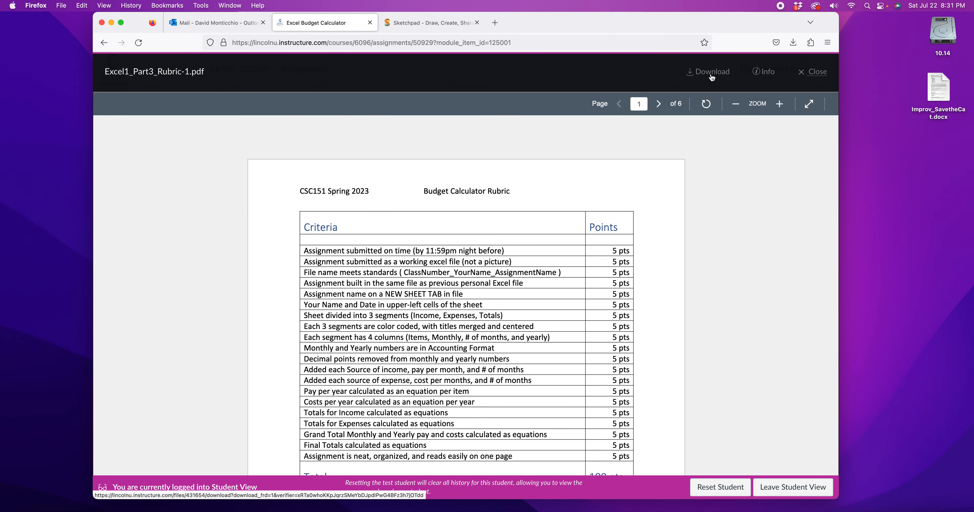
Step: Scroll through the budget calculator rubric and its example spreadsheet
scroll(560, 185, "down", 10)
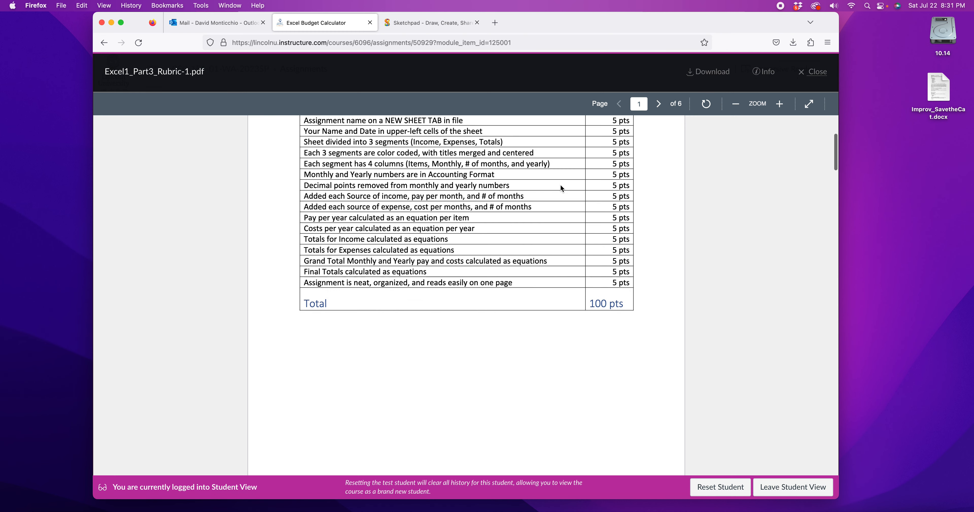
scroll(561, 188, "down", 7)
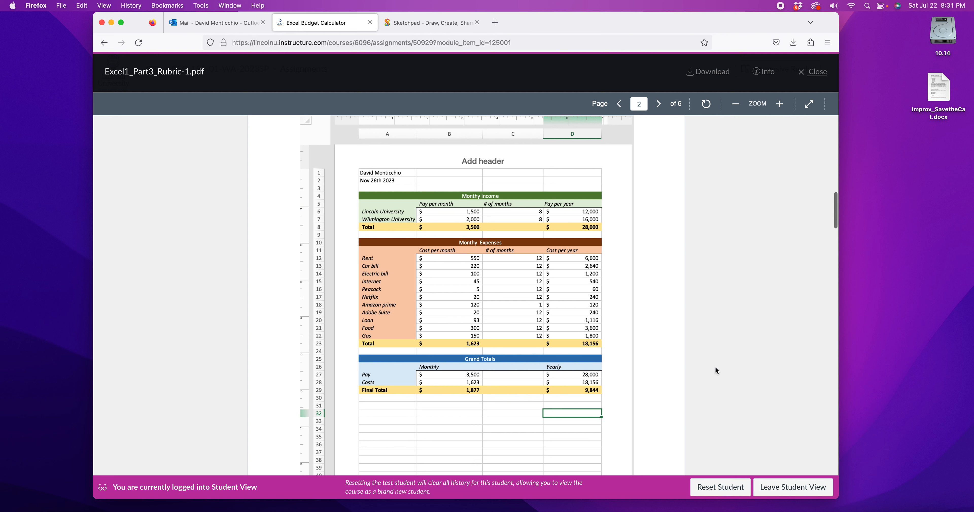
left_click(873, 352)
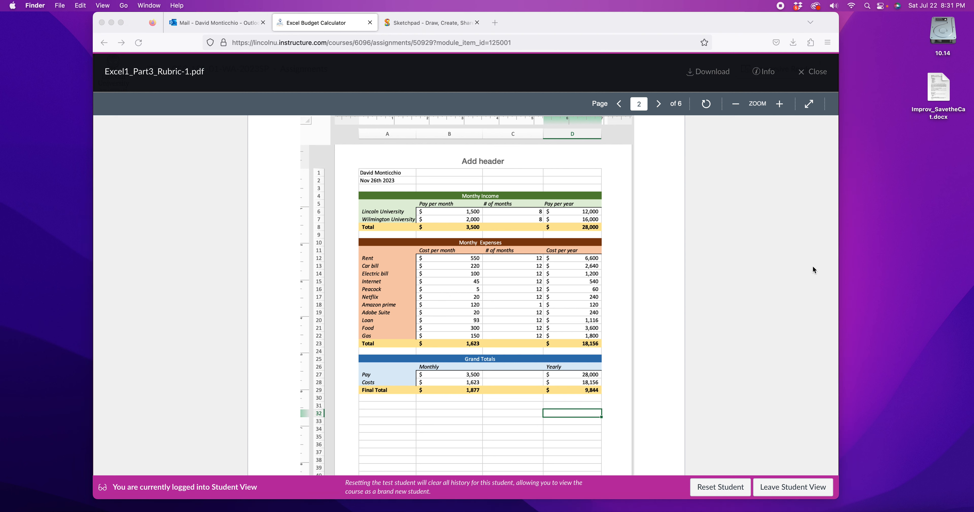
Step: Open the CSC151_DMonticchio_ClassExample.xlsx workbook from the Lincoln_Spring2023 Examples folder on the disk
double_click(942, 32)
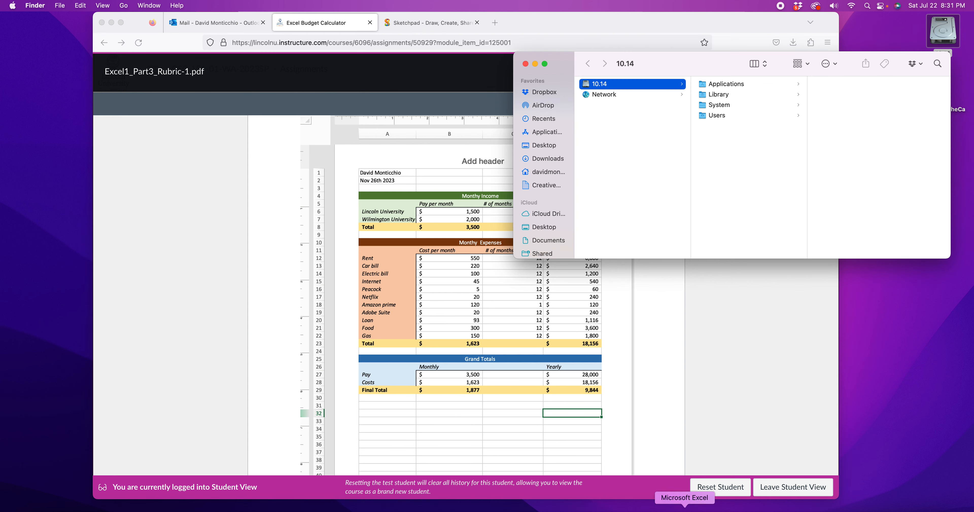
left_click(719, 118)
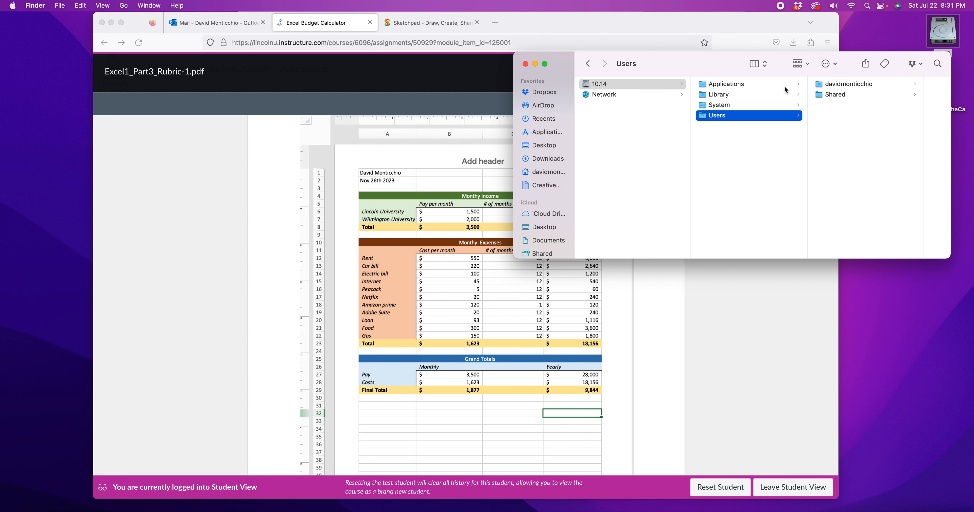
left_click(841, 85)
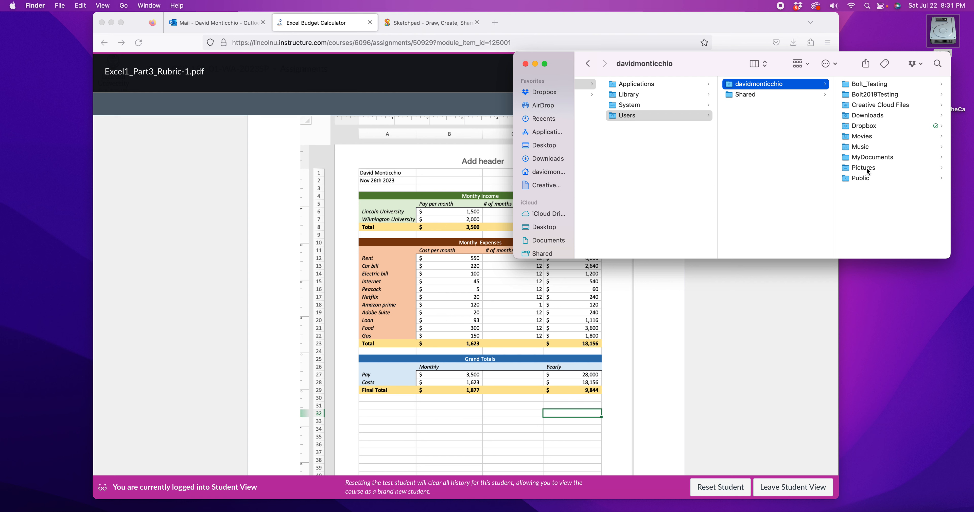
left_click(870, 158)
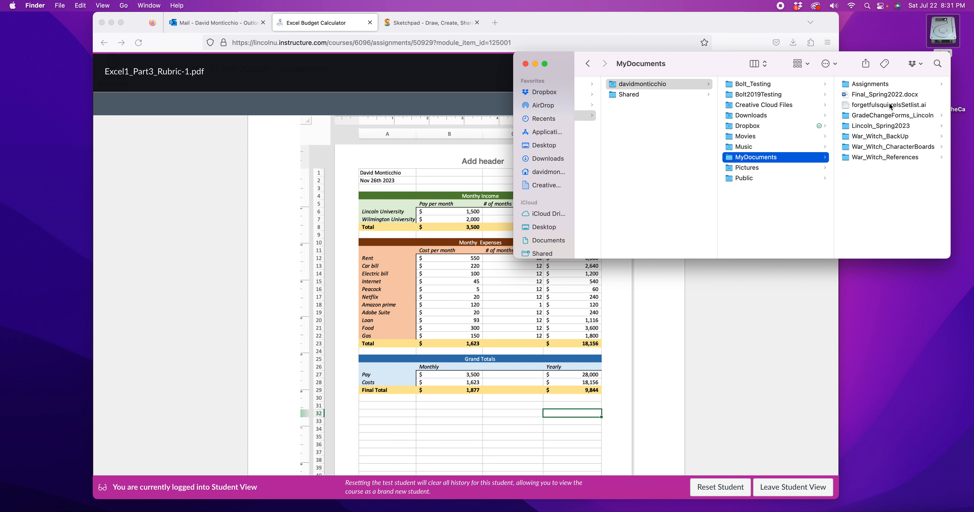
left_click(881, 127)
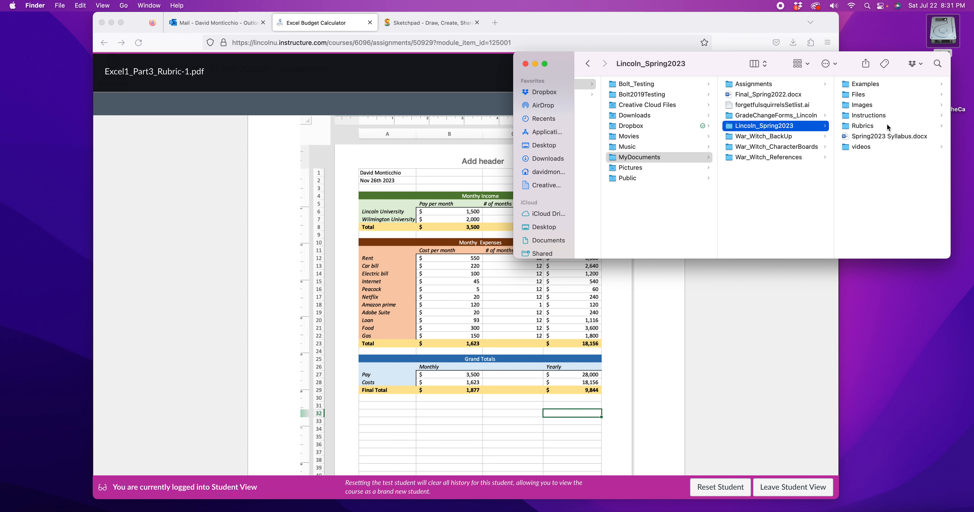
left_click(865, 84)
left_click(870, 84)
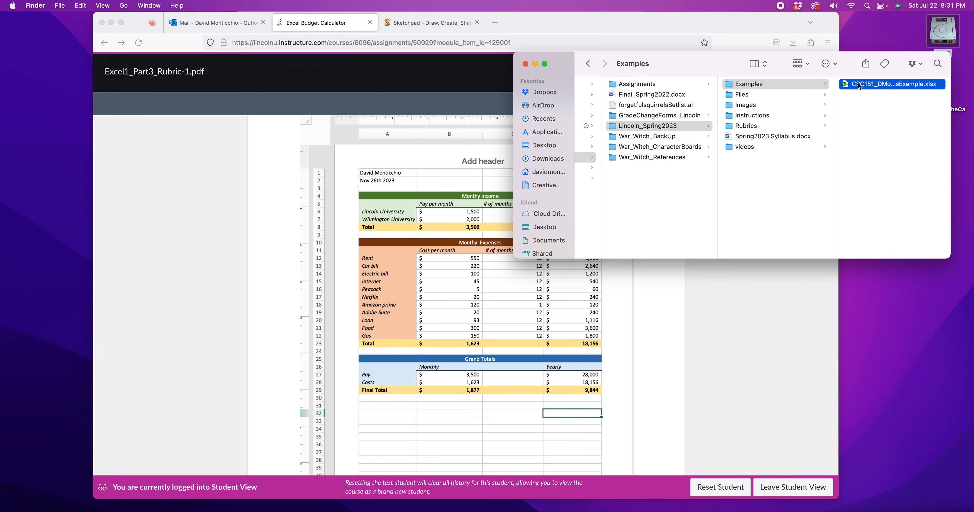
double_click(767, 84)
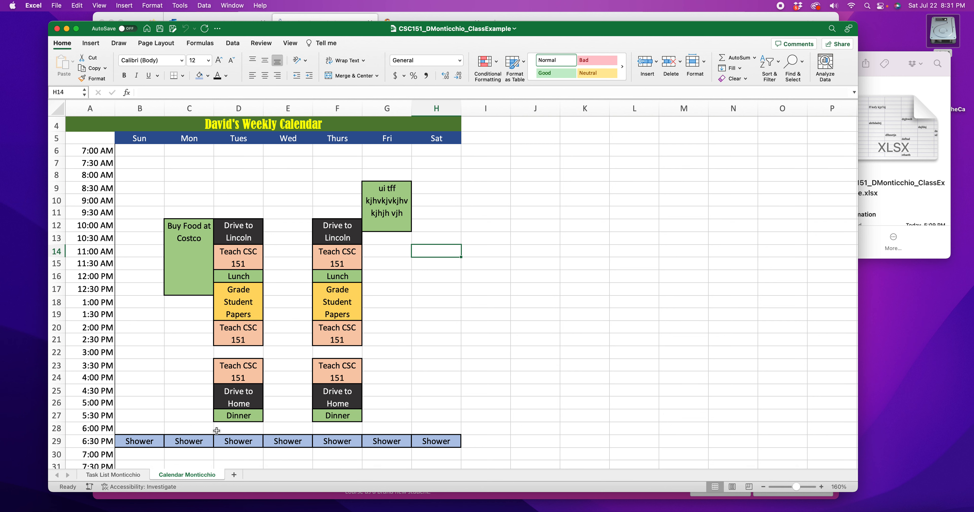
Step: Add a new sheet to the workbook and rename it Budget Sheet Monticchio
left_click(234, 475)
left_click_drag(792, 487, 802, 487)
double_click(242, 475)
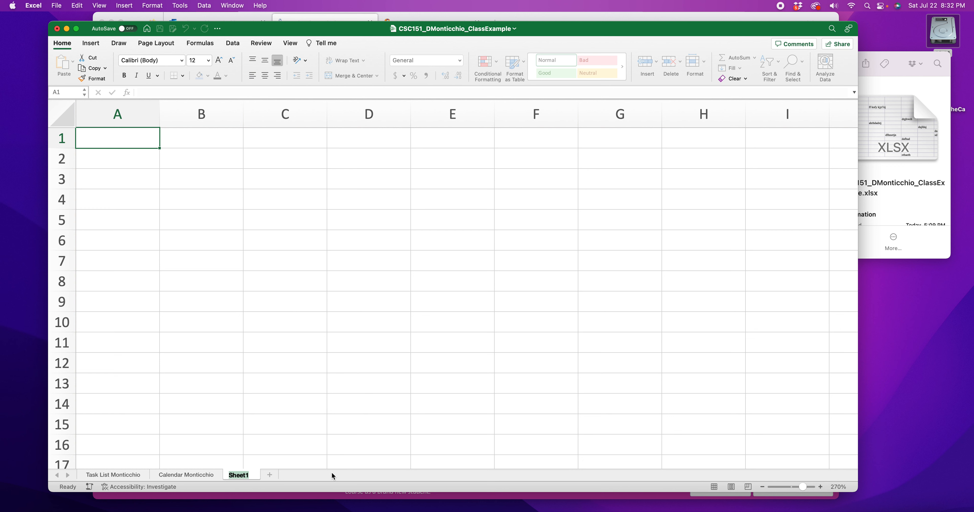
type("Finance")
type(" Sheet")
key("Return")
key("BackSpace")
key("BackSpace")
key("BackSpace")
key("BackSpace")
key("BackSpace")
type("Budget Sheet Monticchio")
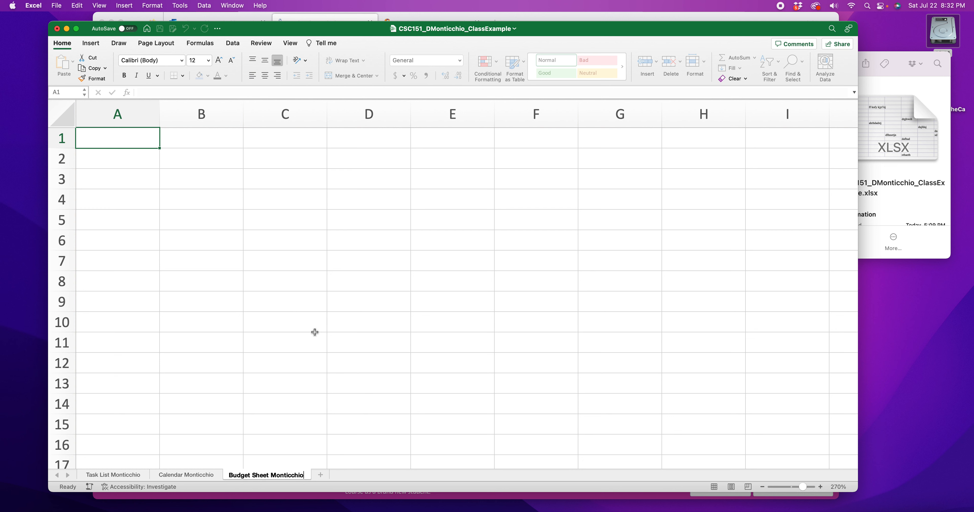
Step: Enter the student's full name in cell A1 and the date 7/22/23 in cell A2
left_click(105, 142)
type("David Monticchio")
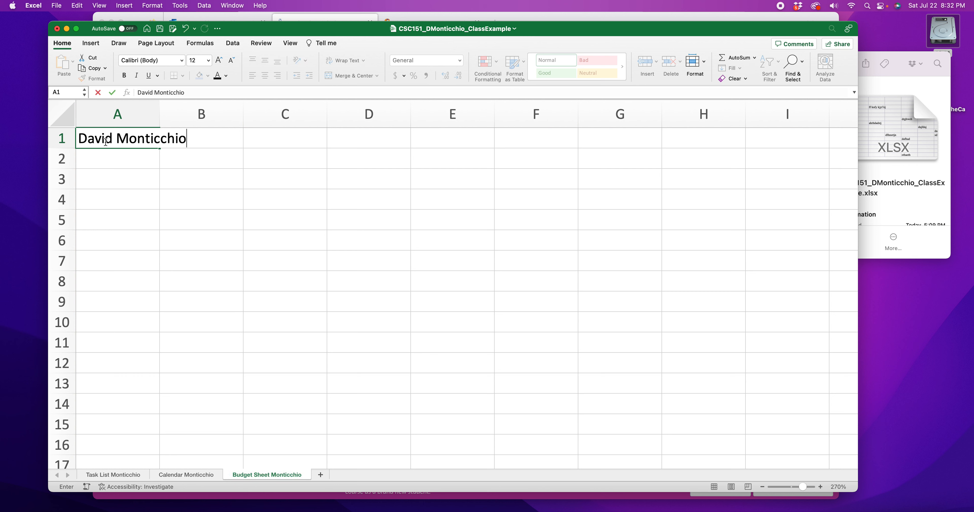
key("Return")
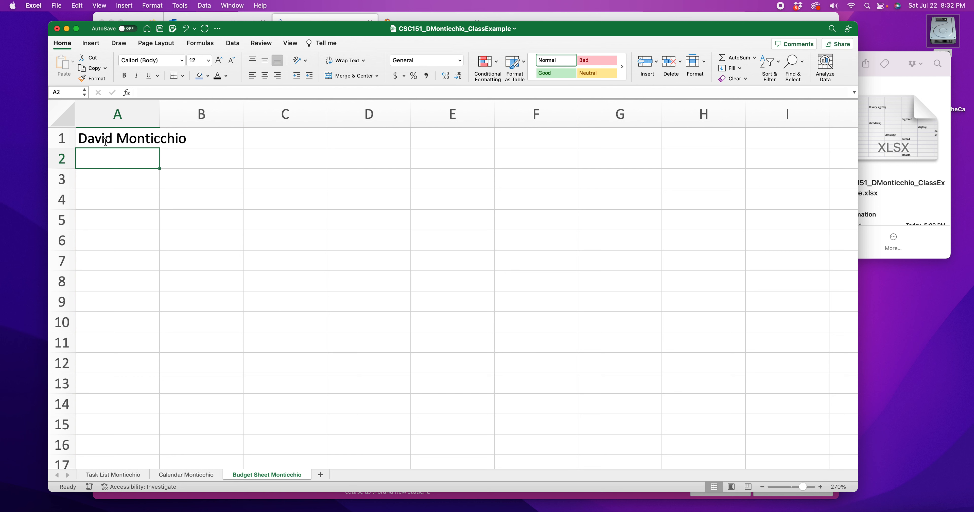
type("7/22/")
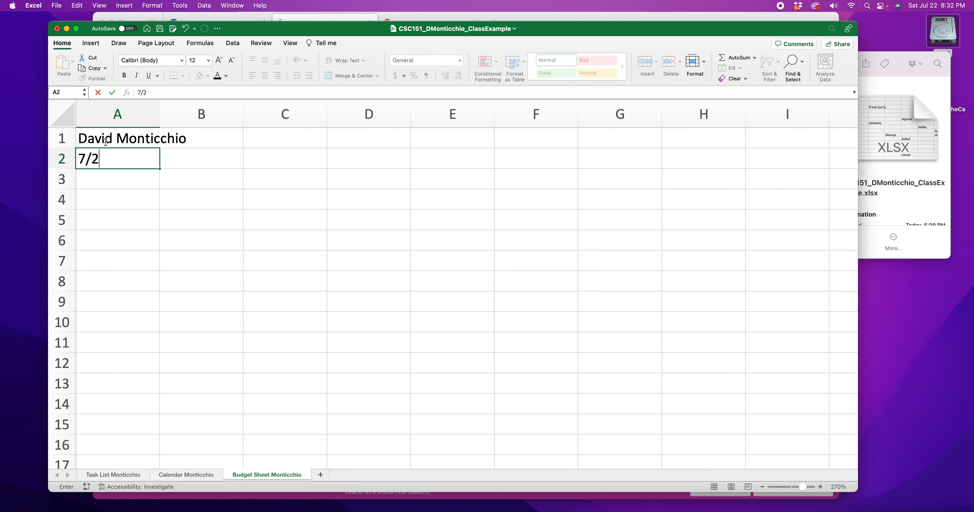
type("23")
left_click(199, 186)
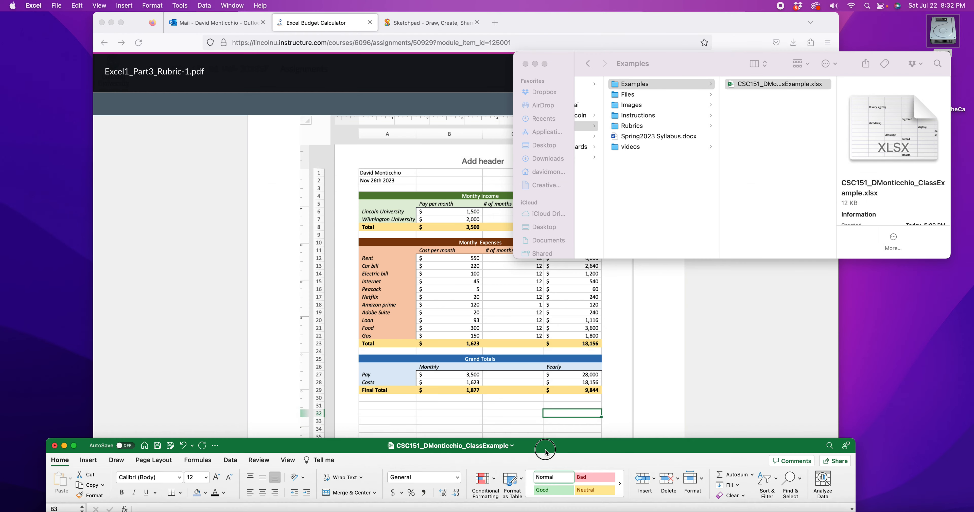
Step: Arrange the windows to compare the new sheet with the example budget in the rubric
left_click(676, 302)
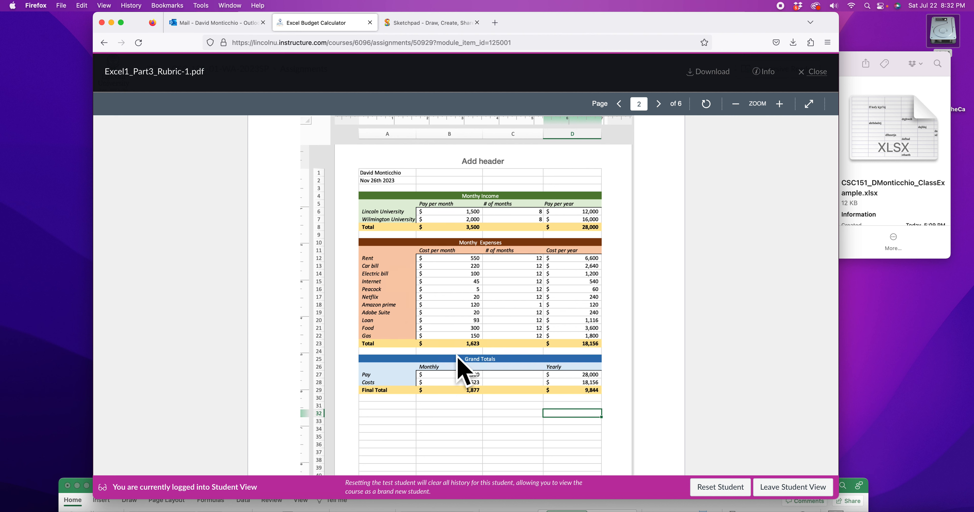
left_click(863, 488)
left_click_drag(640, 484, 626, 30)
left_click_drag(200, 198, 586, 241)
left_click_drag(211, 281, 586, 358)
left_click_drag(204, 401, 518, 436)
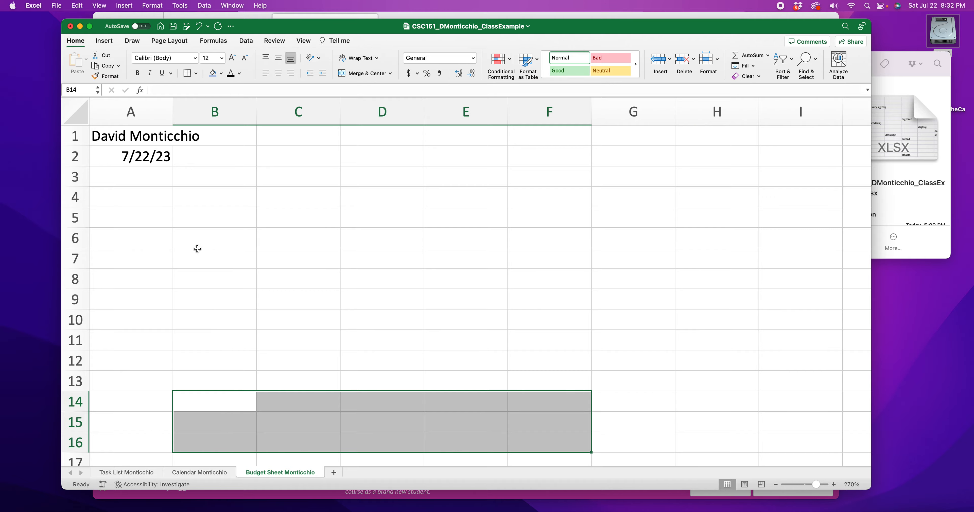
left_click(211, 198)
left_click_drag(462, 26, 453, 67)
left_click(207, 235)
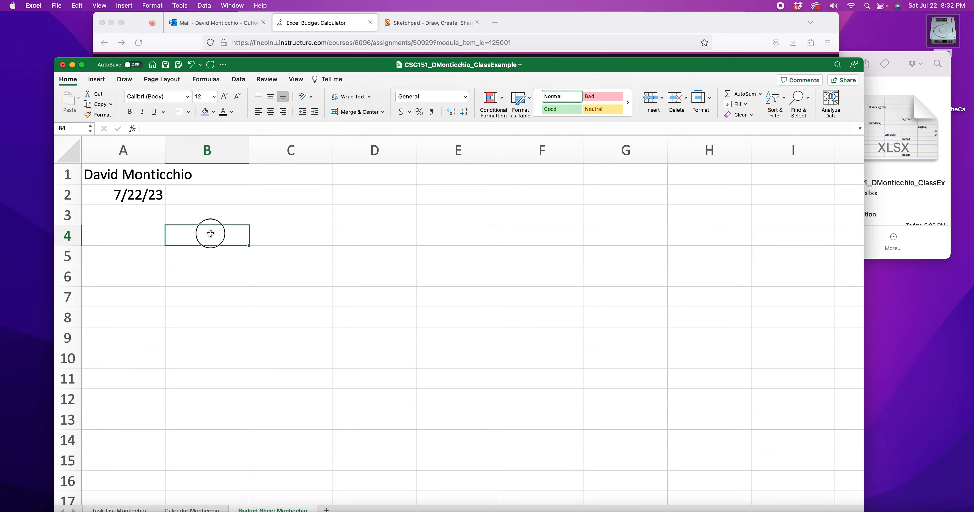
left_click_drag(480, 68, 504, 260)
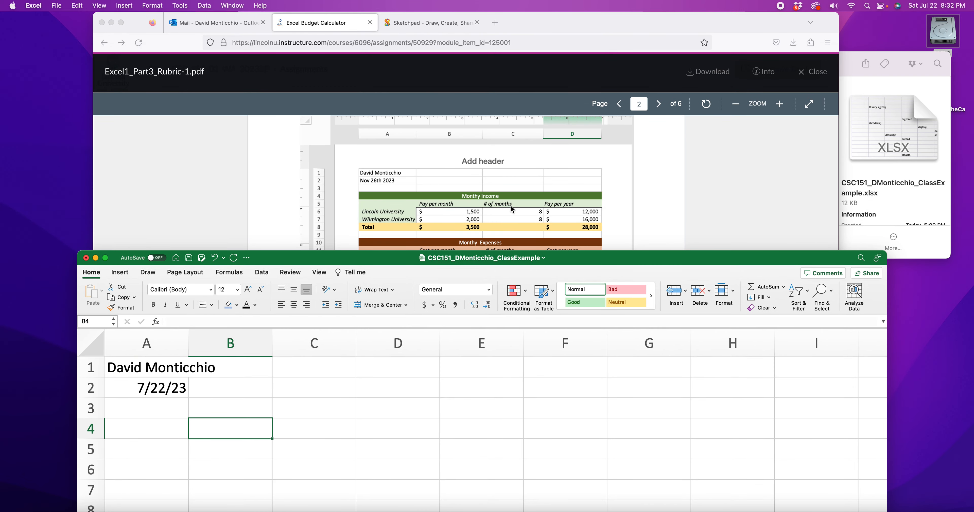
left_click_drag(477, 265, 471, 103)
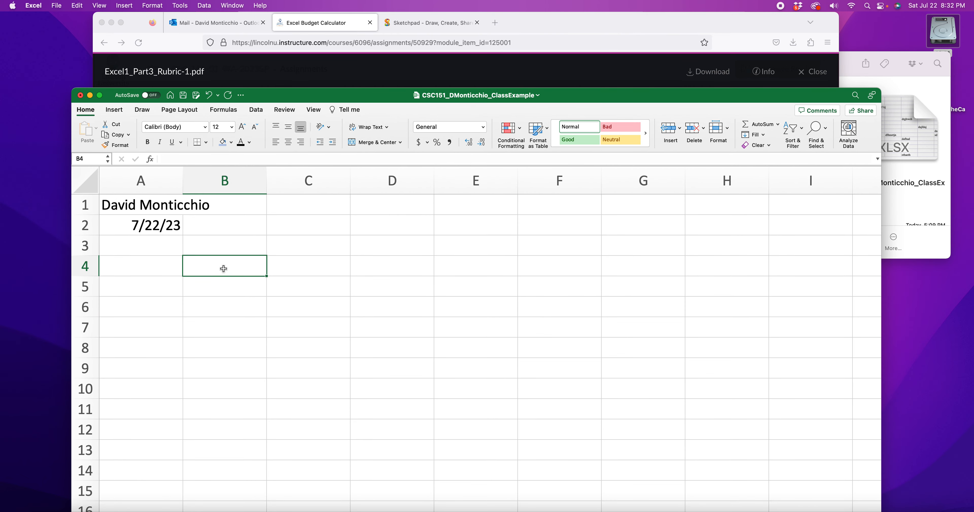
Step: Merge and center cells A4 through E4 for the first section title
left_click_drag(224, 266, 473, 267)
left_click_drag(137, 269, 443, 266)
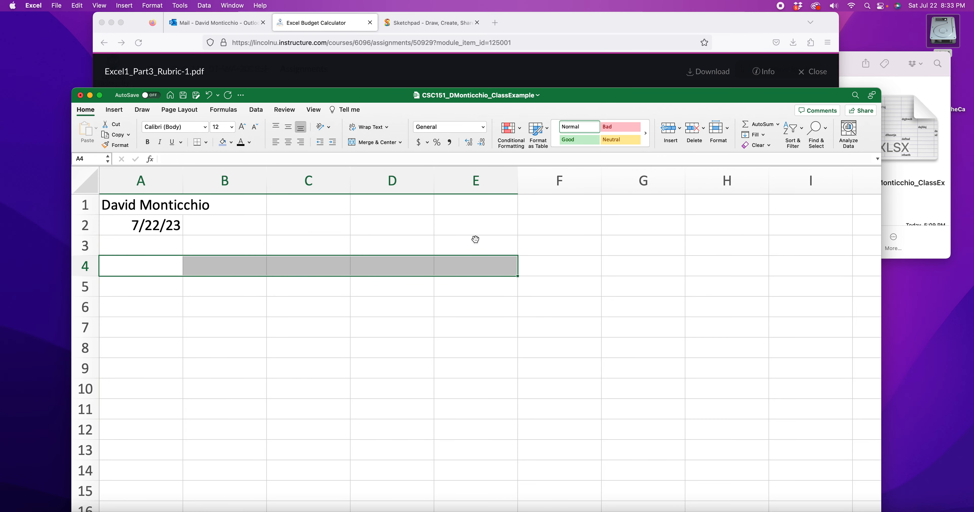
left_click_drag(592, 90, 611, 21)
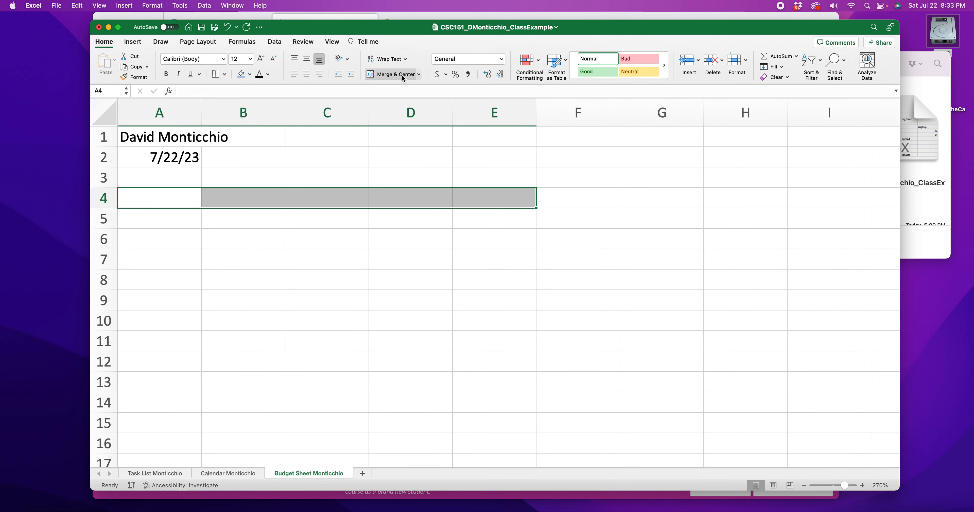
left_click(393, 74)
Step: Enter the title Income in the merged cell A4
double_click(326, 197)
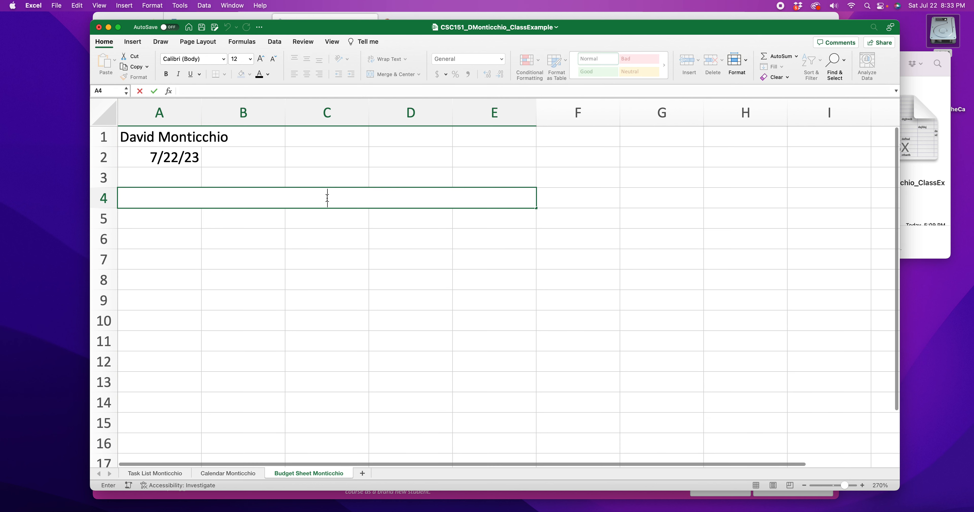
type("Pay per")
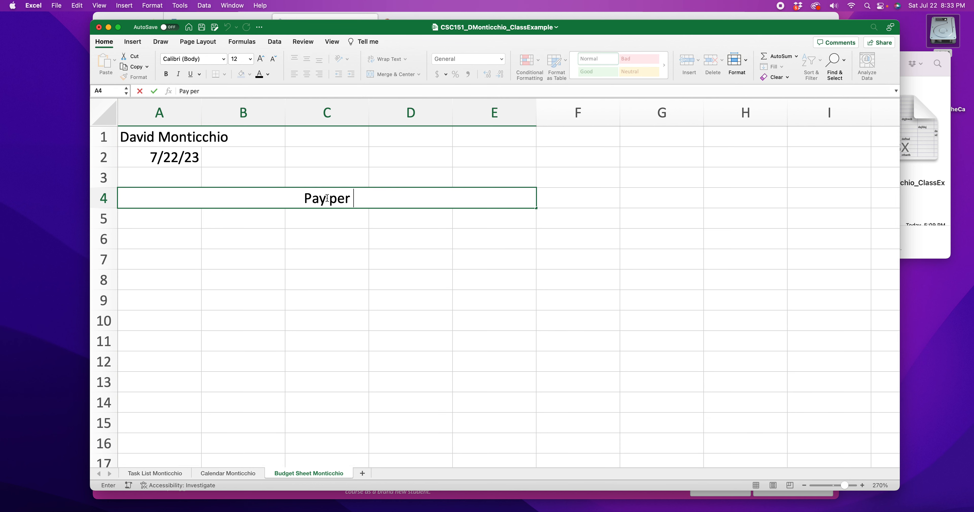
key("BackSpace")
key("BackSpace")
key("BackSpace")
key("BackSpace")
key("BackSpace")
key("BackSpace")
key("BackSpace")
type("Income")
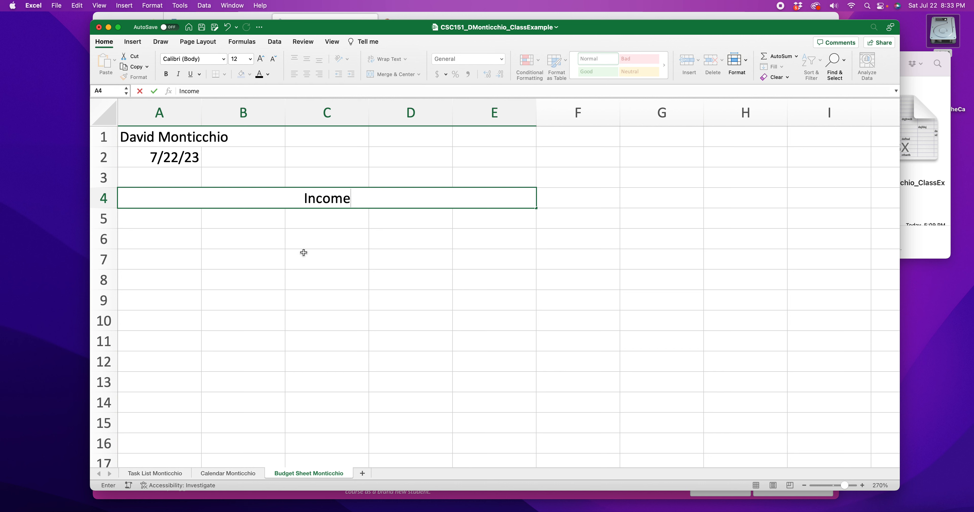
left_click(317, 239)
Step: Apply the Good cell style to the merged Income title
left_click(325, 199)
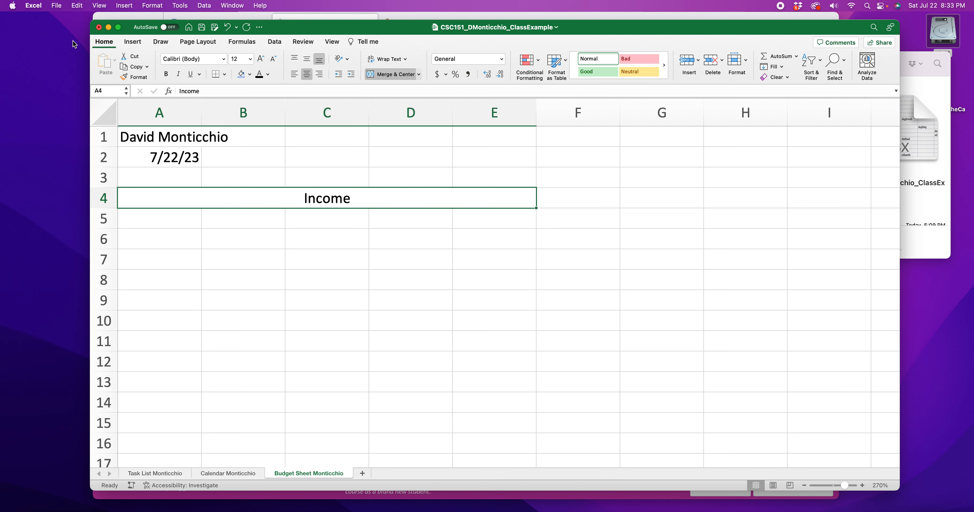
left_click(99, 43)
left_click(99, 43)
left_click(620, 81)
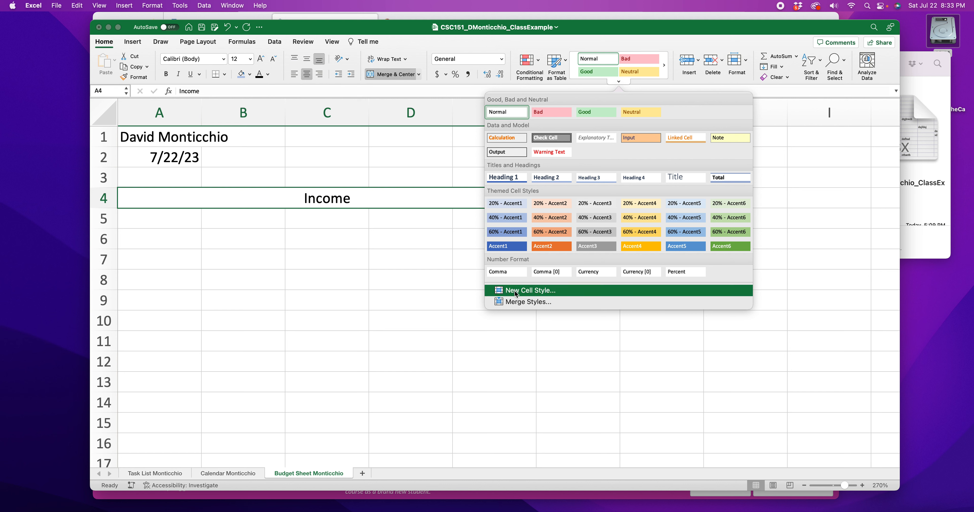
left_click(595, 113)
left_click(336, 235)
left_click(257, 197)
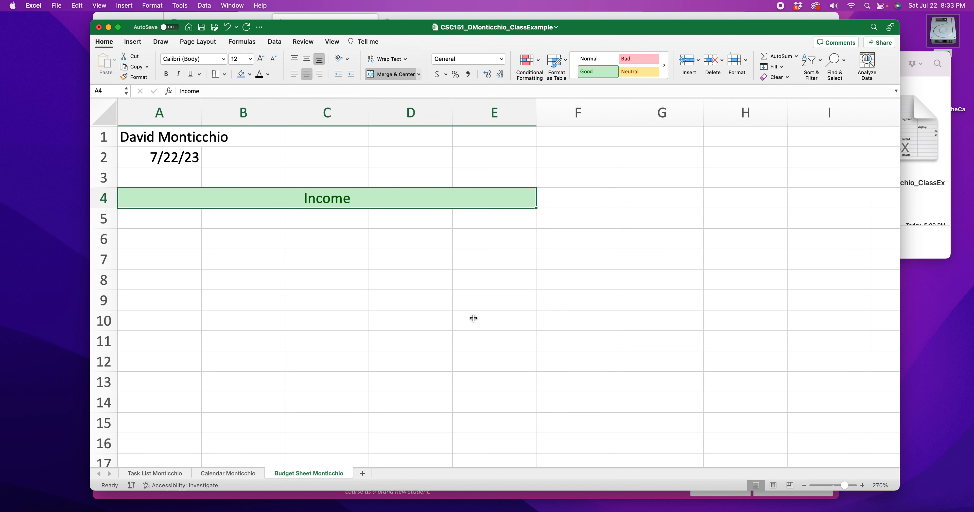
Step: List the income sources Lincoln U, Wilm U and Stocks in cells A6 through A8
left_click(177, 228)
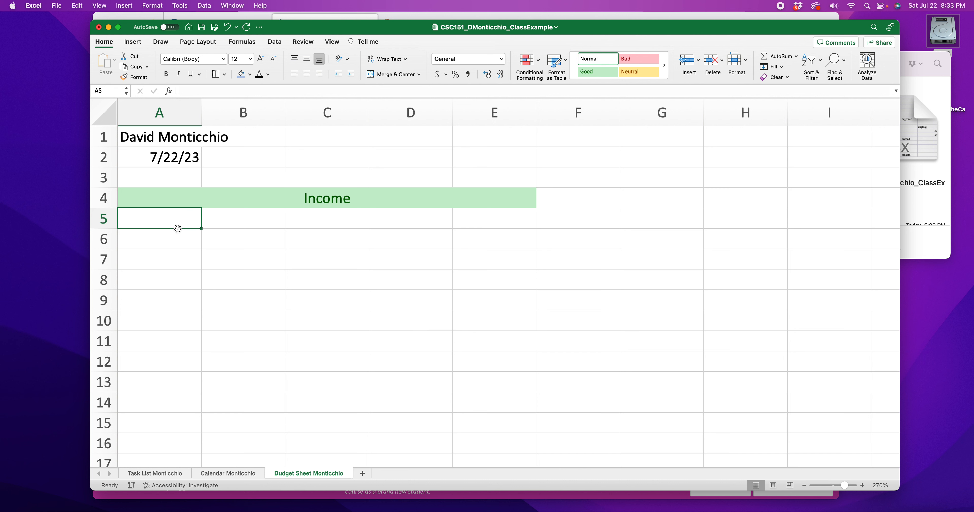
left_click(230, 222)
left_click(164, 240)
type("Lincoln U")
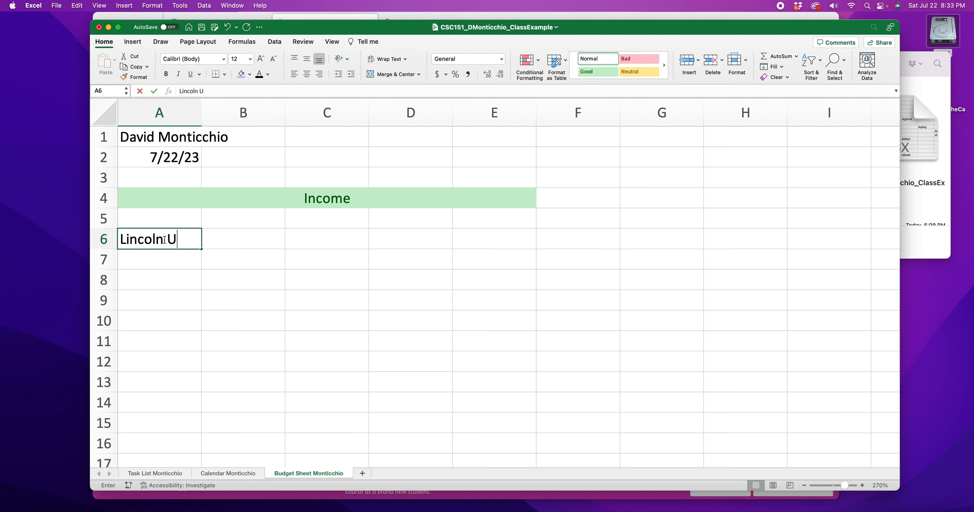
left_click(178, 255)
double_click(180, 257)
type("Wil")
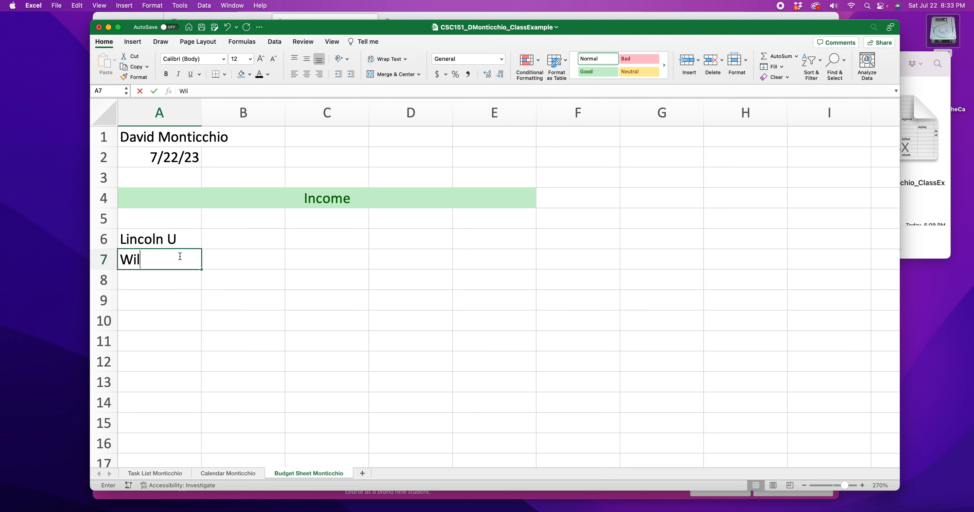
type("m U")
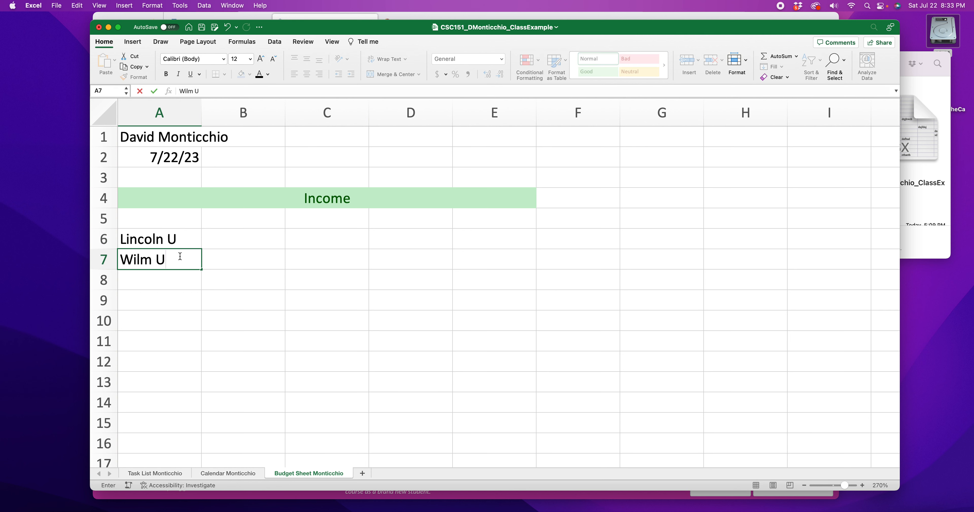
left_click(152, 277)
type("Stocks")
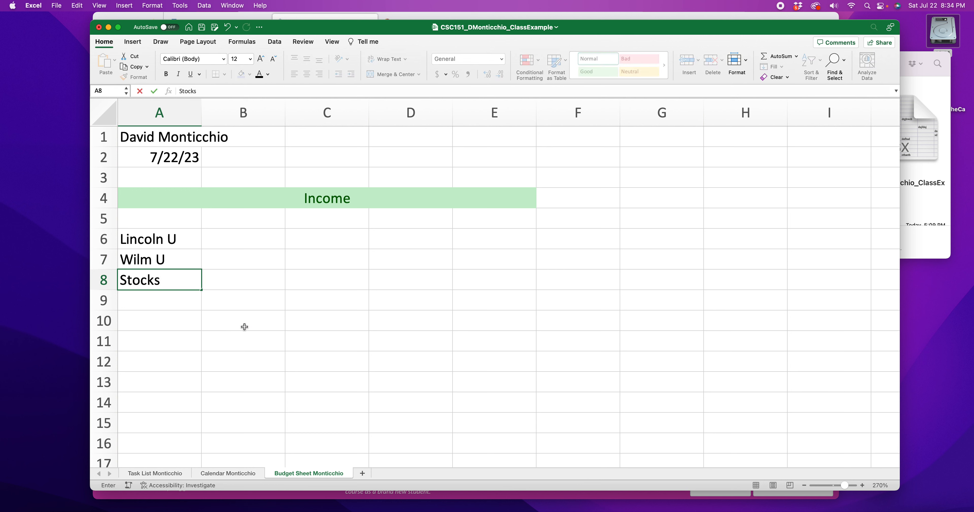
left_click(178, 300)
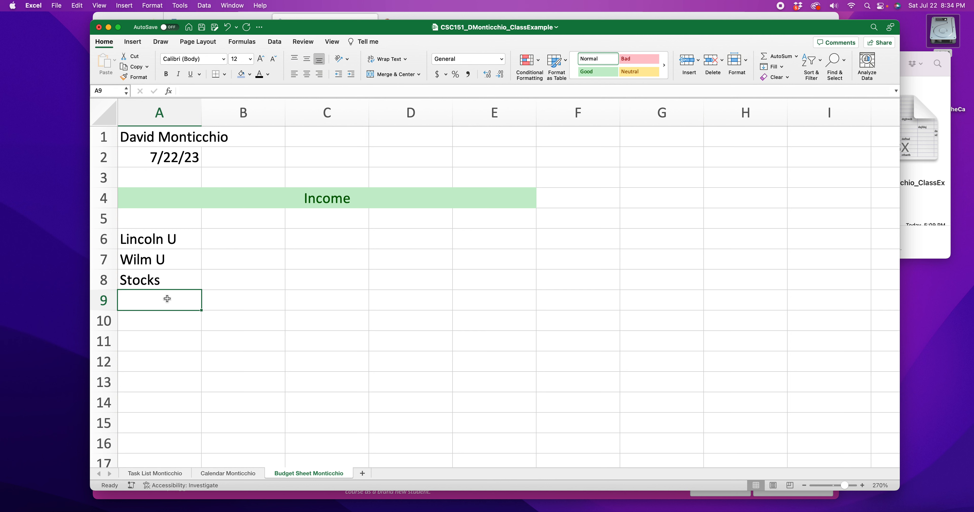
Step: Add Grants and Scholarships as the next income sources in cells A9 and A10
type("G")
key("BackSpace")
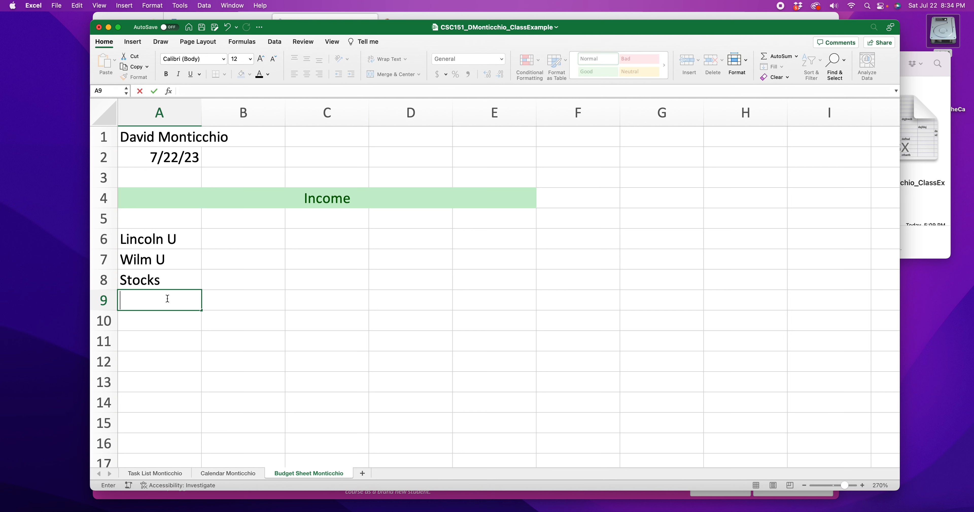
type("Grants")
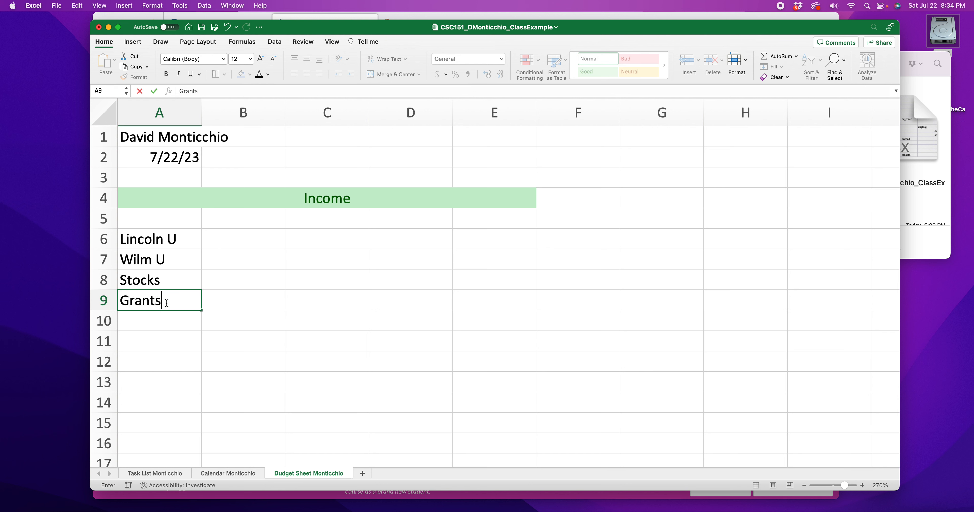
left_click(172, 319)
type("C")
key("BackSpace")
type("Scholarships")
left_click(161, 337)
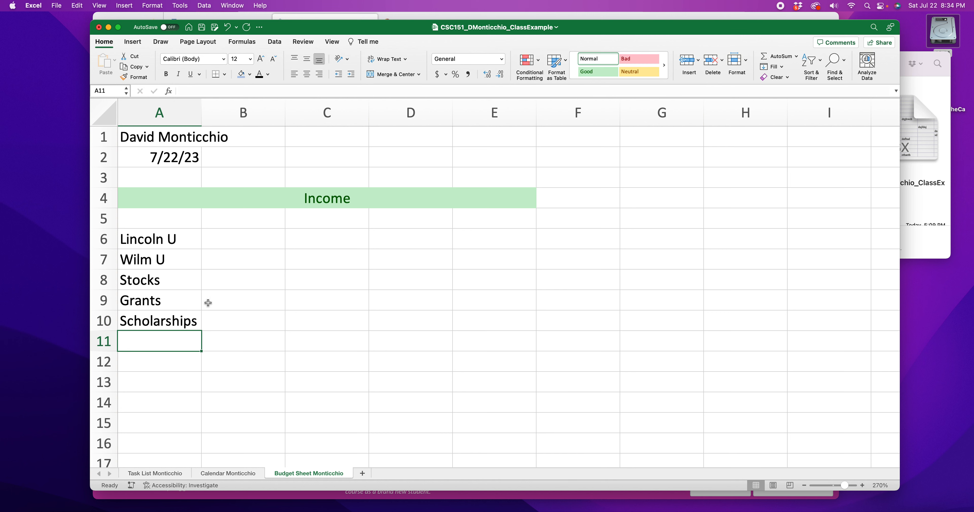
Step: Review the rubric's example layout and enter the column heading Pay per month in B5
left_click_drag(154, 237, 154, 321)
left_click_drag(624, 28, 580, 317)
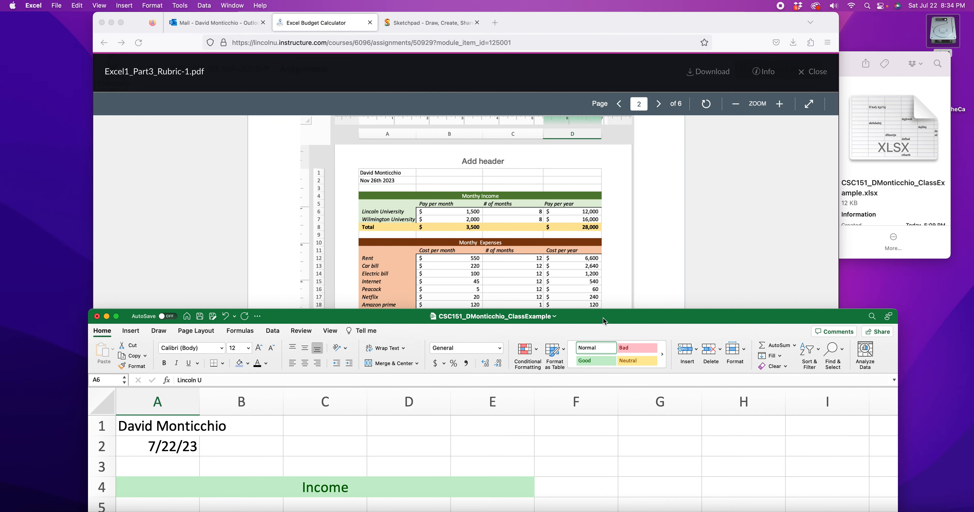
left_click_drag(612, 322, 592, 27)
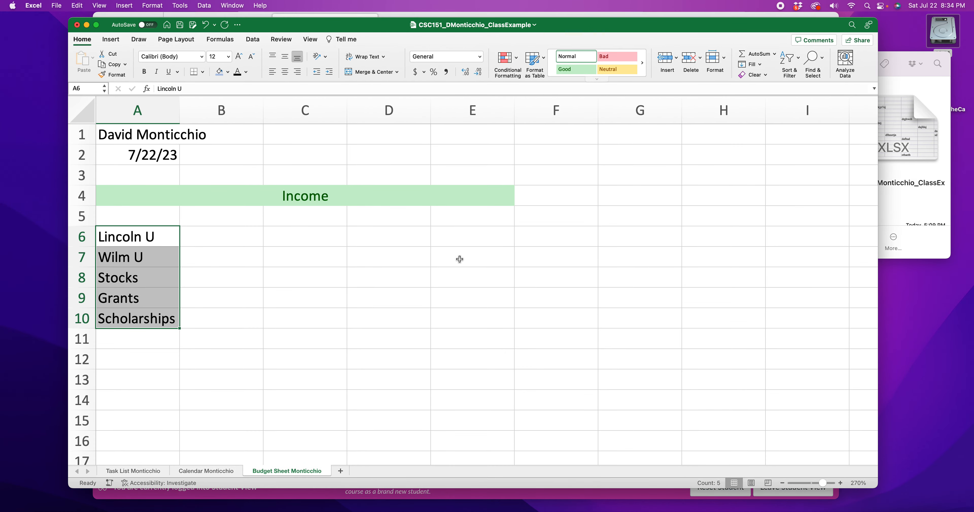
left_click(233, 245)
left_click(219, 321)
left_click_drag(585, 25, 605, 53)
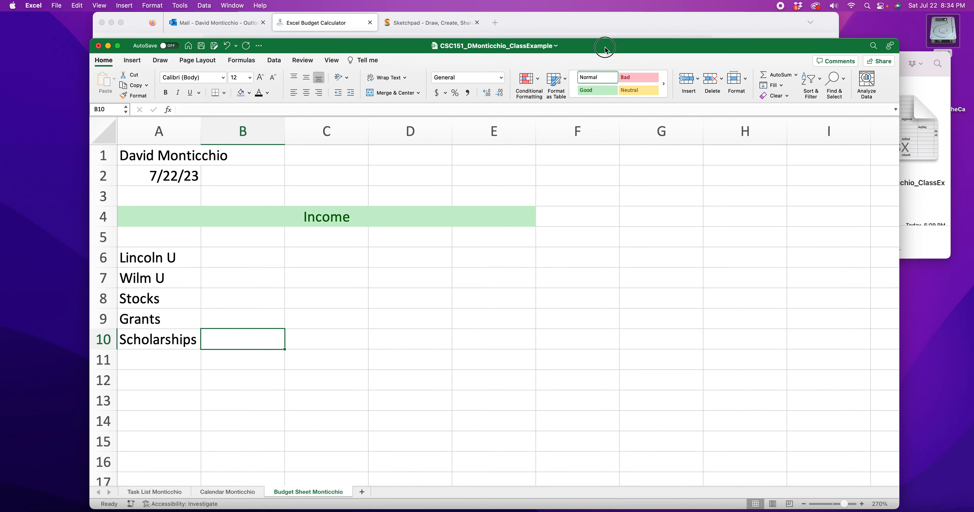
left_click(264, 233)
type("Pay per month")
Step: Autofit column B and add the headings # of months in C5 and Pay per year in D5
double_click(291, 121)
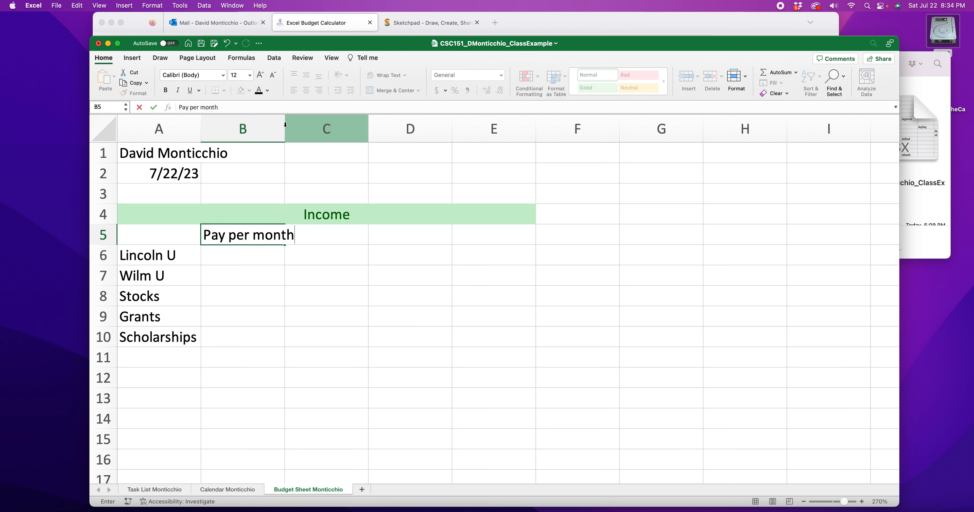
double_click(346, 232)
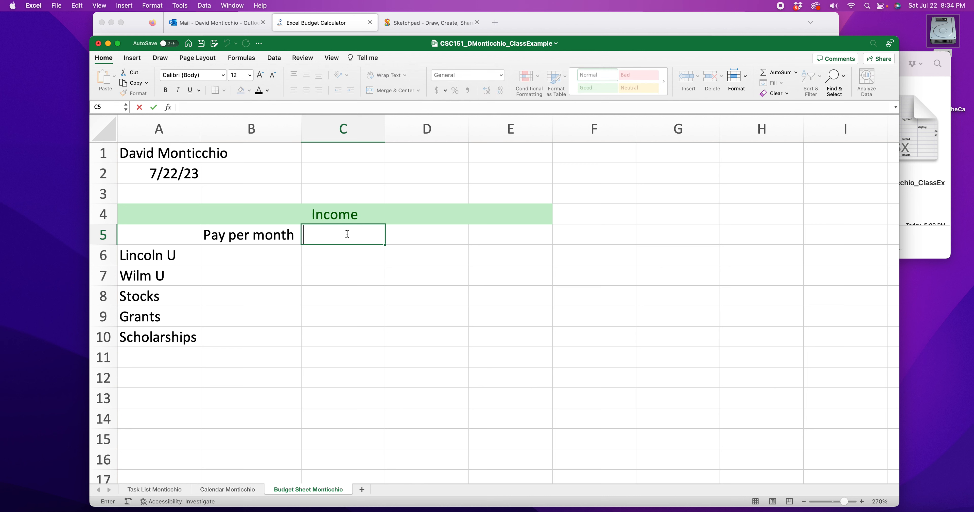
type("$")
type(" of months")
left_click(442, 260)
left_click_drag(514, 45, 455, 32)
left_click(412, 226)
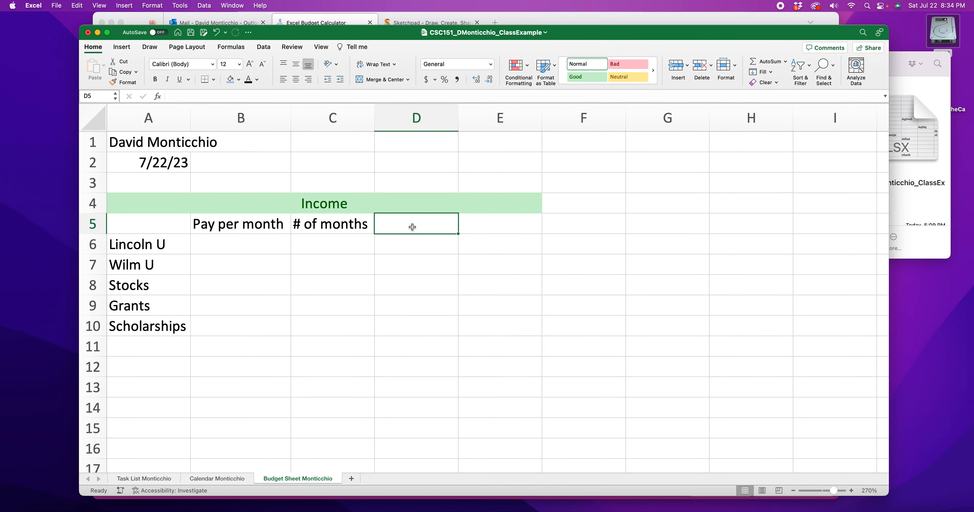
type("Pay per year")
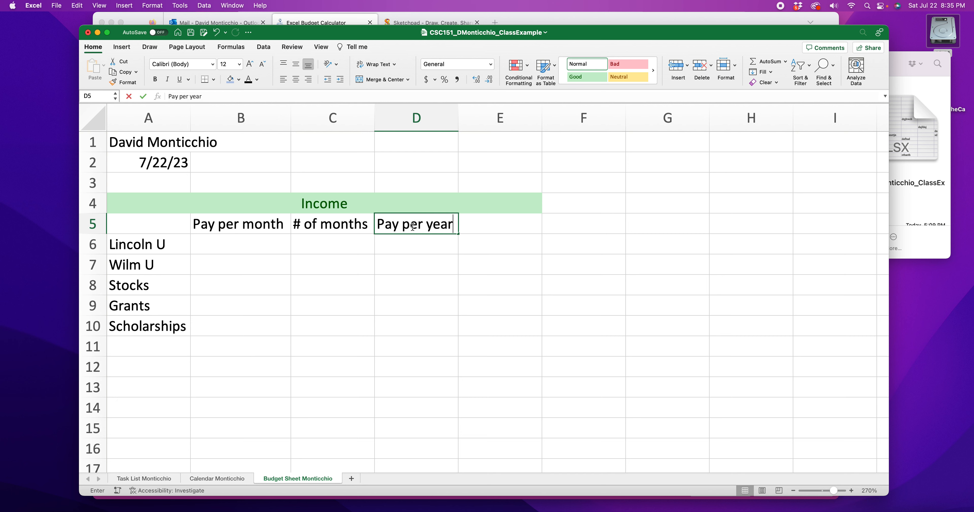
left_click(446, 332)
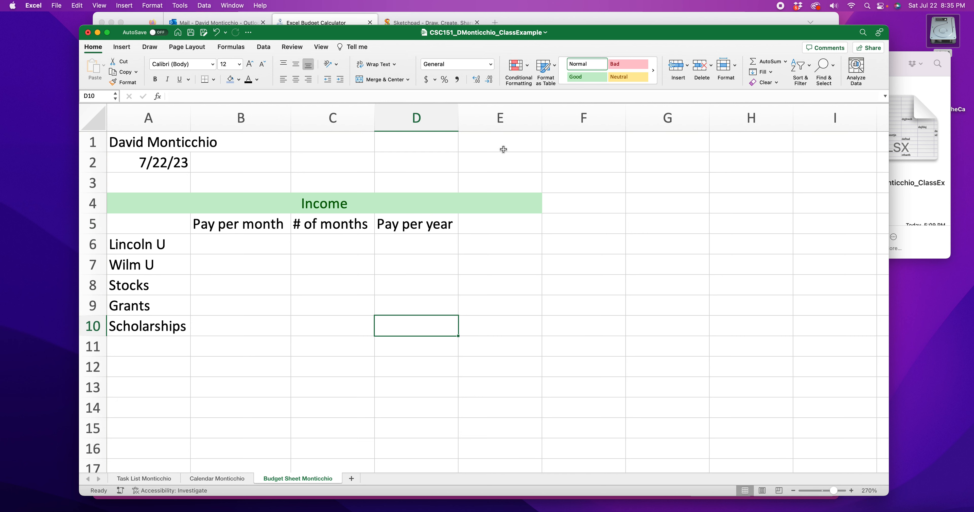
Step: Delete sheet column E from the budget sheet
left_click(499, 203)
left_click(513, 122)
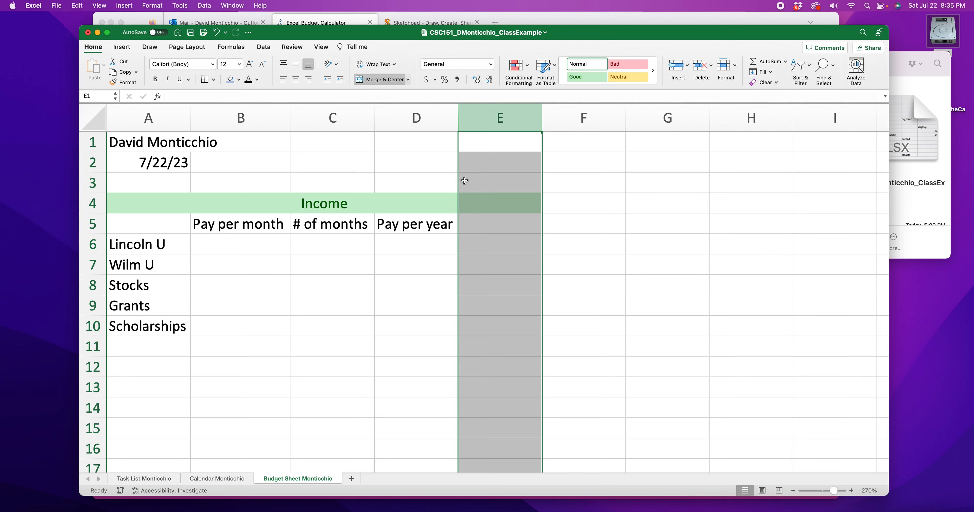
left_click(140, 478)
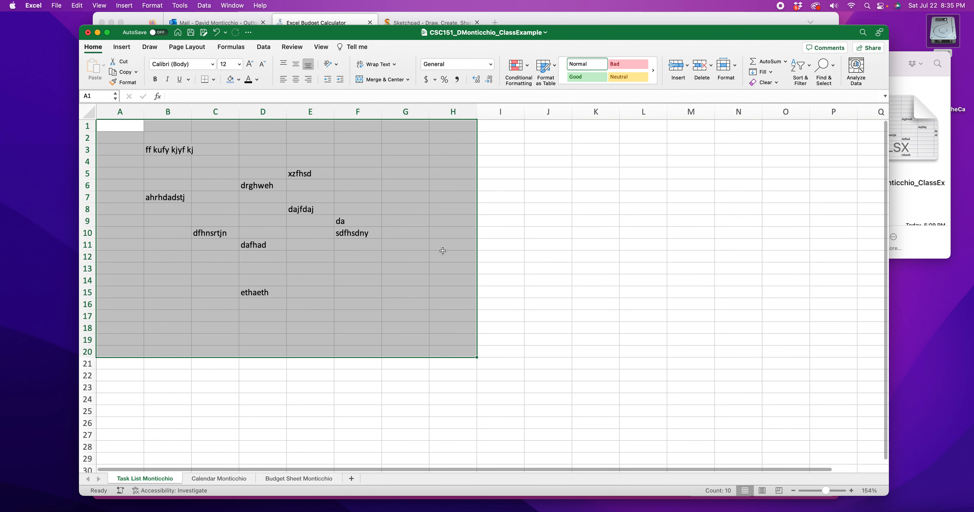
left_click(296, 479)
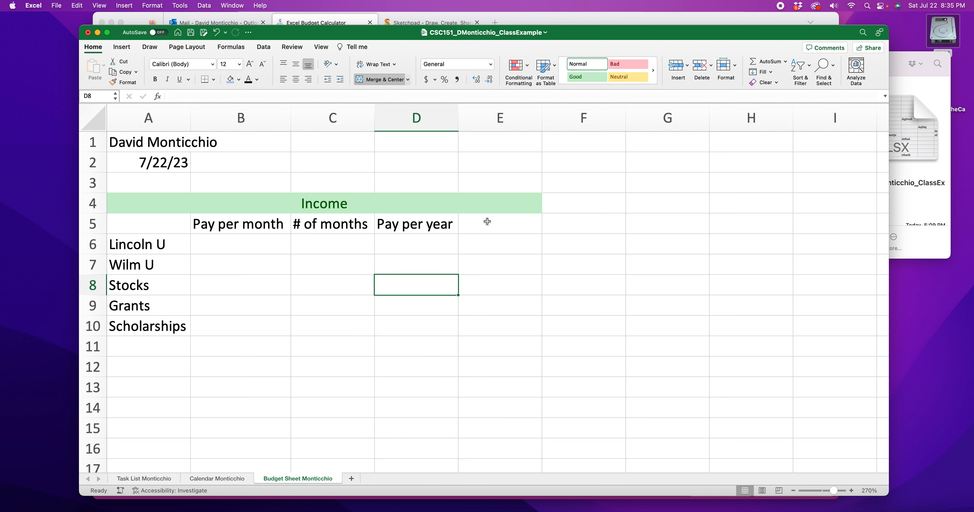
left_click(505, 120)
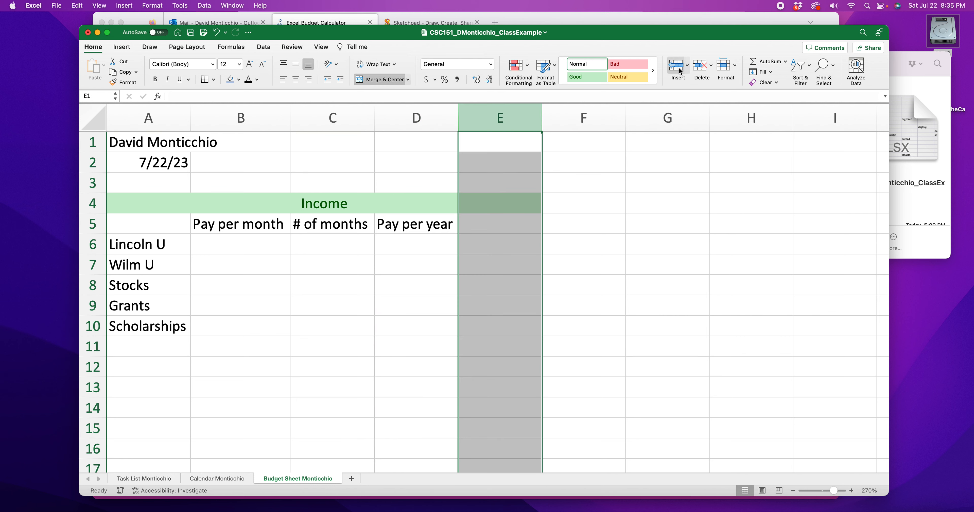
left_click(711, 66)
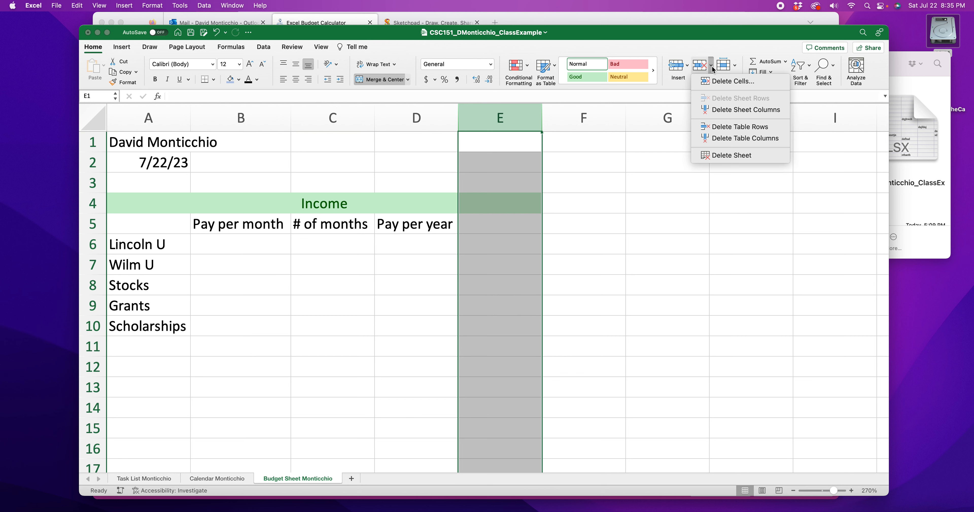
left_click(757, 110)
left_click(673, 333)
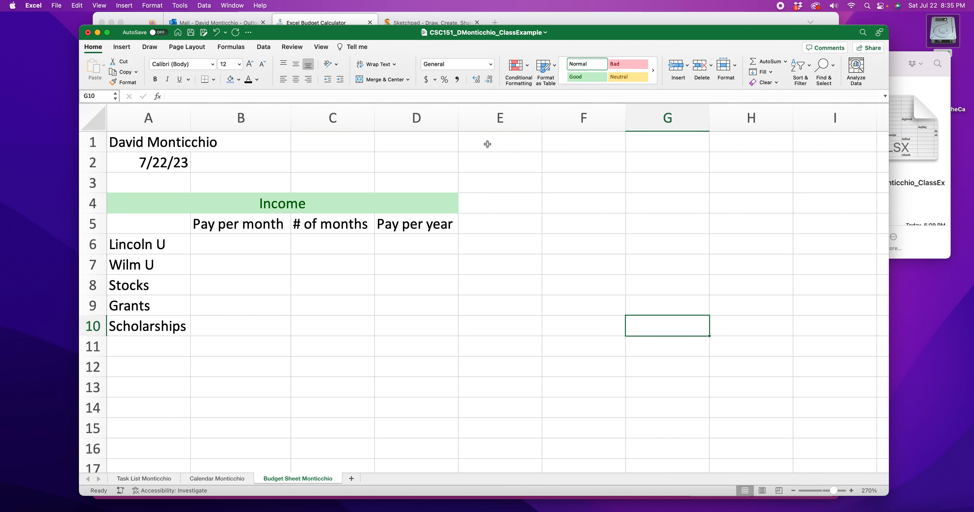
Step: Widen columns A through D so the headings and labels have more room
left_click_drag(458, 124, 505, 124)
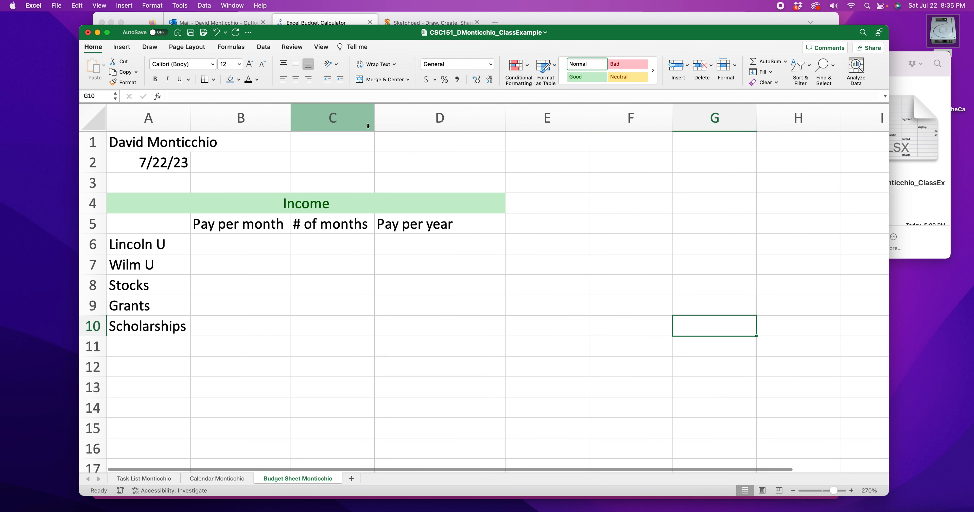
left_click_drag(375, 121, 430, 120)
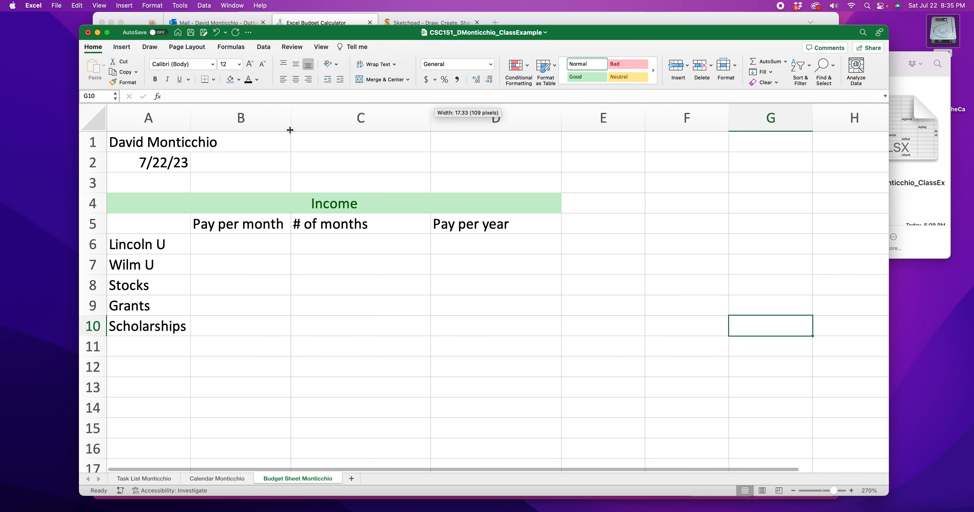
left_click_drag(290, 129, 359, 125)
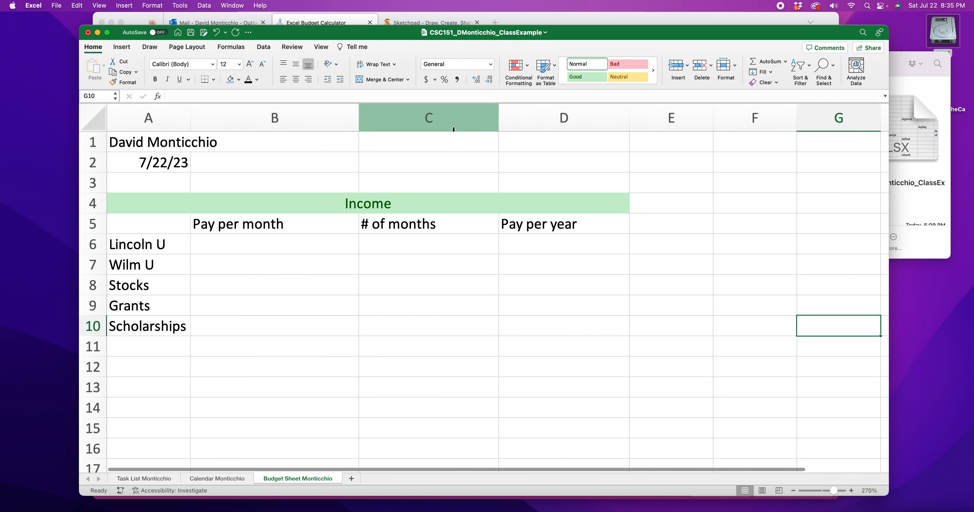
left_click(359, 117)
left_click_drag(191, 117, 217, 116)
double_click(216, 116)
left_click(352, 263)
left_click(453, 282)
Step: Fill cells A5 through A10 with a light green theme color
left_click_drag(167, 226, 178, 320)
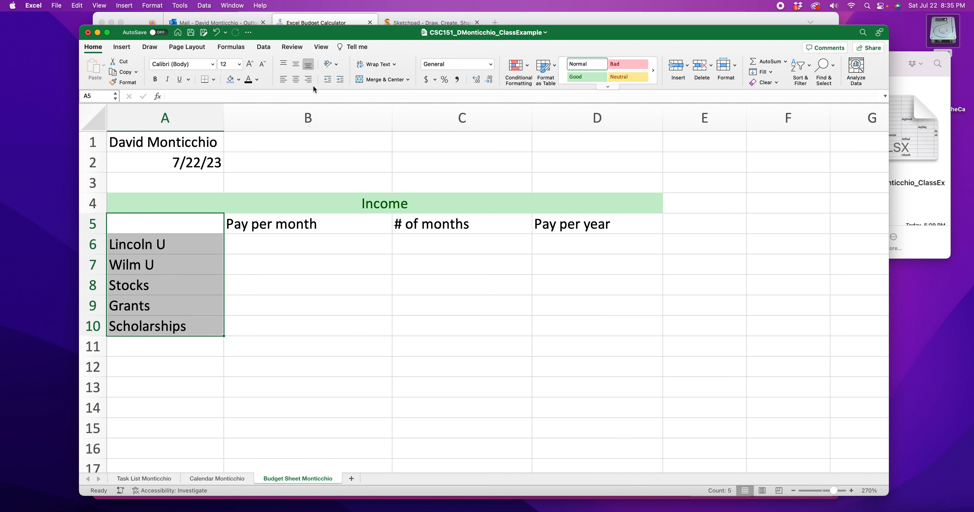
left_click(239, 81)
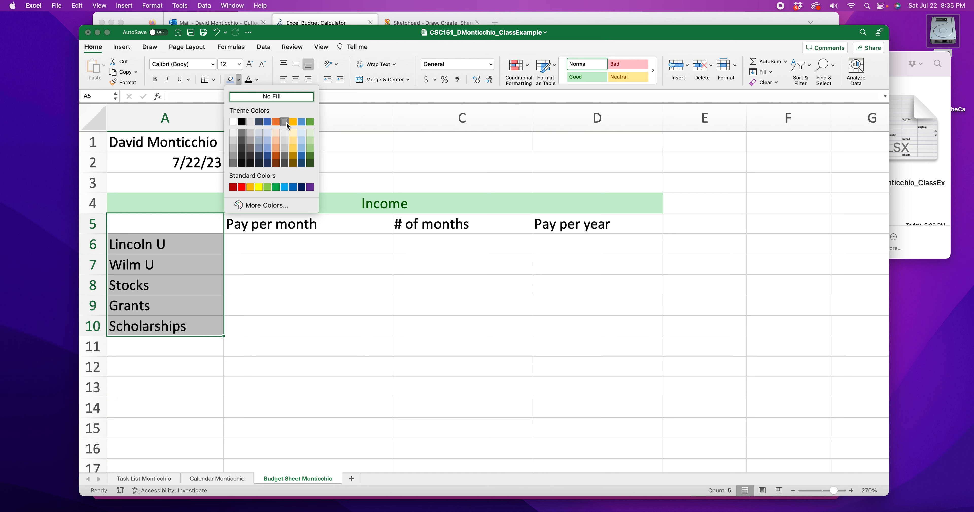
left_click(310, 132)
left_click(338, 322)
Step: Apply the same light green fill to the headings in B5 through D5
left_click_drag(254, 230, 573, 218)
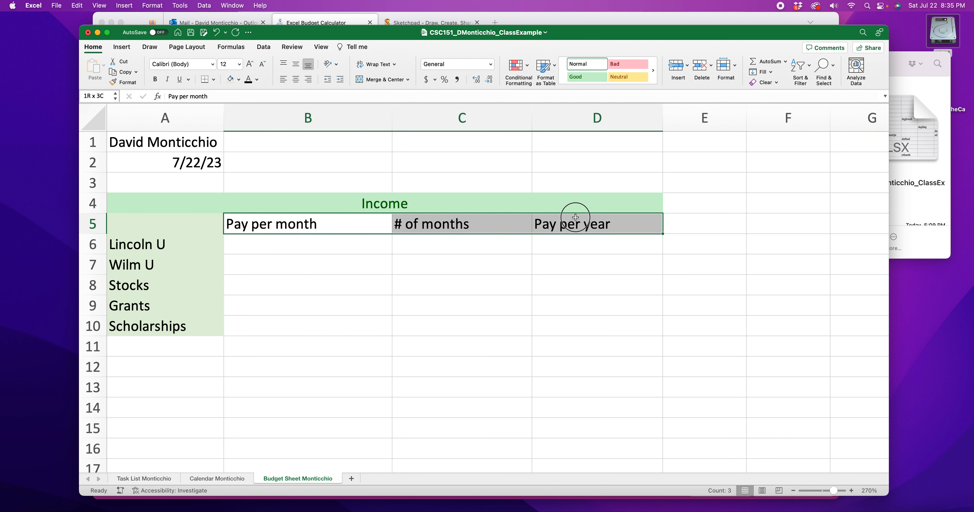
left_click(230, 79)
left_click(331, 302)
left_click_drag(292, 223, 527, 226)
mouse_move(473, 37)
left_mouse_down()
mouse_move(456, 365)
mouse_move(470, 52)
left_mouse_up()
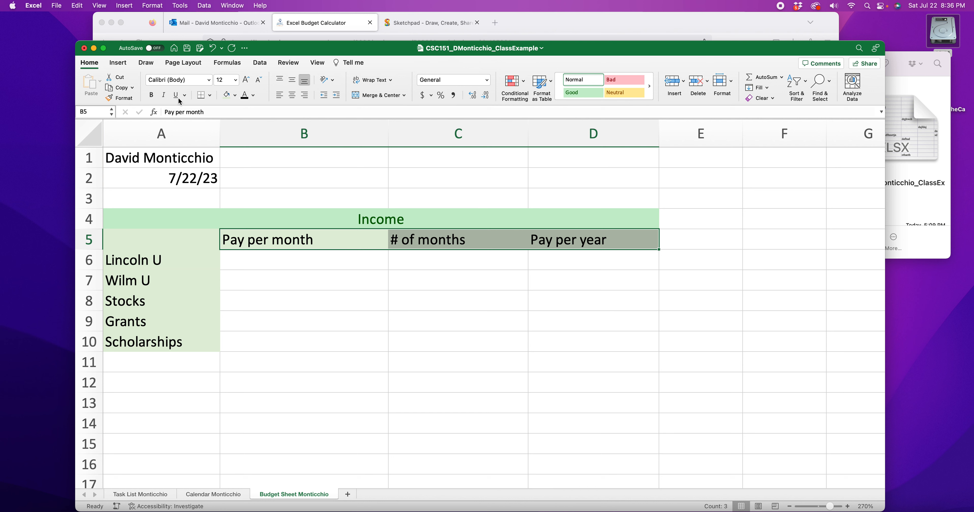
Step: Italicize the headings in B5 through D5 and the income source names in A6 through A10
left_click(164, 95)
left_click_drag(156, 263, 167, 342)
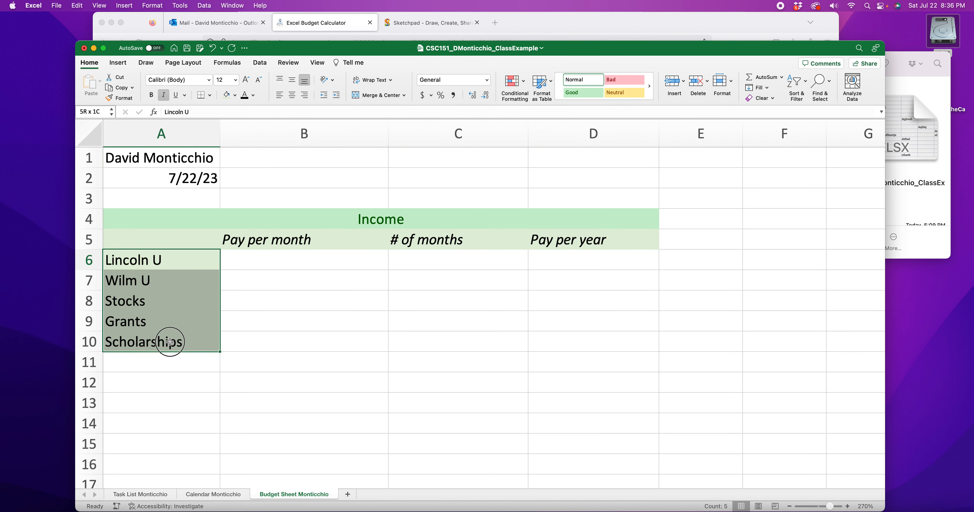
left_click(164, 95)
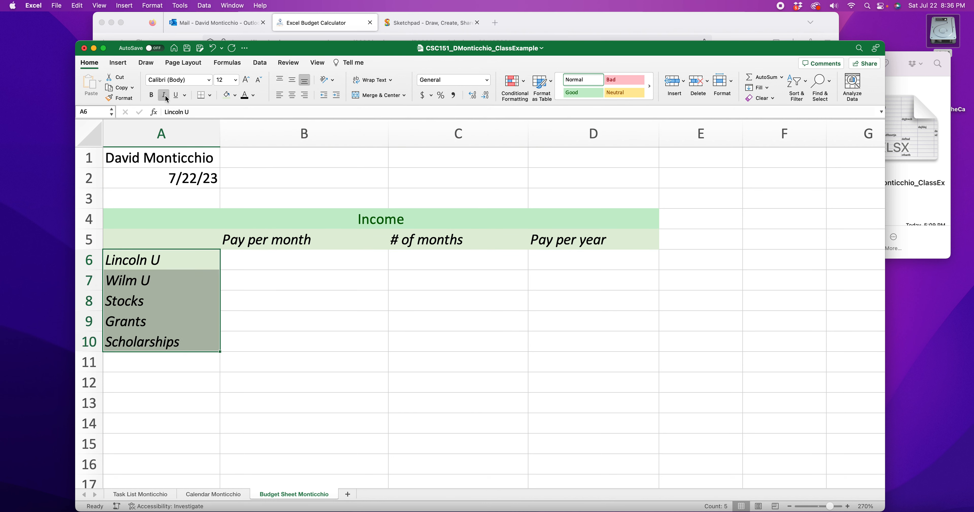
Step: Enter $2000 as the Lincoln U pay per month in B6
left_click(276, 277)
left_click(291, 264)
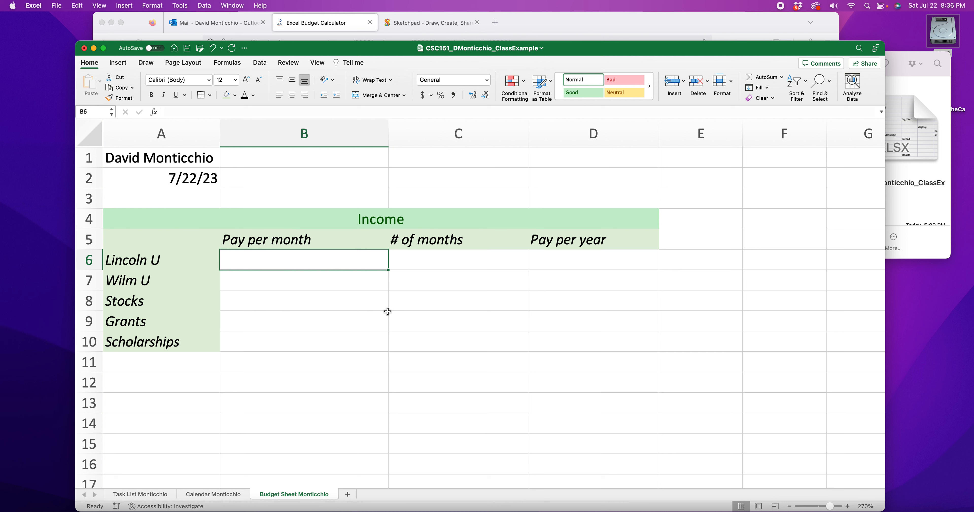
type("$2000")
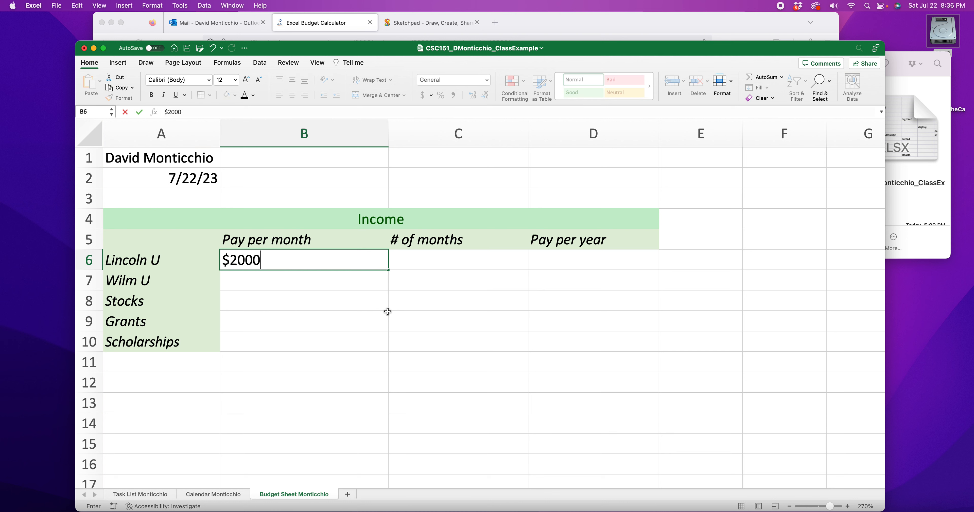
key("Return")
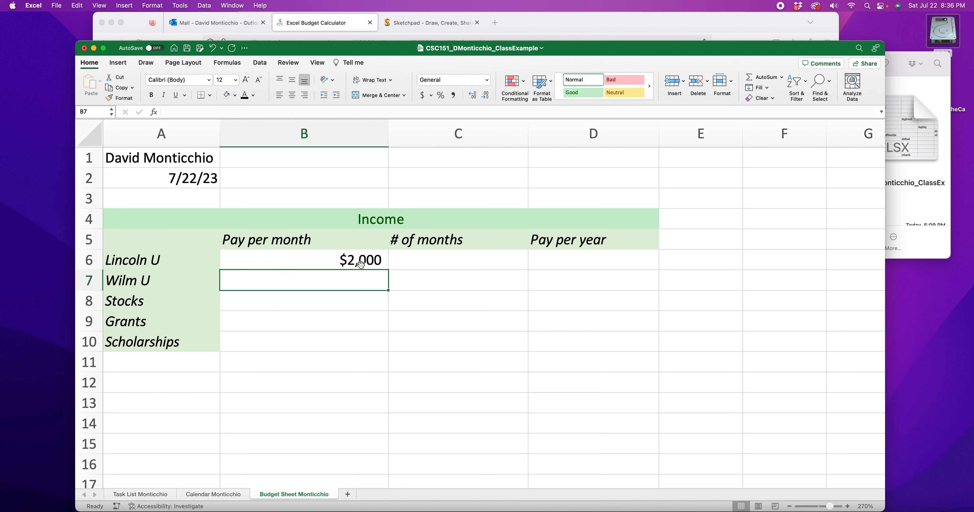
Step: Apply the Accounting number format to cell B6
left_click(325, 261)
left_click_drag(502, 53, 492, 23)
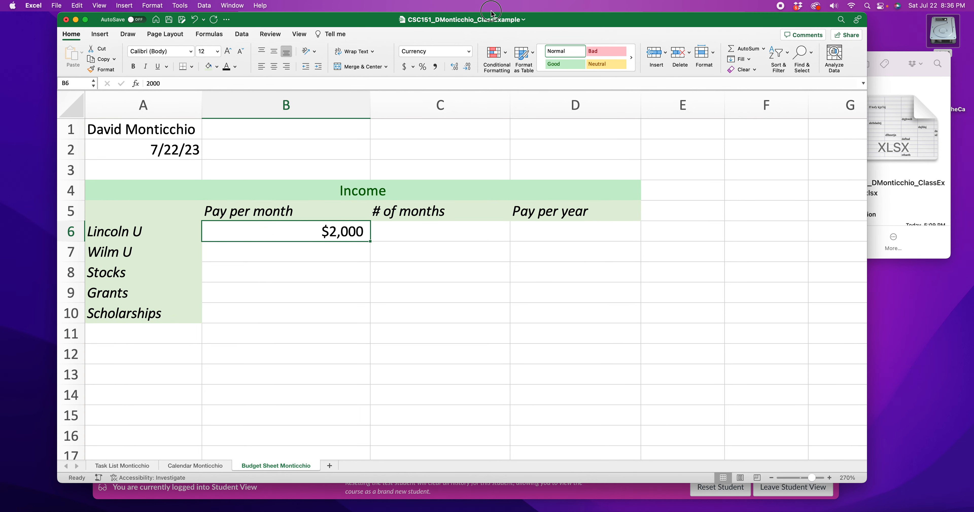
left_click(470, 52)
left_click(433, 121)
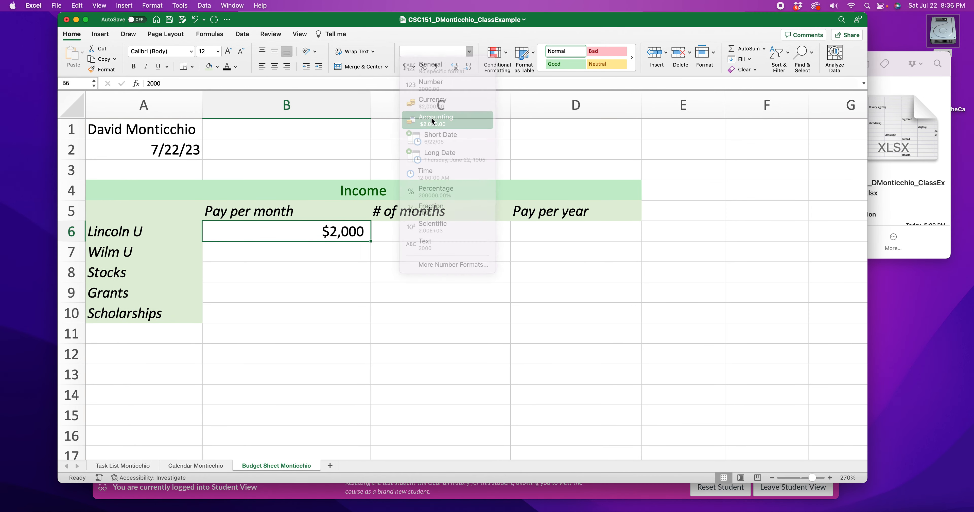
left_click_drag(458, 23, 466, 56)
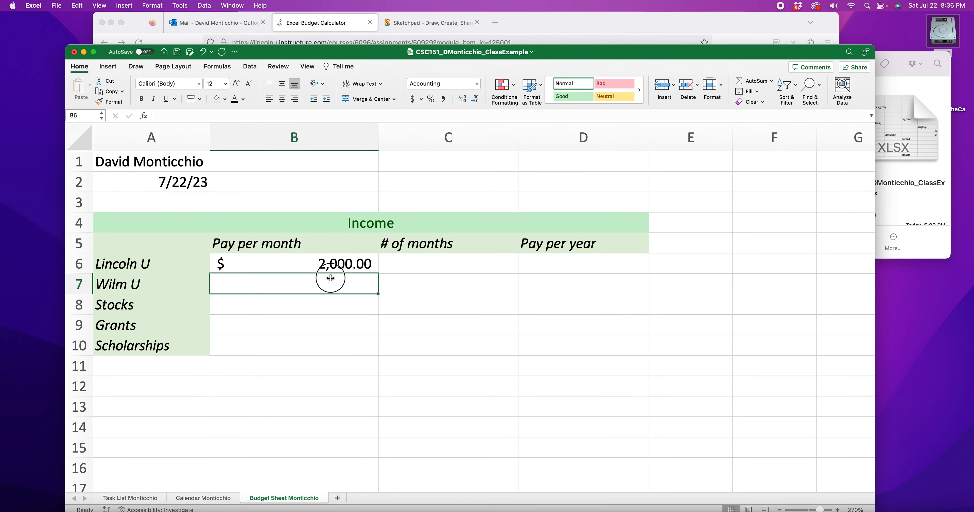
Step: Change the Lincoln U monthly pay in B6 to -2000
double_click(343, 264)
type("-2000")
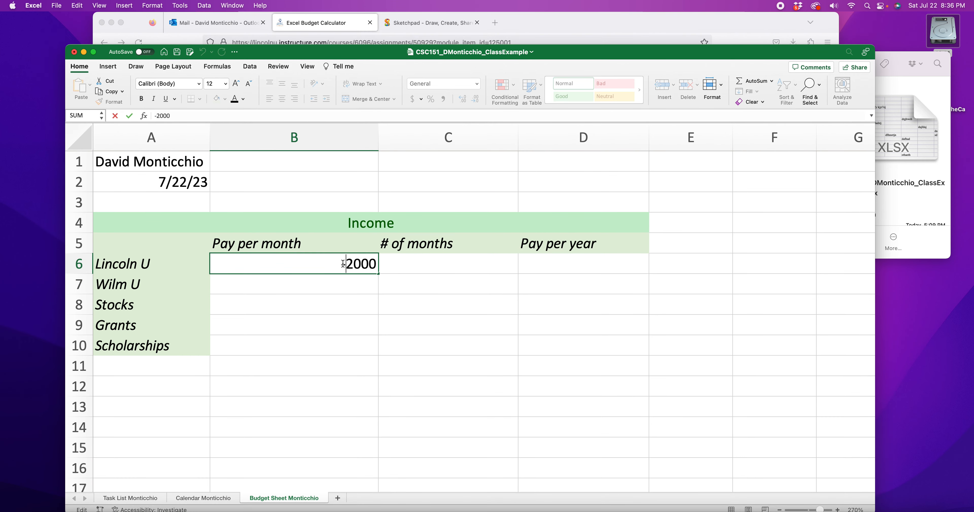
key("Return")
left_click(326, 327)
left_click(333, 263)
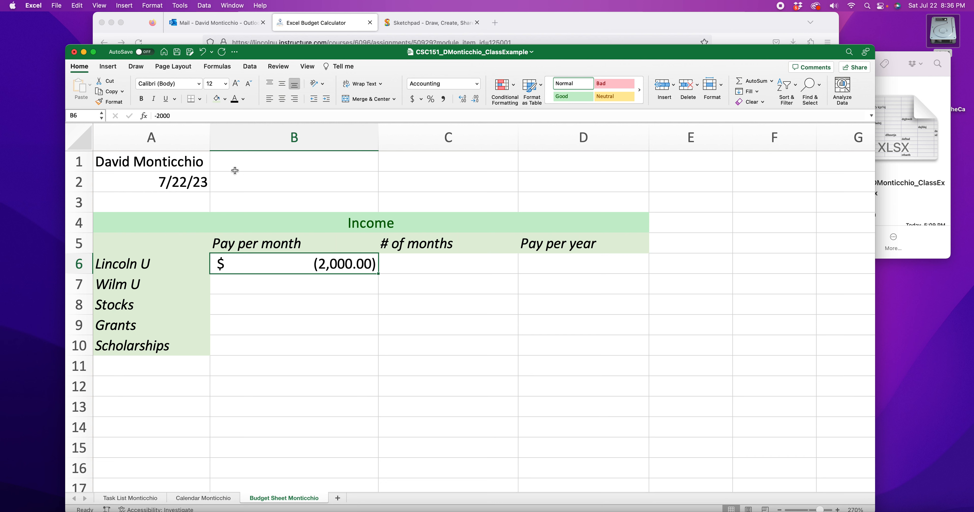
left_click(160, 117)
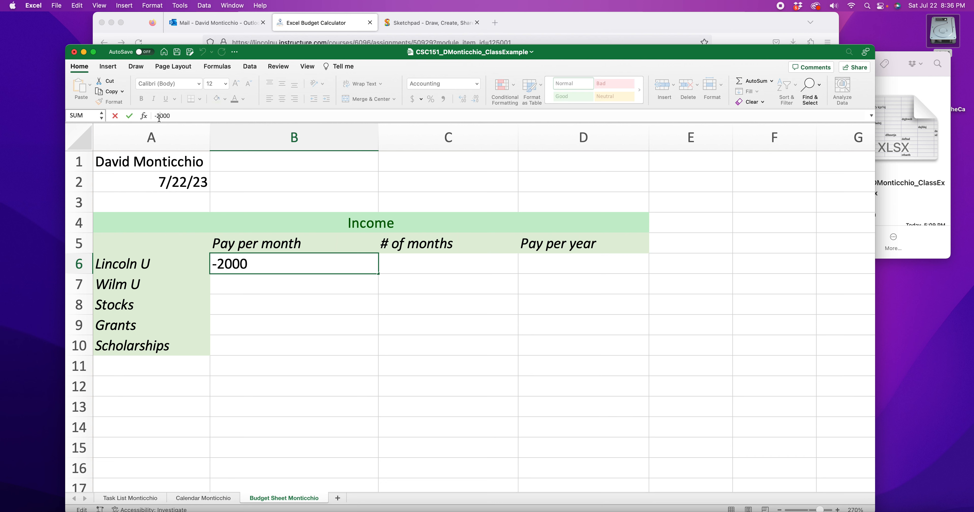
key("BackSpace")
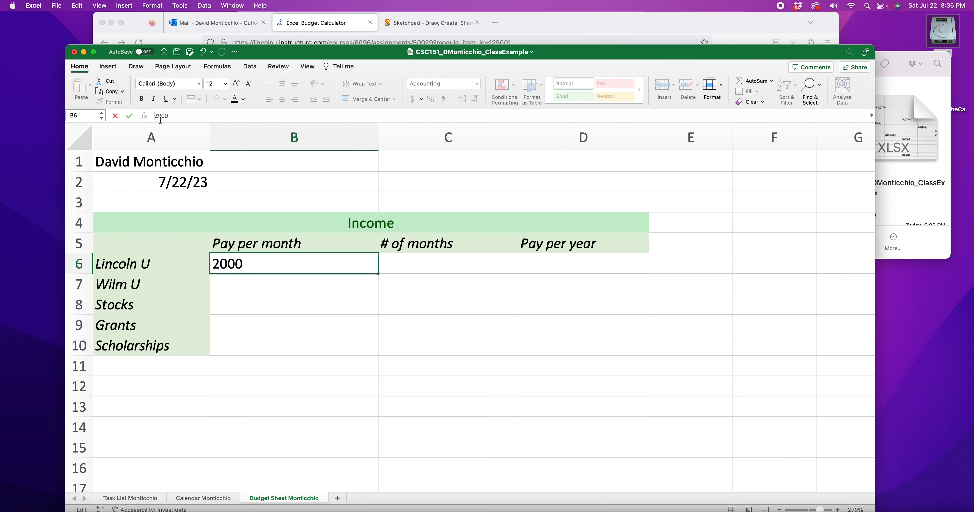
key("Return")
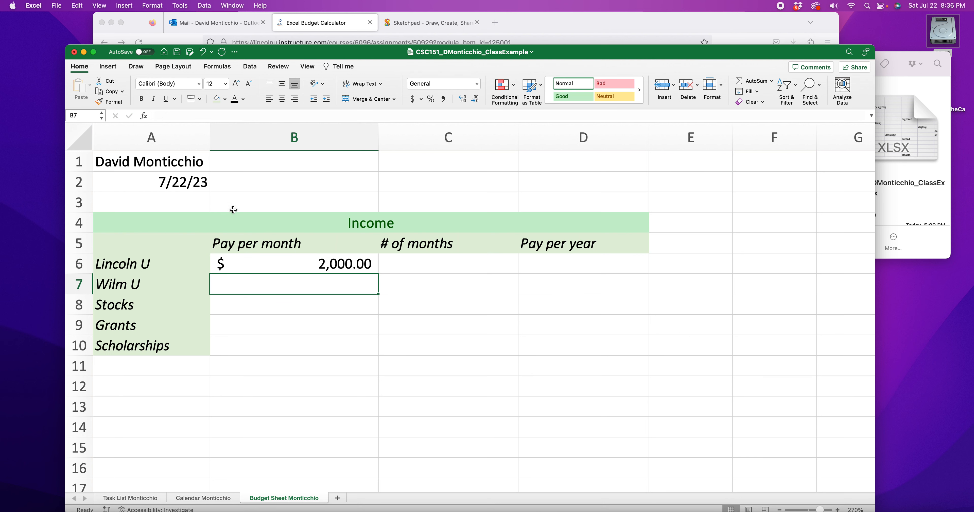
Step: Enter 3,000 as Wilm U's pay per month in B7 and apply the Accounting number format to it
double_click(327, 285)
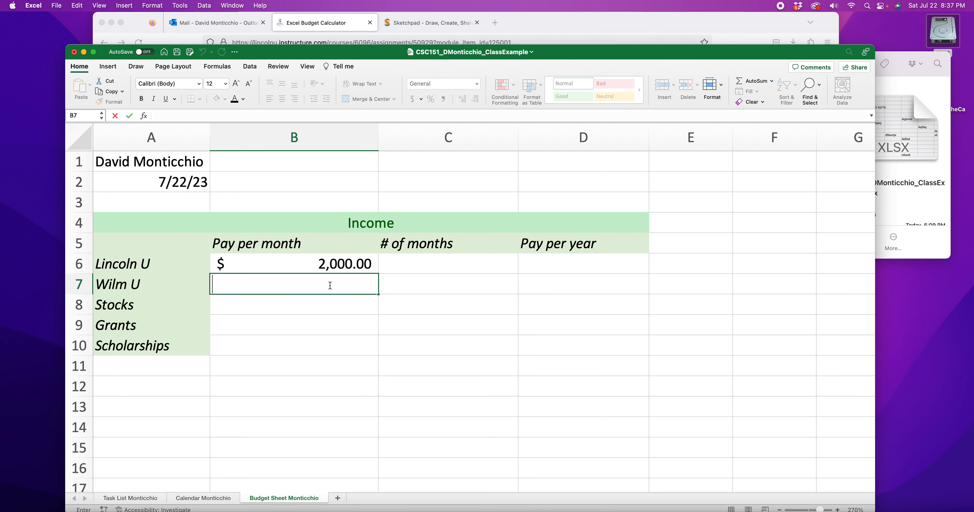
type("3,000")
key("Return")
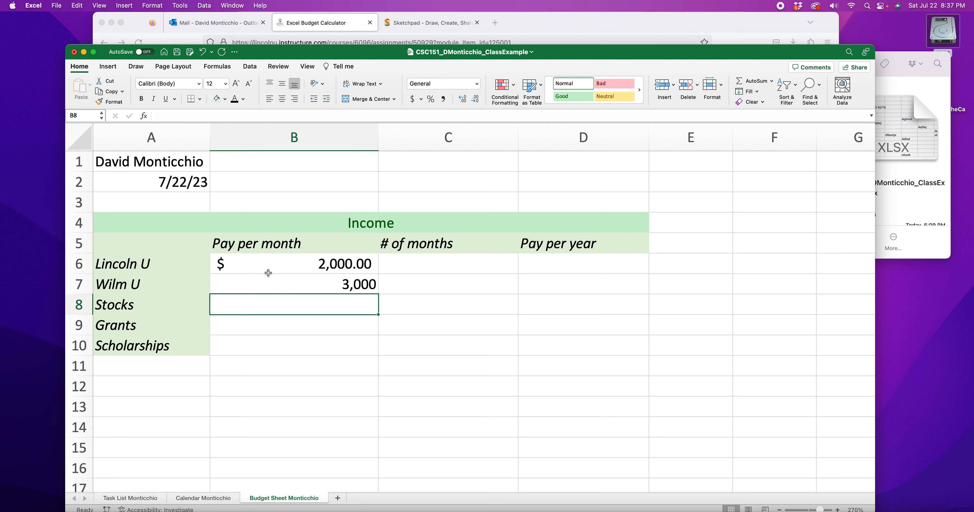
left_click(331, 289)
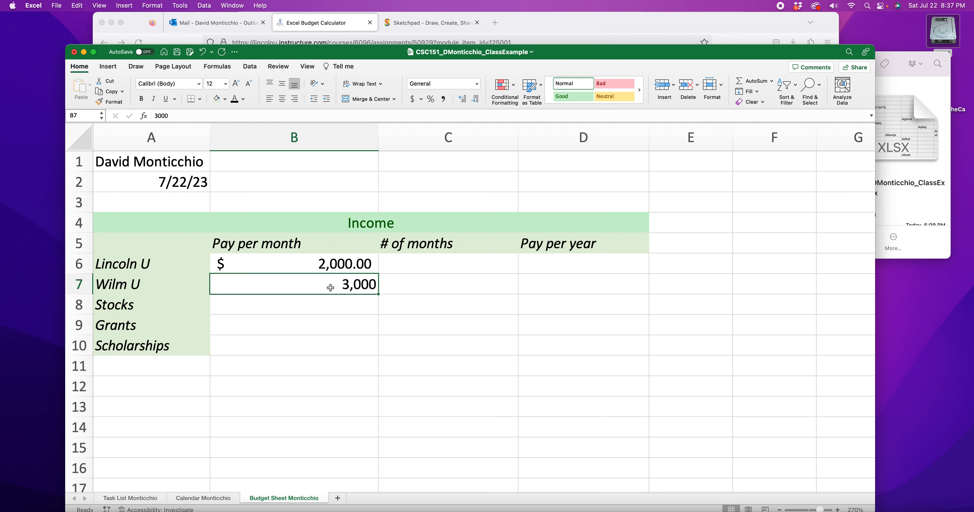
left_click(476, 84)
left_click(460, 152)
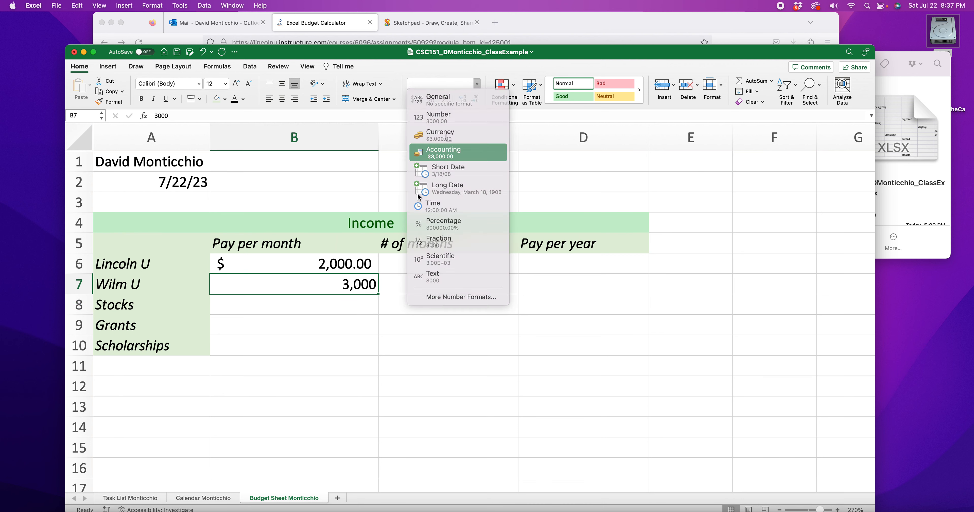
Step: Apply the Accounting number format to the pay per month cells B6 through B10
left_click(331, 346)
left_click_drag(332, 346, 332, 263)
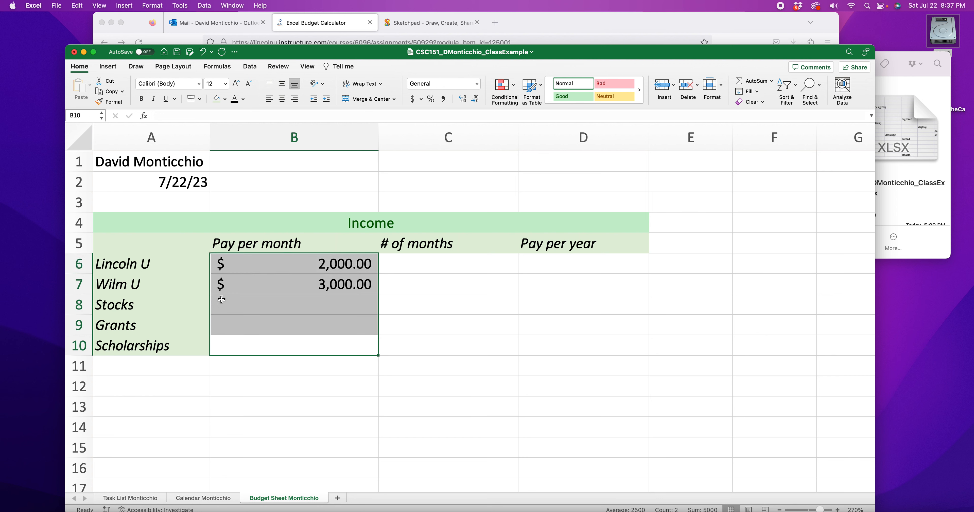
left_click(479, 84)
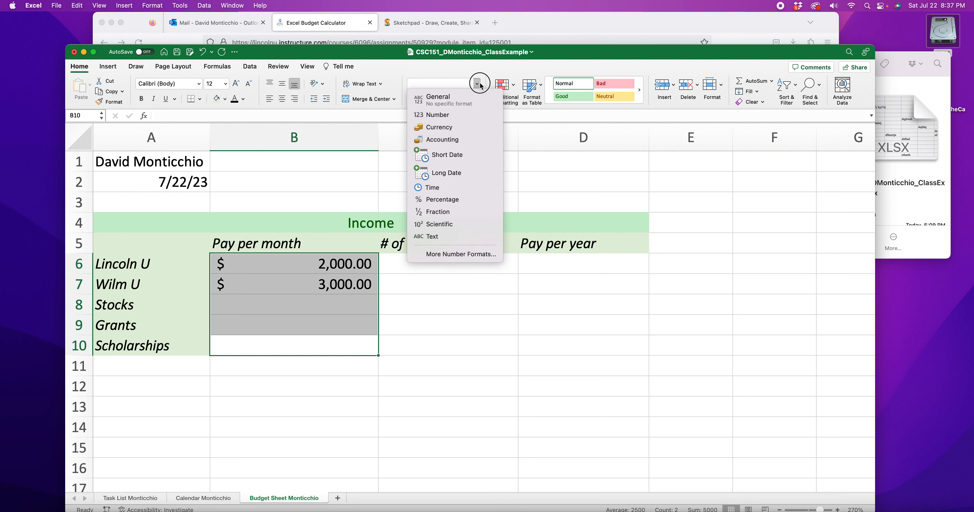
left_click(442, 140)
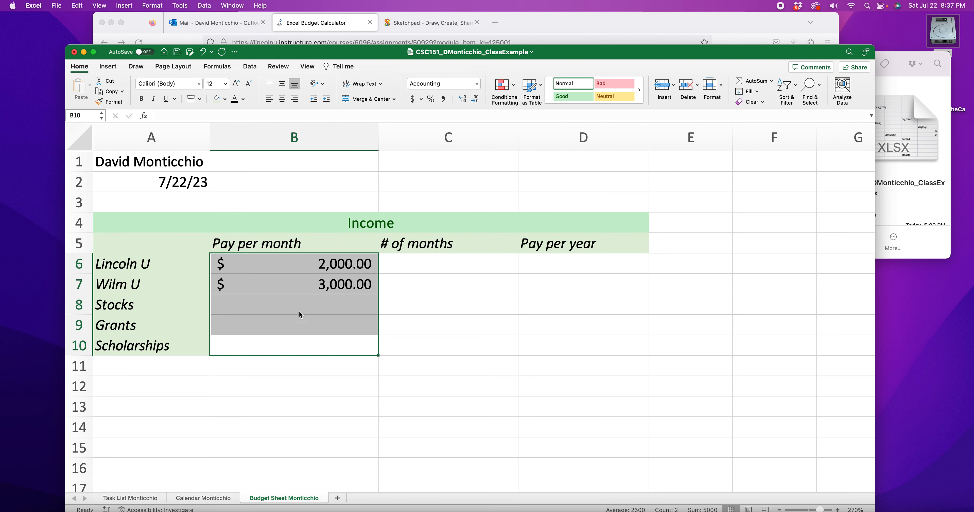
Step: Enter monthly pay of 1,000 for Stocks, 500 for Grants and 250 for Scholarships in B8 through B10
left_click(256, 338)
left_click(263, 308)
type("1,000")
key("Return")
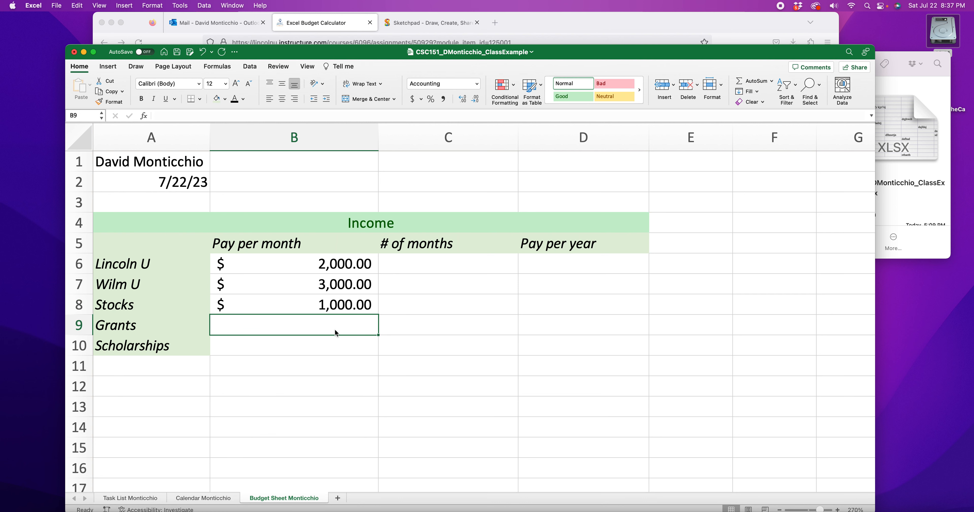
type("500")
key("Return")
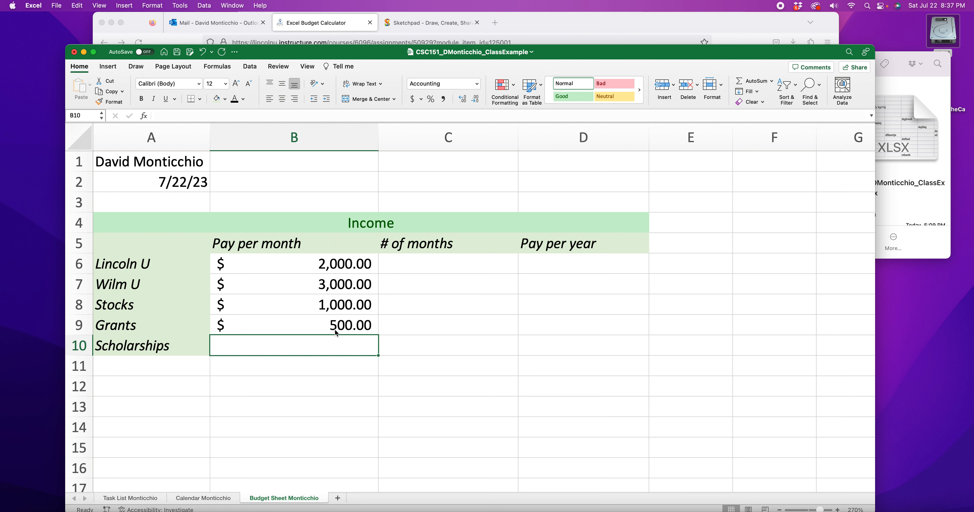
type("250")
key("Return")
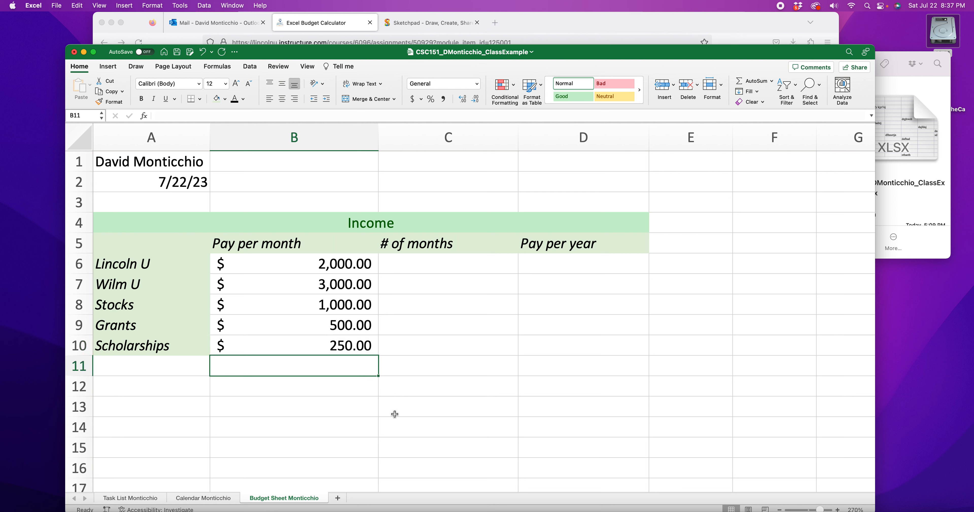
Step: Remove the decimal places from the pay per month values in B6 through B10
left_click(334, 269)
left_click(341, 286)
left_click(343, 303)
left_click(344, 327)
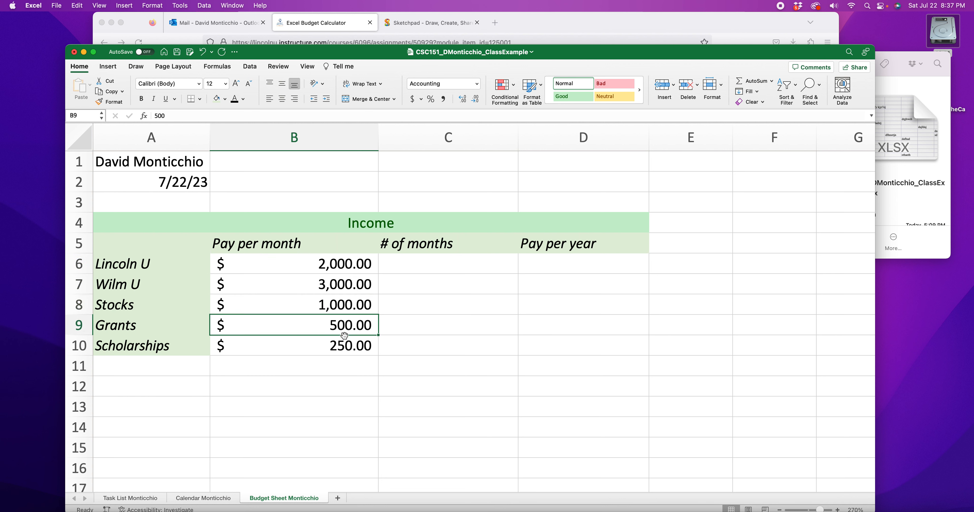
left_click(344, 344)
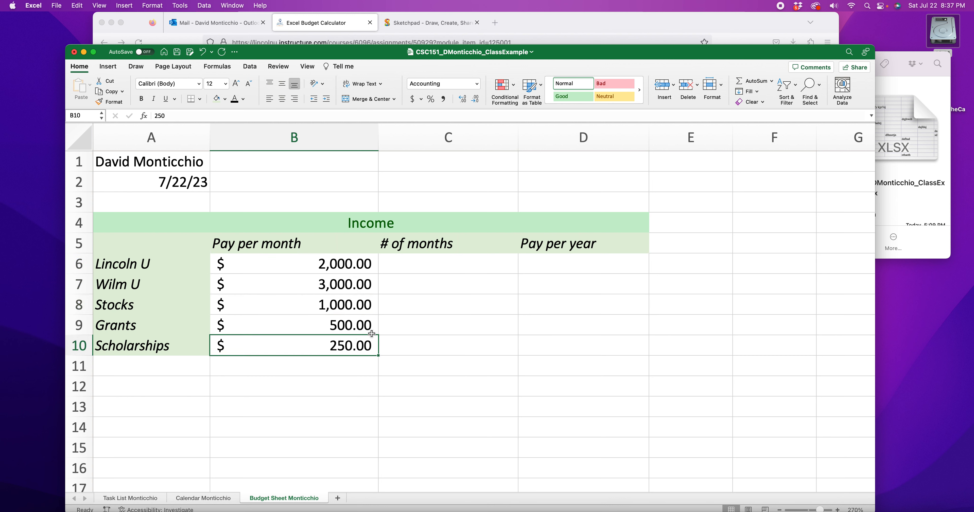
left_click_drag(347, 263, 357, 347)
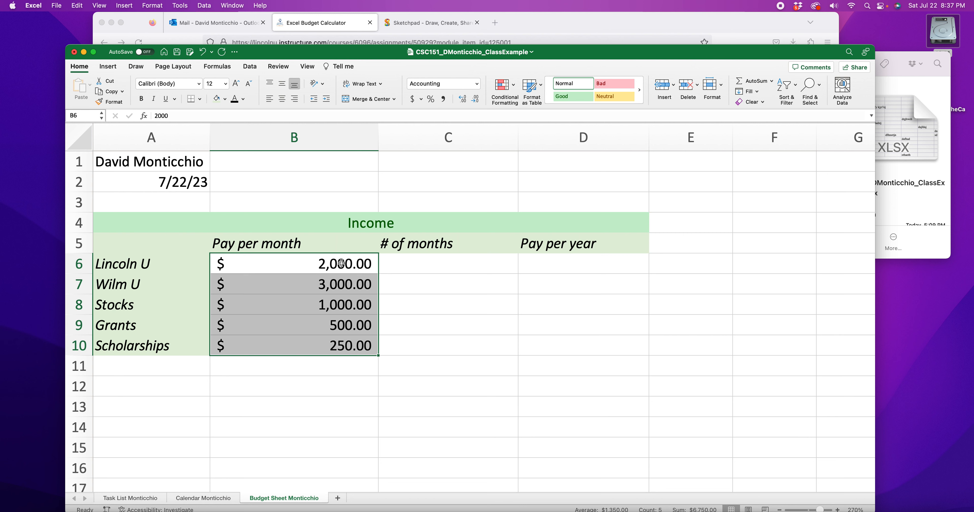
left_click(477, 100)
left_click(477, 100)
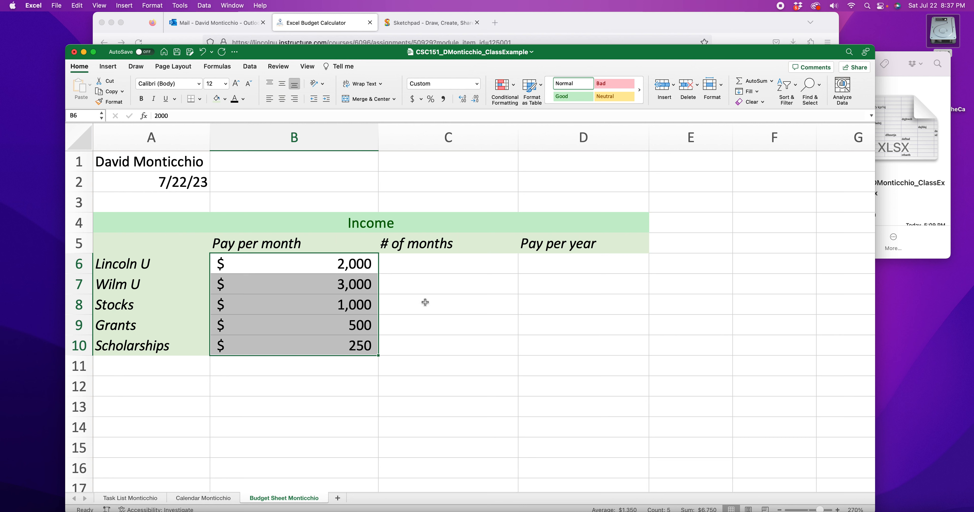
Step: Enter 8 as the number of months for Lincoln U and Wilm U in C6 and C7
left_click(440, 270)
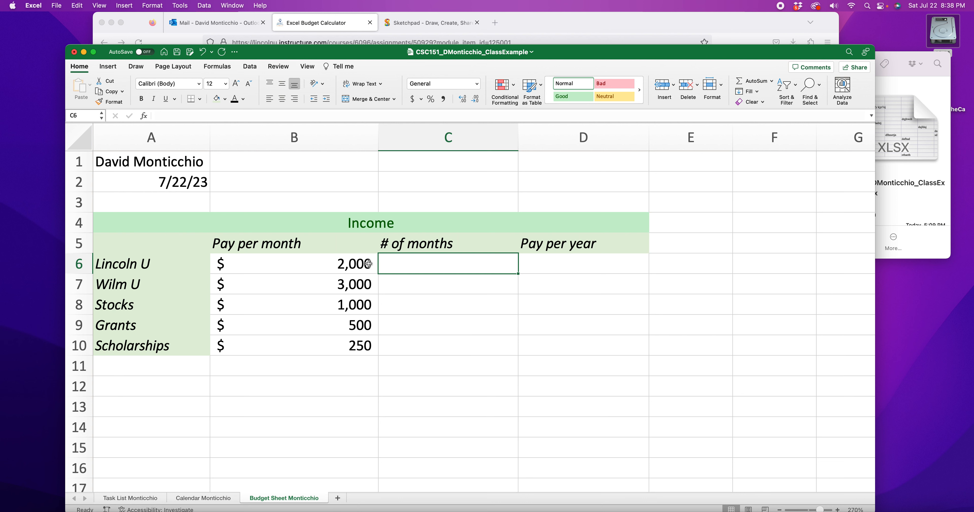
left_click(331, 264)
left_click(453, 264)
type("89")
key("BackSpace")
key("Return")
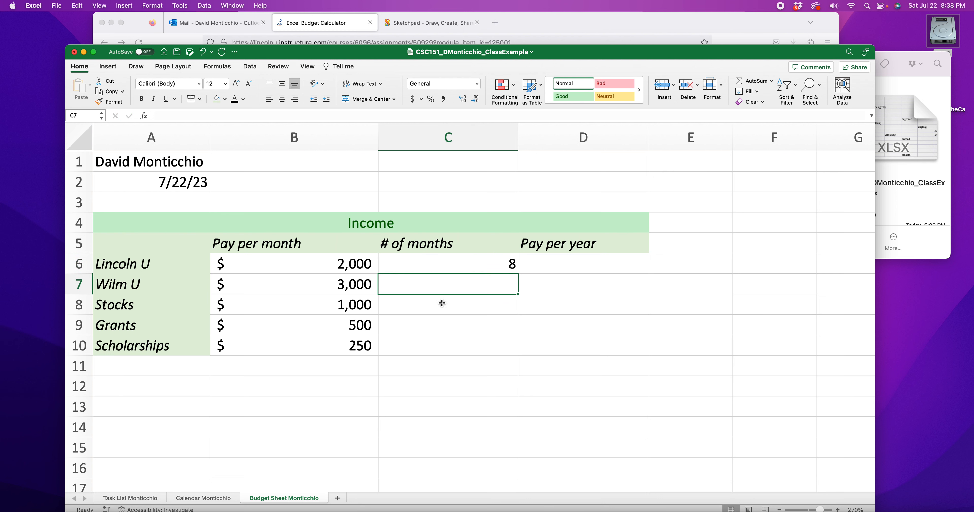
type("8")
key("Return")
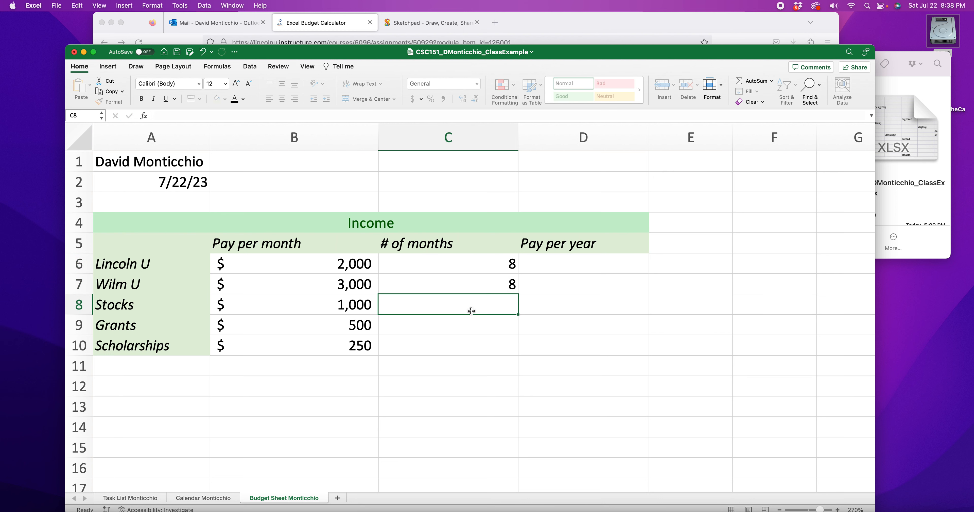
Step: Enter 12, 4 and 4 as the number of months for Stocks, Grants and Scholarships in C8 through C10
type("12")
key("Return")
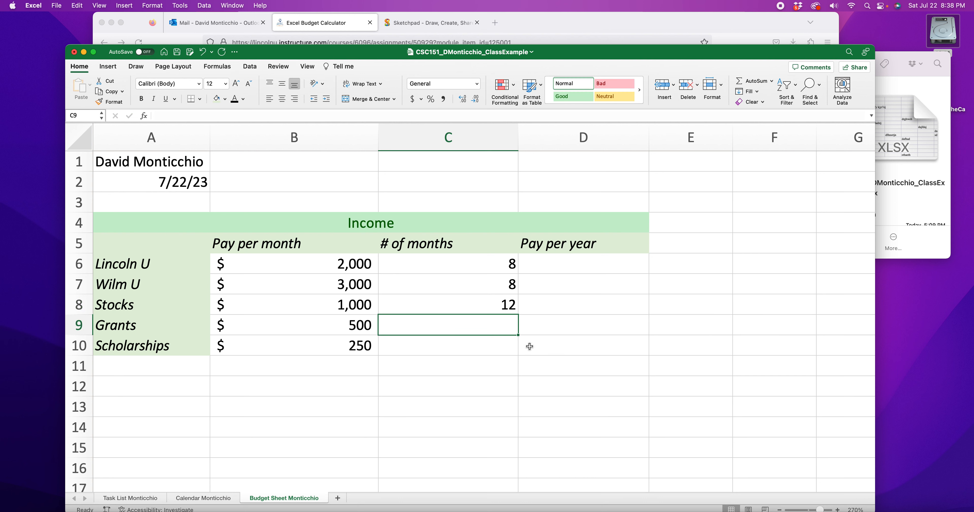
type("4")
key("Return")
type("4")
left_click(484, 391)
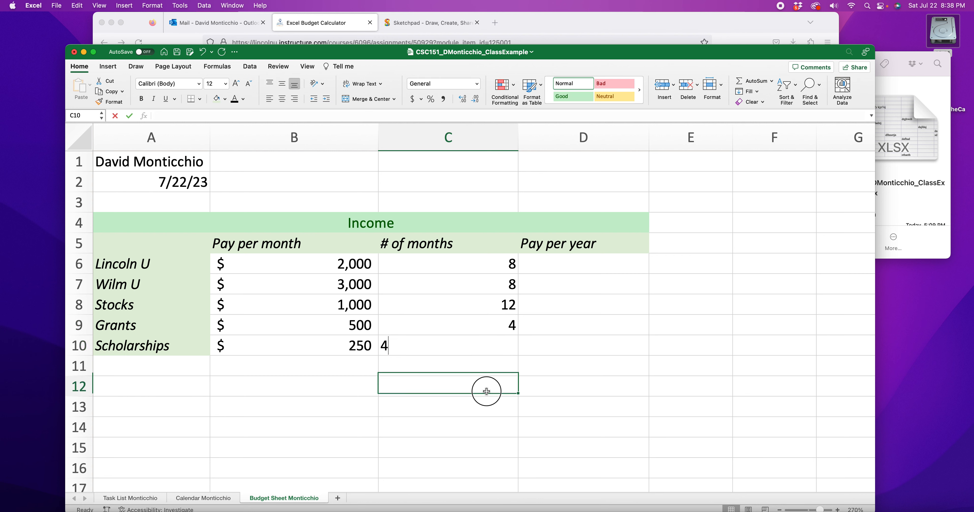
left_click_drag(457, 264, 461, 348)
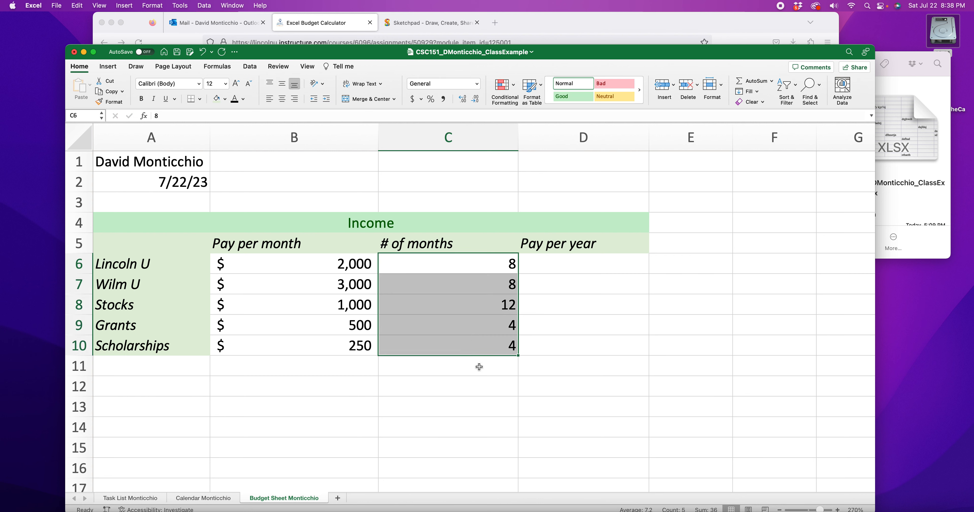
left_click(560, 403)
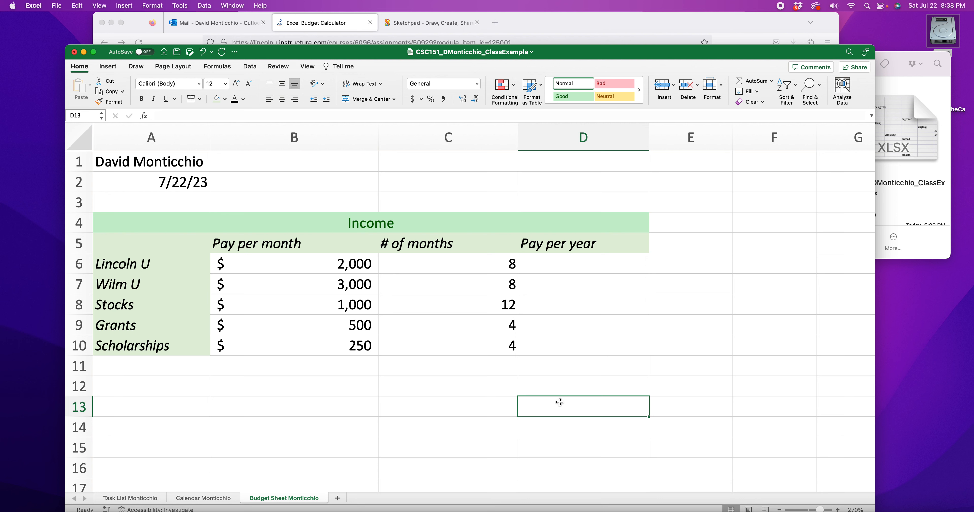
left_click(598, 267)
double_click(600, 268)
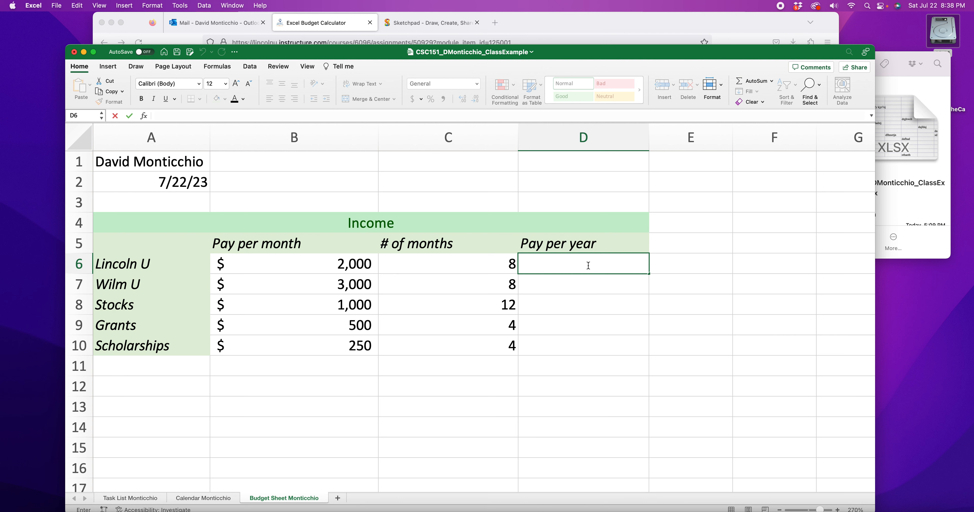
type("$16,000")
key("BackSpace")
key("BackSpace")
key("BackSpace")
key("BackSpace")
key("BackSpace")
key("BackSpace")
key("BackSpace")
left_click(580, 281)
left_click(585, 266)
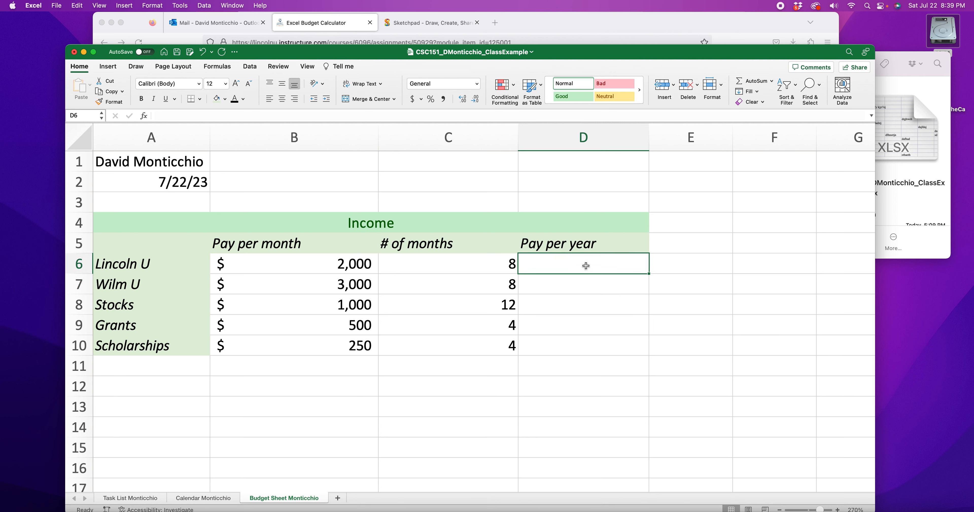
type("$16,000")
left_click(699, 321)
left_click(610, 267)
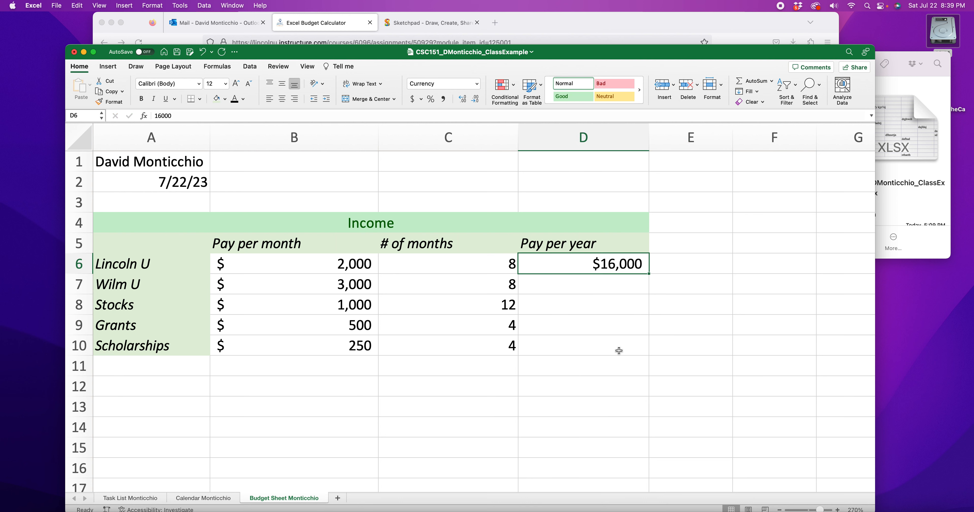
Step: Change Lincoln U's monthly pay in B6 to 2,200
double_click(354, 263)
left_click_drag(360, 263, 357, 263)
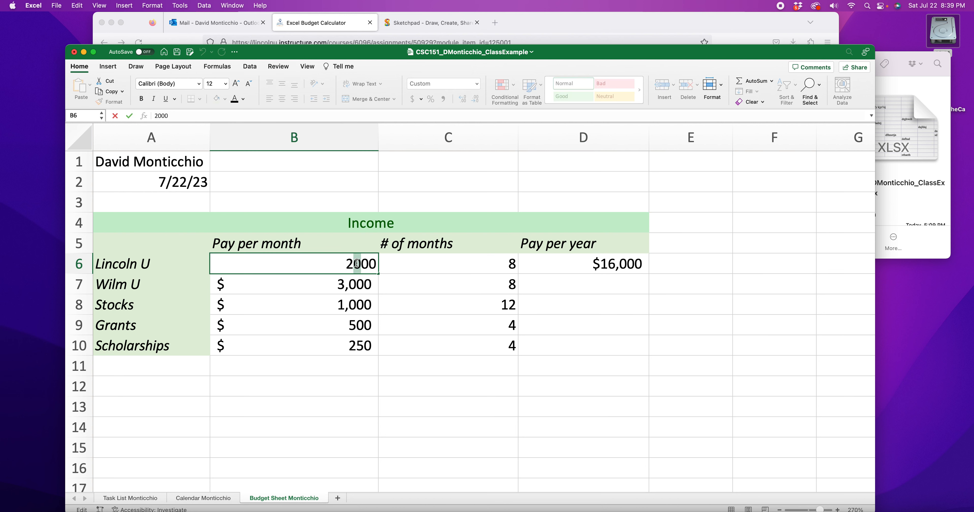
type("2")
left_click(576, 289)
left_click(626, 265)
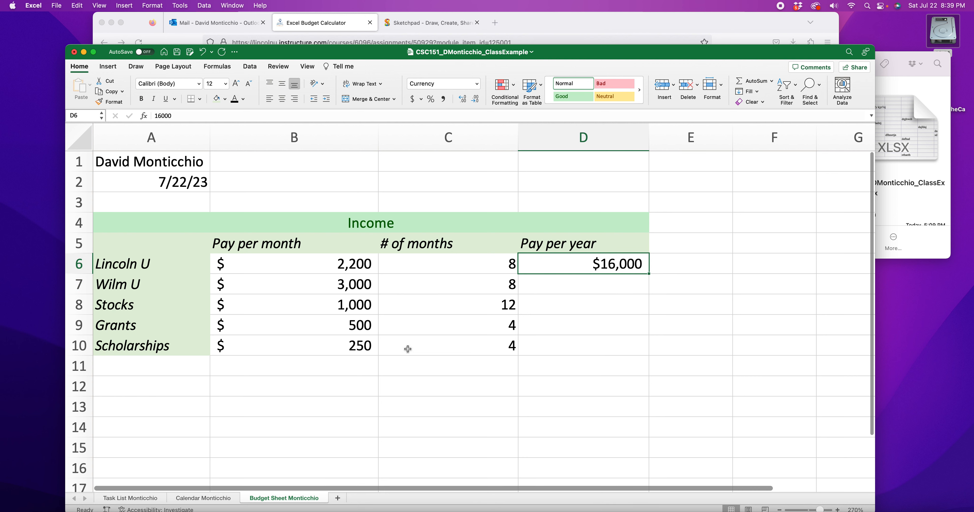
left_click(350, 266)
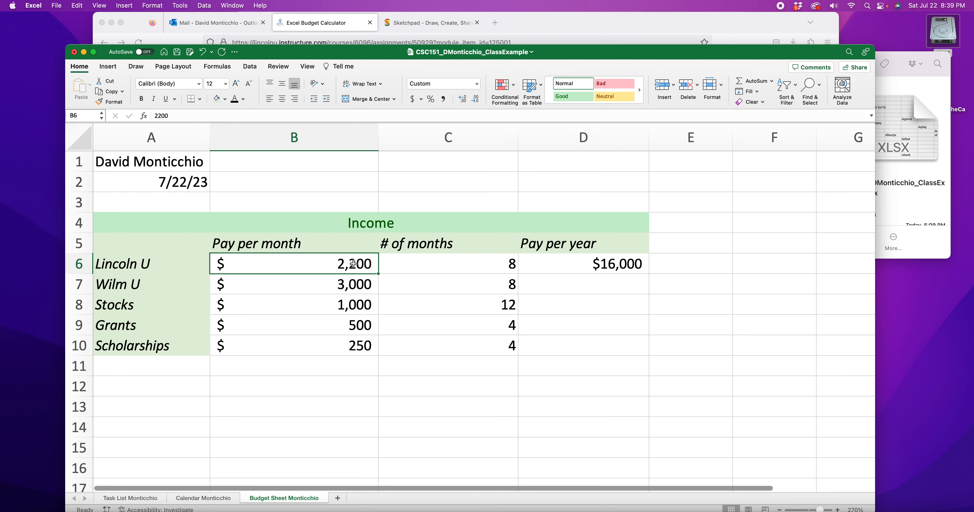
Step: Replace the typed value in D6 with a formula multiplying Lincoln U's pay per month by its number of months (=B6*C6)
left_click(504, 269)
left_click(637, 261)
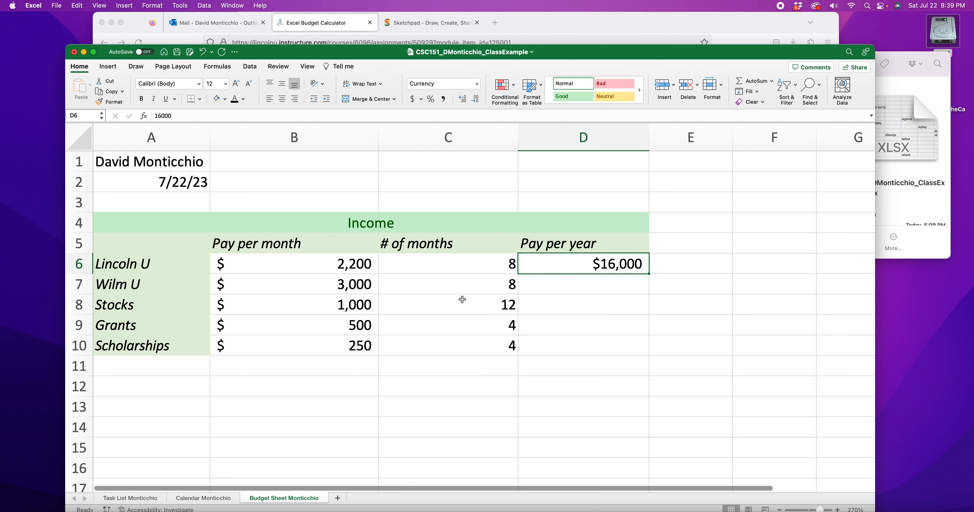
double_click(597, 264)
left_click_drag(610, 264, 663, 263)
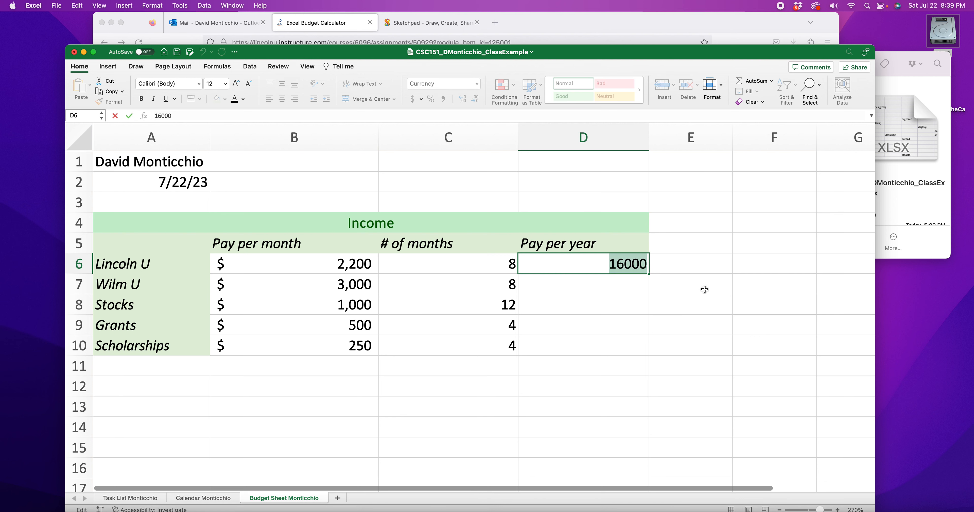
key("BackSpace")
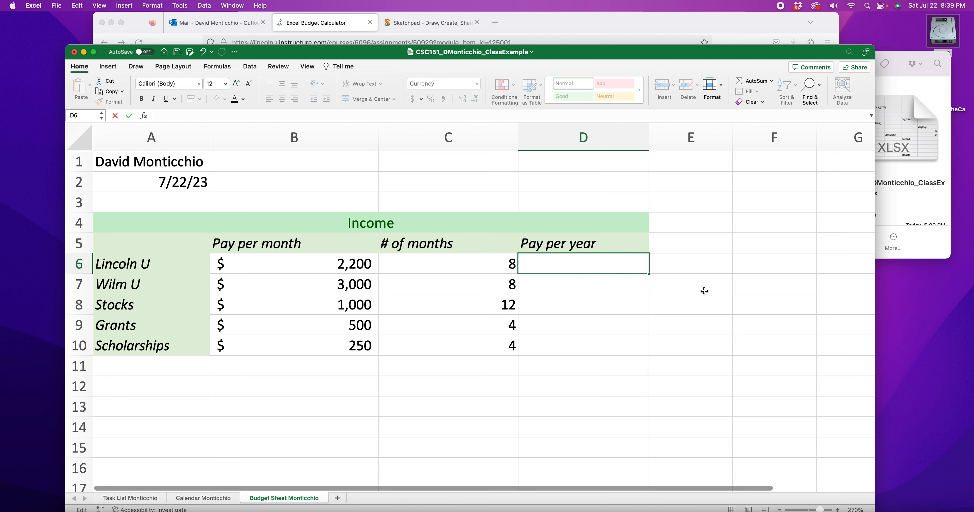
type("=")
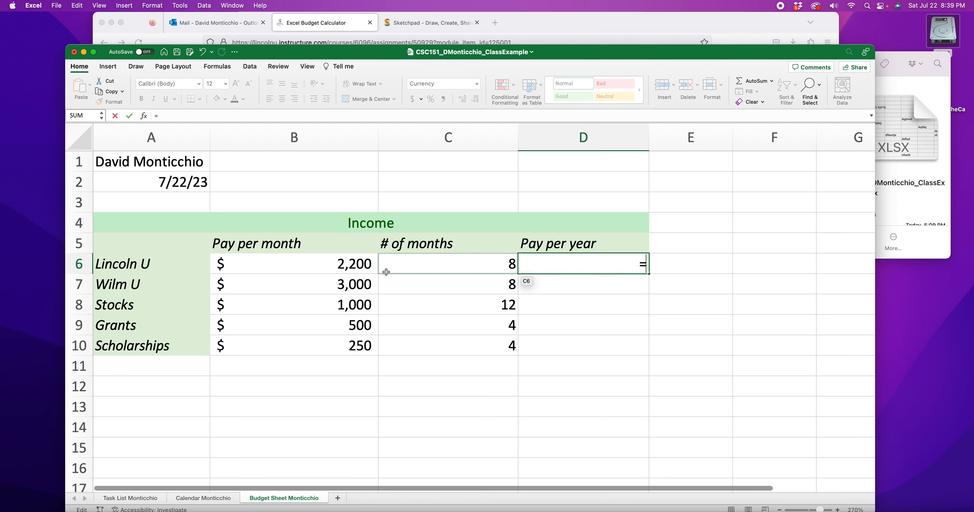
left_click(372, 269)
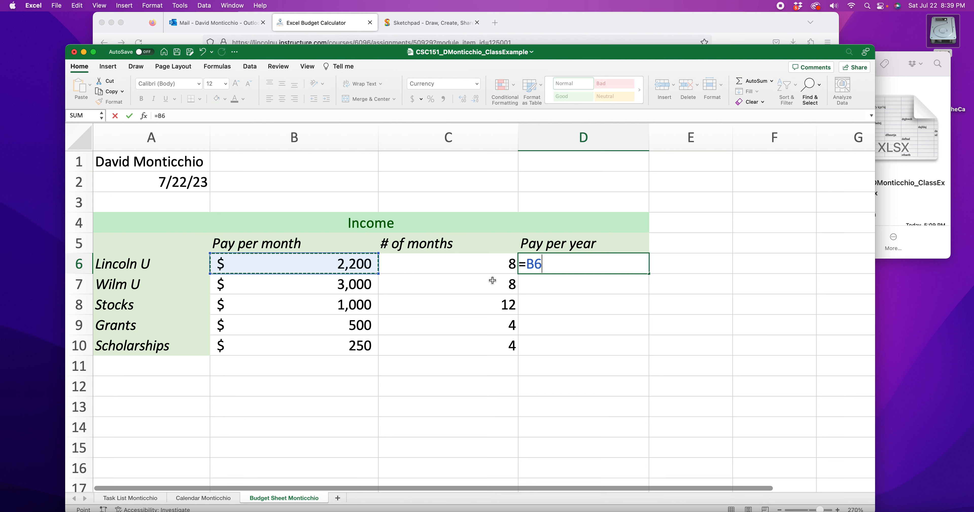
type("*")
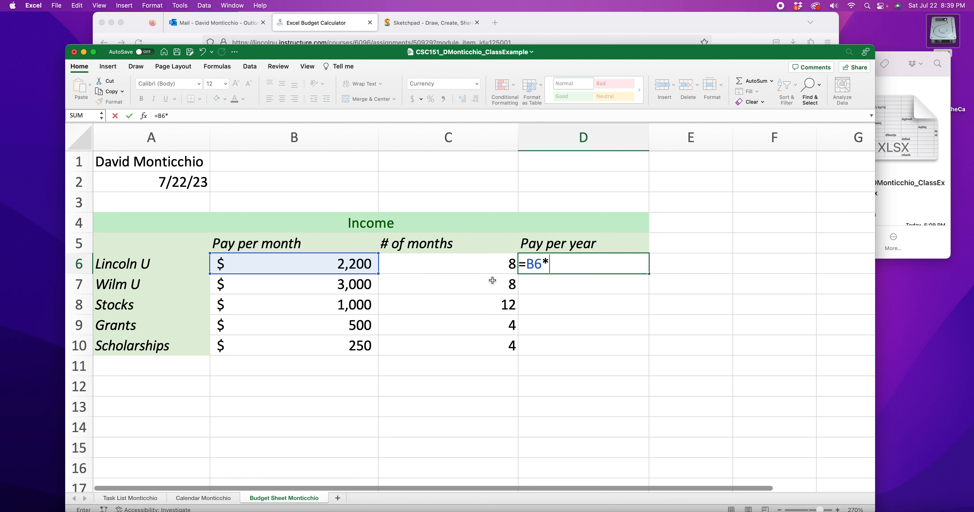
left_click(487, 264)
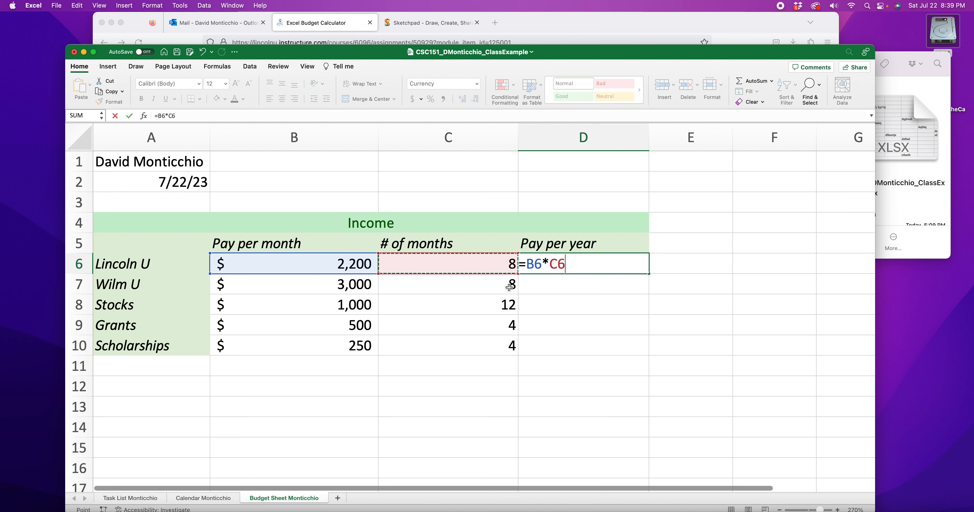
left_click(523, 264)
left_click(568, 265)
left_click_drag(569, 265, 502, 263)
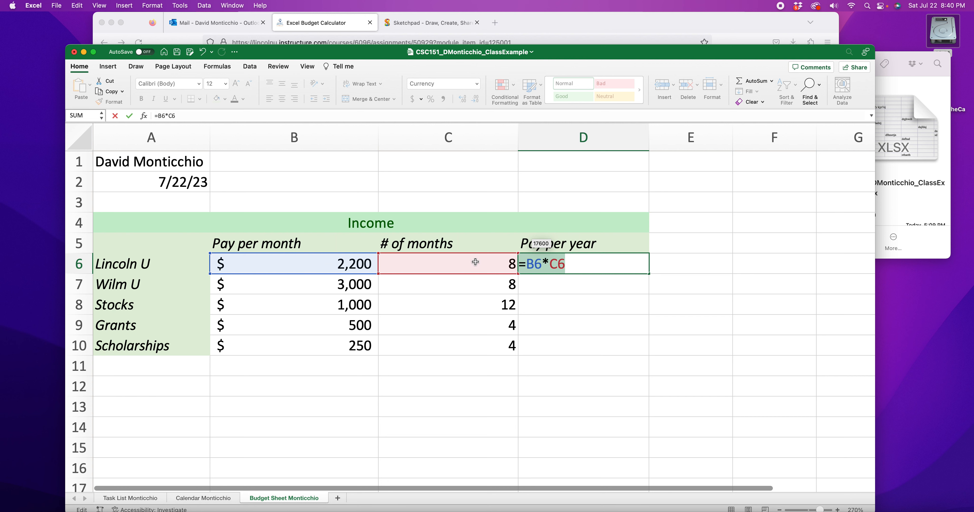
left_click(610, 267)
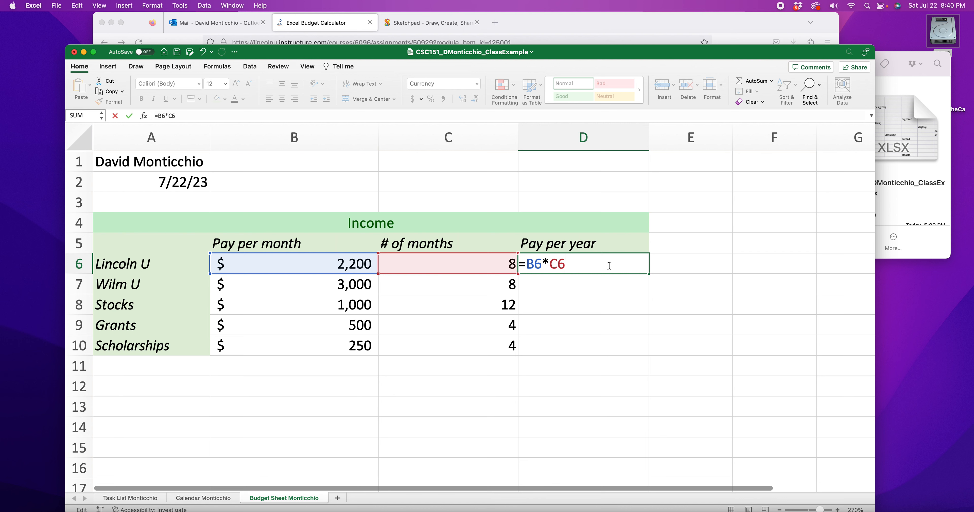
key("Return")
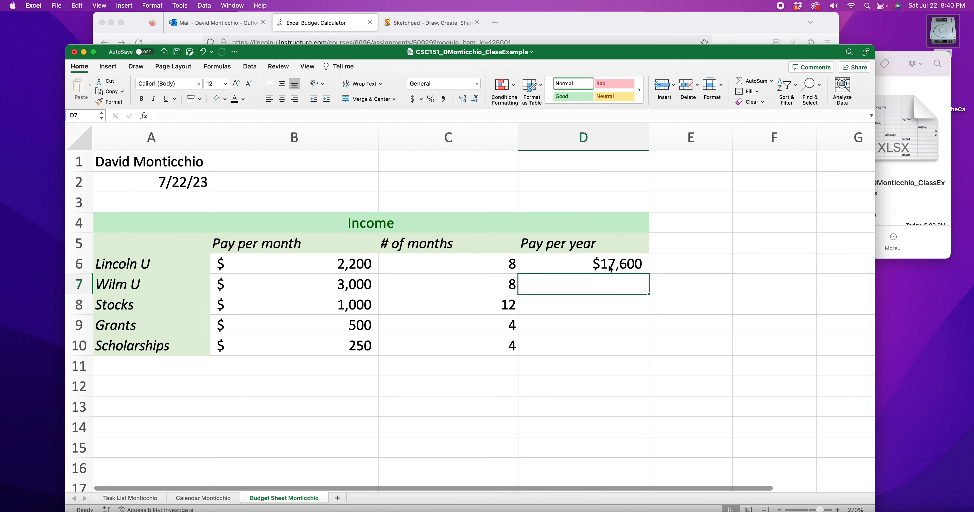
double_click(357, 265)
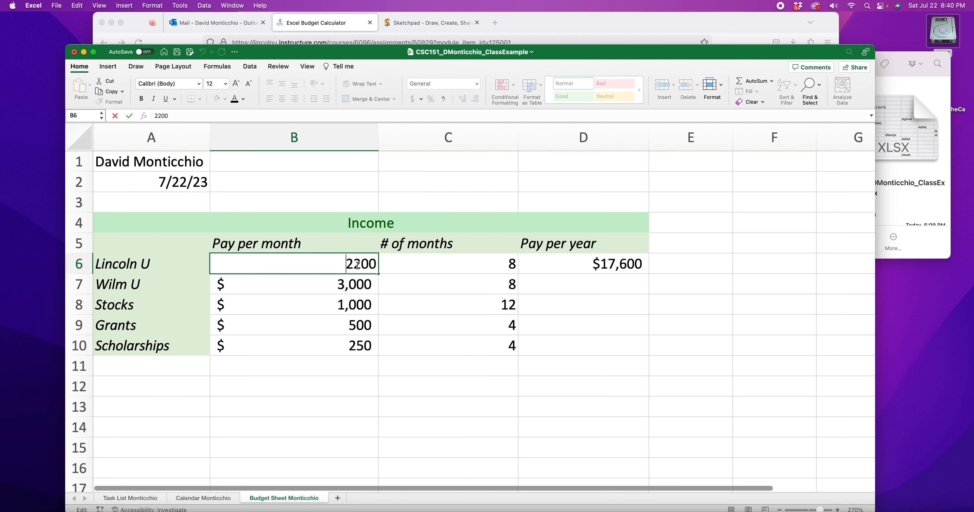
left_click_drag(355, 265, 349, 265)
type("1")
key("Return")
left_click(592, 266)
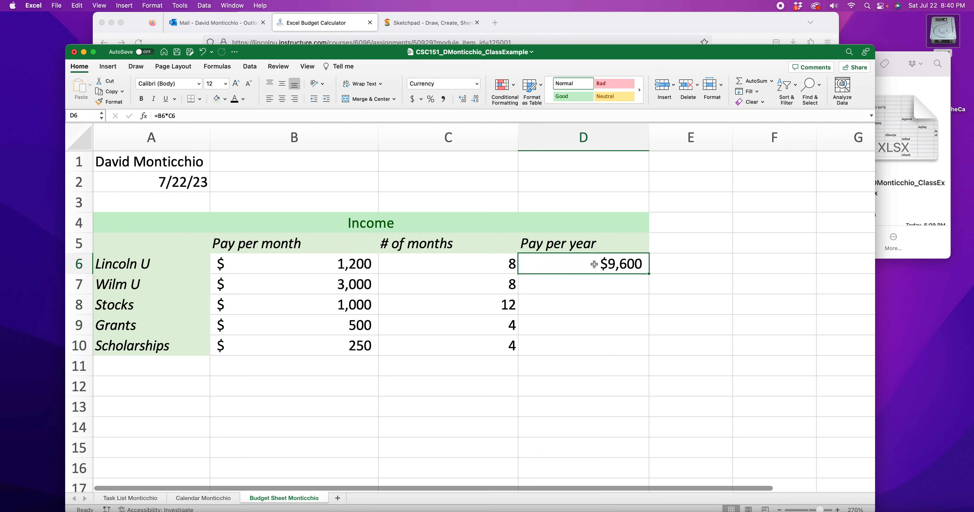
double_click(357, 266)
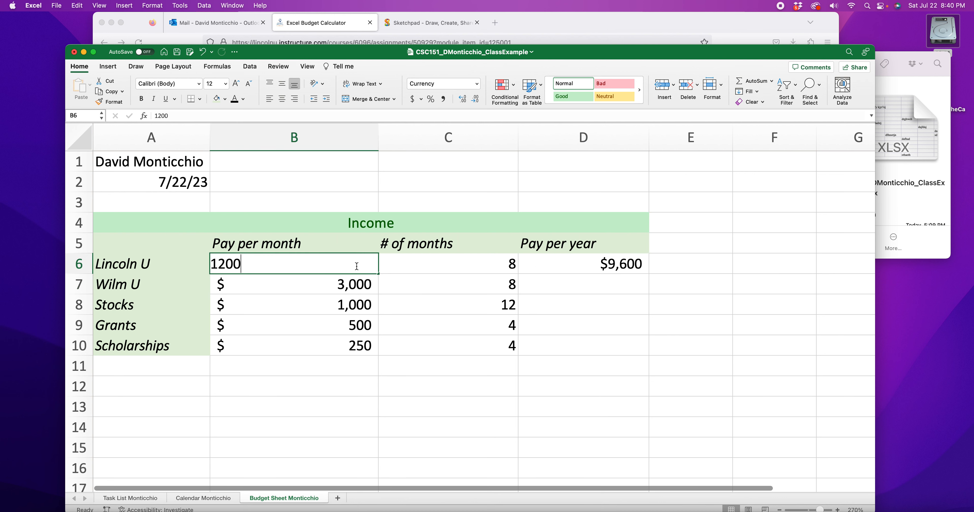
left_click_drag(218, 265, 222, 264)
type("7")
key("Return")
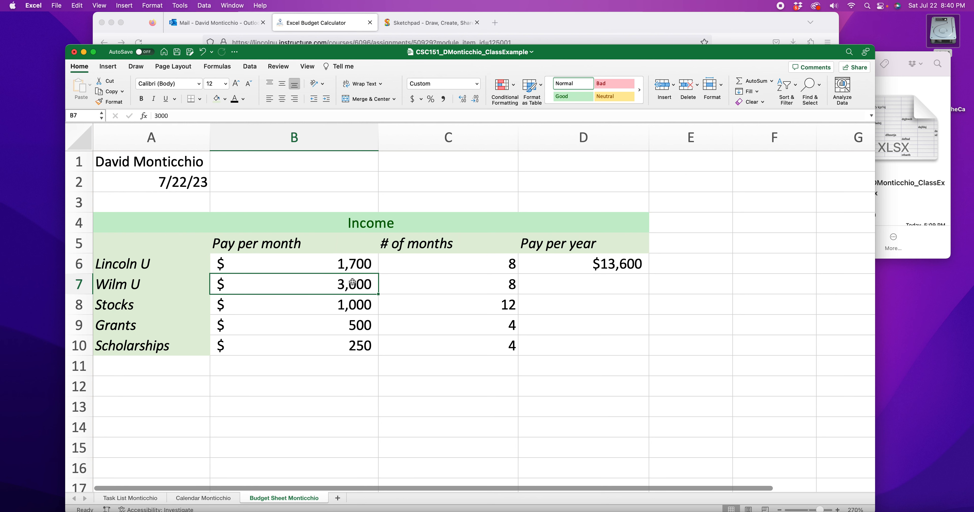
left_click(635, 269)
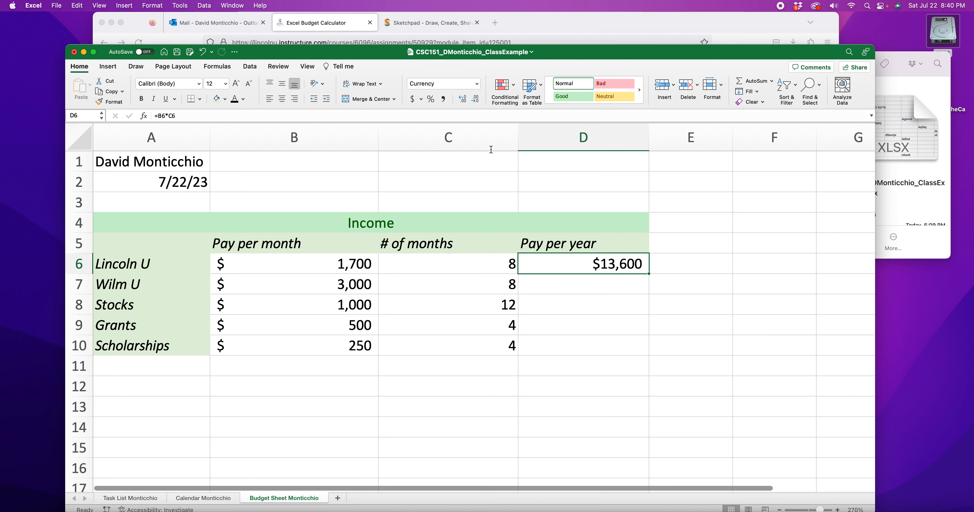
Step: Apply Accounting number format with no decimal places to the Pay per year cells D6 through D10
left_click(588, 350, "shift")
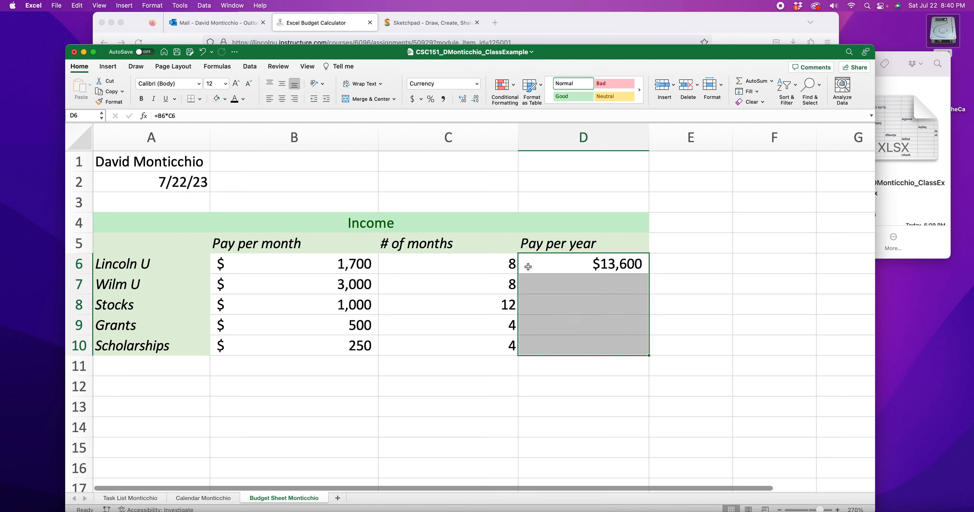
left_click(476, 83)
left_click(444, 151)
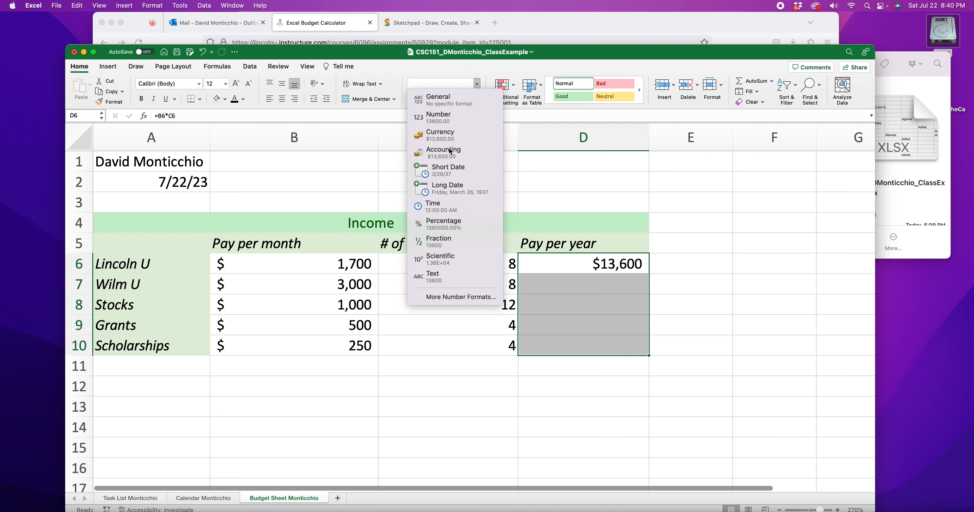
left_click(476, 100)
left_click(476, 100)
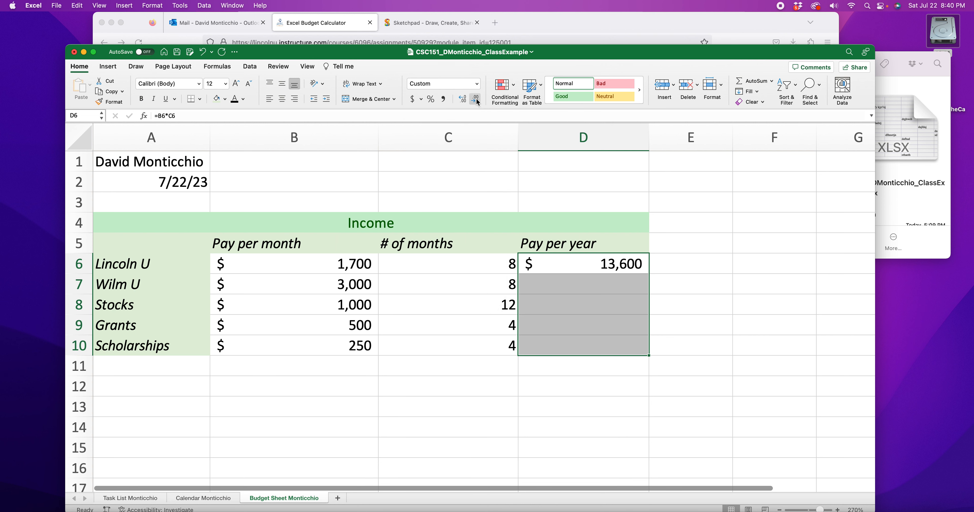
left_click(590, 407)
Step: Enter formulas =B7*C7 and =B8*C8 for Wilm U and Stocks pay per year in D7 and D8
left_click(584, 289)
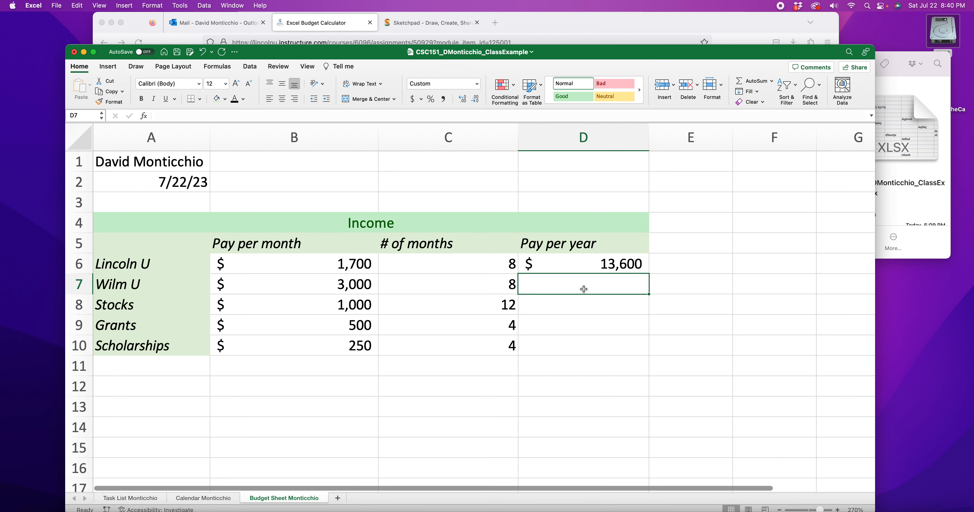
type("=")
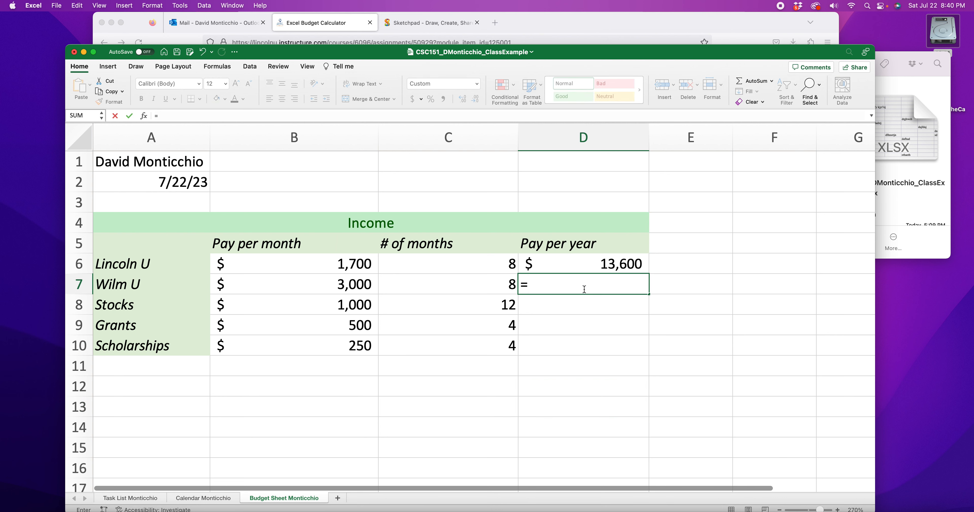
left_click(352, 285)
type("*")
left_click(477, 285)
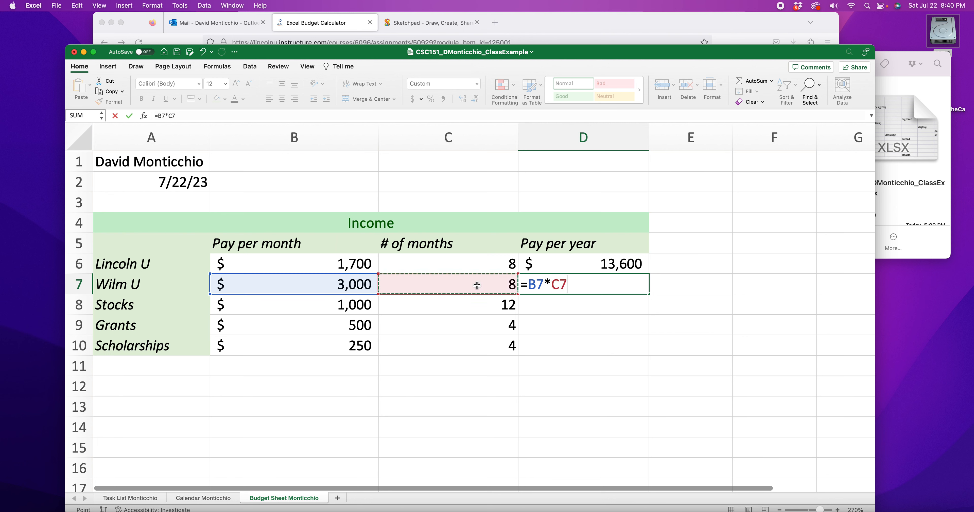
key("Return")
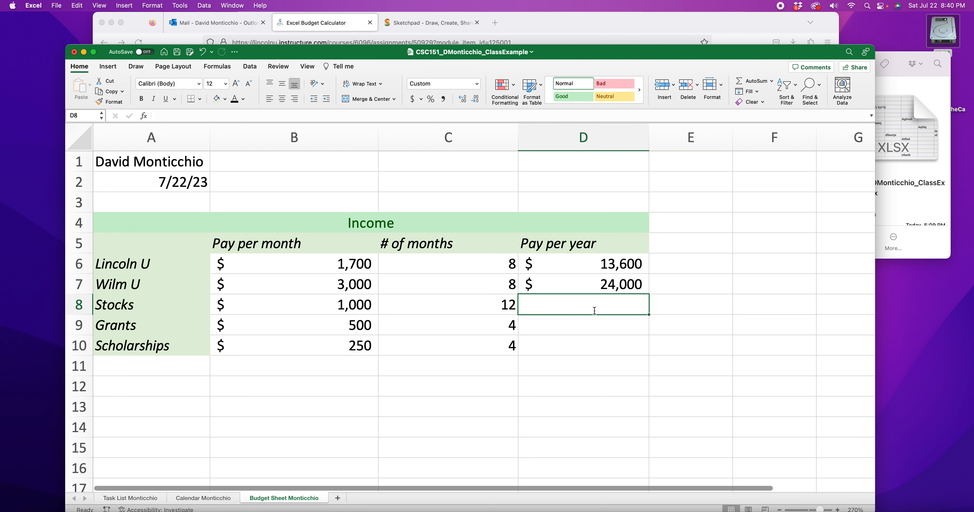
type("=")
left_click(361, 304)
type("*")
left_click(443, 304)
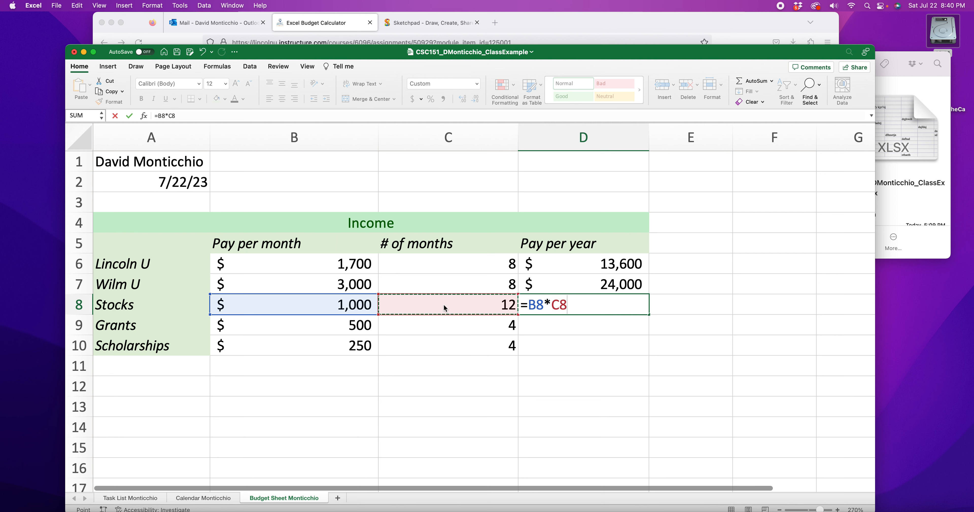
key("Return")
Step: Enter formulas =B9*C9 and =B10*C10 for Grants and Scholarships pay per year in D9 and D10
type("=")
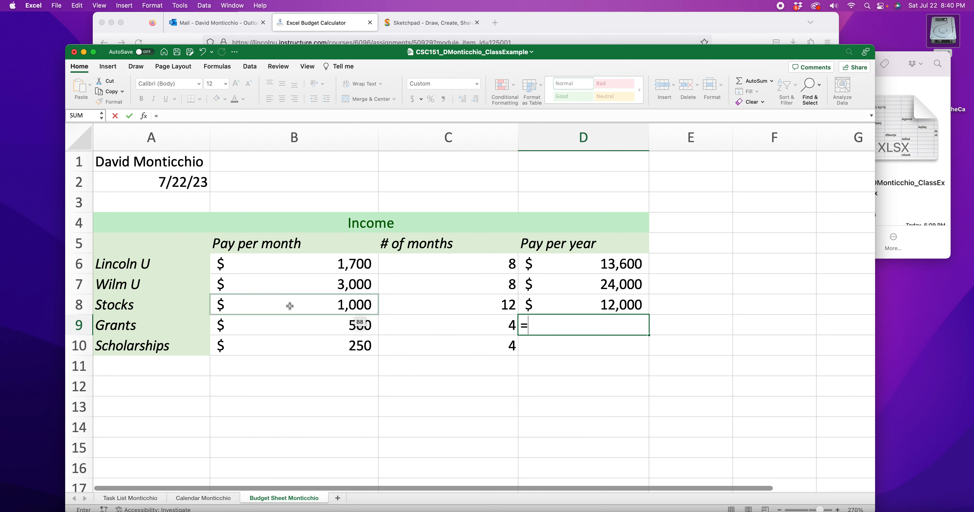
left_click(328, 330)
type("*")
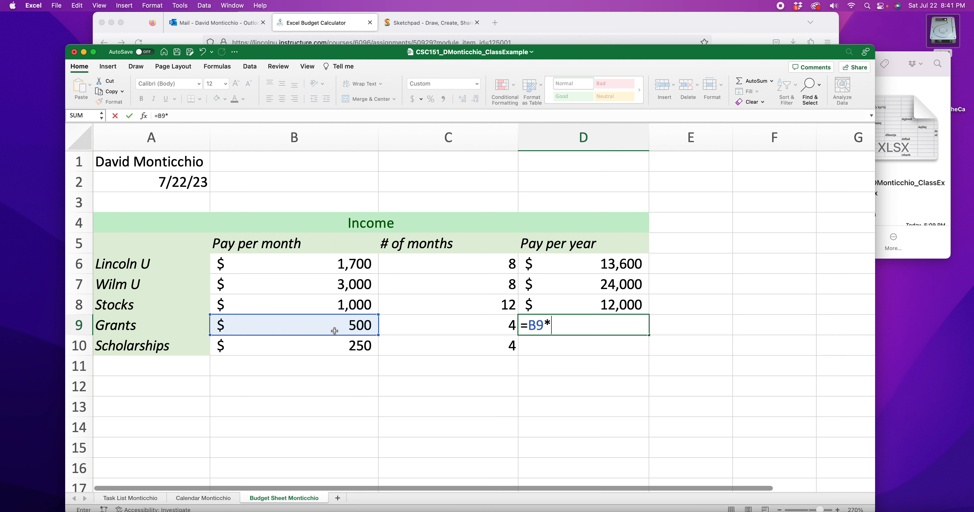
left_click(425, 329)
key("Return")
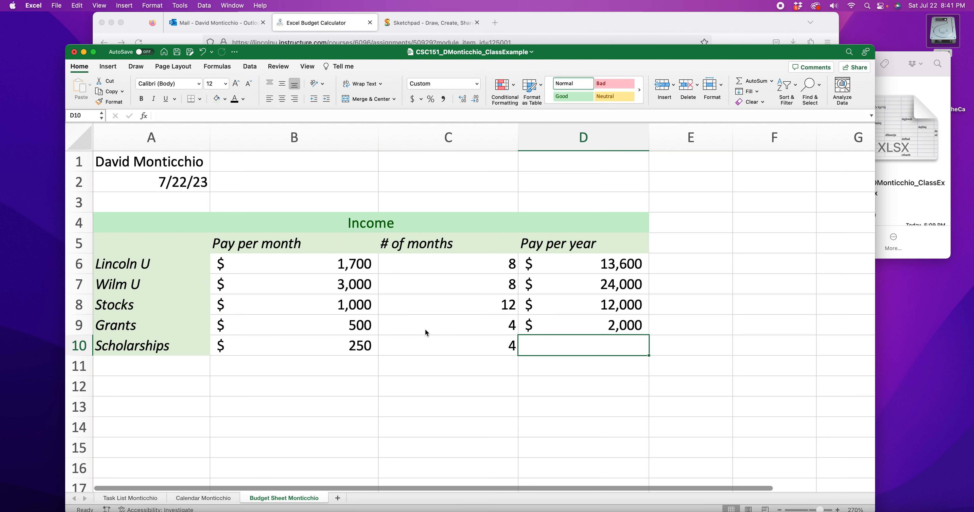
type("=")
left_click(369, 338)
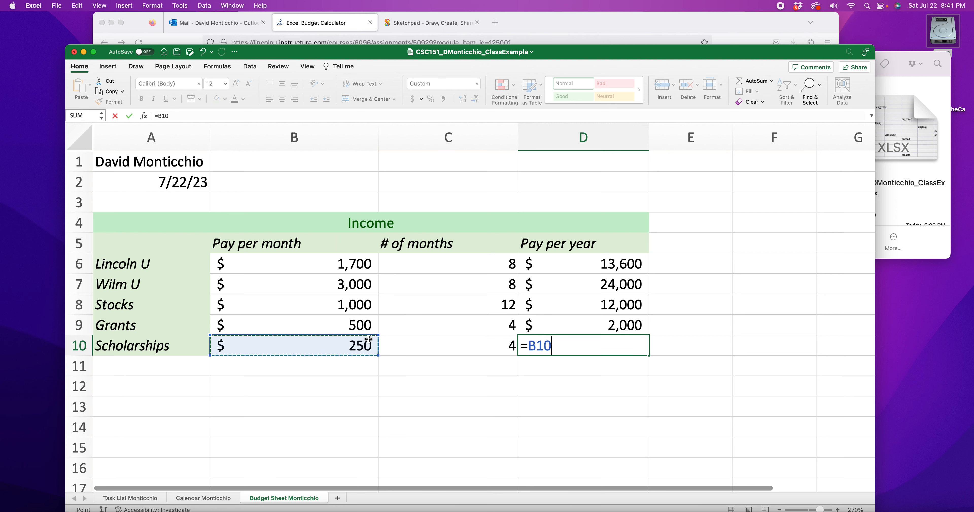
type("*")
left_click(433, 344)
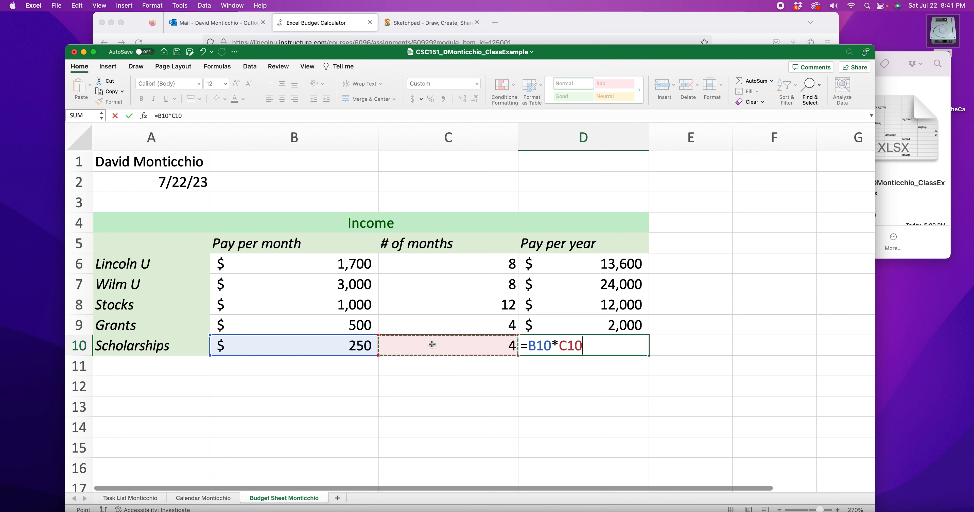
key("Return")
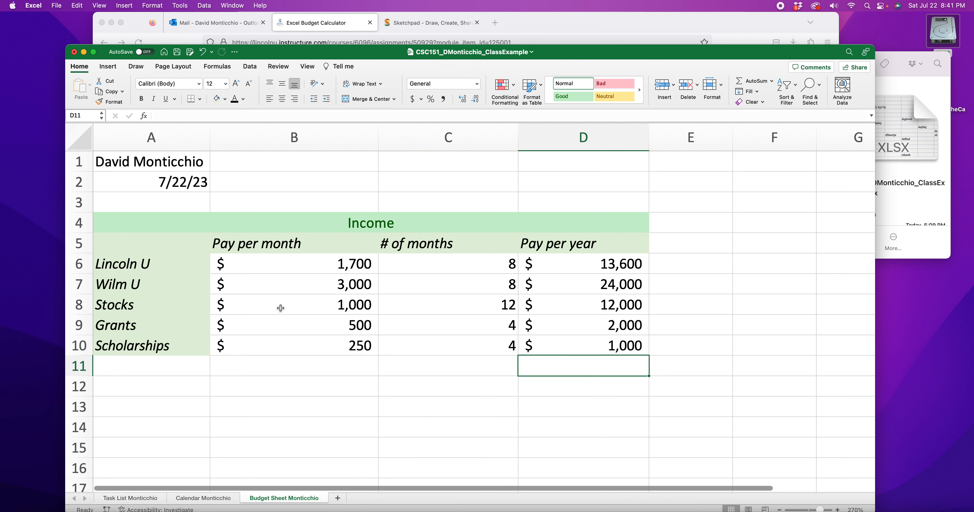
Step: Review the Income section cells and compare them against the rubric example PDF in the browser
left_click_drag(121, 264, 139, 333)
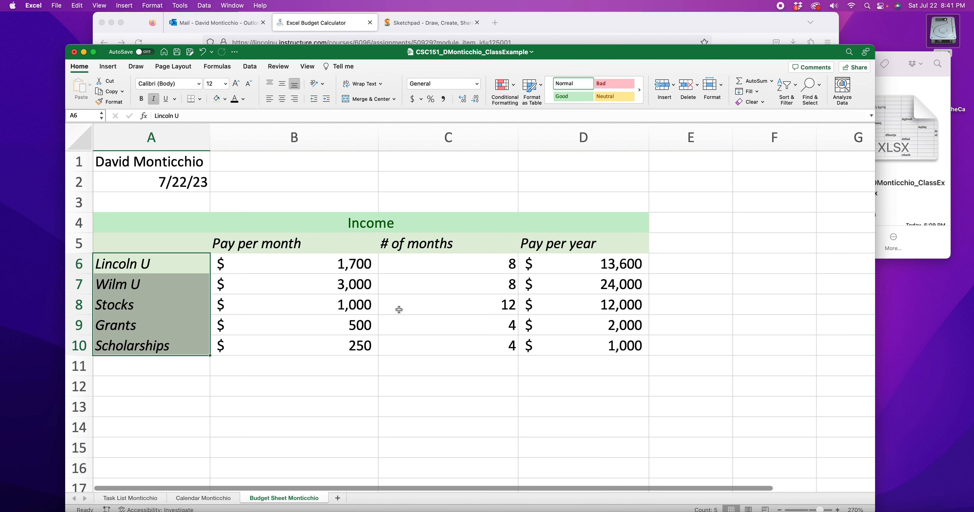
left_click_drag(273, 259, 628, 351)
mouse_move(586, 284)
left_mouse_down()
mouse_move(590, 303)
mouse_move(582, 282)
left_mouse_up()
left_click(604, 263)
left_click(615, 283)
left_click(617, 303)
left_click(617, 320)
left_click(615, 344)
left_click(616, 18)
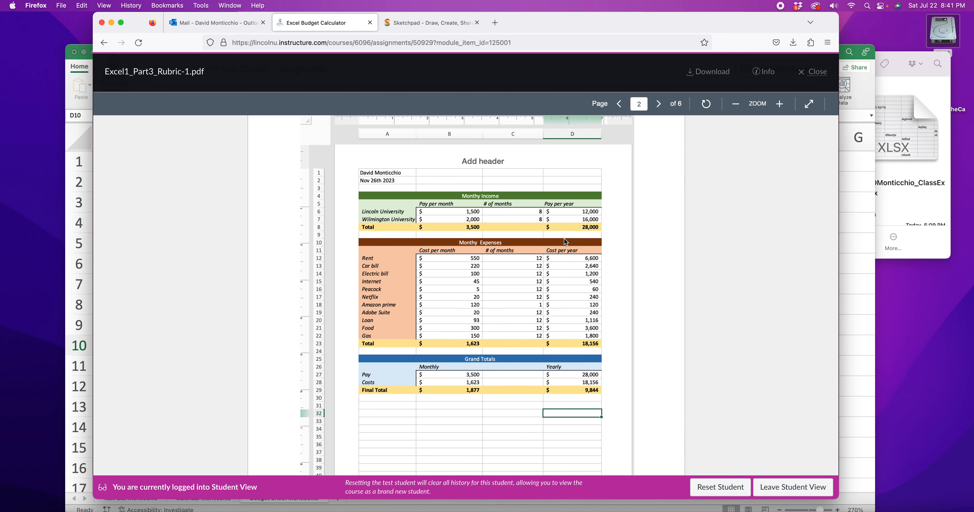
left_click(70, 79)
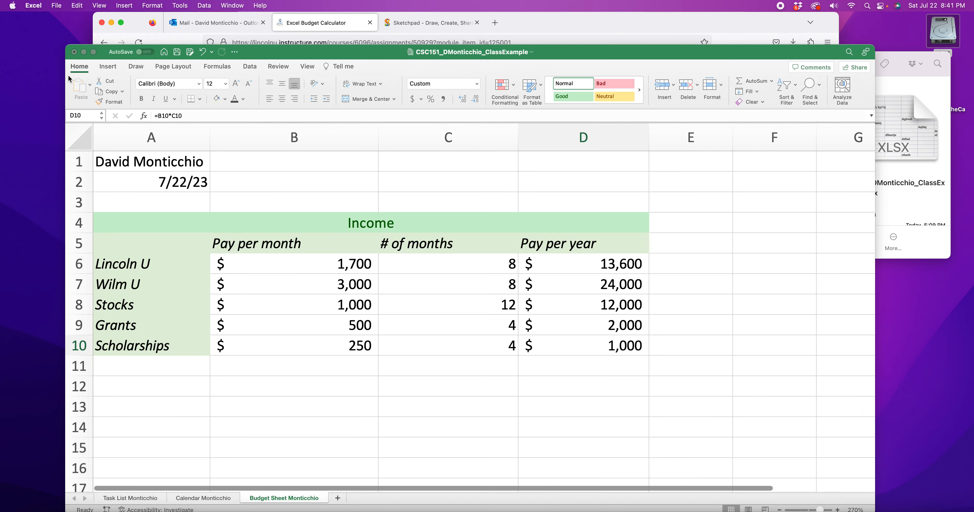
Step: Apply the Neutral cell style to row 11 from A11 to D11 as the income total row
left_click(139, 364)
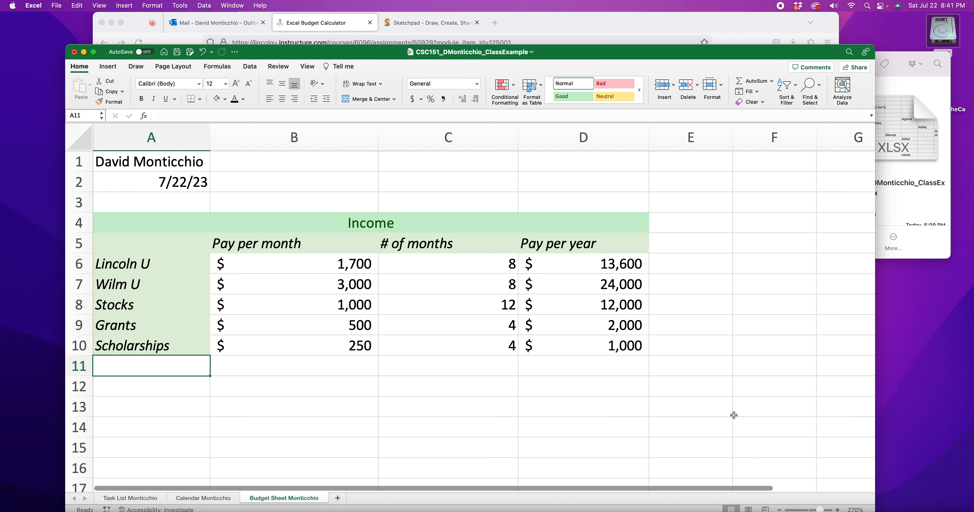
left_click_drag(588, 363, 156, 364)
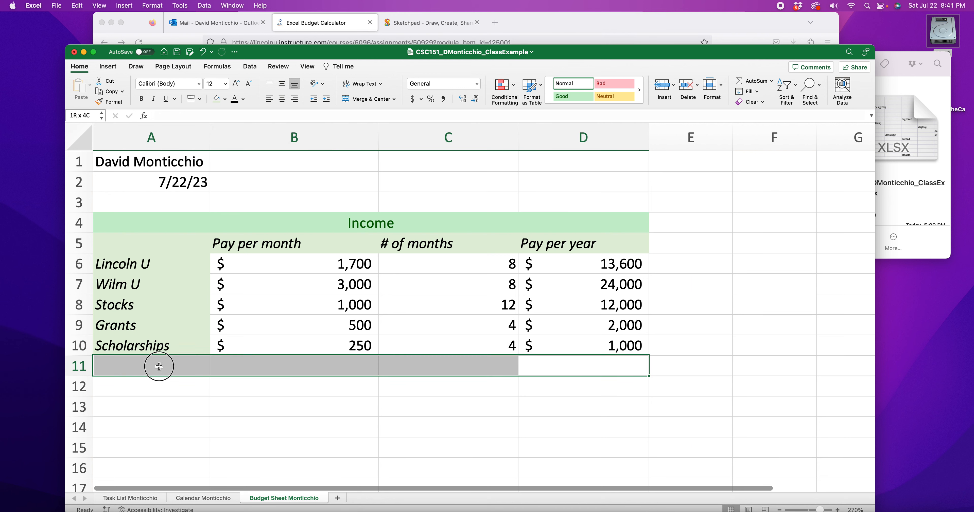
left_click(614, 96)
left_click(221, 383)
left_click(149, 368)
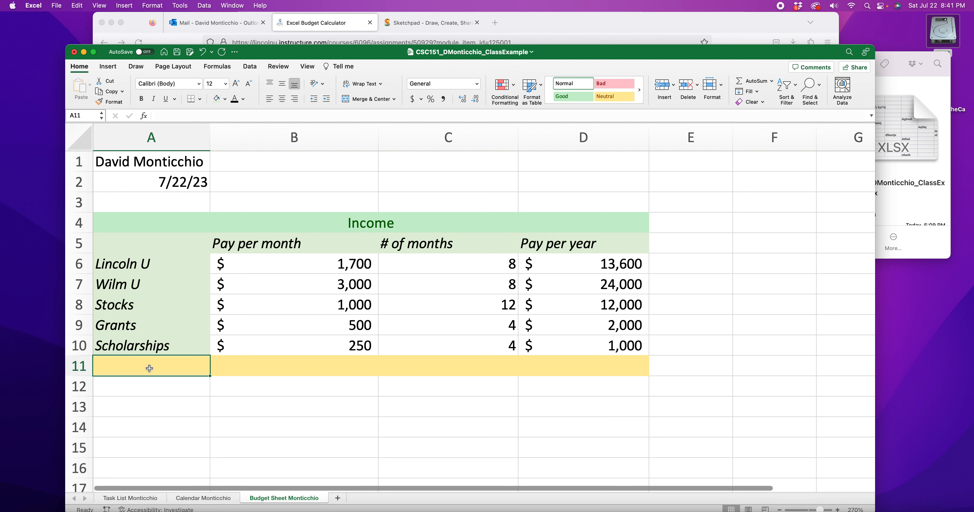
Step: Label the income total row as TOTAL in cell A11
type("TOTAL")
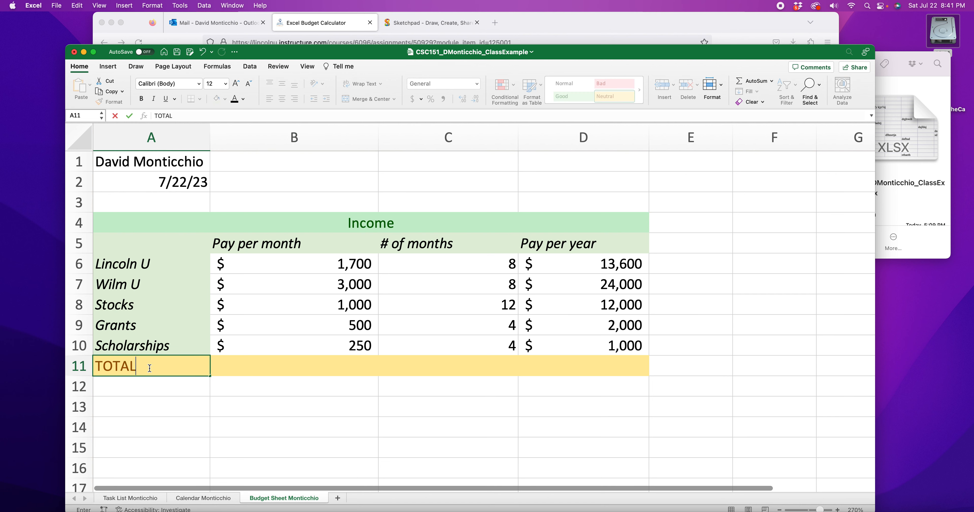
left_click_drag(149, 368, 95, 368)
left_click(595, 358)
Step: Try building an addition formula =D6+D7+D8+D9+D10 in D11, then erase it back to the equals sign
type("=")
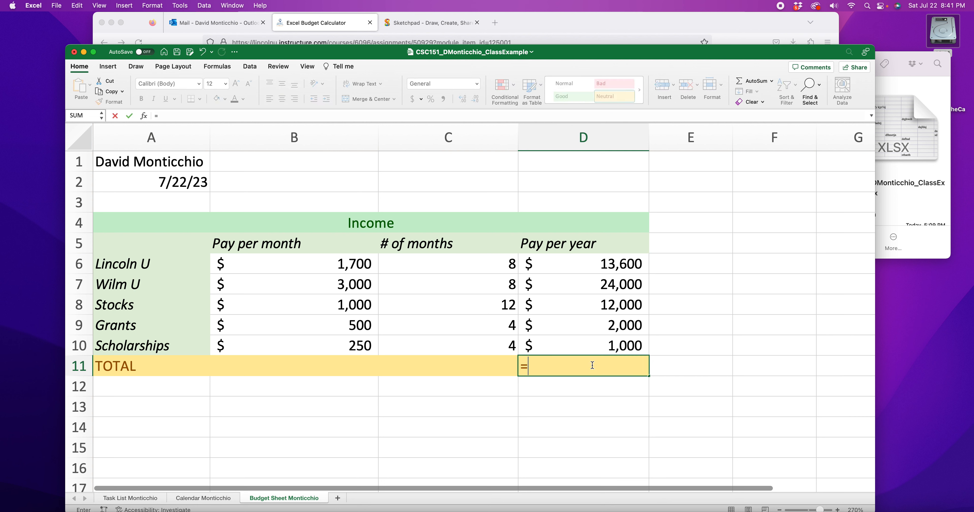
left_click(608, 265)
type("+")
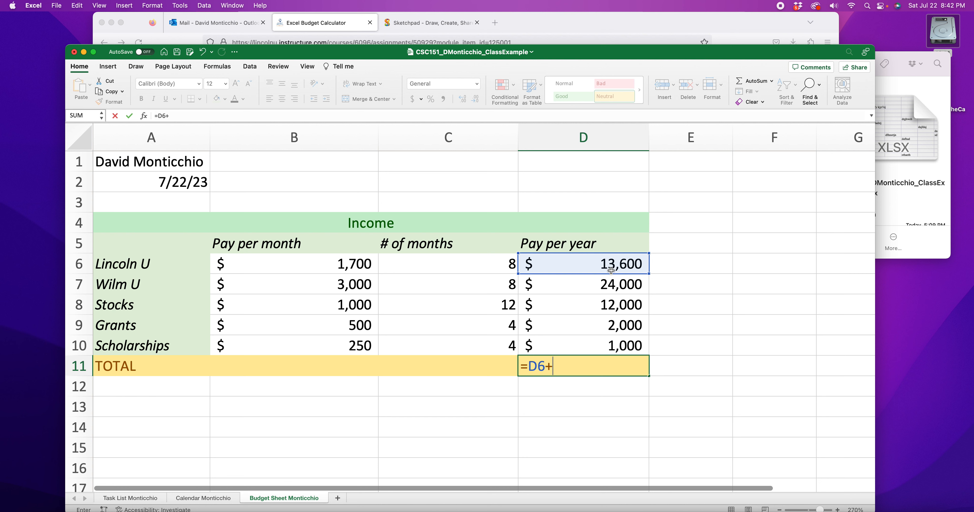
left_click(607, 286)
type("+")
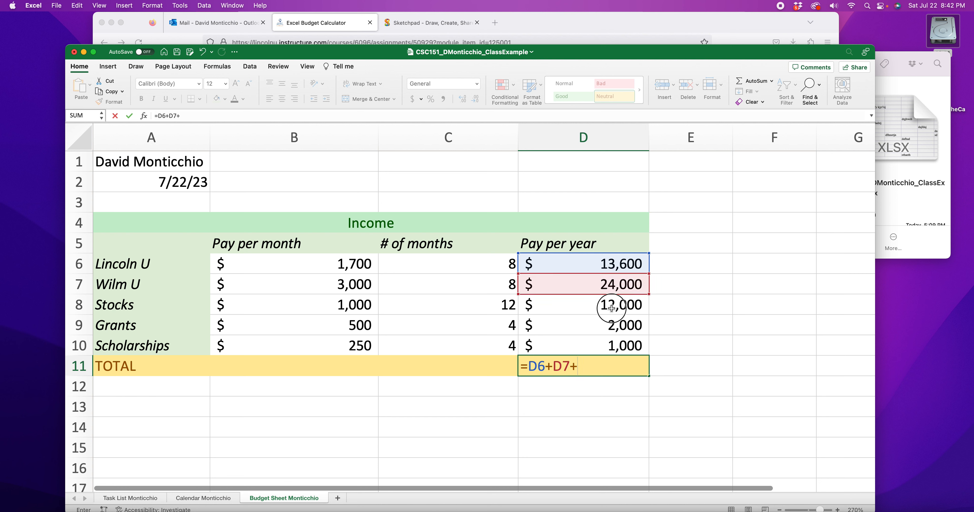
left_click(611, 307)
type("+")
left_click(621, 325)
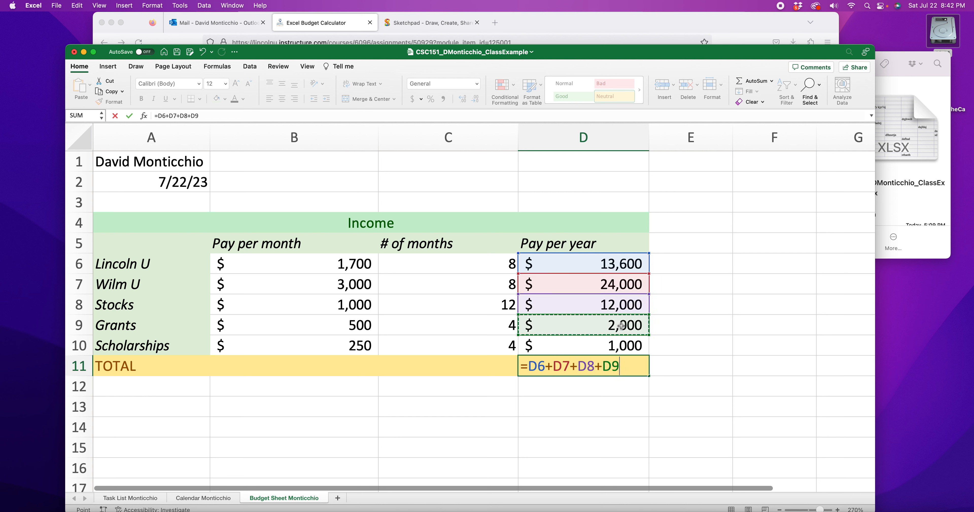
type("+")
left_click(626, 344)
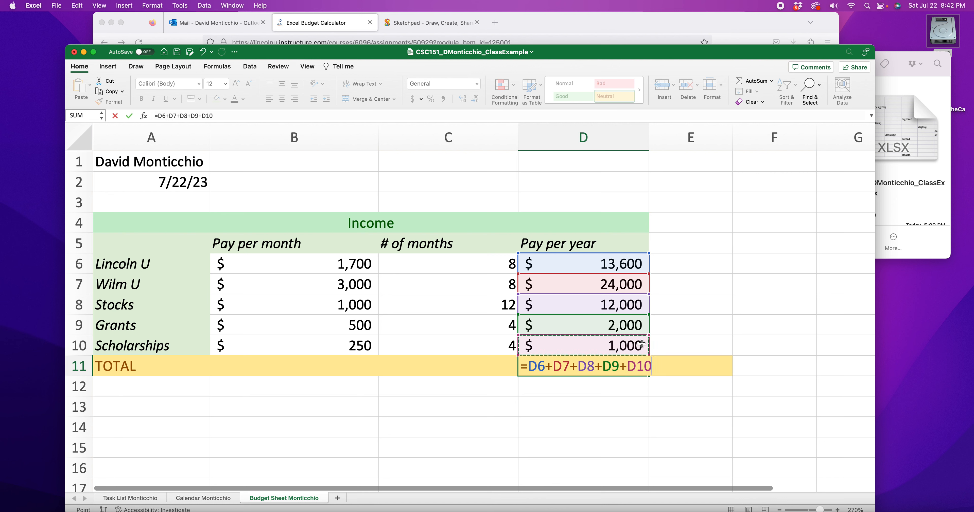
left_click_drag(651, 365, 530, 366)
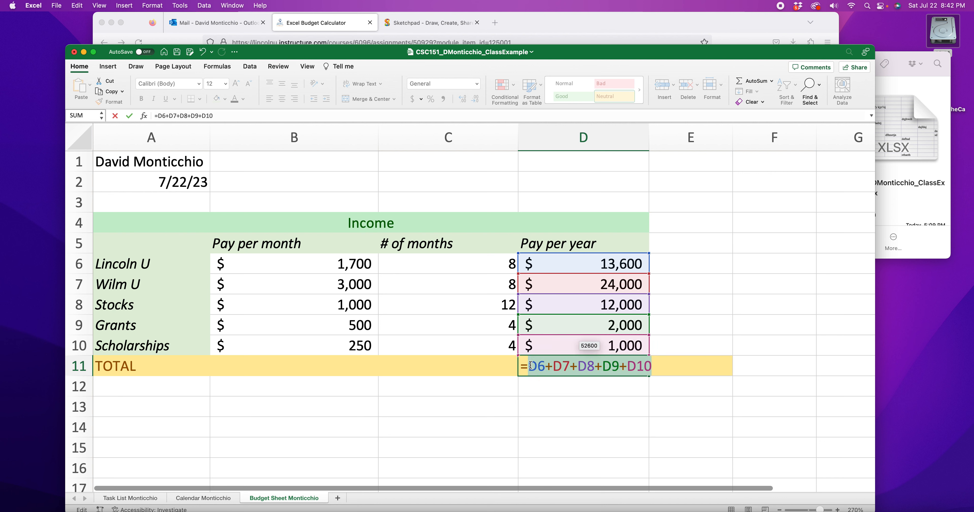
key("BackSpace")
key("BackSpace")
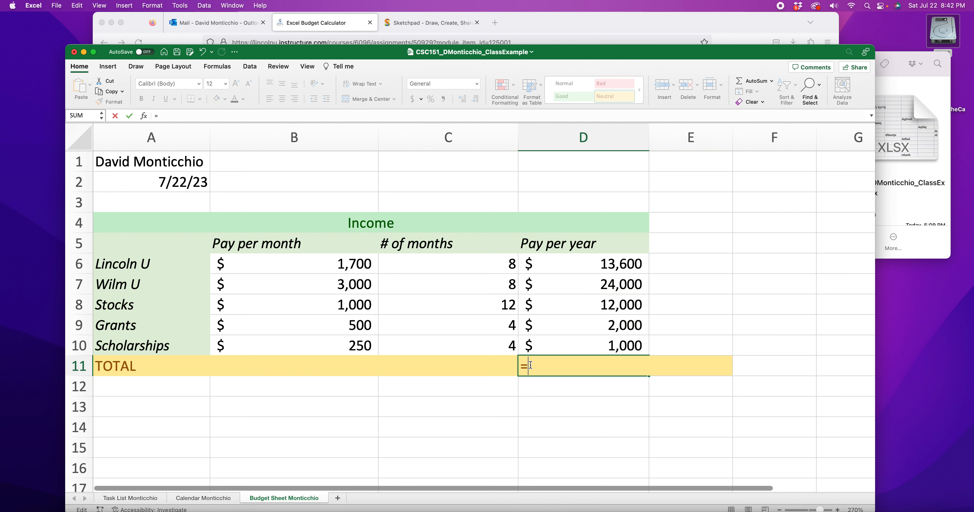
Step: Enter =SUM(D6:D10) in D11 to total the yearly income
type("=SUM")
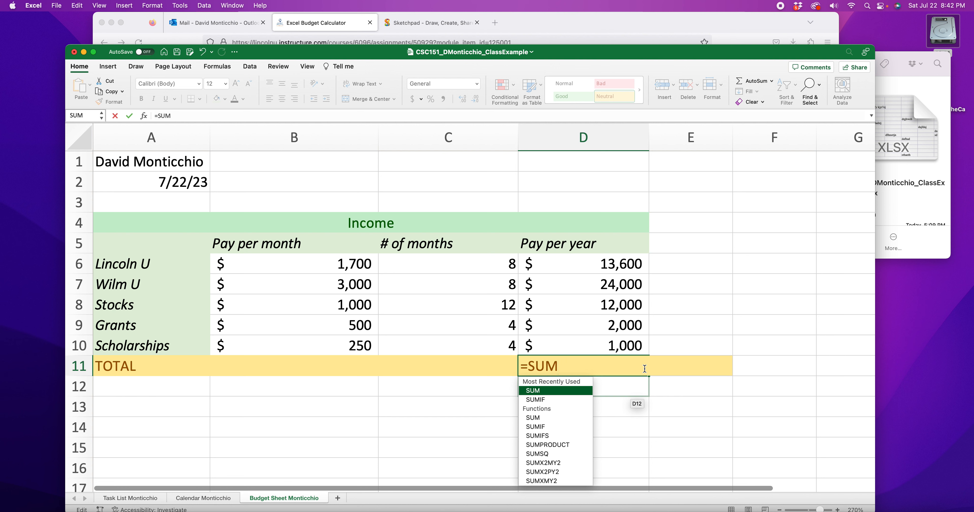
type("(")
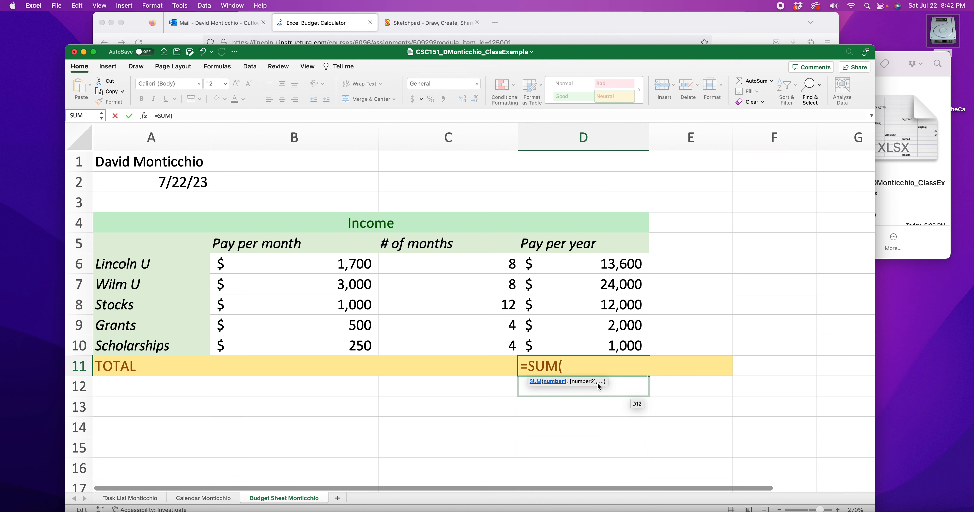
type(")")
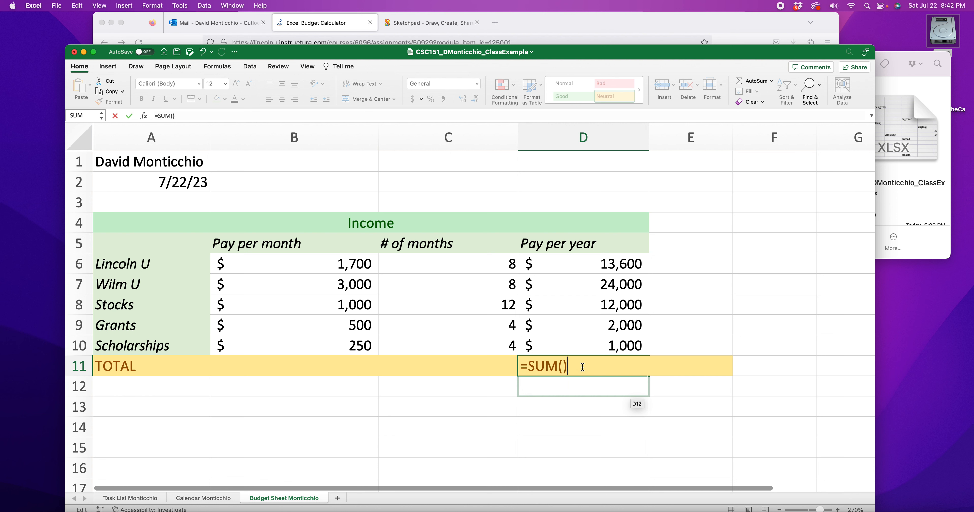
left_click(564, 366)
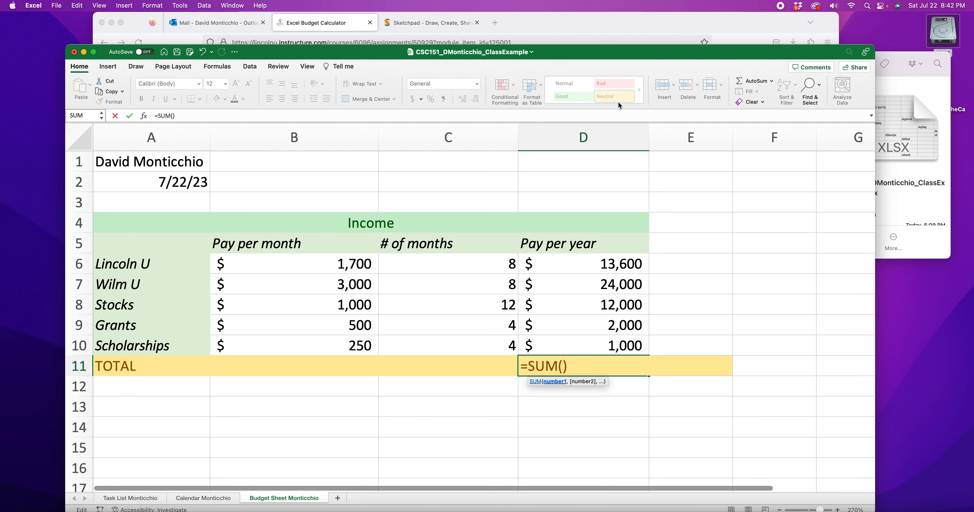
left_click(589, 263)
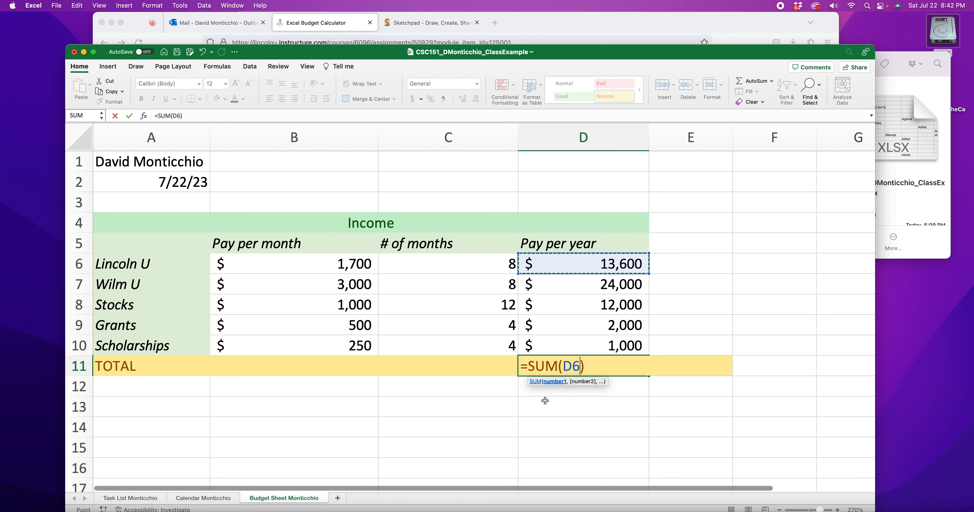
type(":")
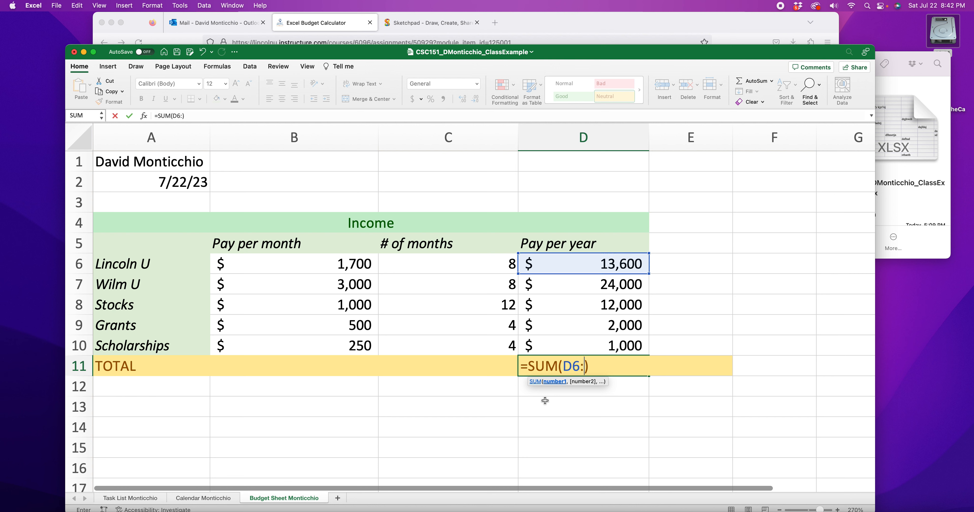
left_click(600, 346)
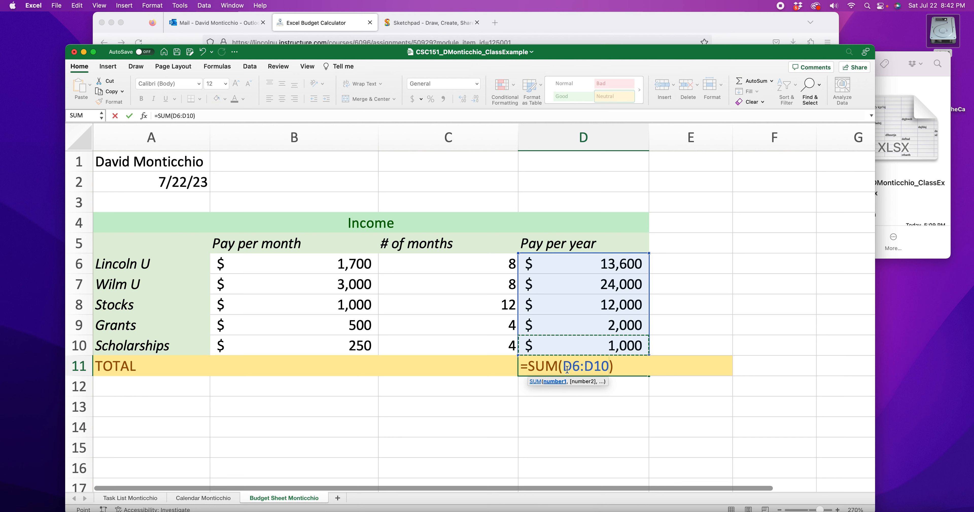
left_click_drag(564, 367, 608, 368)
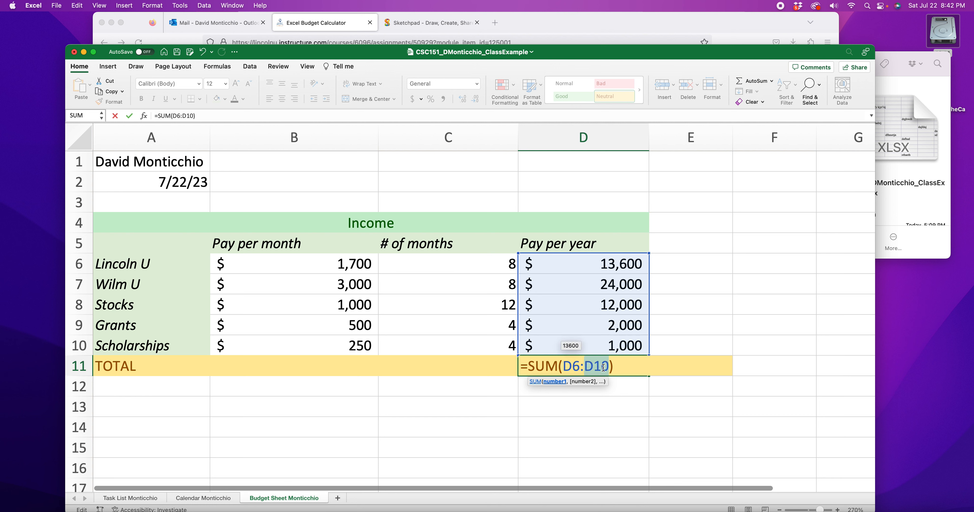
left_click_drag(529, 366, 559, 367)
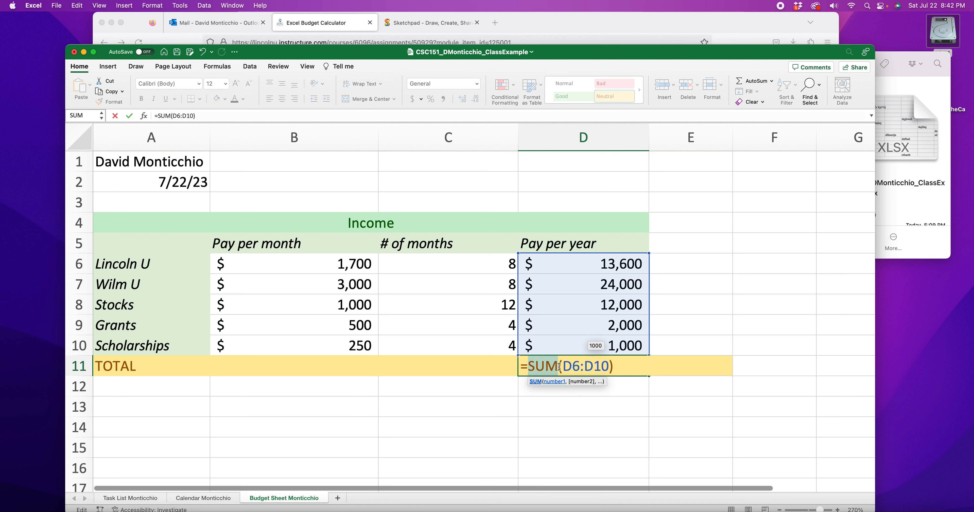
left_click(626, 368)
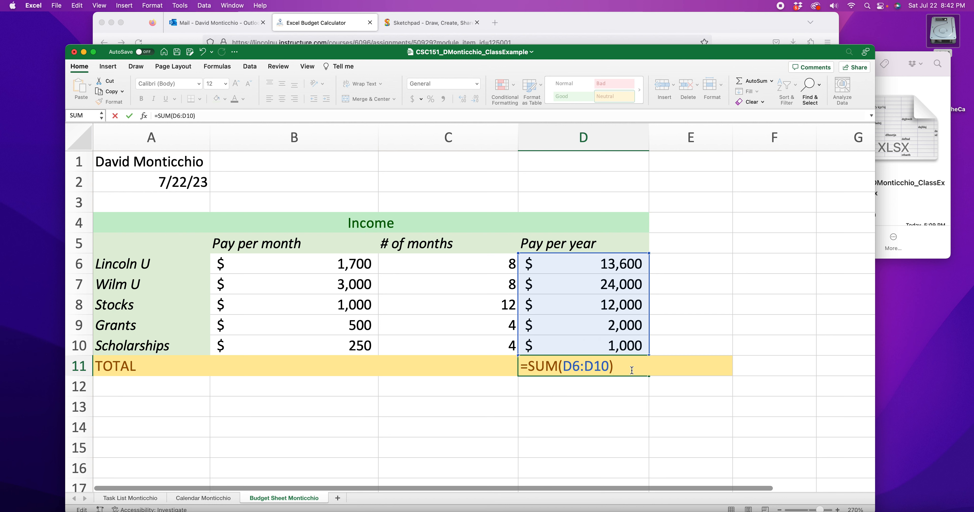
key("Return")
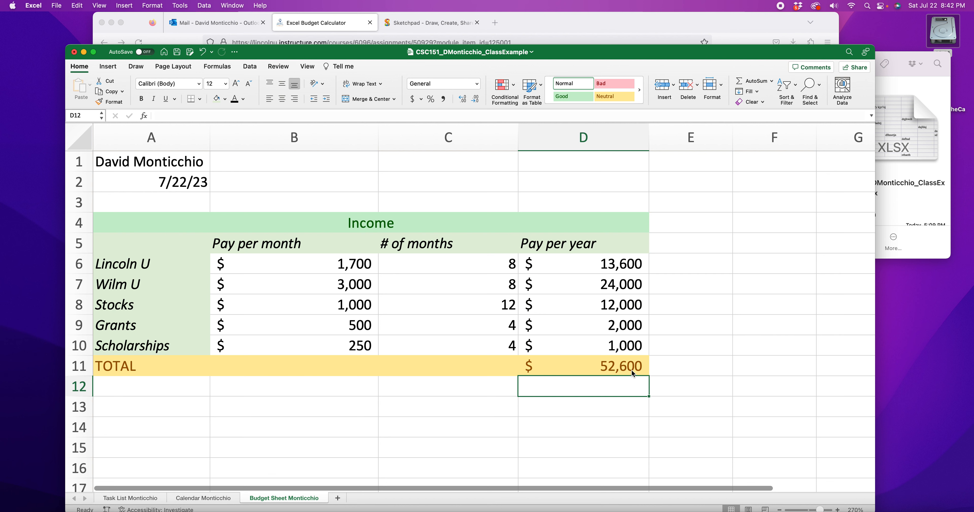
Step: Inspect the formulas in the Pay per year cells D6 through D11
left_click(625, 366)
left_click(617, 270)
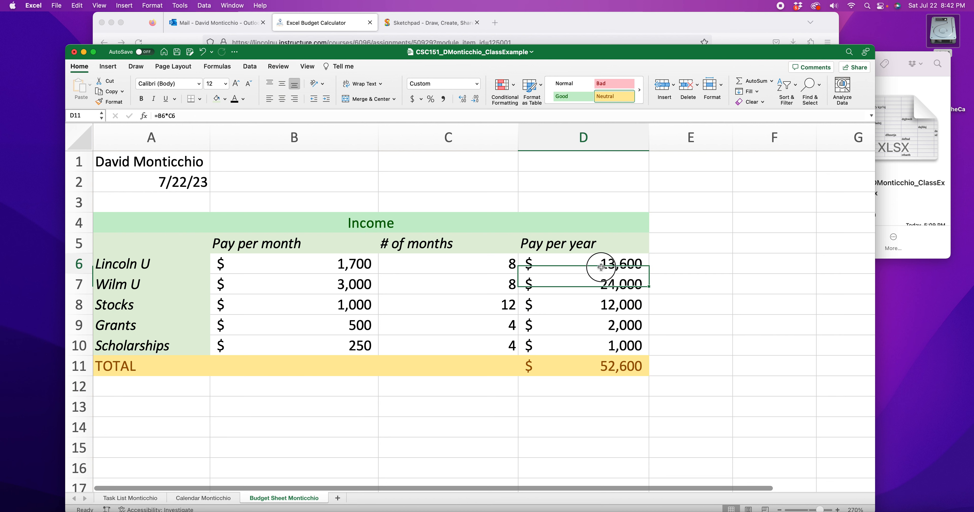
left_click(622, 289)
left_click(620, 304)
left_click(619, 324)
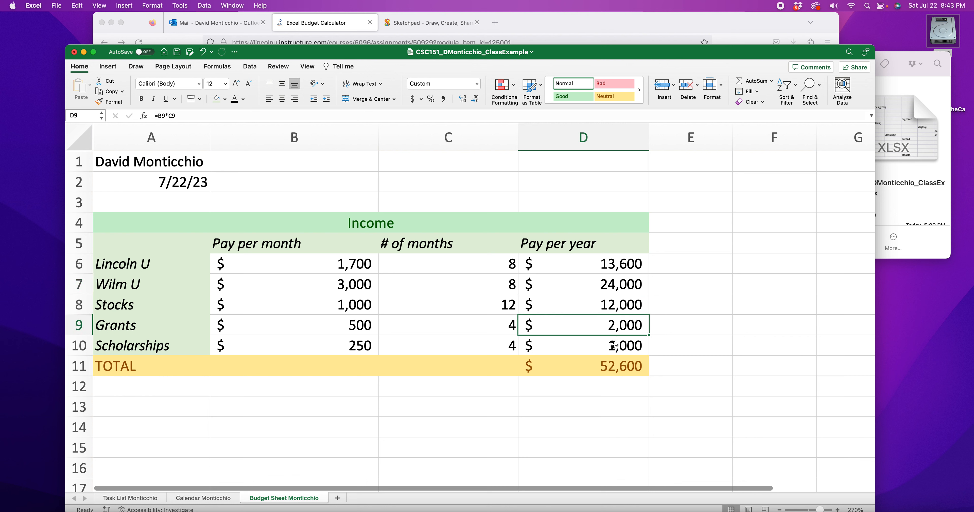
left_click(611, 346)
left_click(603, 363)
left_click_drag(602, 265, 612, 365)
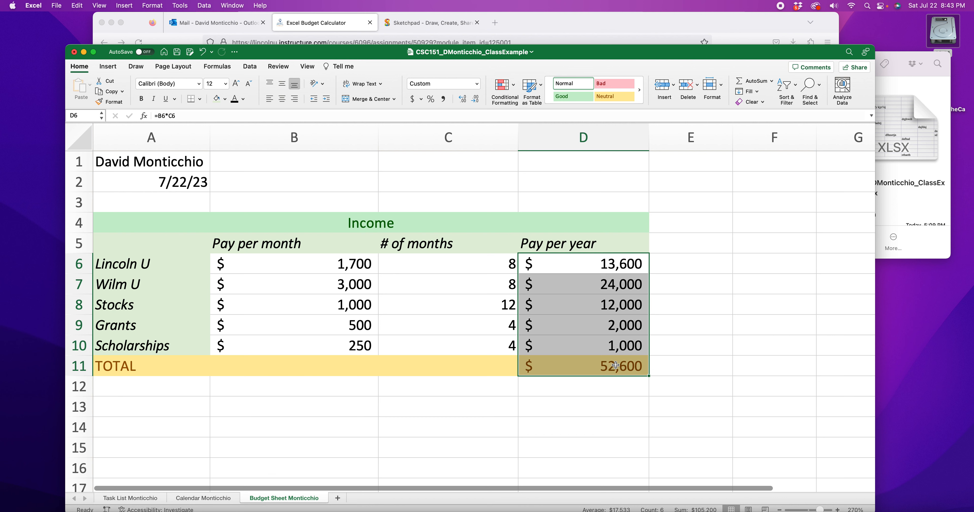
Step: Change the Wilm U pay per month in B7 to 2000 to test the formulas
left_click(347, 303)
double_click(348, 285)
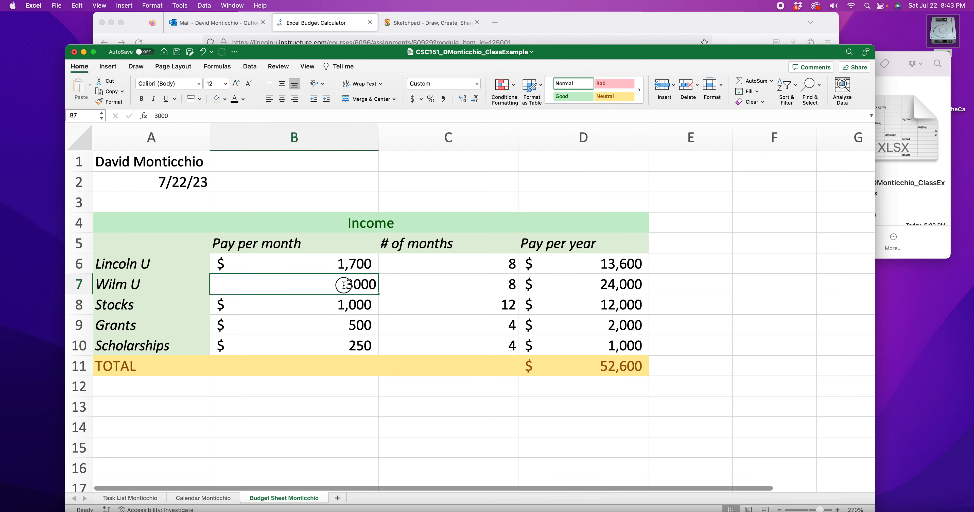
type("2")
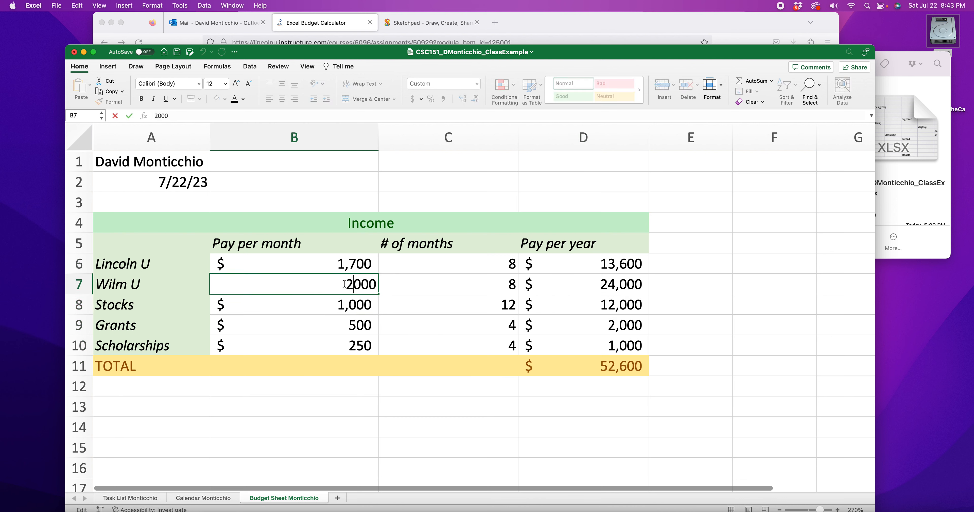
key("Return")
left_click(612, 287)
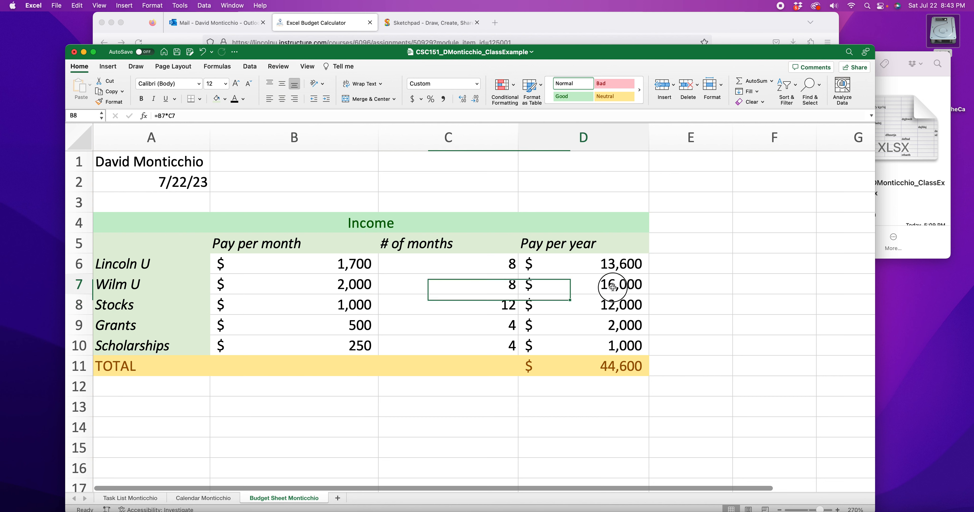
Step: Compare the yearly income values and total against the rubric example PDF in the browser
left_click(612, 369)
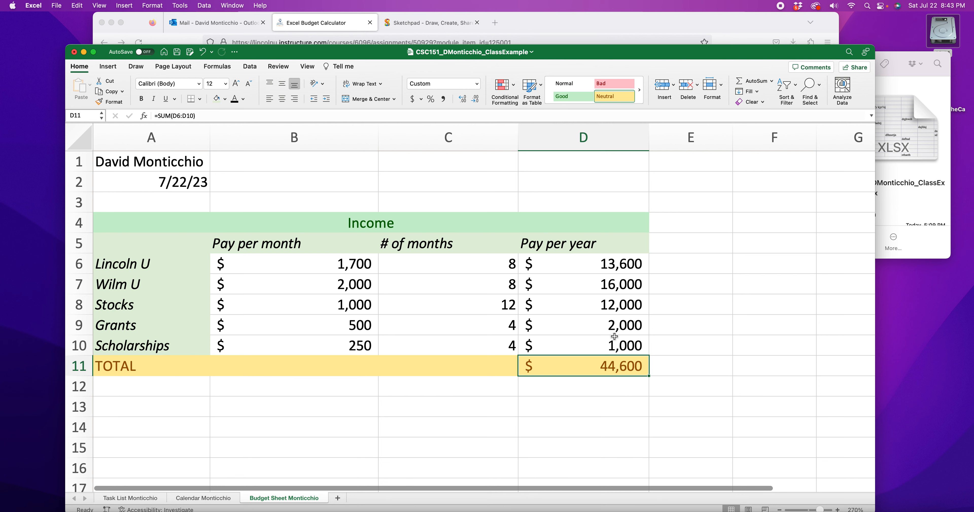
left_click_drag(611, 263, 622, 340)
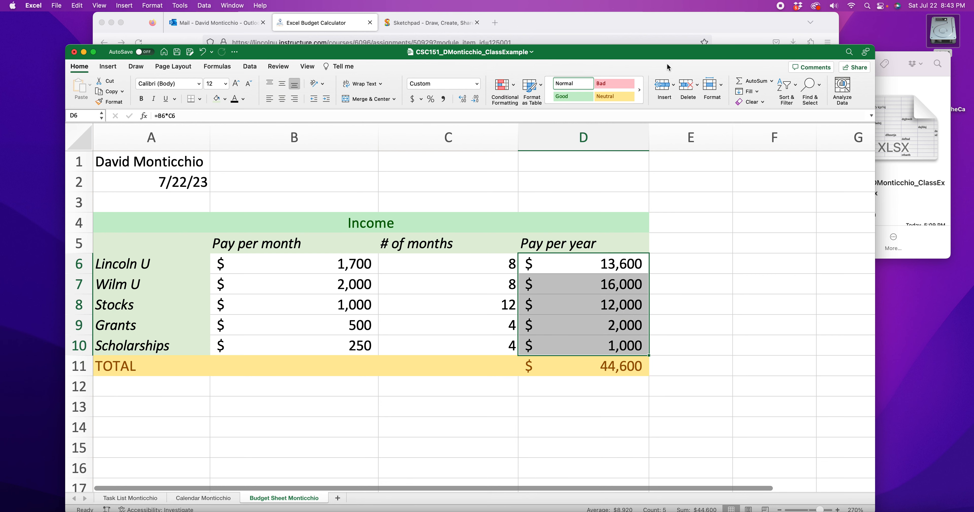
left_click(654, 26)
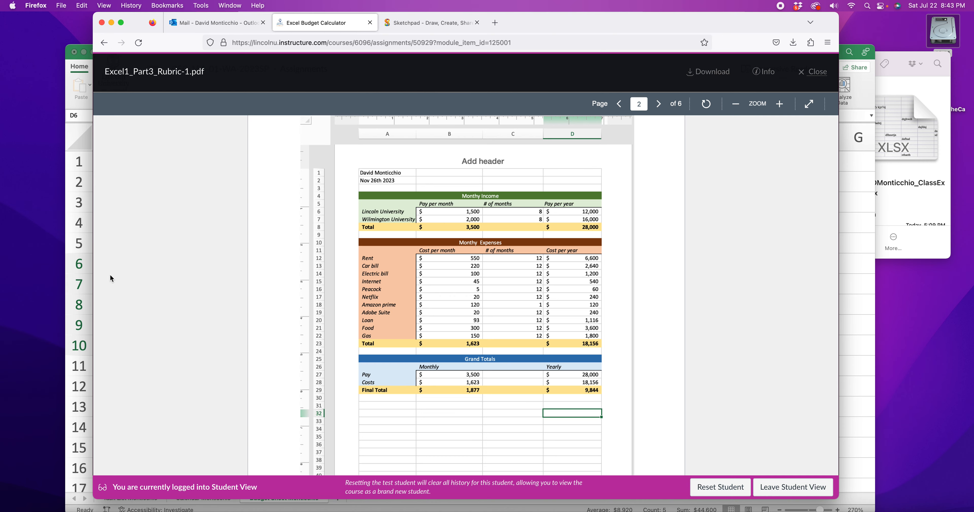
left_click(73, 74)
Step: Enter =SUM(B6:B10) in B11 to total the monthly pay
left_click(317, 365)
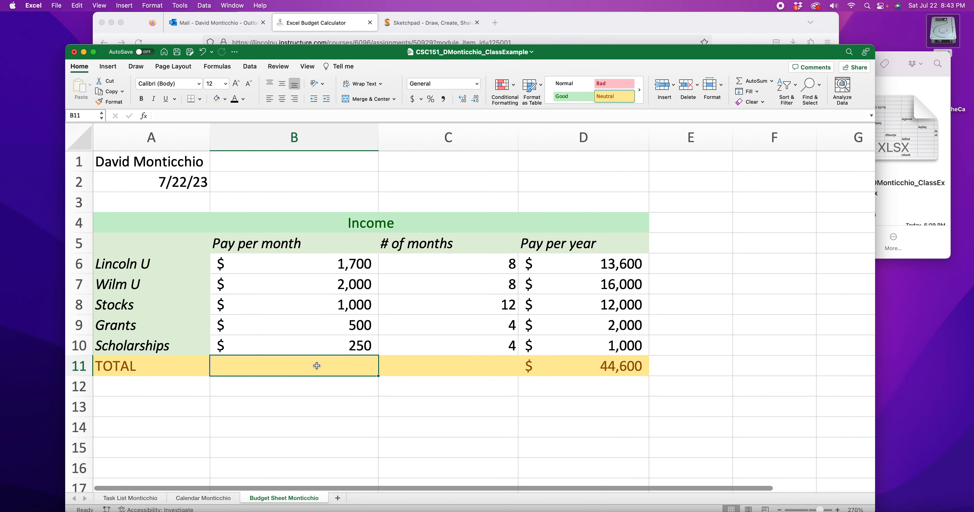
type("=SUM")
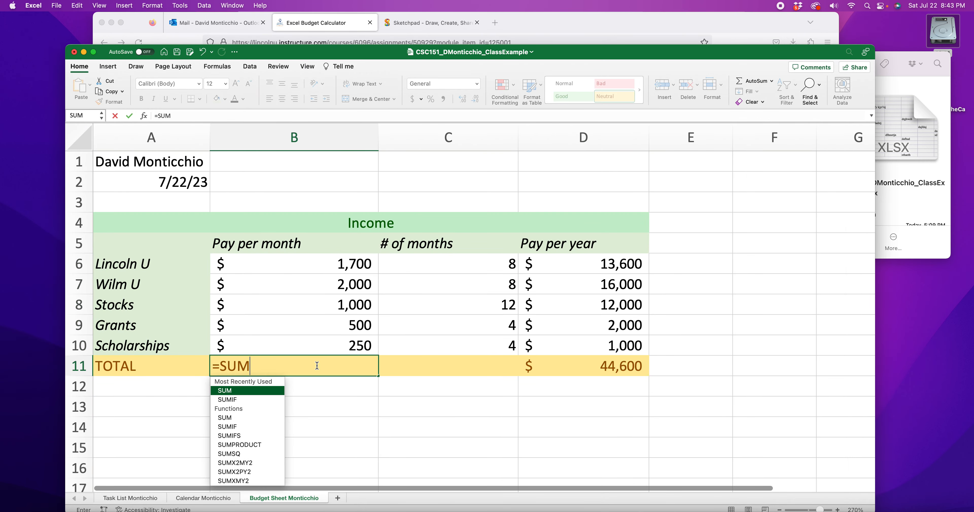
type("(")
left_click_drag(326, 267, 337, 345)
type(")")
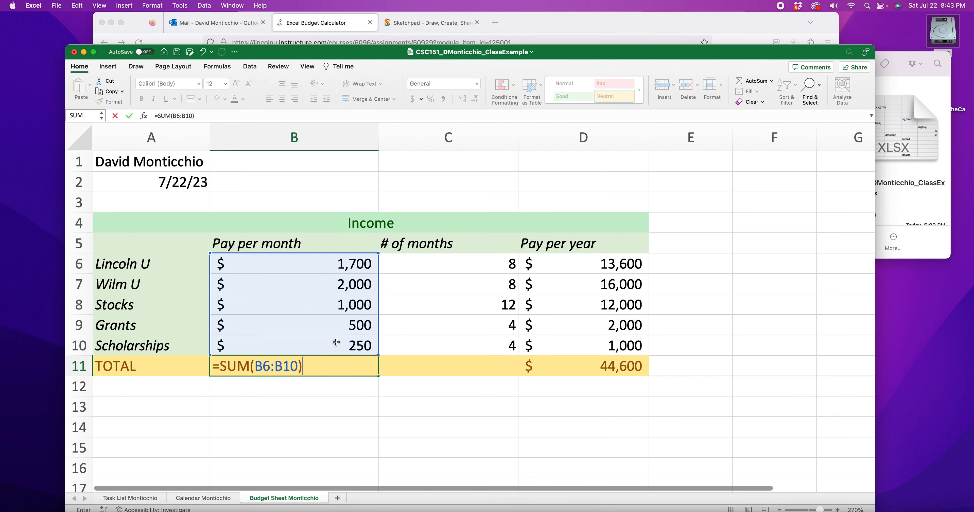
key("Return")
left_click(344, 366)
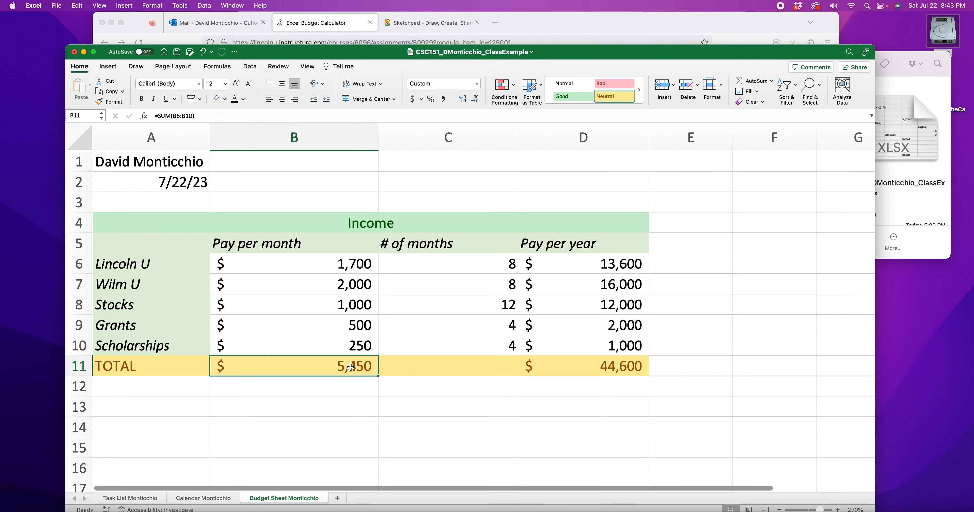
Step: Select the pay and months columns to check their sums against the totals
left_click_drag(350, 271, 348, 348)
left_click_drag(618, 272, 612, 346)
left_click(614, 357)
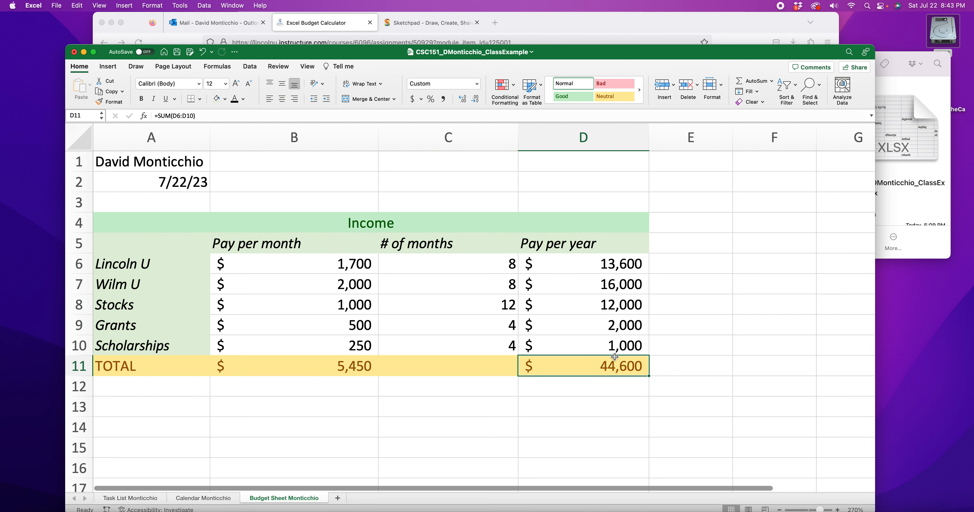
left_click_drag(615, 263, 624, 345)
left_click(608, 363)
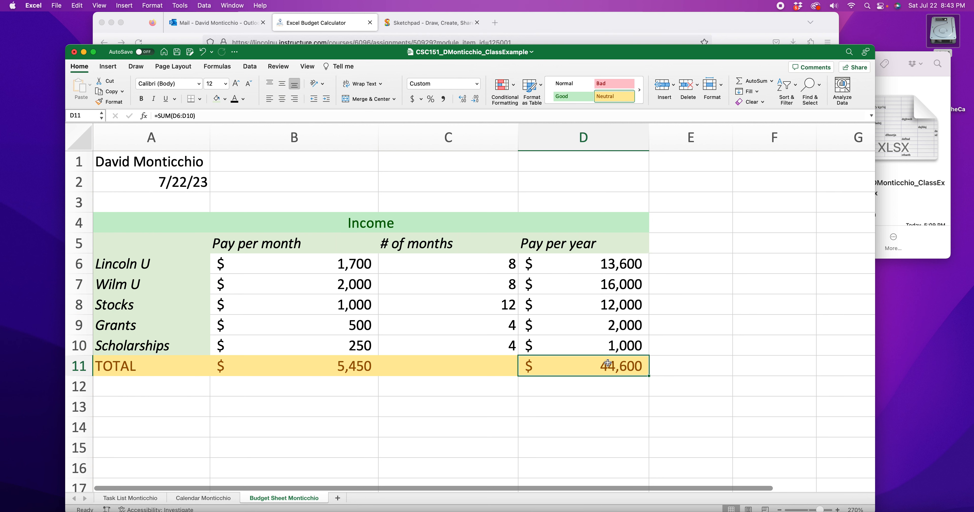
left_click_drag(438, 269, 431, 349)
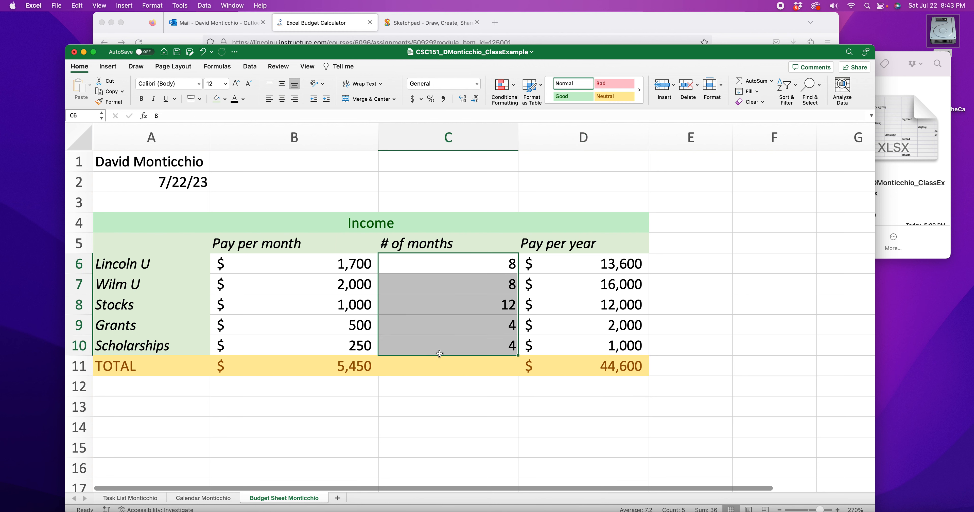
Step: Inspect the # of months values in column C and their total cell
left_click(419, 374)
left_click(484, 267)
left_click(487, 285)
left_click(498, 307)
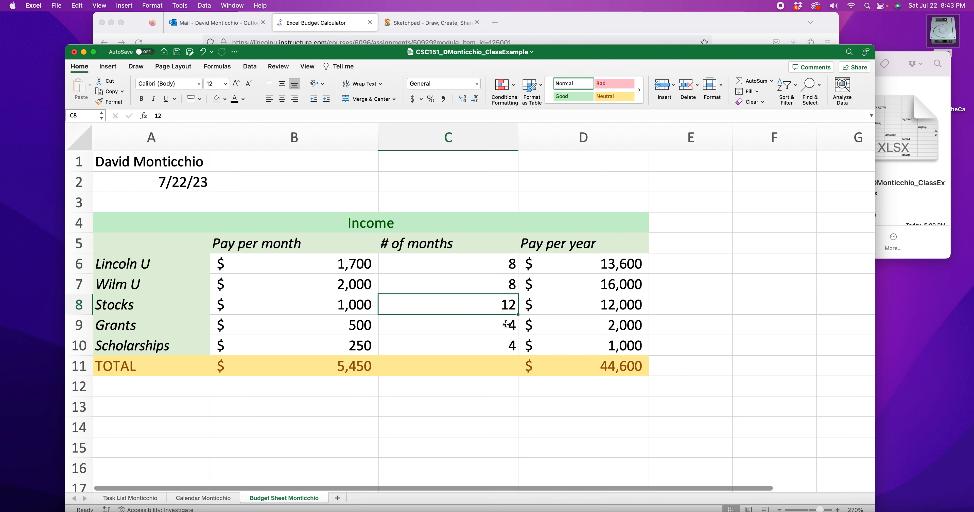
left_click(501, 348)
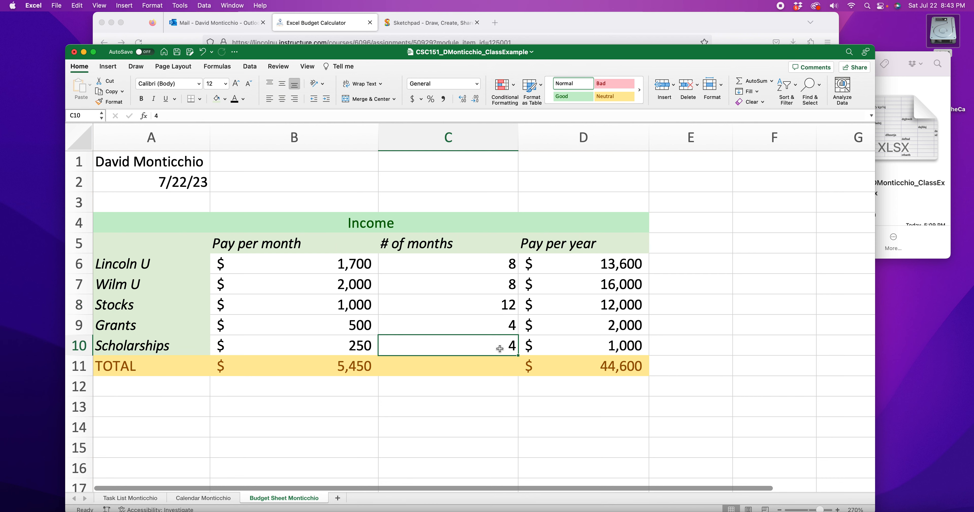
scroll(483, 364, "down", 2)
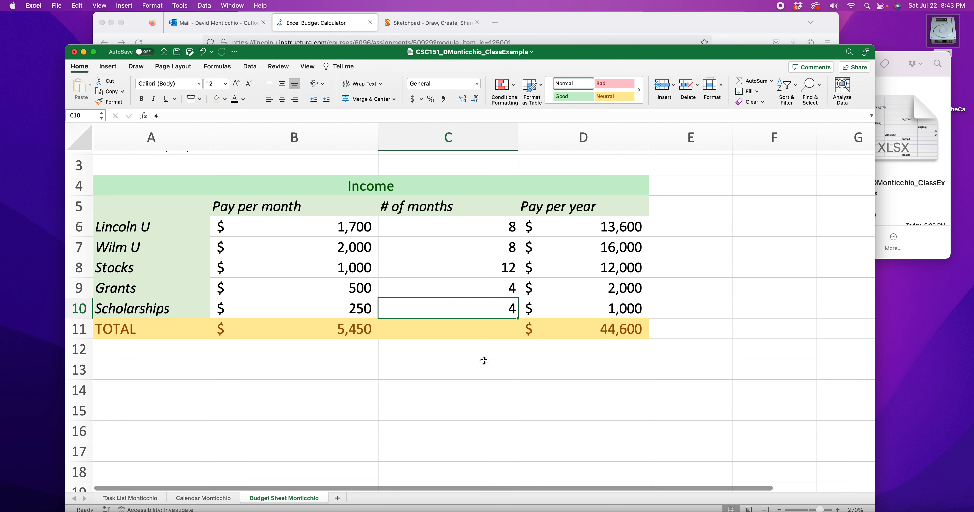
left_click_drag(458, 229, 447, 322)
left_click(441, 331)
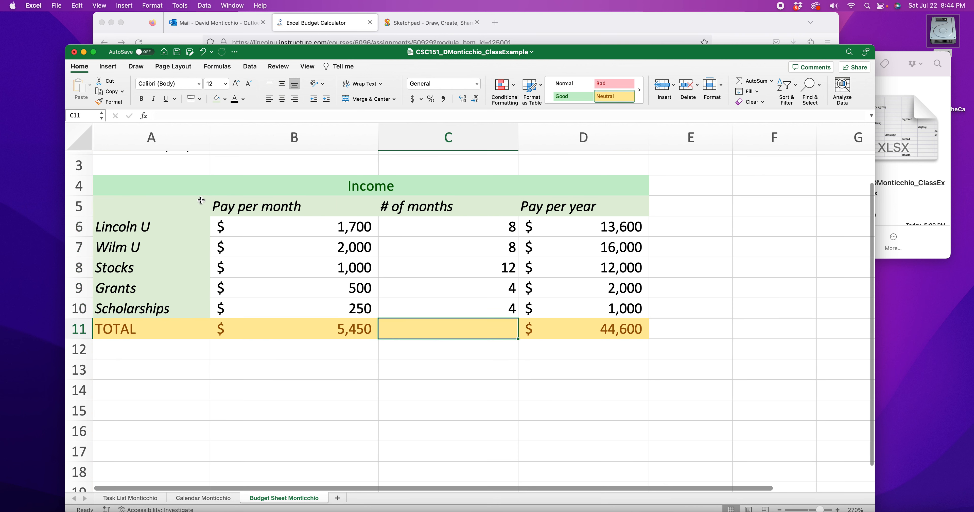
Step: Merge A13:D13 with the Bad cell style and enter the section heading Expenses
left_click(142, 188)
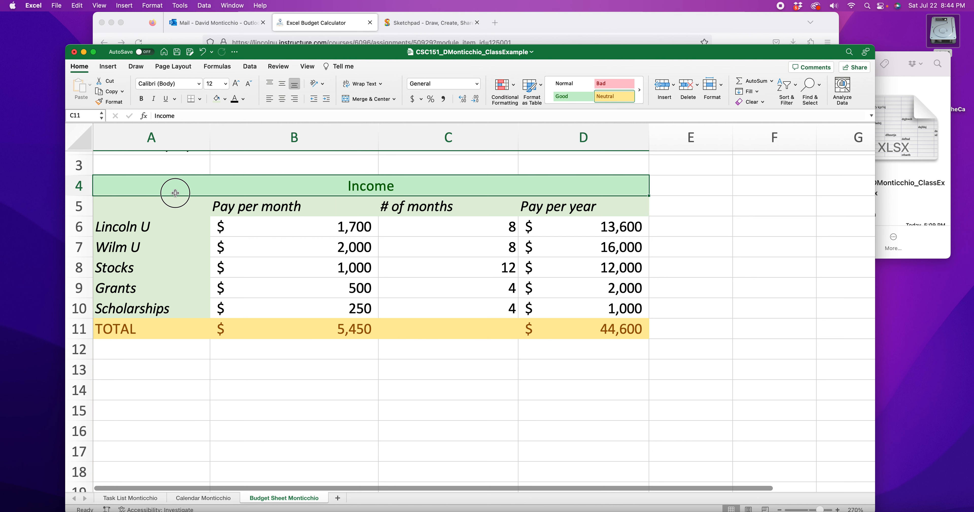
left_click(167, 370)
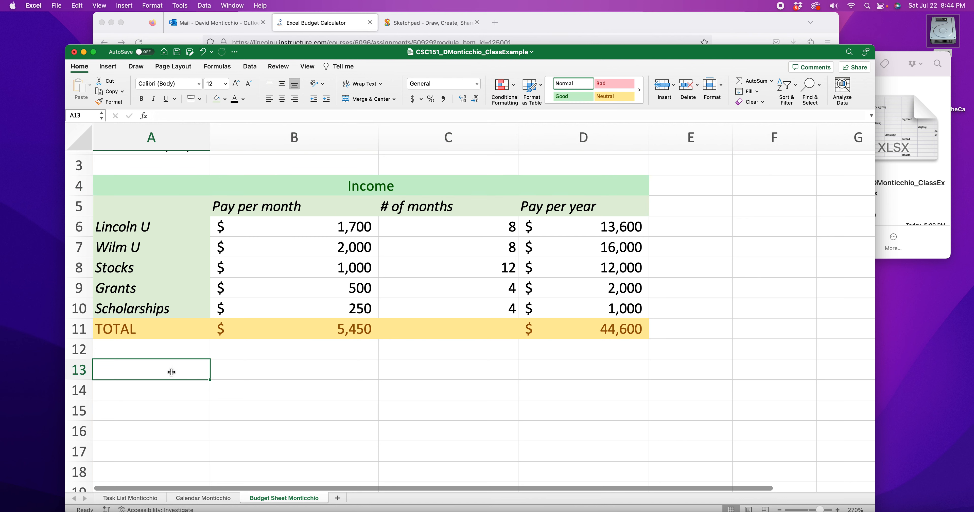
left_click_drag(265, 373, 557, 377)
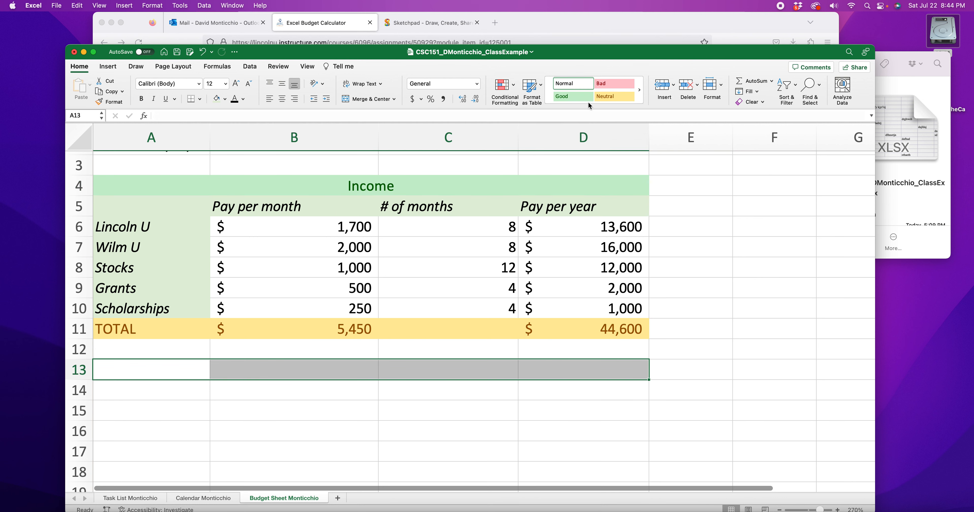
left_click(365, 98)
left_click(613, 84)
double_click(385, 372)
type("Expenses")
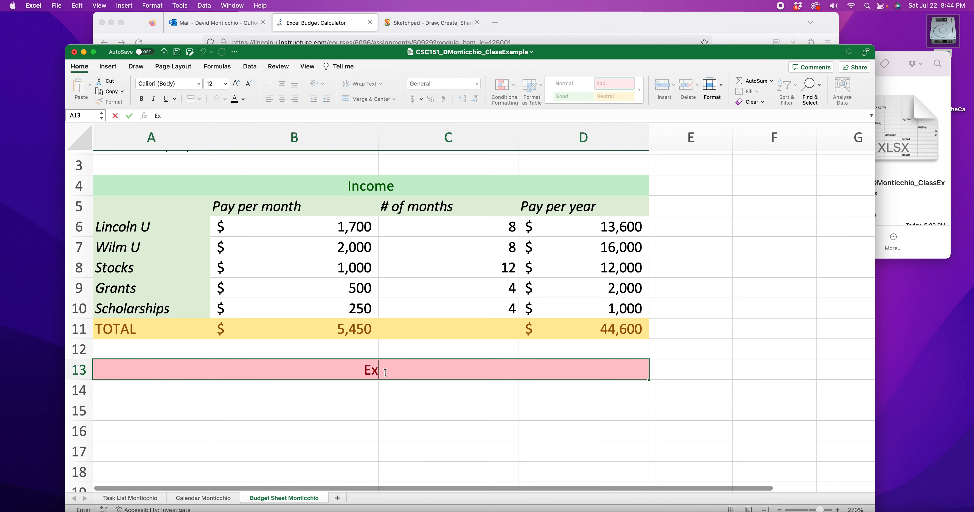
Step: Enter the column headers Cost per month, # of months and Cost per Year in B14:D14
left_click(271, 402)
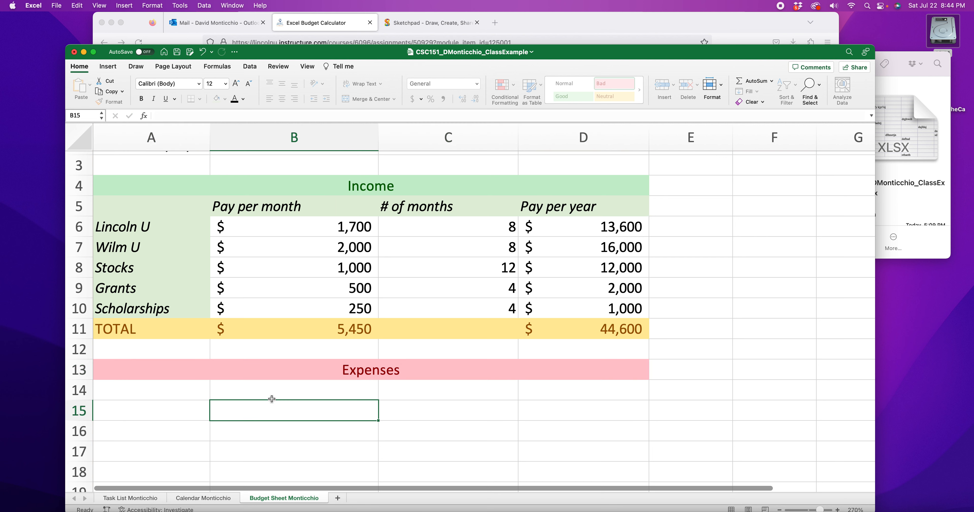
left_click(261, 392)
type("E")
key("BackSpace")
type("X")
key("BackSpace")
type("Cost per month")
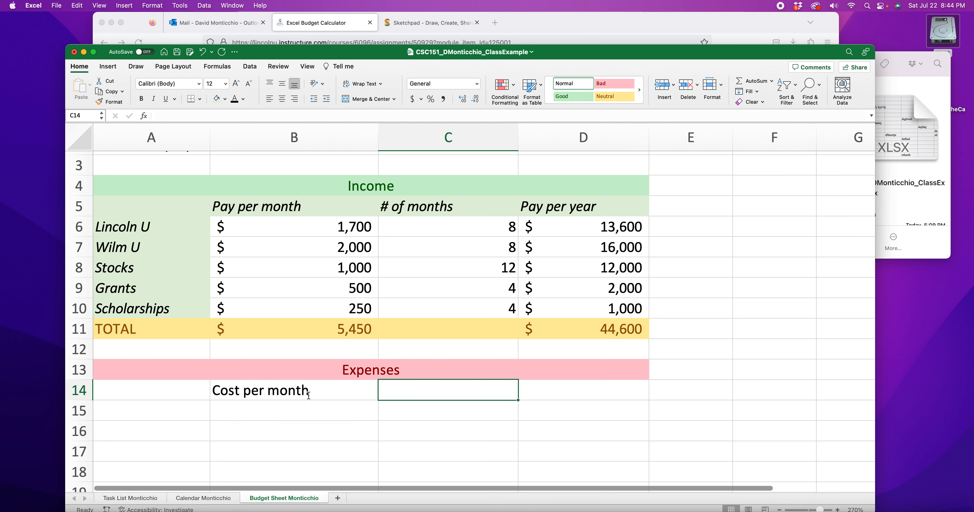
type("# of months")
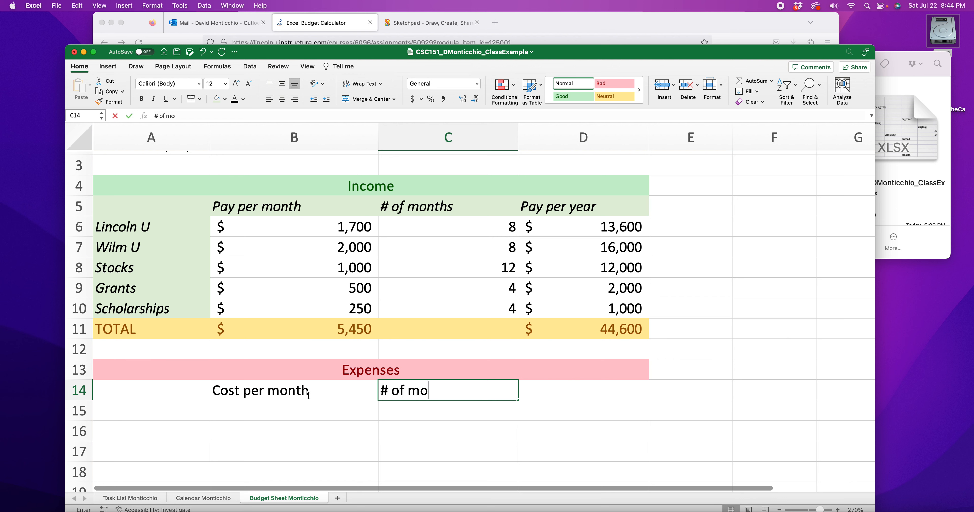
key("Tab")
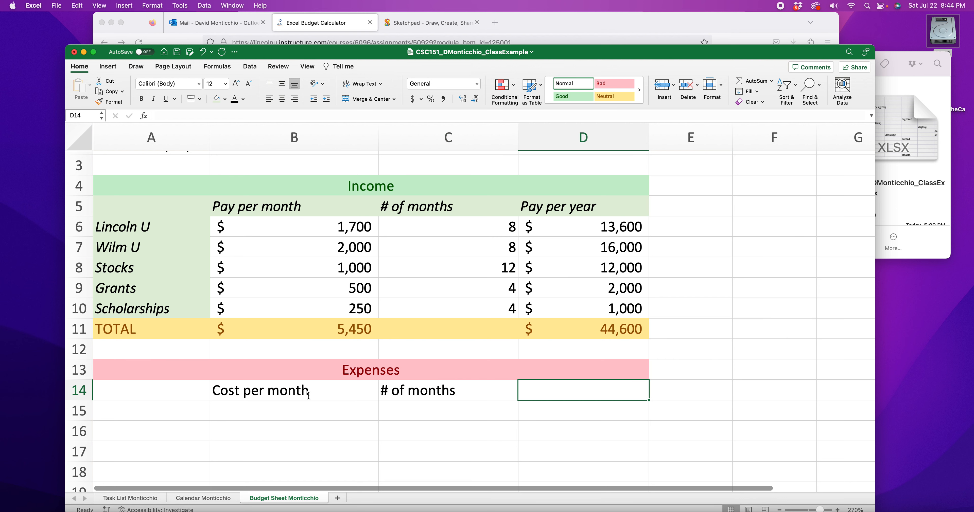
type("Cost per Year")
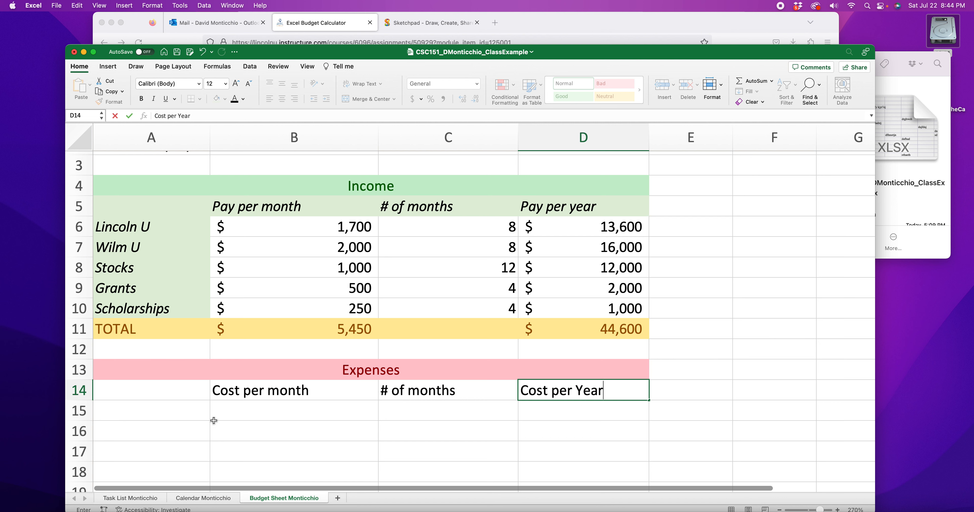
Step: Fill the header row A14:D14 with a light orange theme color
left_click_drag(180, 396, 560, 393)
scroll(130, 408, "down", 4)
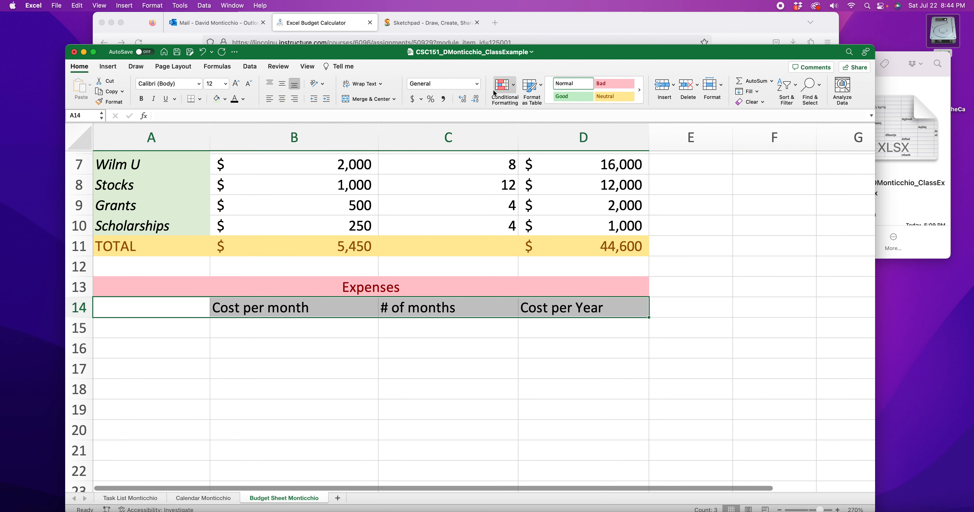
left_click(225, 99)
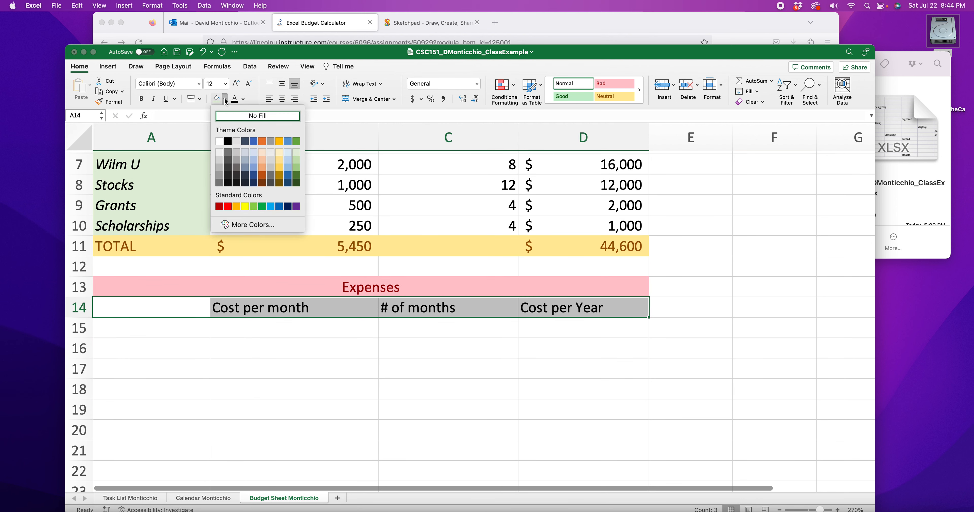
left_click(263, 151)
left_click(245, 227)
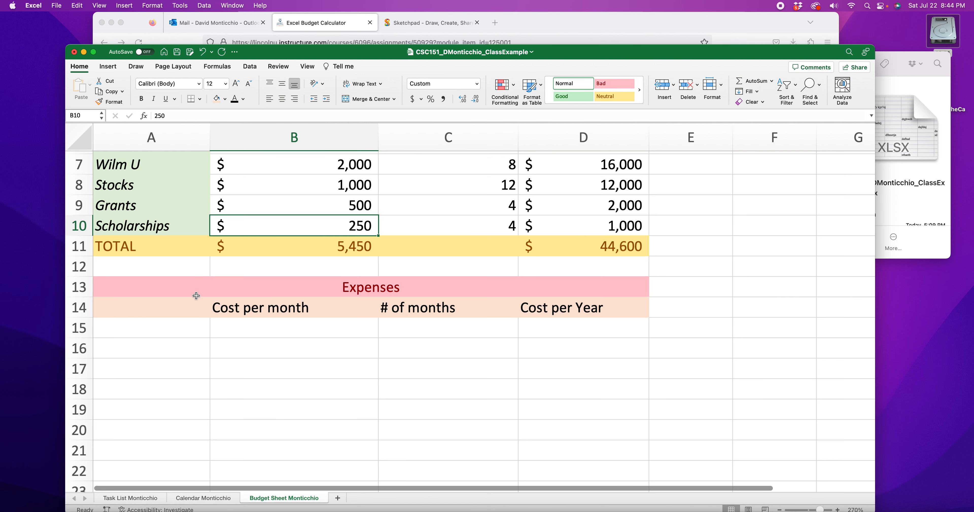
Step: Apply the same light orange fill to the expense label cells A15:A22
left_click_drag(167, 338, 174, 465)
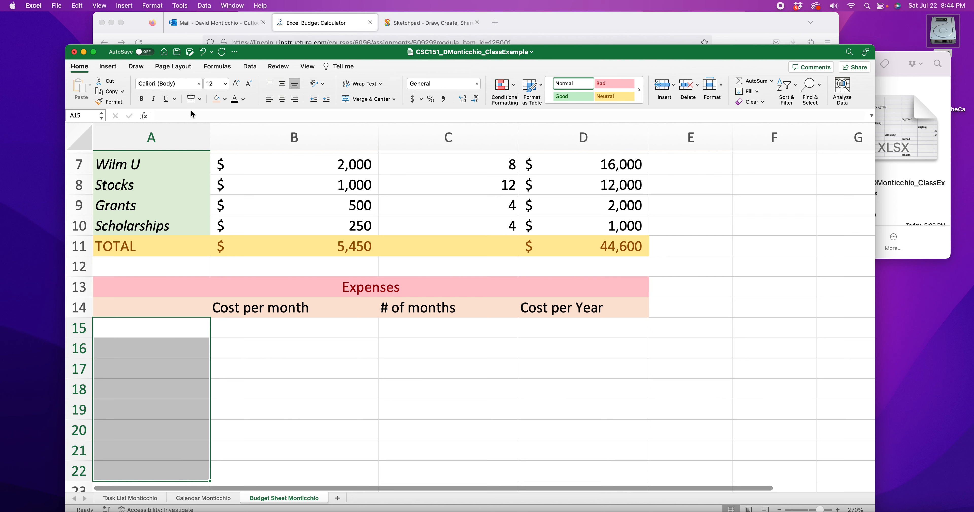
left_click(217, 100)
left_click(193, 368)
Step: Enter the expense labels Netflix, Rent, Utilities and Internet in A15:A18
double_click(160, 331)
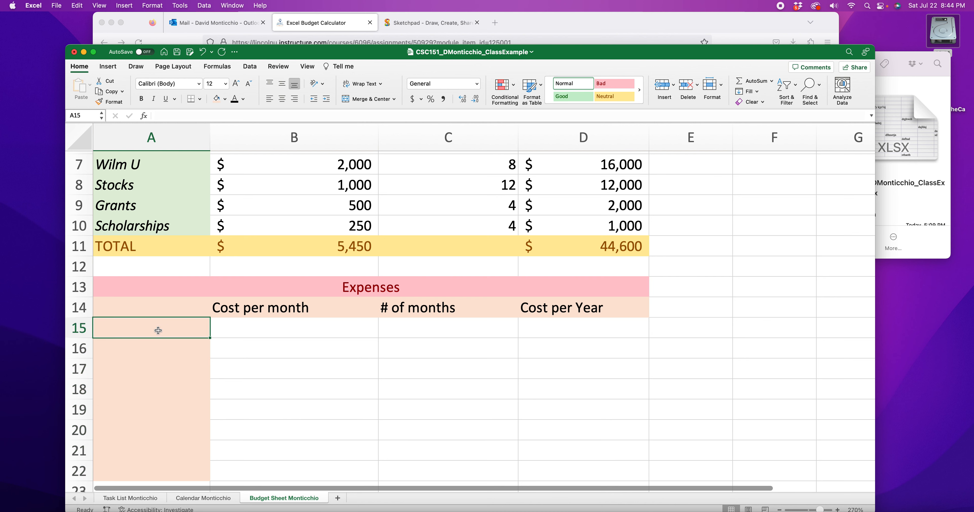
scroll(351, 389, "down", 2)
type("Netflix")
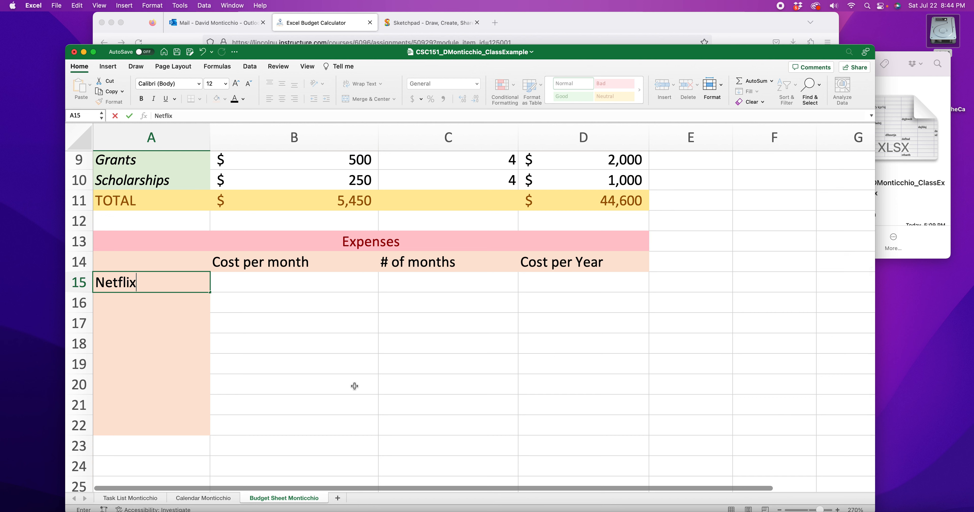
left_click(134, 299)
type("Rent")
left_click(132, 322)
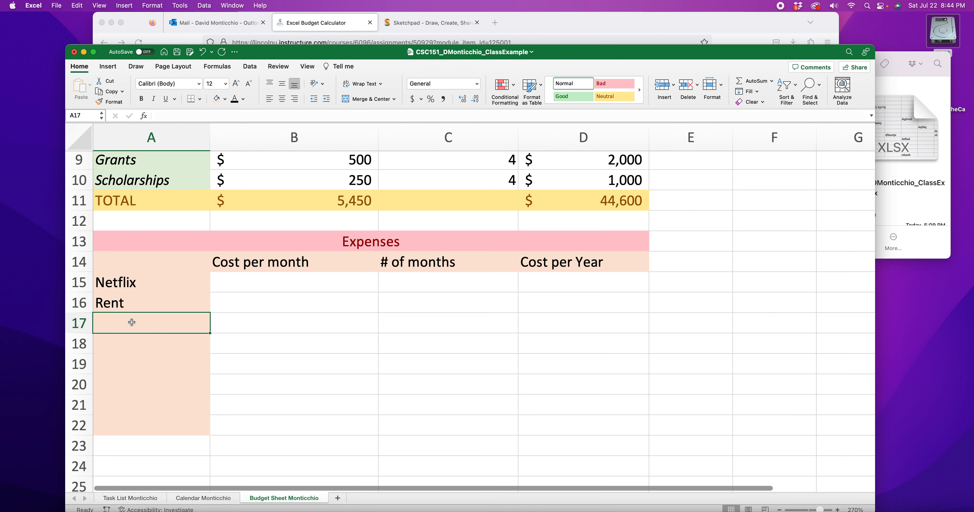
type("Util")
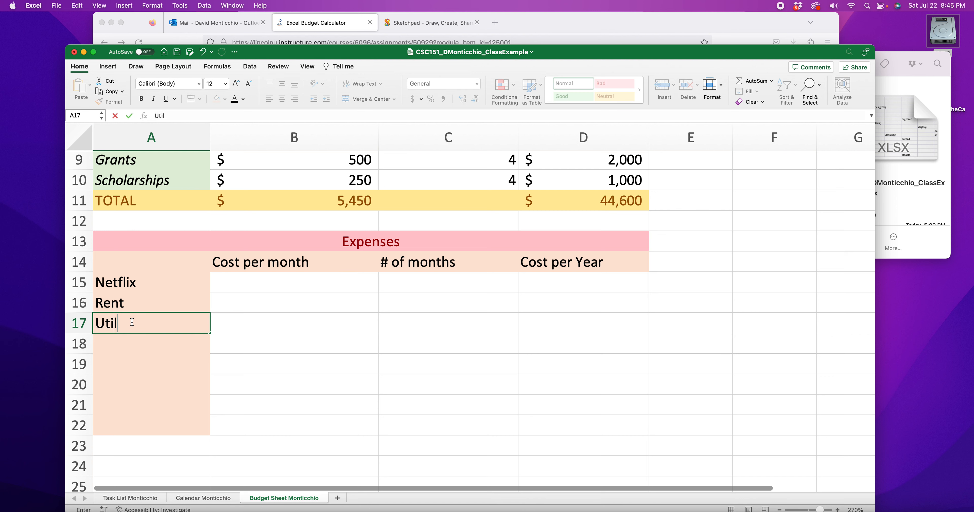
type("ities")
left_click(114, 348)
type("Internet")
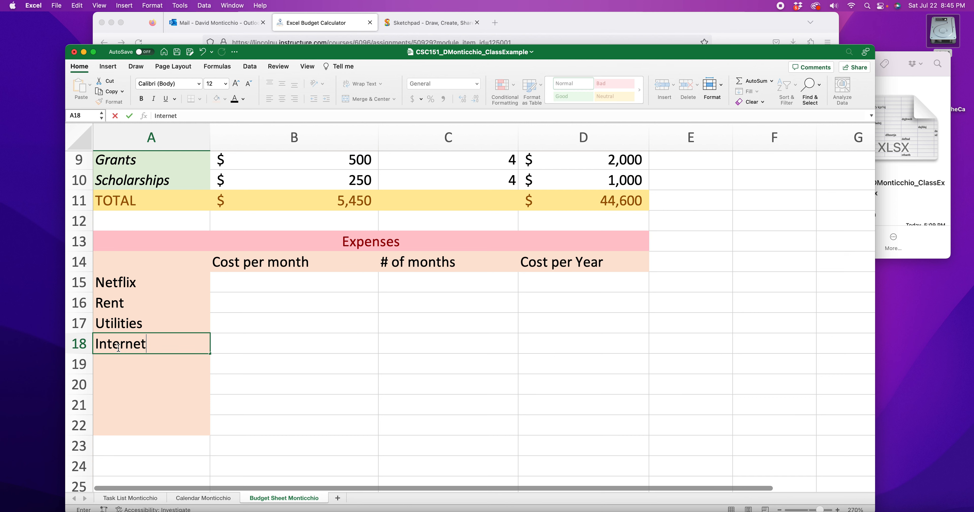
Step: Enter the expense labels Amazon, Cloud, Website and etc.... in A19:A22
left_click(132, 364)
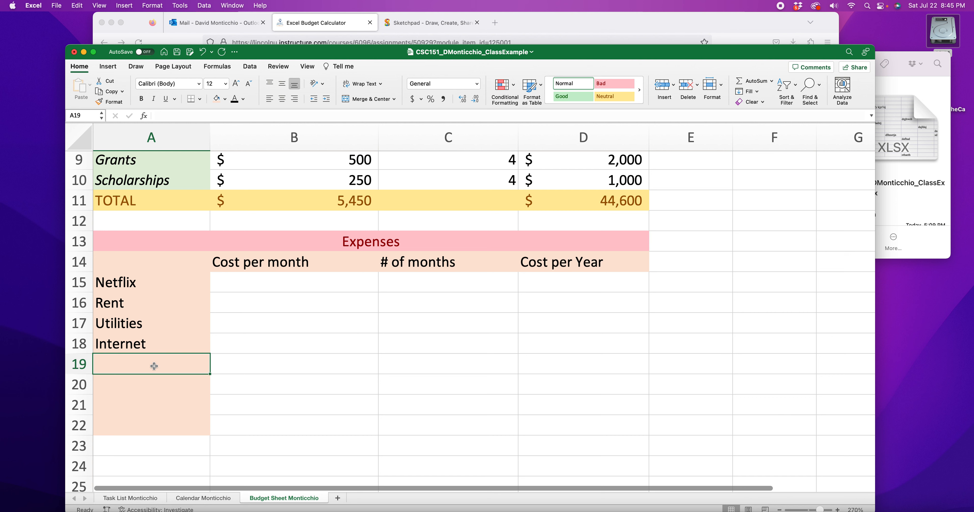
type("Amazon")
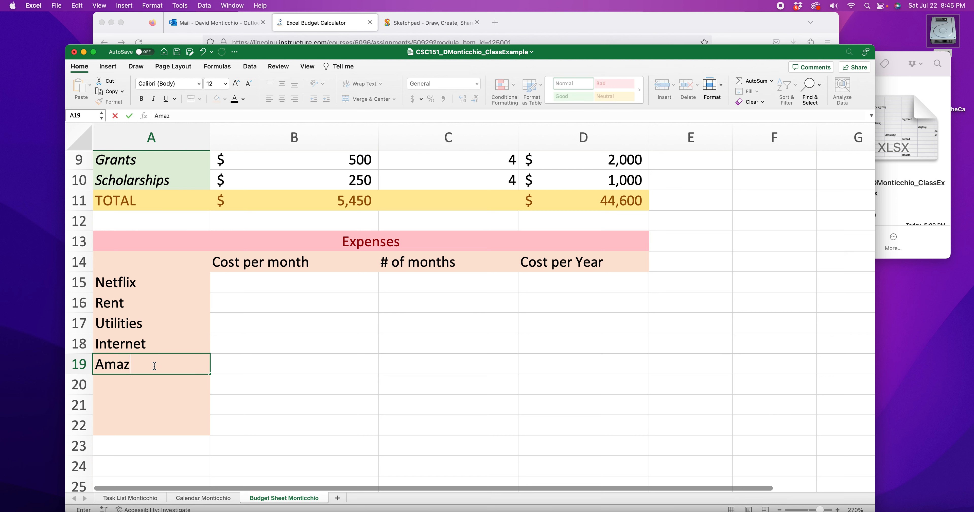
left_click(147, 382)
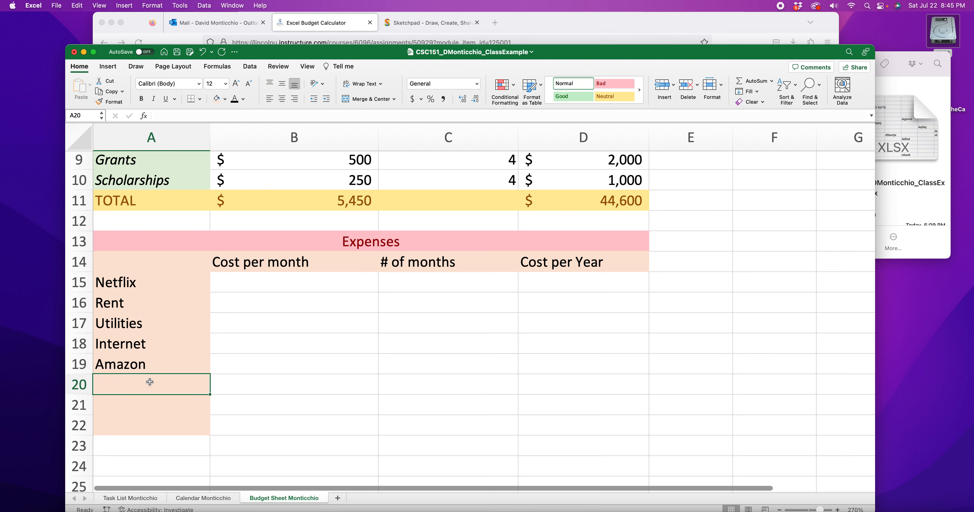
type("Cloud")
left_click(133, 404)
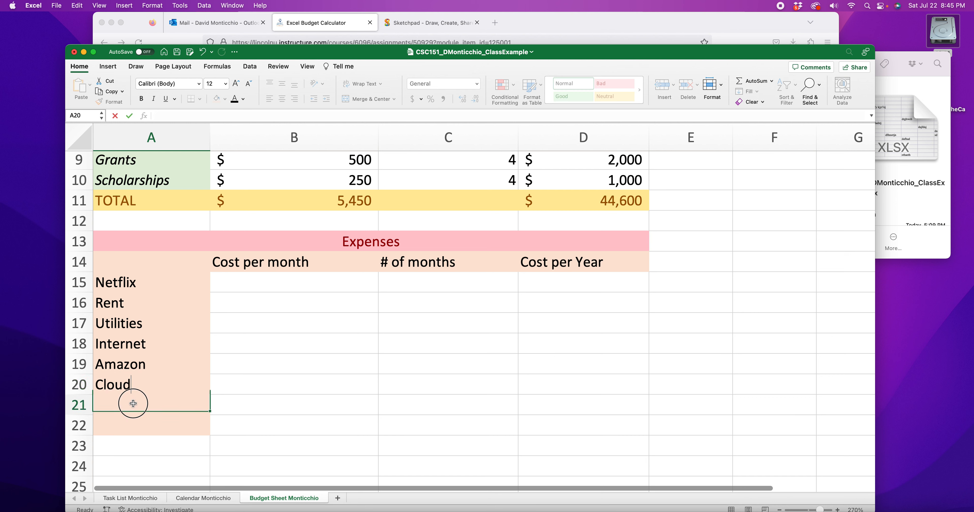
type("Website")
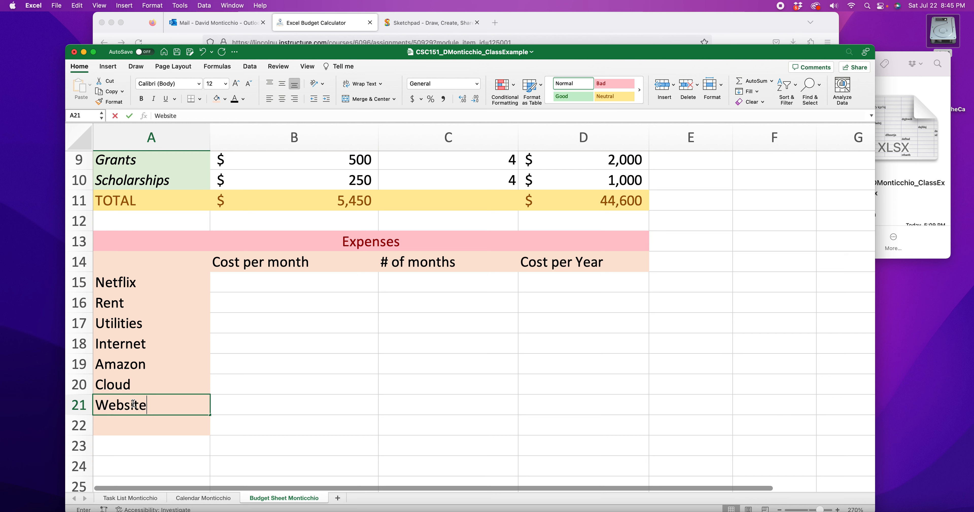
left_click(131, 417)
type("etc....")
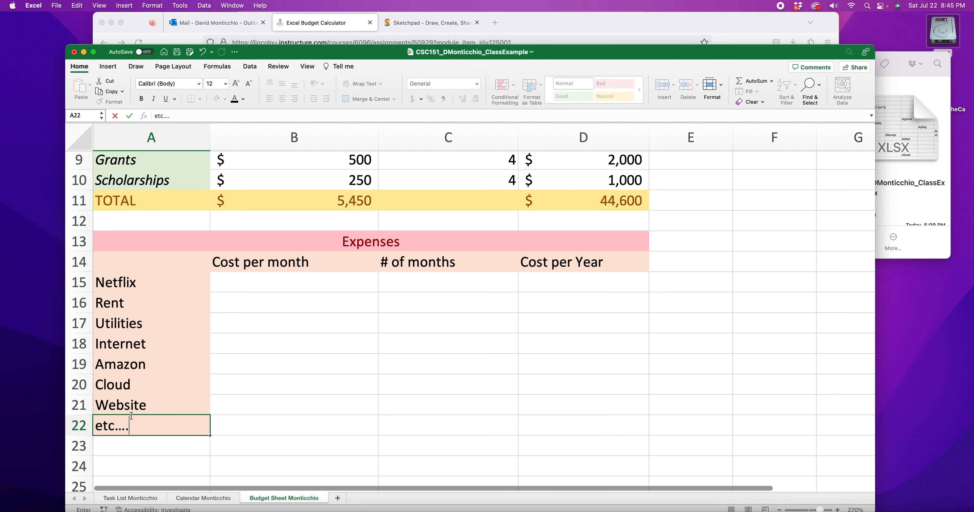
scroll(174, 380, "down", 5)
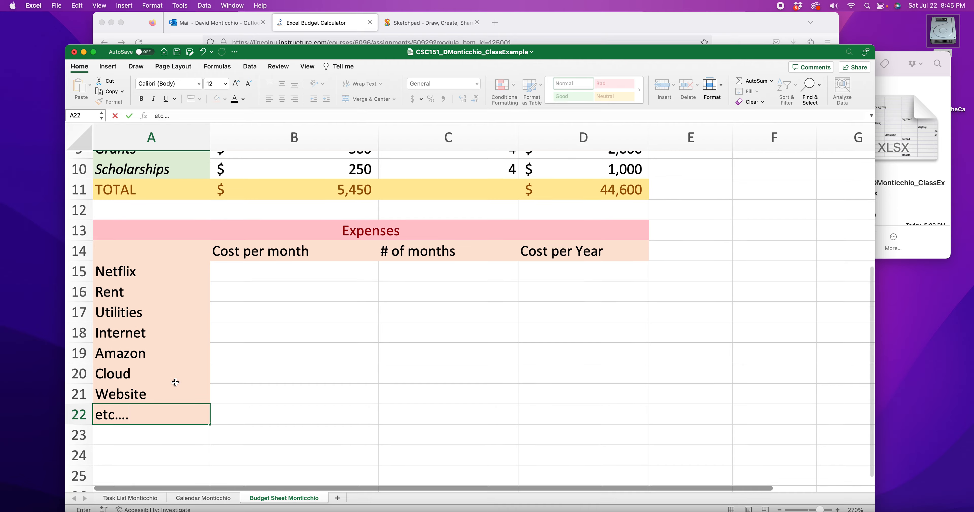
left_click_drag(137, 315, 148, 471)
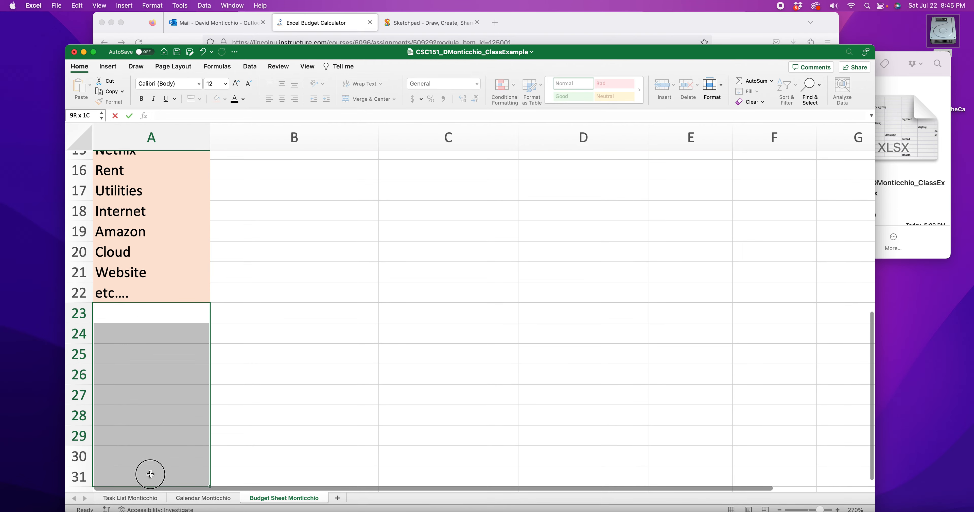
scroll(163, 430, "up", 5)
left_click_drag(131, 245, 159, 389)
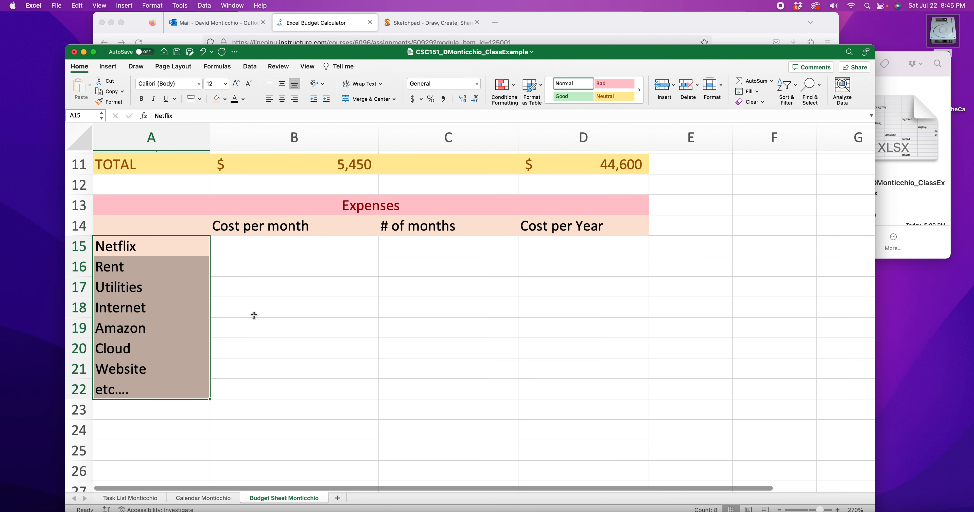
left_click(241, 254)
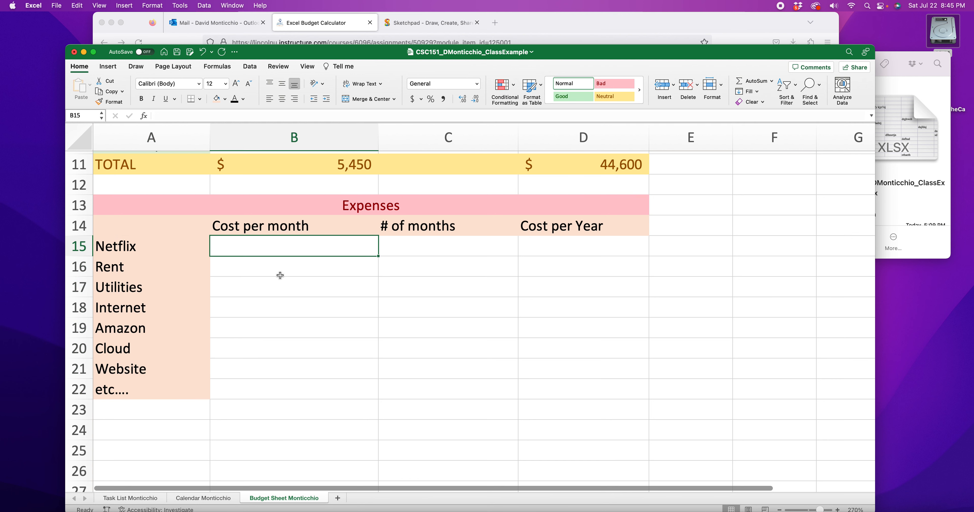
scroll(240, 298, "up", 4)
scroll(239, 300, "up", 1)
scroll(236, 304, "down", 3)
scroll(294, 306, "down", 3)
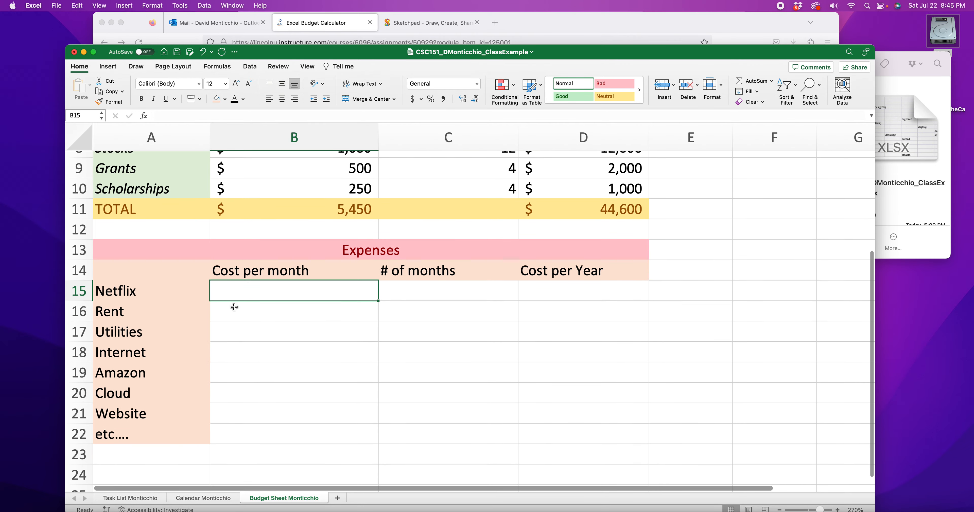
Step: Apply the Accounting number format to the cost per month cells B15:B22
left_click_drag(318, 410, 307, 272)
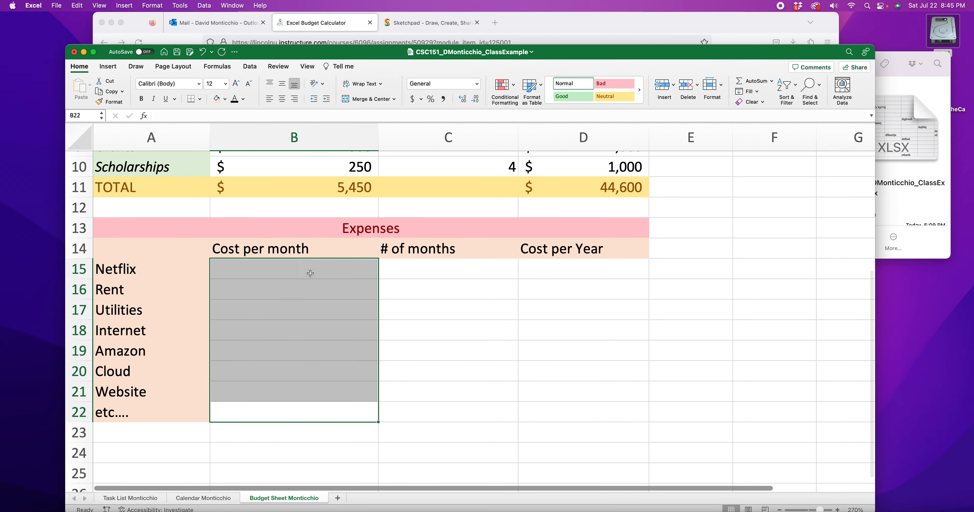
left_click(475, 84)
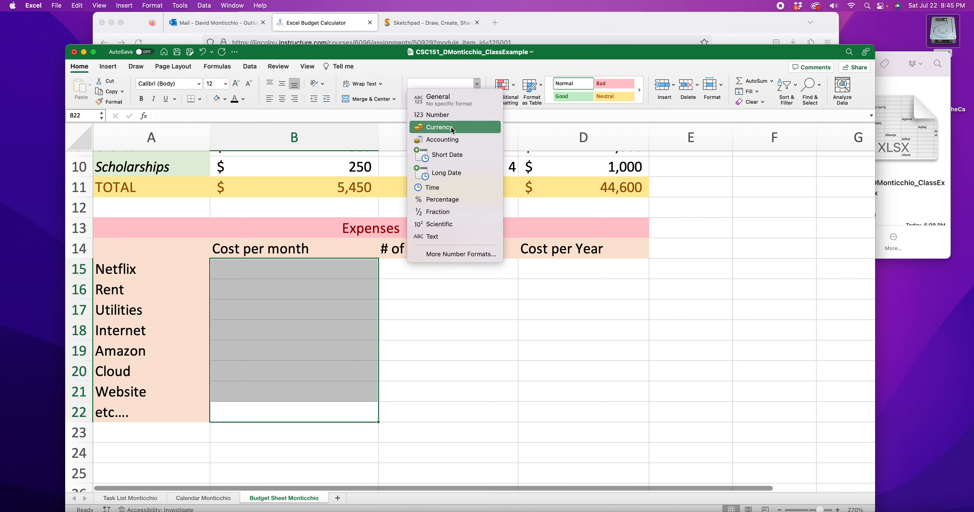
left_click(463, 125)
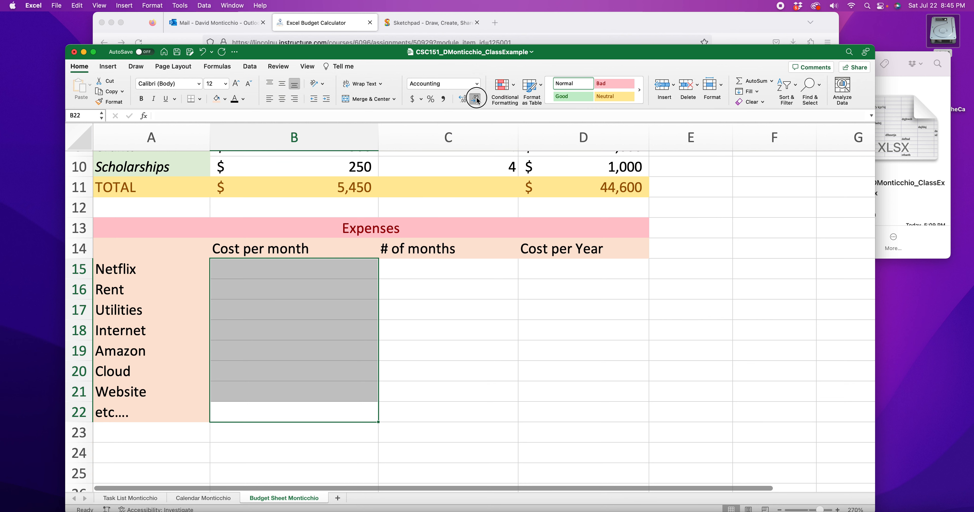
Step: Apply the Accounting number format to the cost per year cells D15:D22
left_click_drag(577, 272, 571, 404)
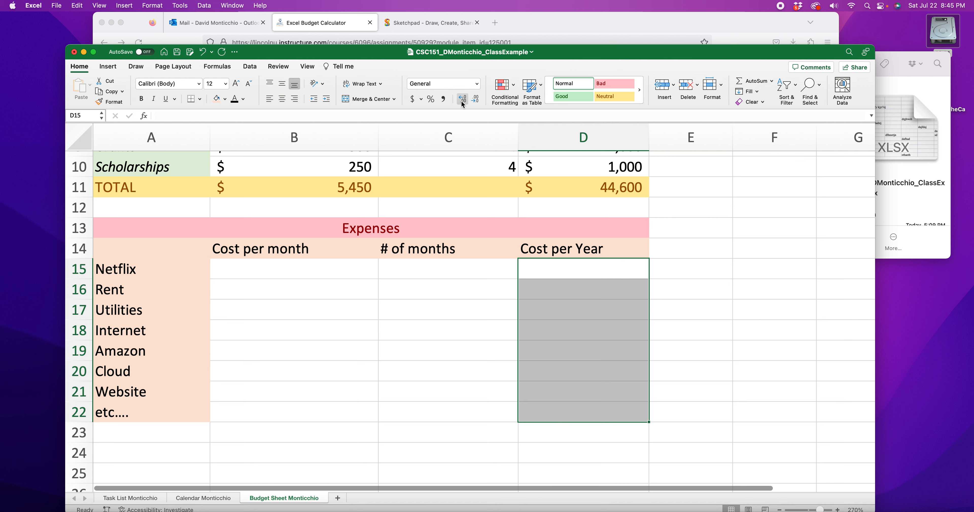
left_click(476, 83)
left_click(448, 141)
Step: Enter monthly costs 15, 750, 200 and 80 for Netflix, Rent, Utilities and Internet in B15:B18
left_click(290, 269)
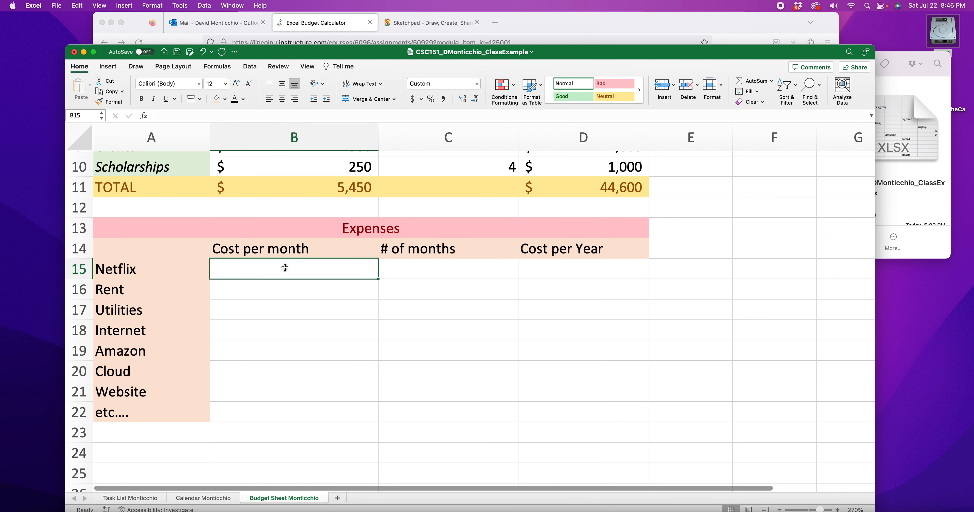
type("15")
key("Return")
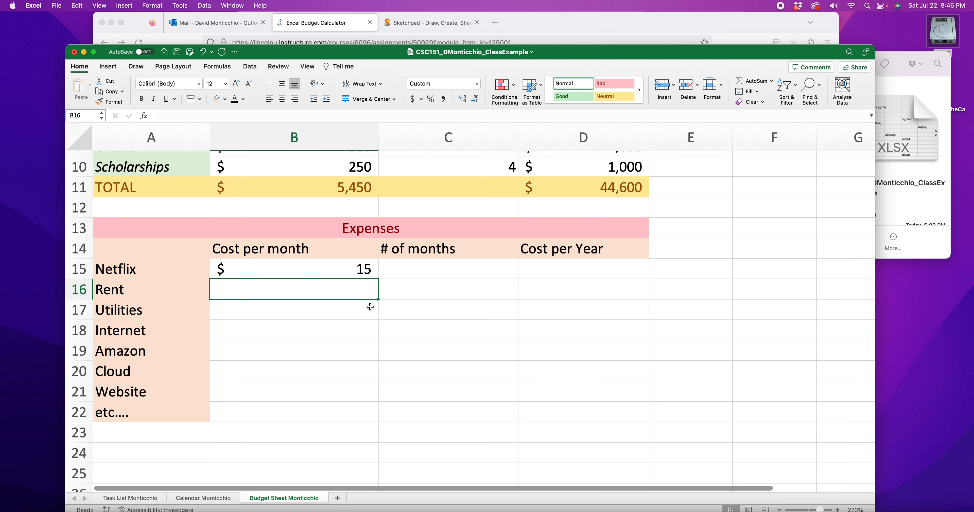
type("750")
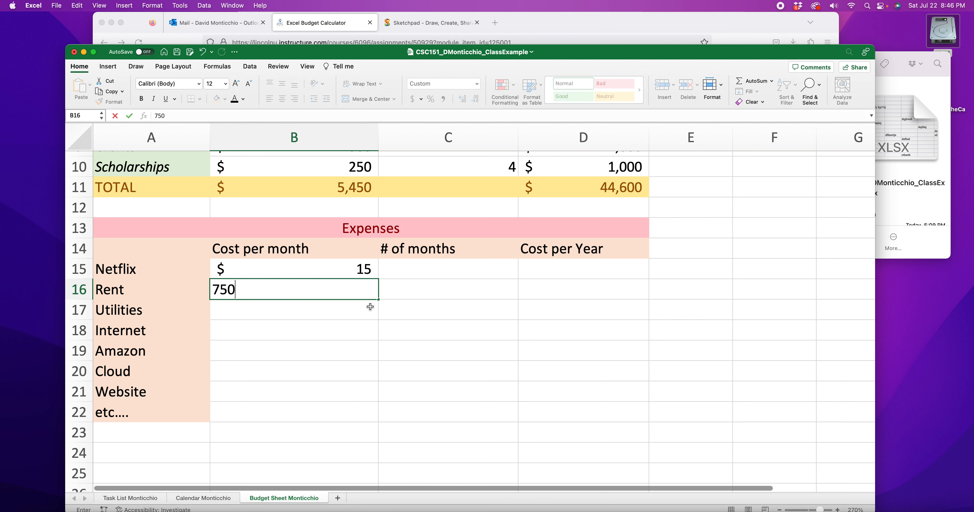
key("Return")
scroll(288, 323, "up", 1)
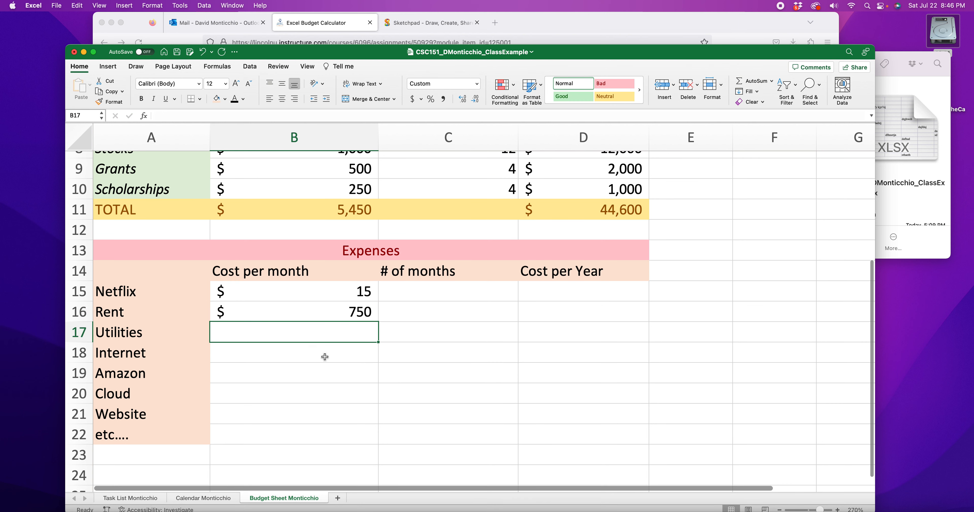
type("200")
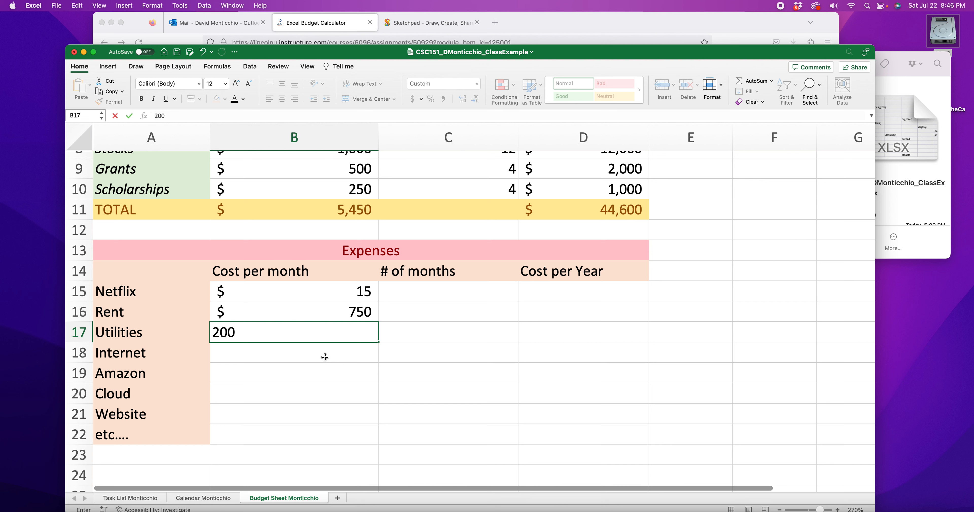
key("Return")
type("80")
key("Return")
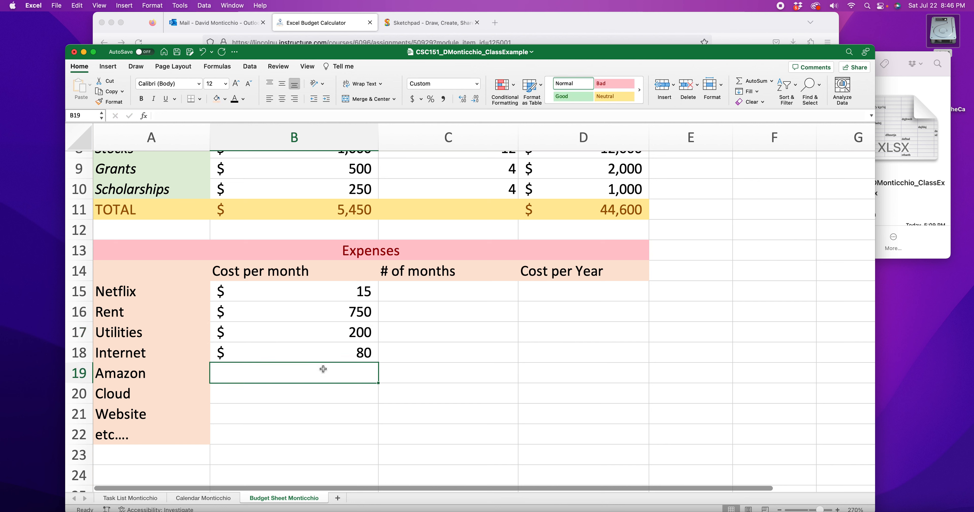
Step: Replace the expense label in A22 with phone
double_click(149, 439)
left_click_drag(148, 439, 38, 437)
type("phone")
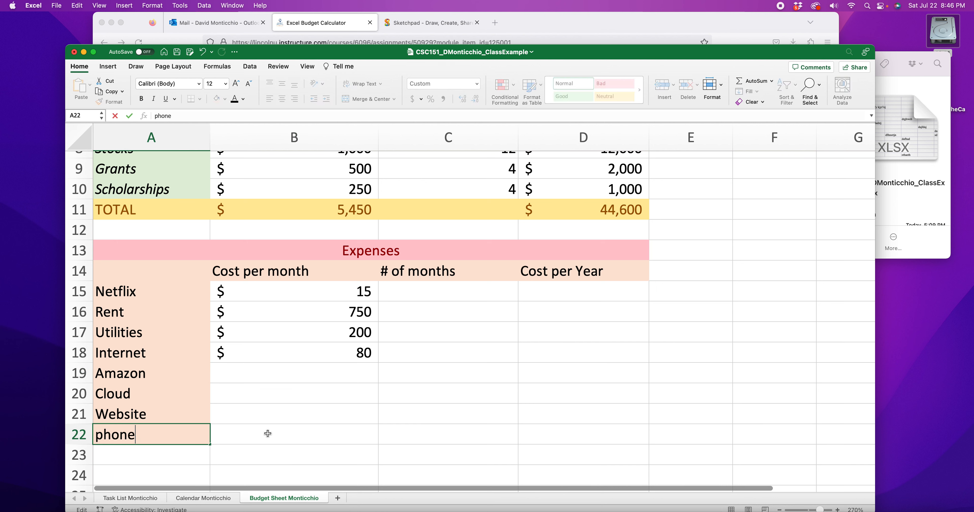
Step: Enter monthly costs 50 for phone, 200 for Website, 40 for Cloud, 150 for Amazon, and 1 month for Website
left_click(305, 435)
type("50")
left_click(292, 417)
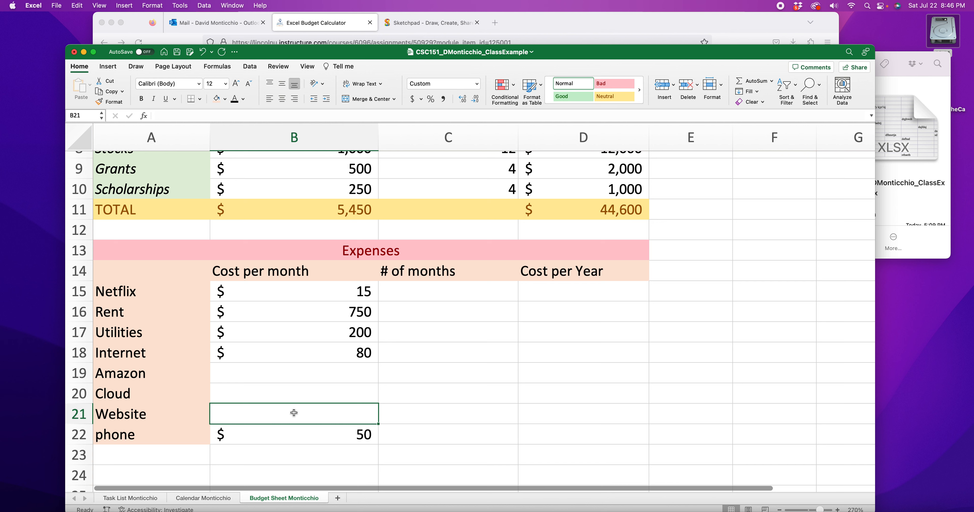
type("200")
left_click(320, 392)
left_click(455, 414)
type("1")
left_click(340, 391)
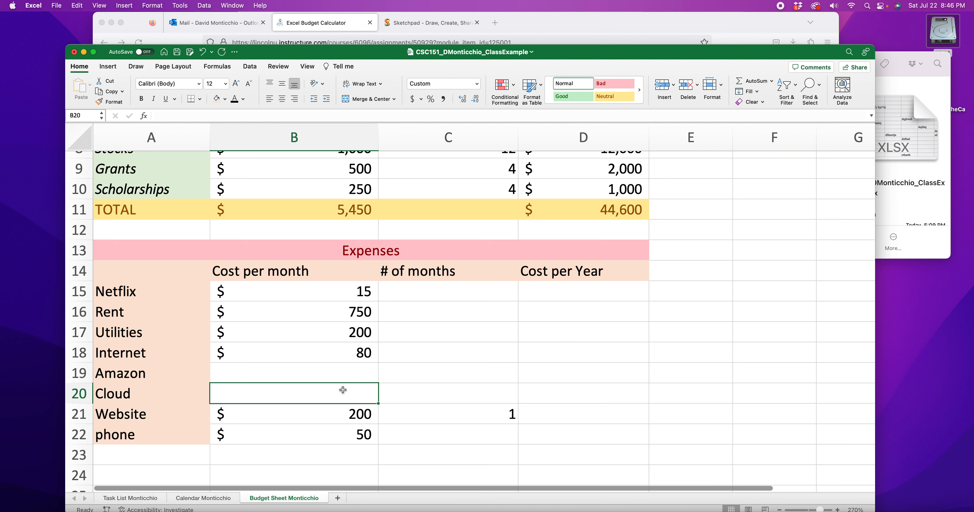
type("40")
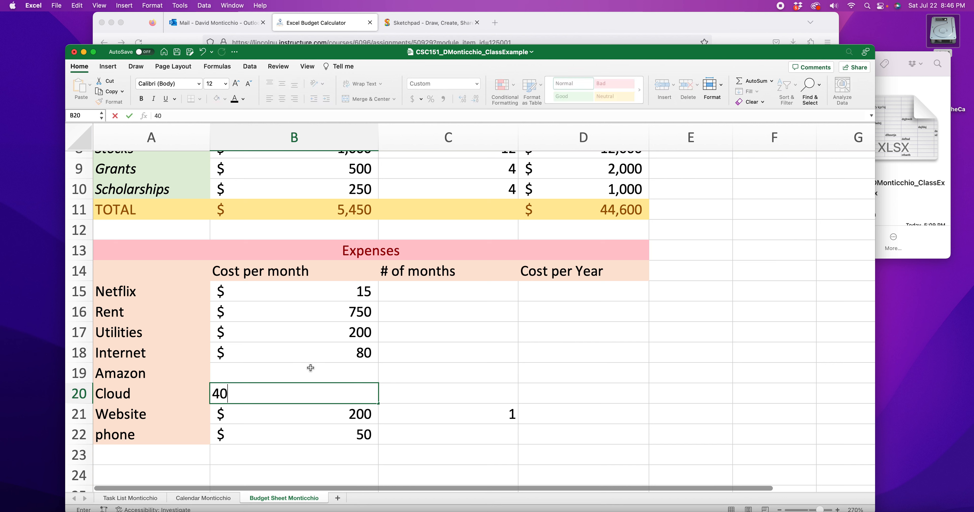
left_click(319, 370)
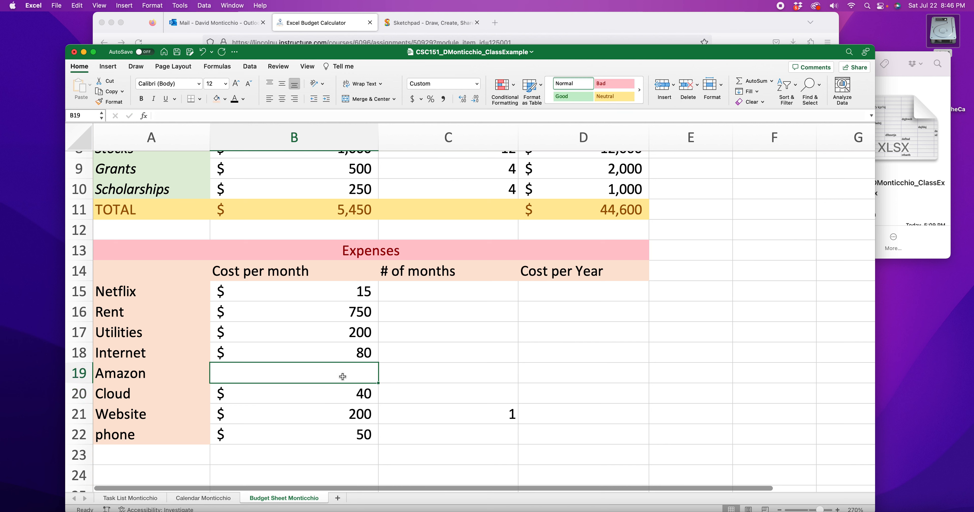
type("150")
Step: Enter the number of months: 12 for Netflix, Rent, Utilities, Internet and phone, and 1 for Amazon and Cloud
left_click(487, 377)
type("1")
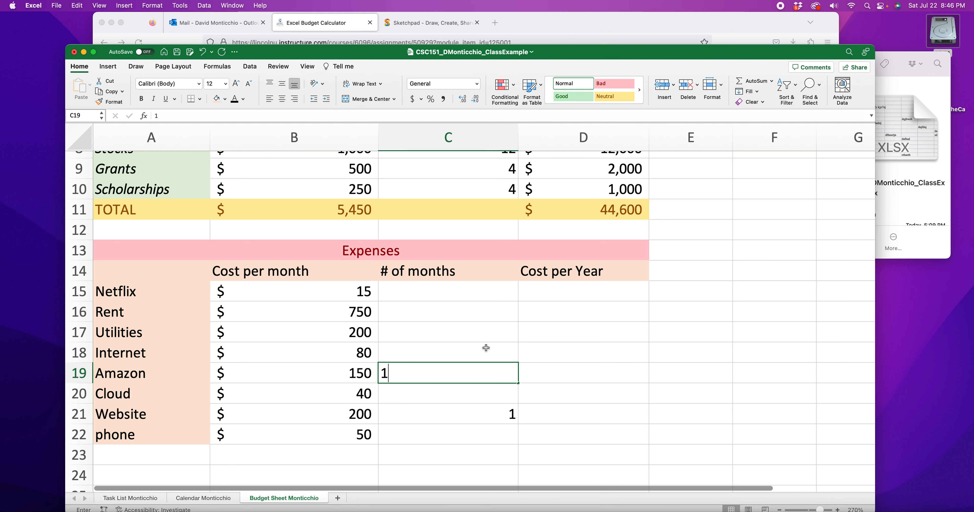
left_click(470, 299)
type("12")
left_click(468, 313)
type("12")
left_click(470, 339)
type("12")
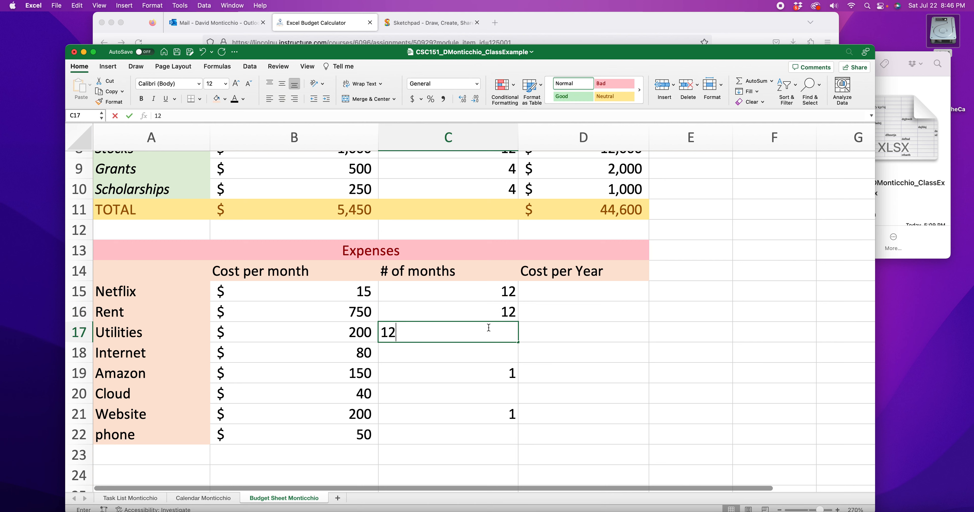
left_click(472, 351)
type("12")
left_click(483, 400)
scroll(482, 401, "right", 1)
type("1")
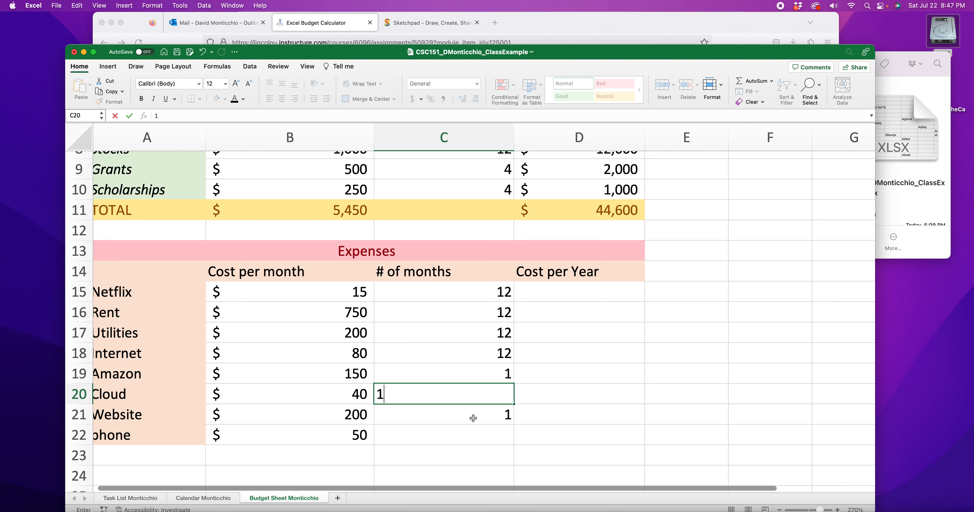
left_click(466, 438)
type("12")
left_click(602, 420)
Step: Calculate Netflix's cost per year in D15 with the formula =B15*C15
left_click(558, 292)
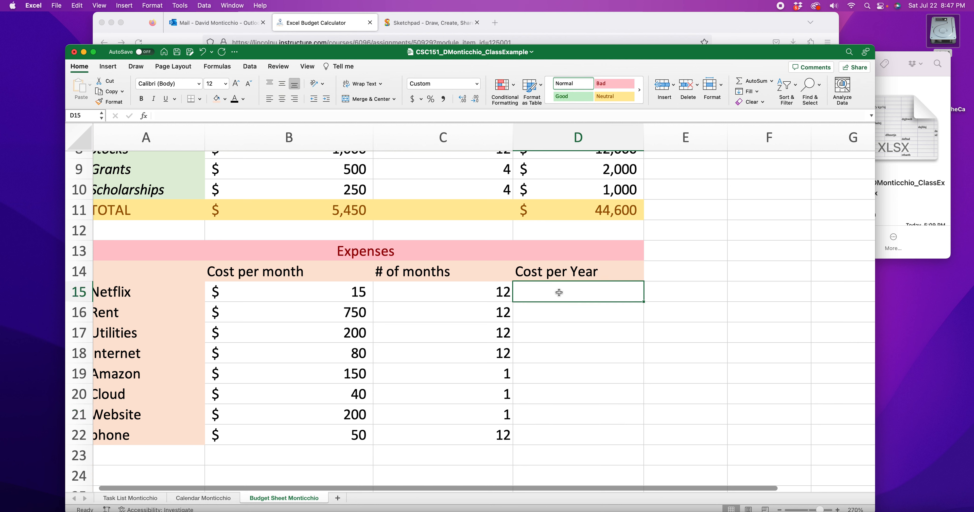
type("=")
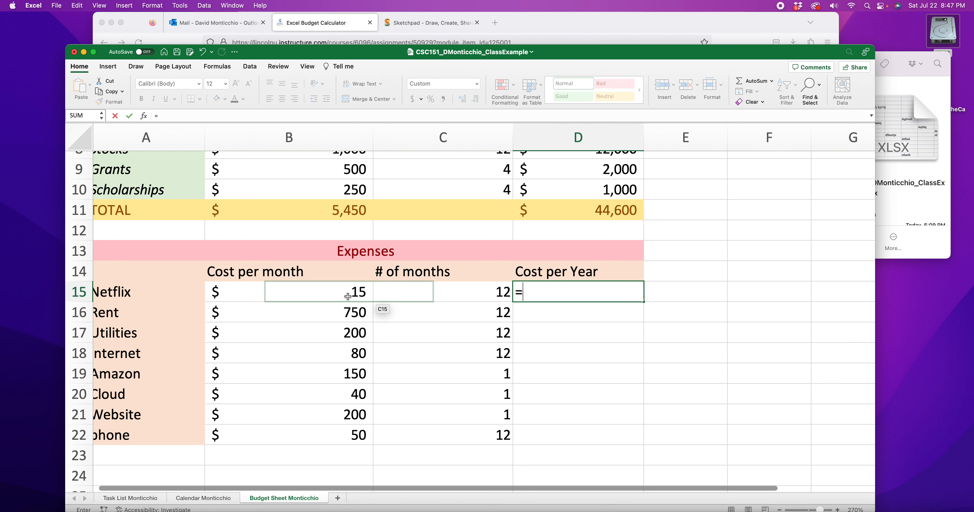
left_click(341, 296)
type("*")
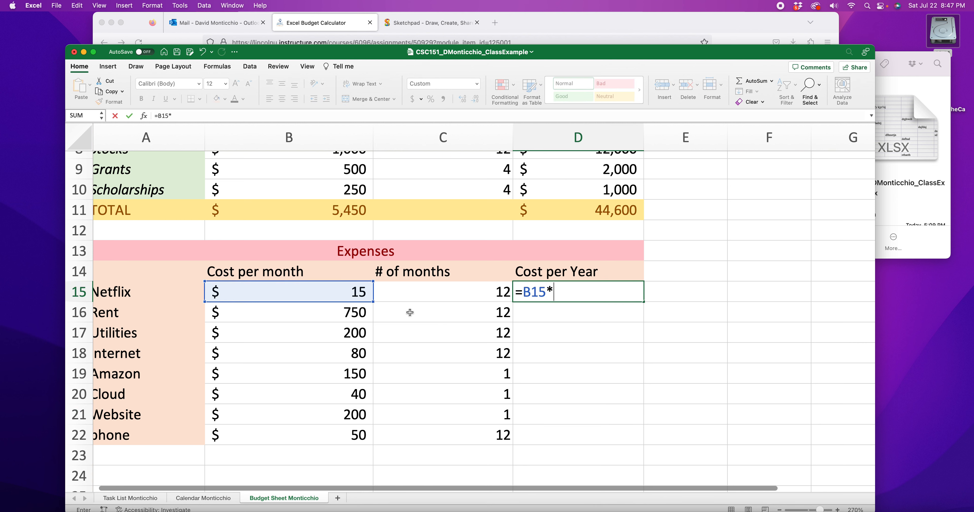
left_click(443, 297)
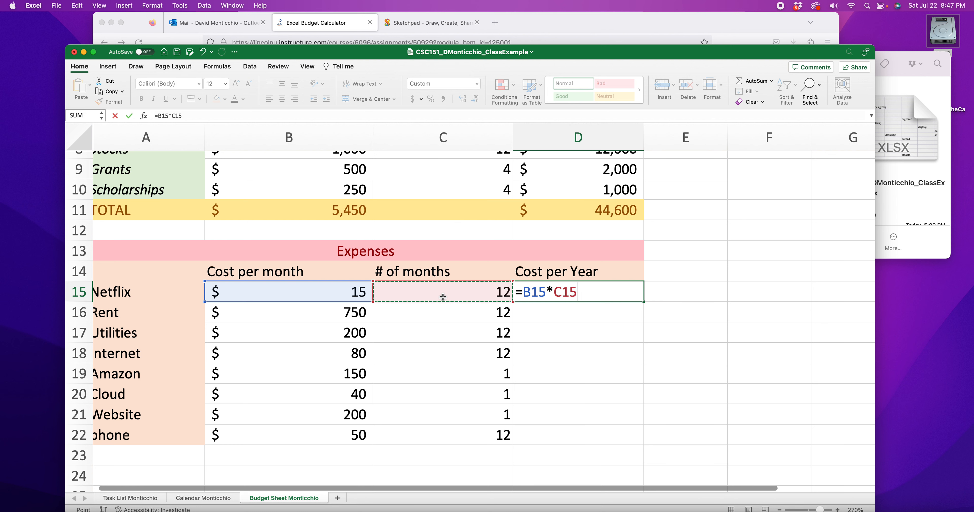
key("Return")
left_click(567, 293)
double_click(563, 292)
key("Return")
Step: Calculate Rent's cost per year in D16 with the formula =B16*C16
double_click(554, 309)
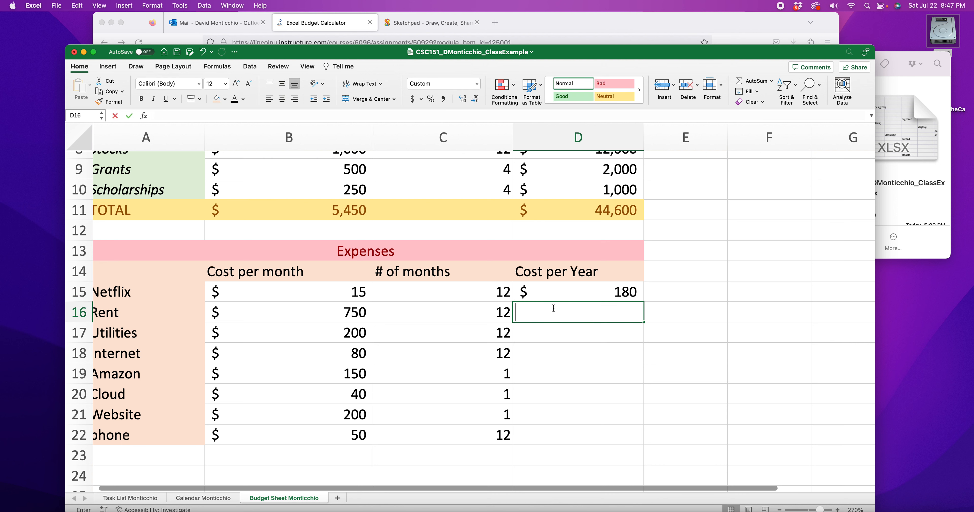
type("=")
left_click(352, 313)
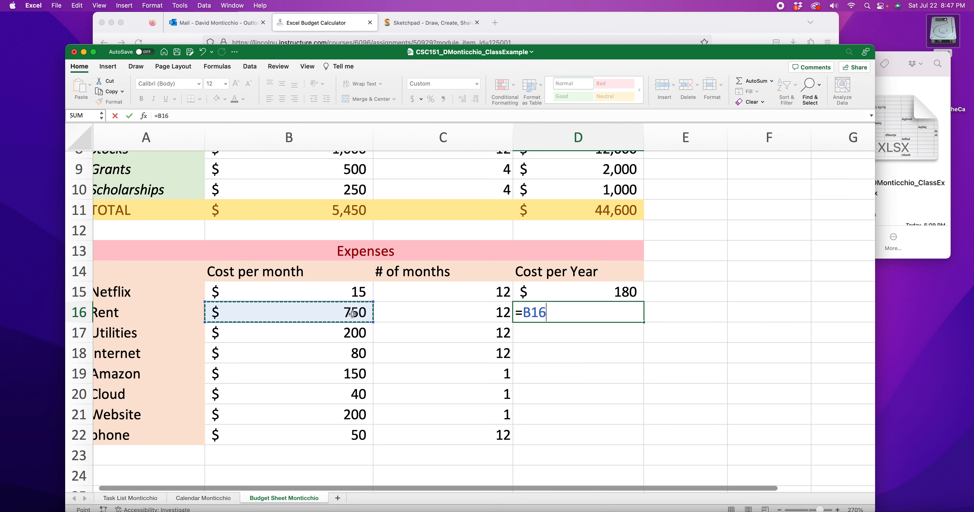
type("*")
left_click(427, 316)
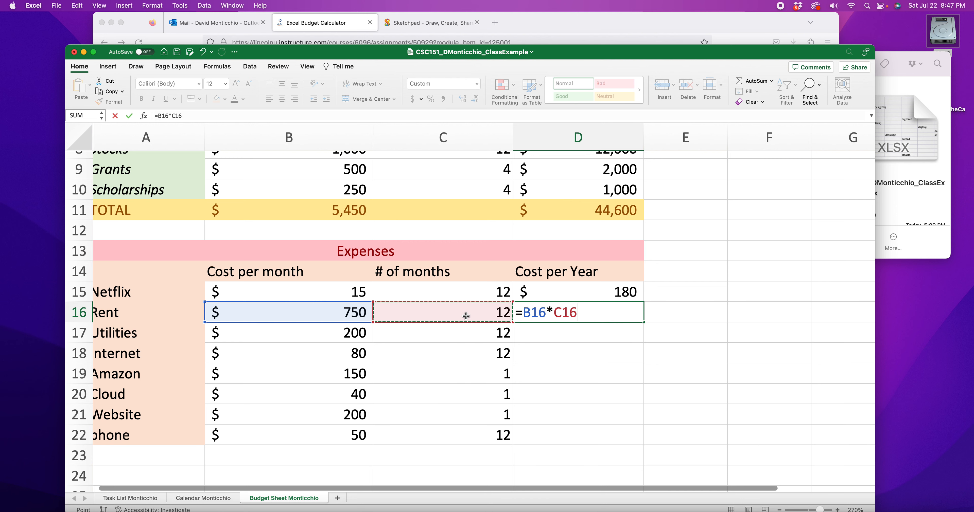
key("Return")
Step: Enter the sample numbers 1 through 5 down H11:H15 as a demonstration
scroll(658, 296, "right", 1)
scroll(658, 297, "right", 10)
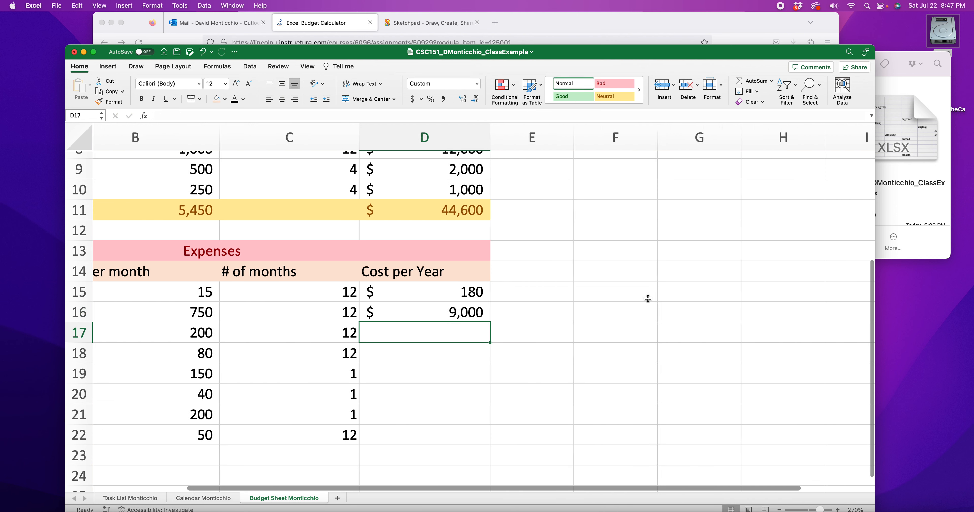
left_click(420, 210)
left_click(383, 209)
type("1")
key("Return")
type("2")
key("Return")
type("3")
key("Return")
type("4")
key("Return")
type("5")
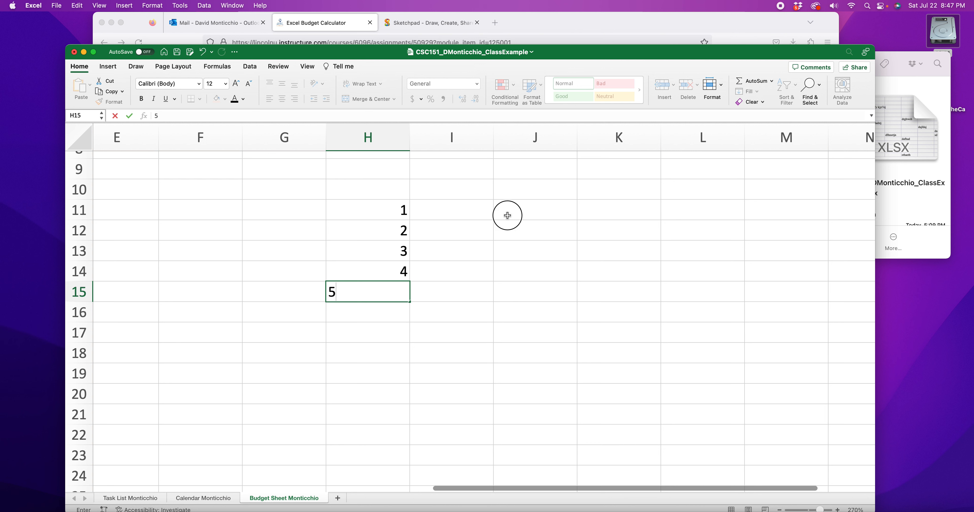
Step: Enter the formula =H11+H12 in J11 and copy that cell
double_click(507, 215)
type("=")
left_click(399, 214)
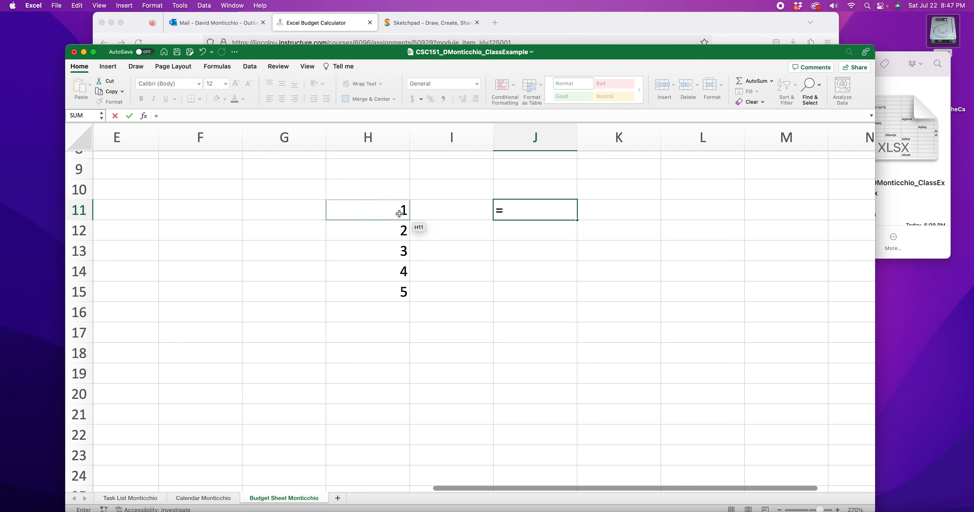
type("+")
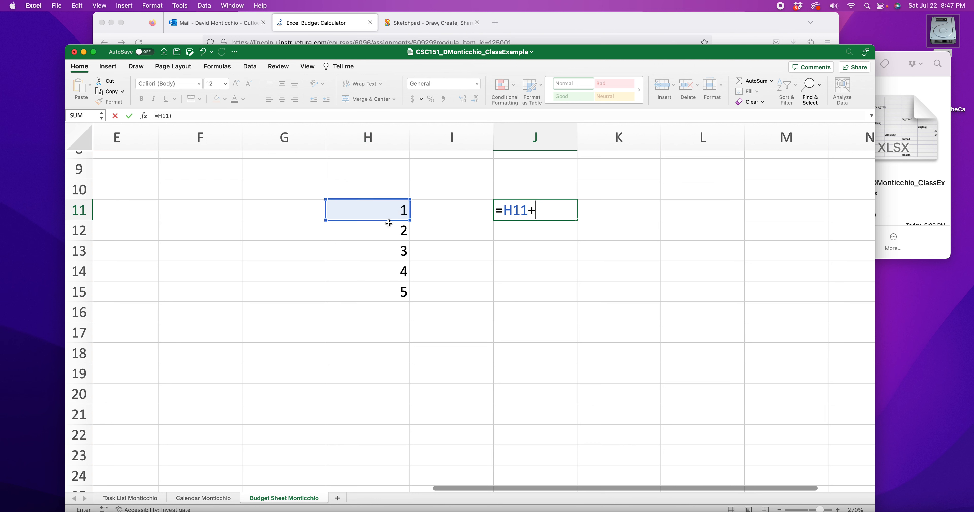
left_click(388, 230)
key("Return")
left_click(574, 216)
key("super+c")
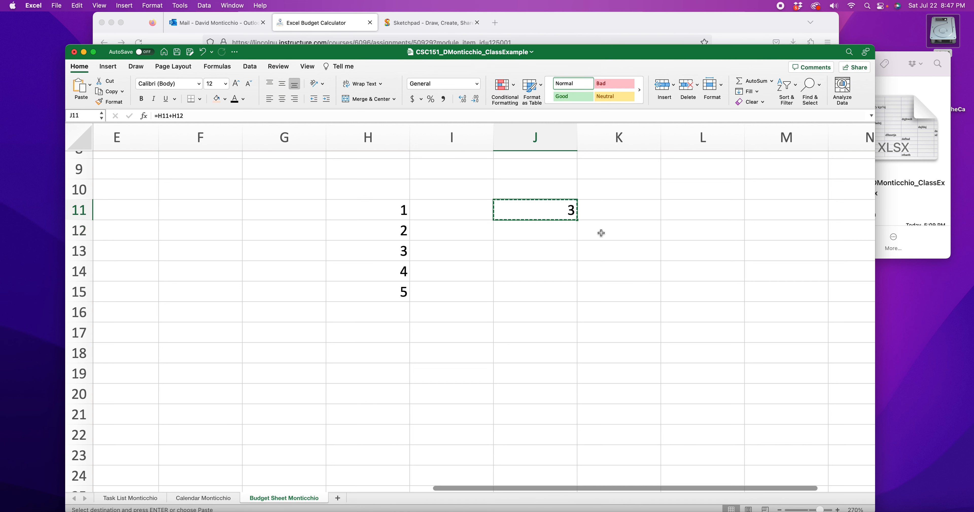
Step: Paste the copied J11 formula into J14
scroll(543, 235, "up", 3)
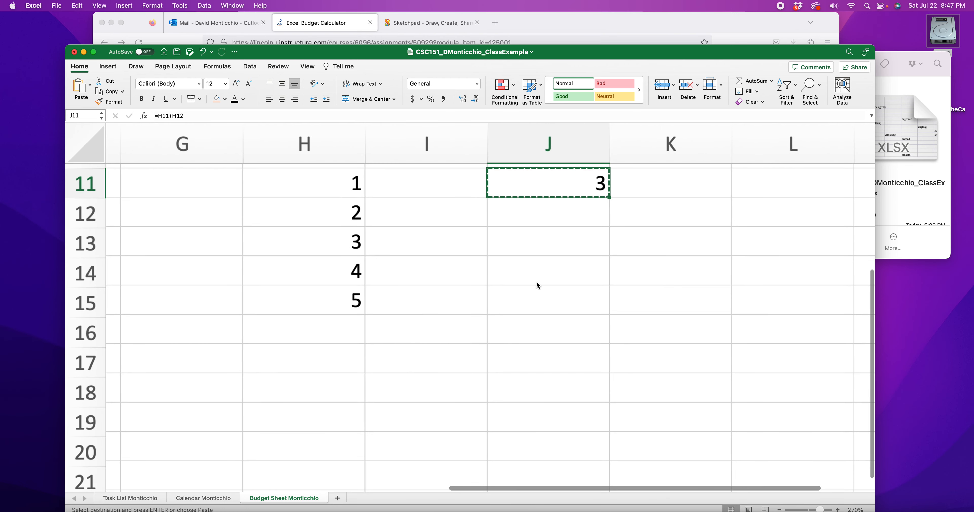
left_click(635, 294)
key("super+v")
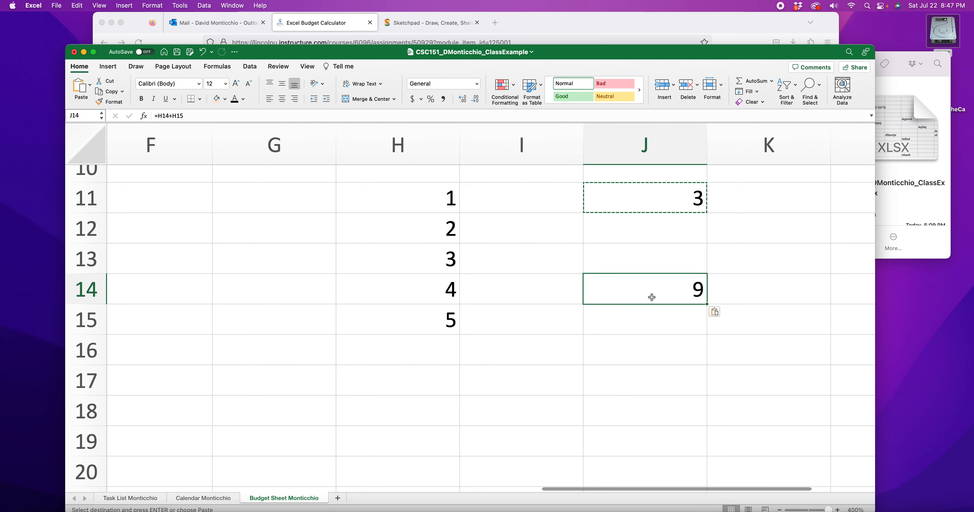
Step: Examine the formulas in J14 and J11 to compare how their relative cell references shifted
scroll(609, 290, "right", 2)
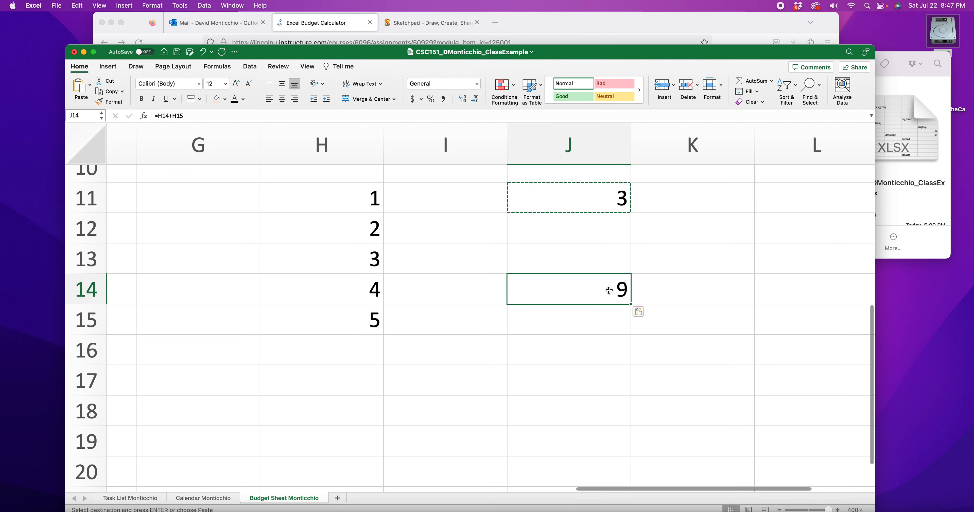
left_click(607, 193)
left_click(607, 291)
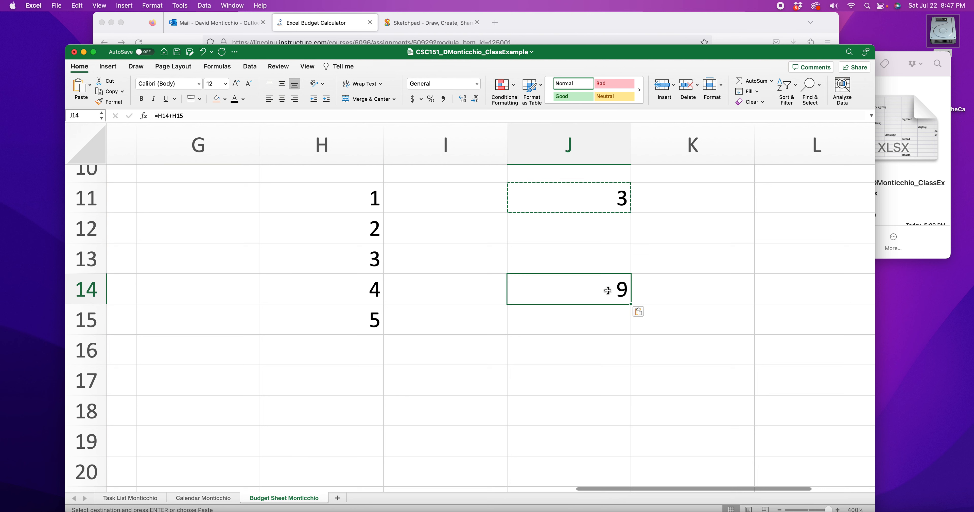
double_click(608, 291)
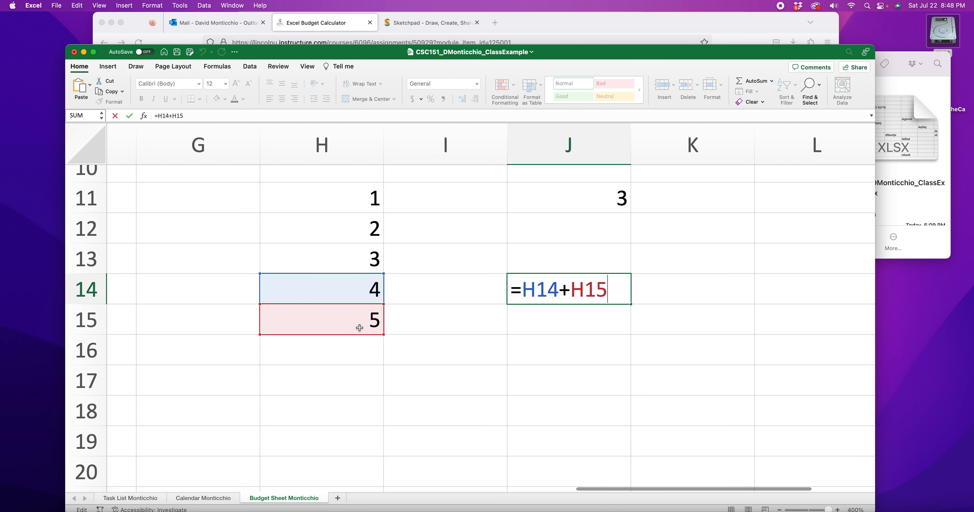
key("Return")
double_click(539, 201)
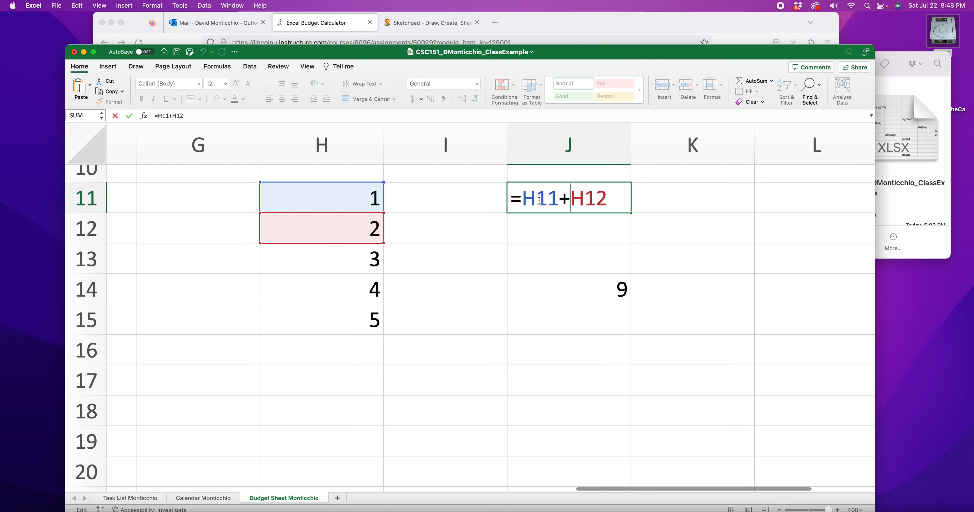
left_click_drag(563, 199, 522, 199)
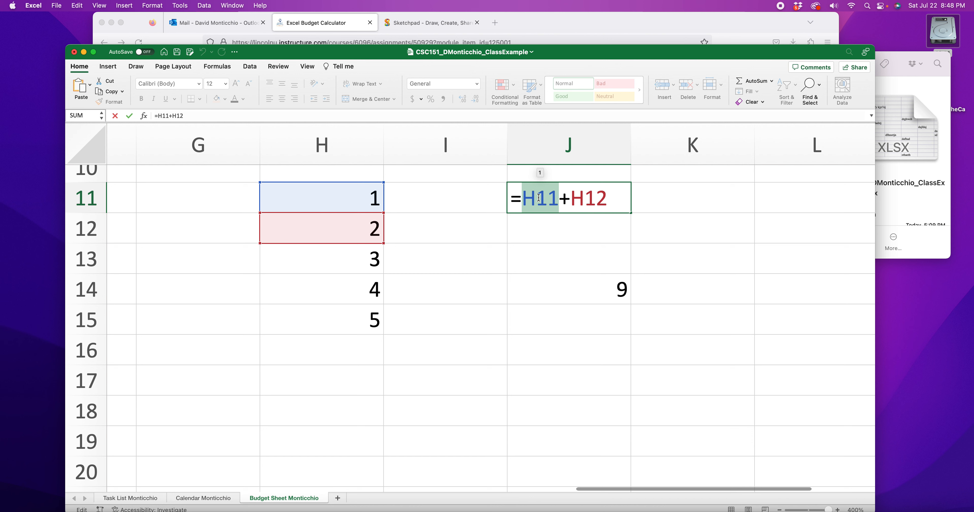
left_click(549, 198)
left_click_drag(560, 198, 527, 199)
left_click_drag(608, 199, 575, 199)
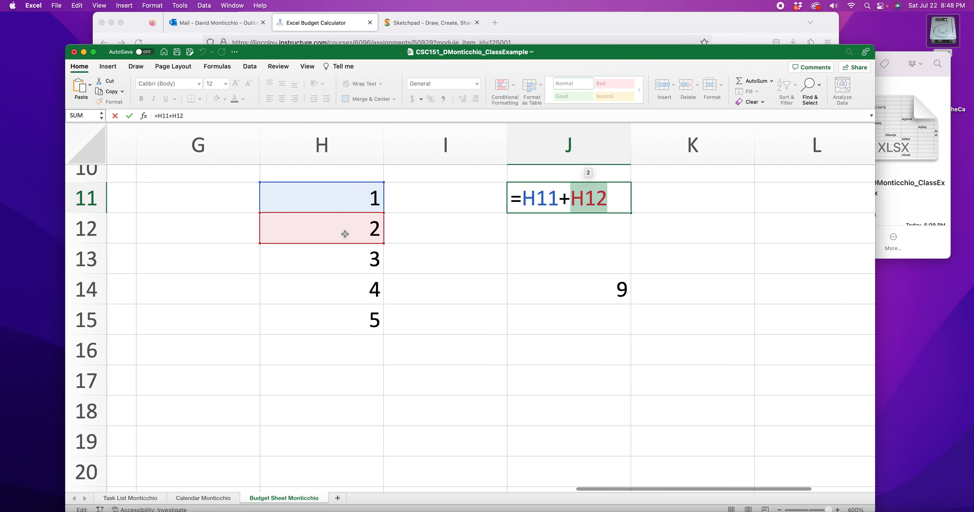
key("Return")
double_click(596, 289)
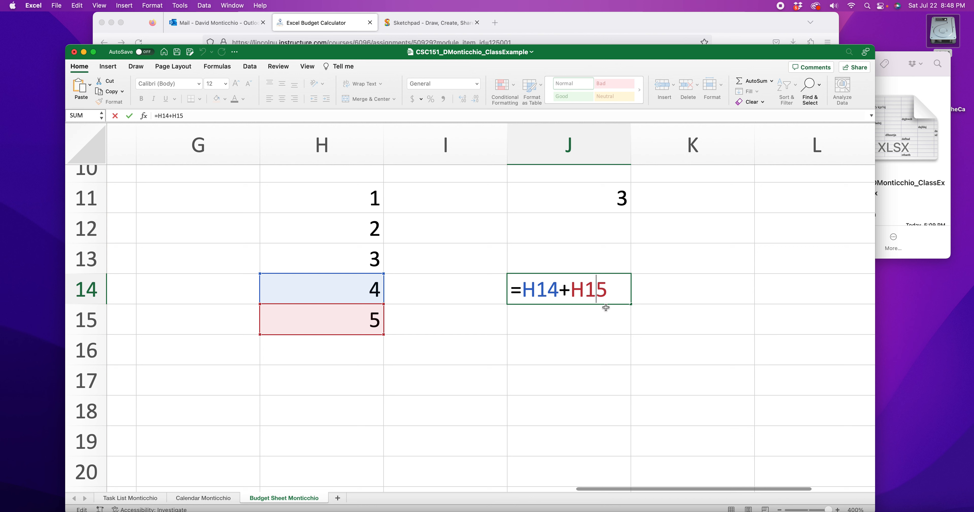
left_click_drag(556, 290, 521, 290)
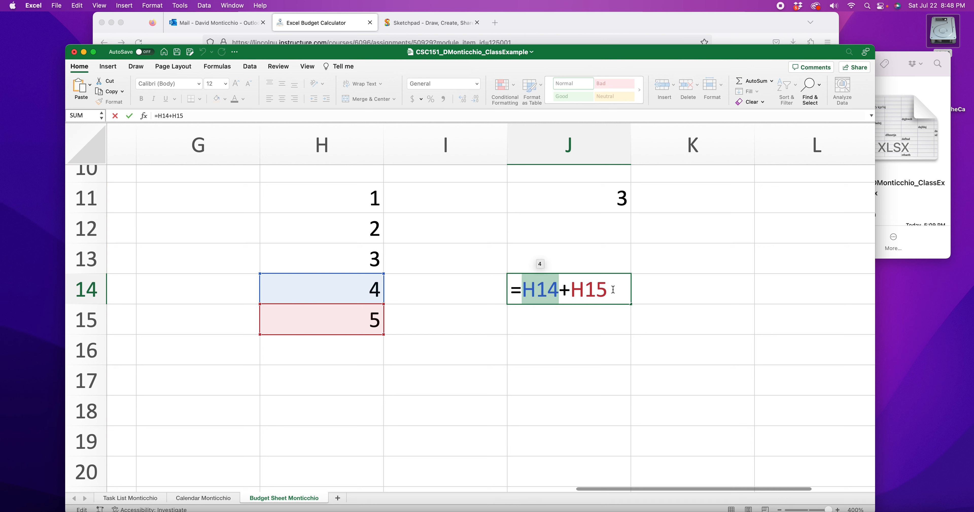
left_click_drag(608, 290, 571, 290)
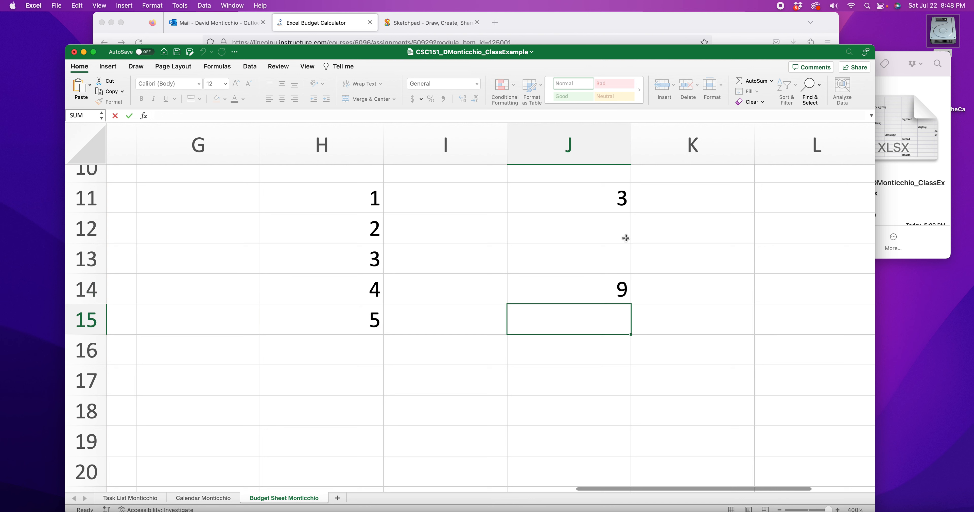
key("Return")
Step: Make J11's references absolute so the formula reads =$H$11+$H$12
double_click(622, 198)
left_click(527, 199)
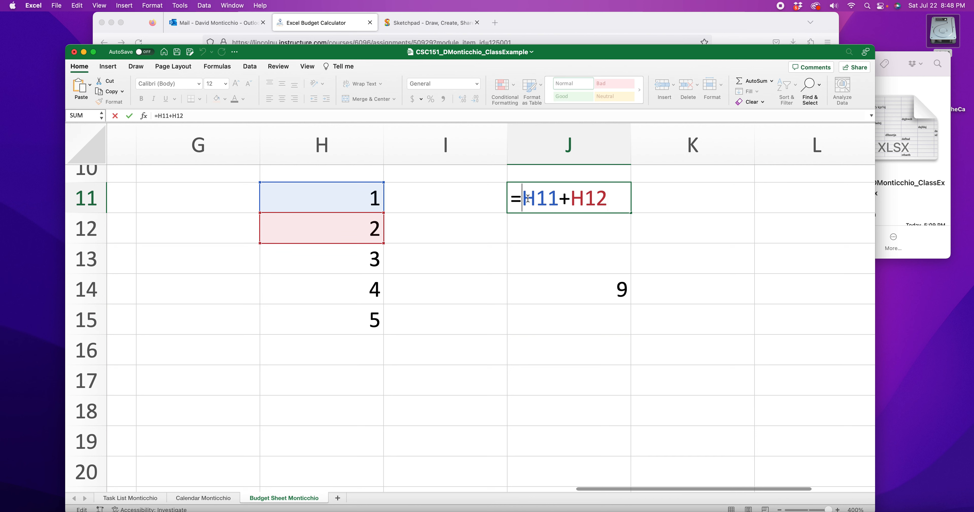
type("$")
key("Right")
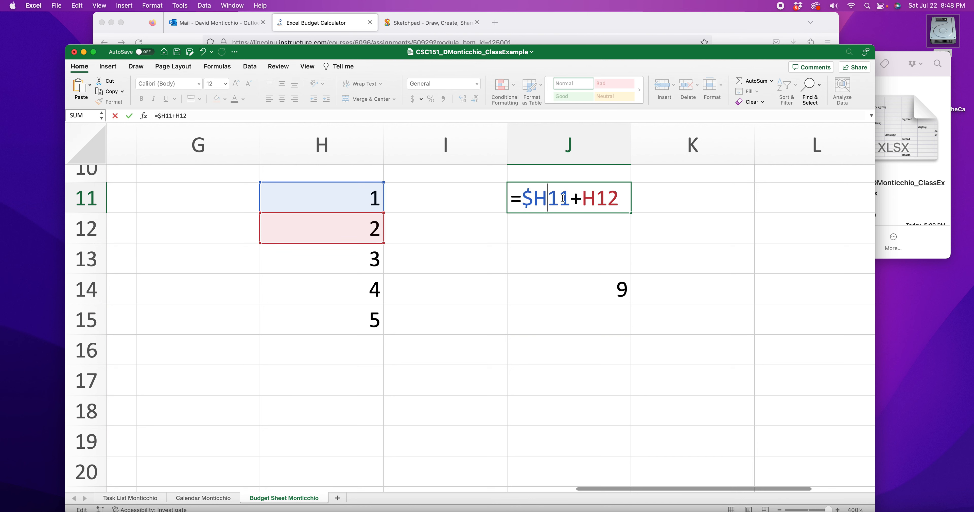
type("$")
mouse_move(544, 195)
left_mouse_down()
mouse_move(532, 197)
mouse_move(567, 199)
mouse_move(554, 199)
left_mouse_up()
left_click(593, 200)
type("$")
key("Right")
type("$")
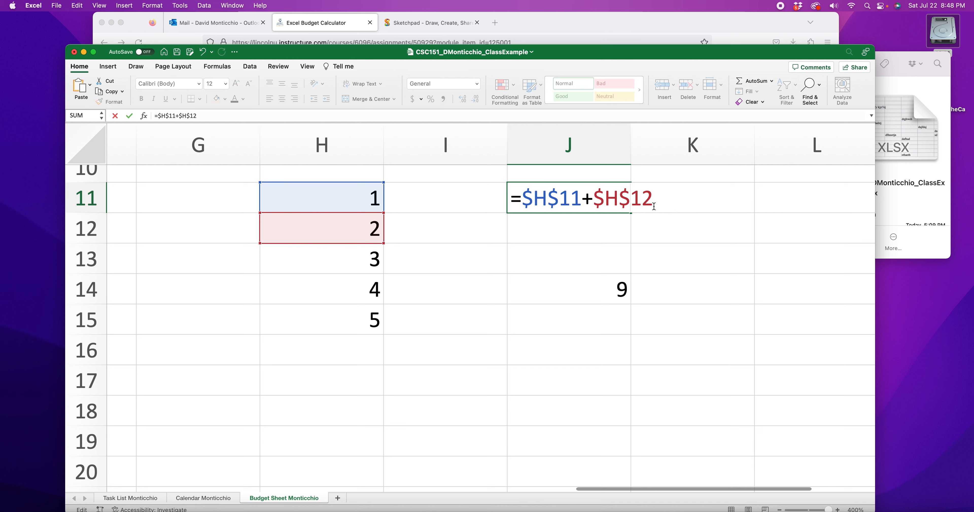
key("Return")
Step: Copy J11 and paste it into K12, K15 and J17 to demonstrate absolute references
left_click(612, 202)
key("super+c")
left_click(731, 224)
key("super+v")
left_click(717, 315)
key("super+v")
left_click(601, 371)
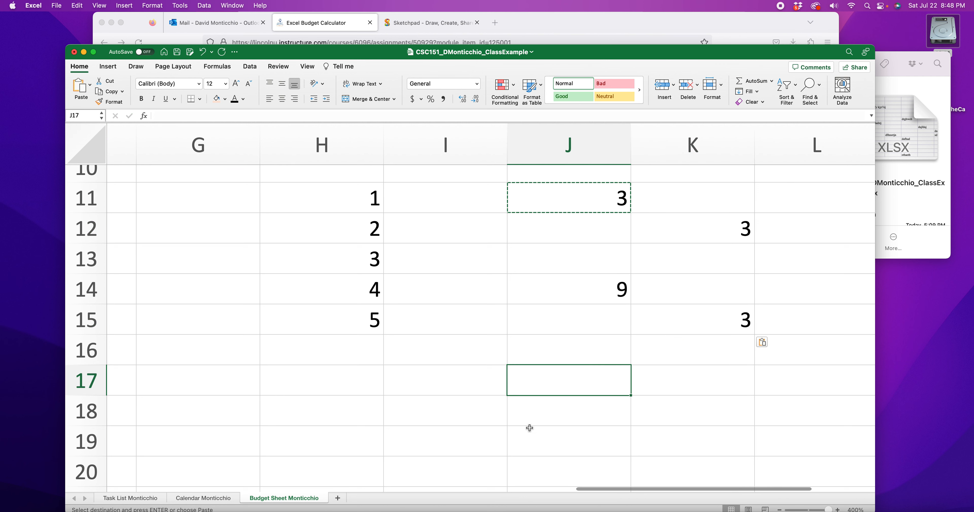
key("super+v")
Step: Inspect the pasted formula in K15 and compare it with J14's relative formula
double_click(750, 332)
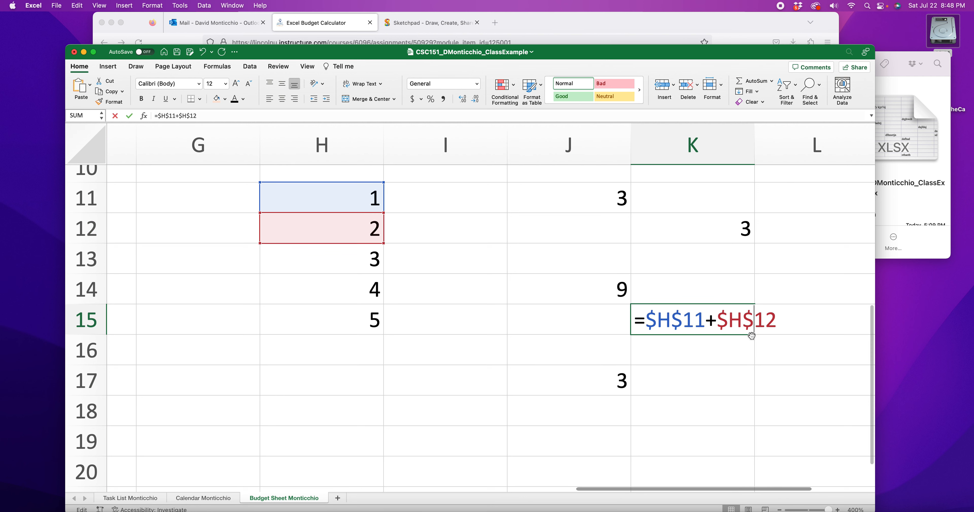
left_click_drag(646, 320, 705, 321)
key("Return")
double_click(542, 290)
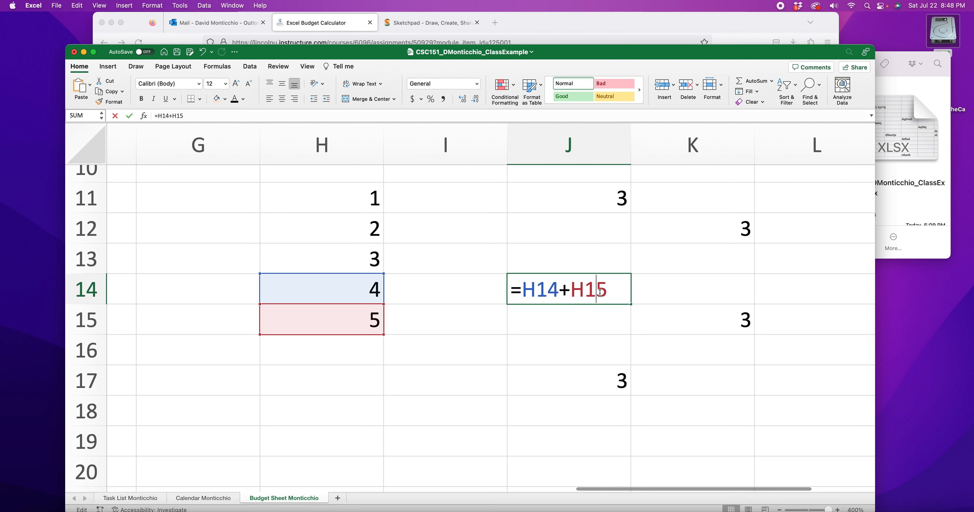
left_click_drag(522, 290, 557, 290)
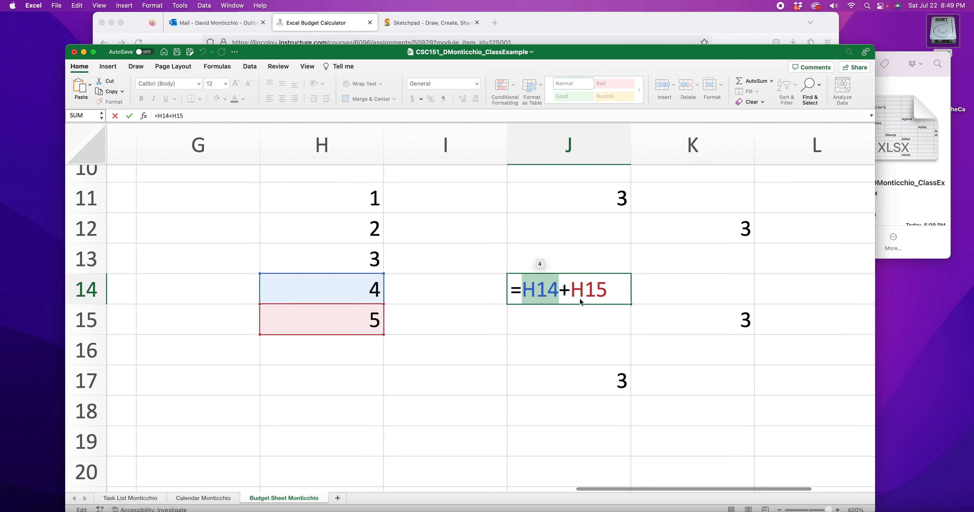
key("Return")
Step: Review the Expenses section's cost per month and number of months columns
scroll(578, 299, "left", 10)
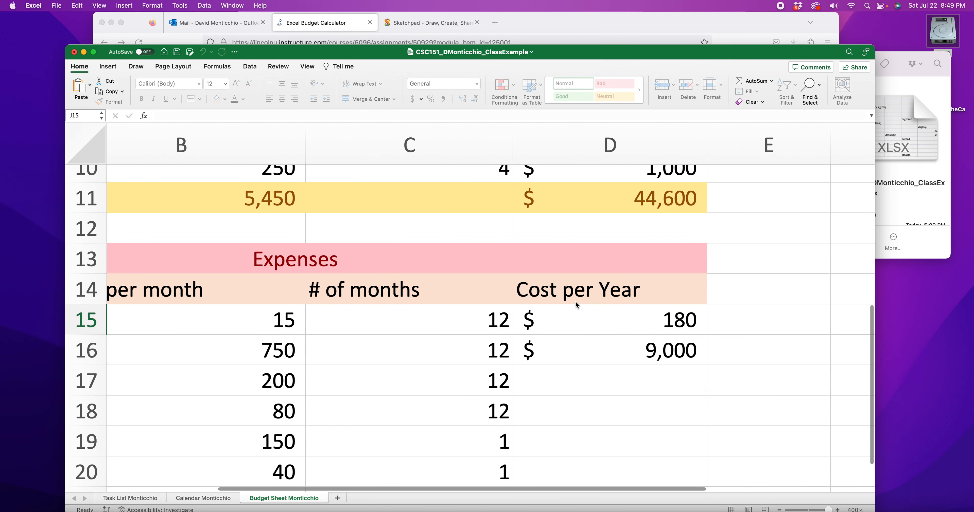
scroll(574, 301, "left", 2)
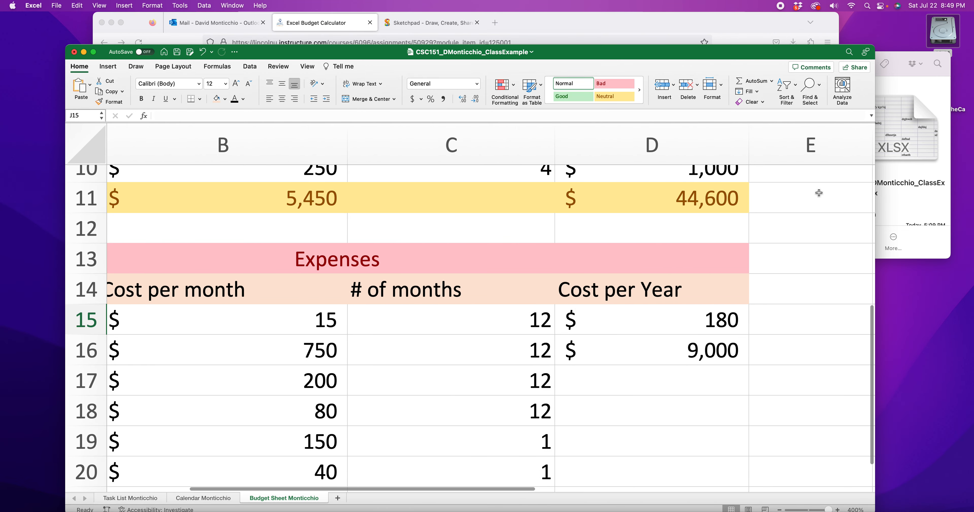
left_click_drag(773, 54, 770, 34)
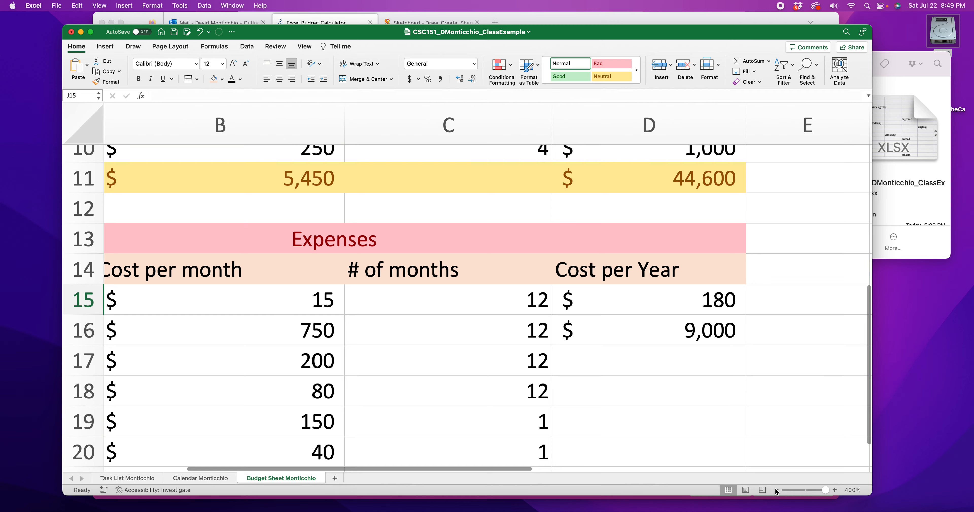
left_click(776, 490)
left_click(777, 490)
left_click(776, 491)
left_click(776, 490)
left_click(777, 491)
left_click(777, 491)
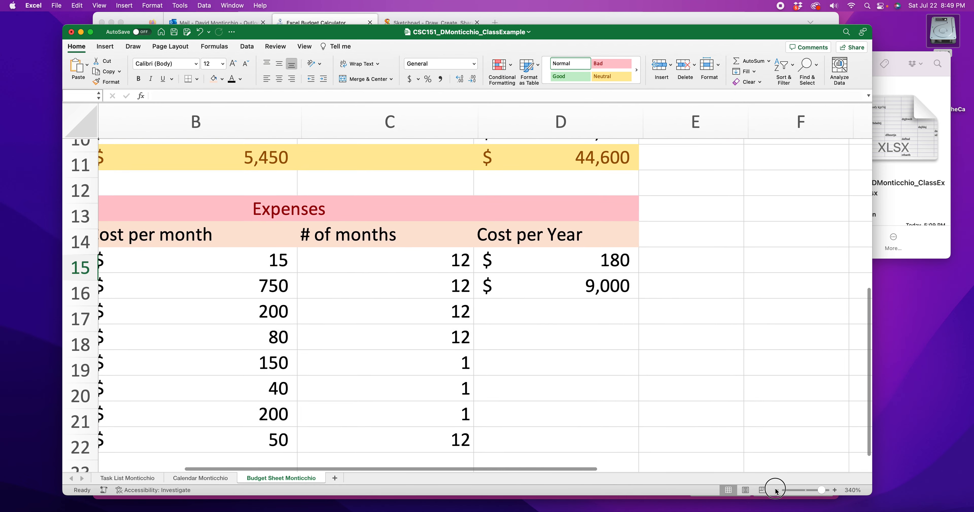
left_click(777, 490)
left_click(776, 490)
left_click_drag(821, 492, 818, 490)
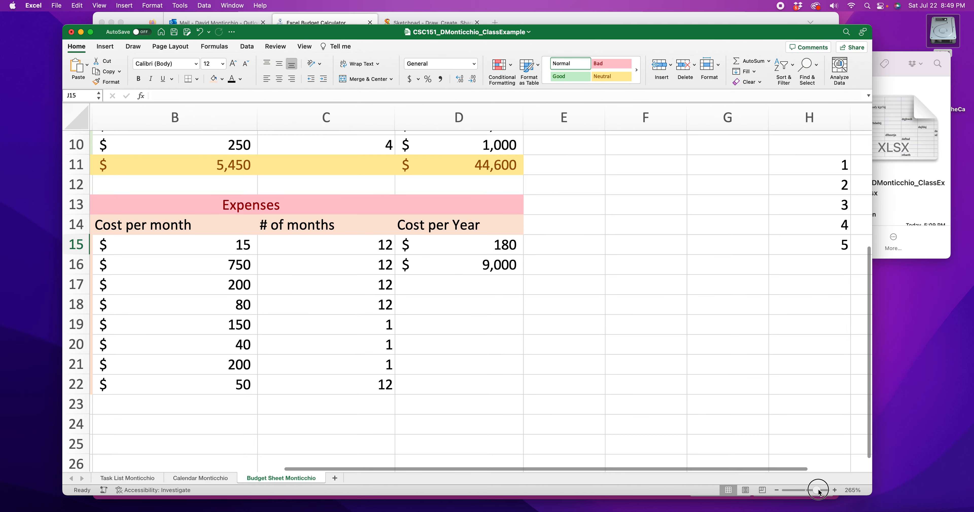
left_click_drag(733, 475, 477, 463)
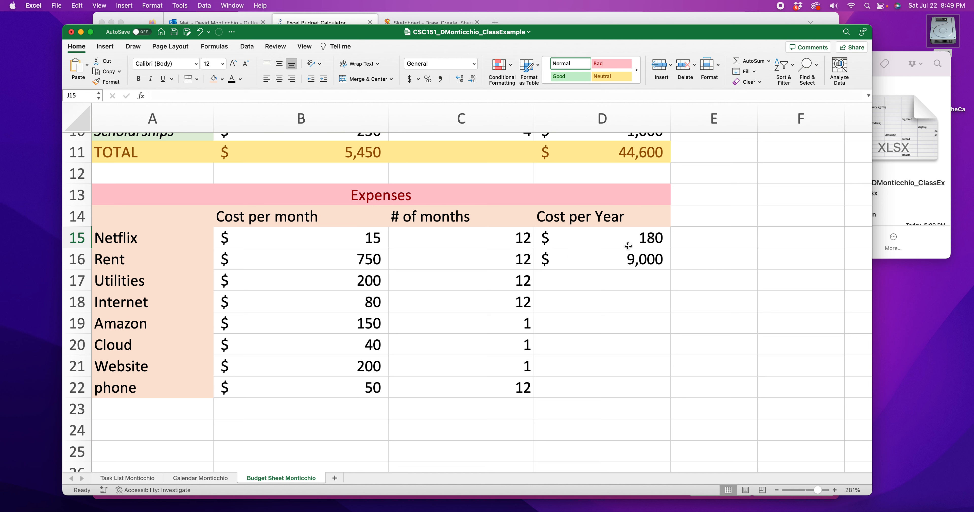
left_click(613, 260)
left_click(511, 261)
left_click(363, 260)
left_click_drag(491, 260, 330, 259)
left_click(441, 283)
left_click_drag(442, 284, 352, 281)
left_click_drag(348, 224, 378, 364)
left_click_drag(448, 210, 445, 387)
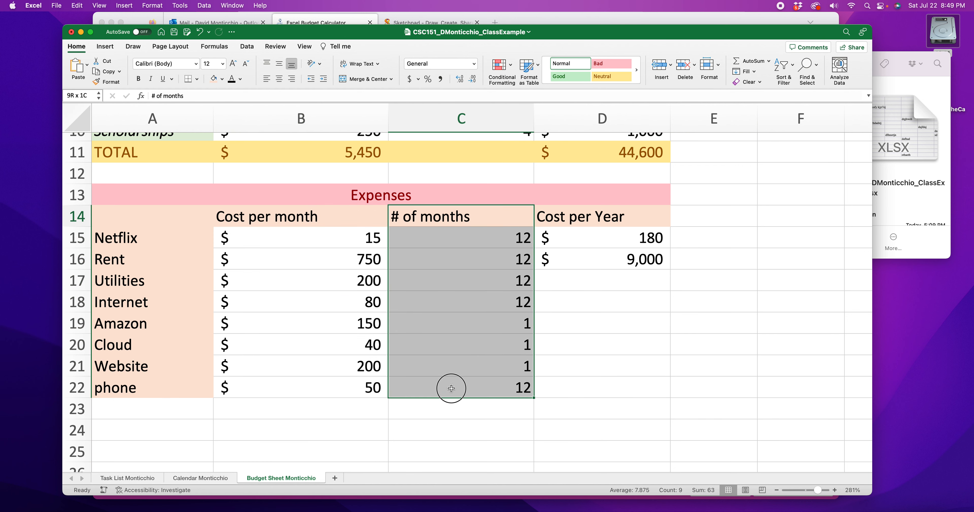
Step: Copy Rent's cost-per-year formula from D16 into D17 through D22 for the remaining expenses
left_click(629, 232)
left_click(472, 242)
left_click(383, 238)
left_click_drag(363, 259, 601, 260)
left_click_drag(554, 282, 596, 301)
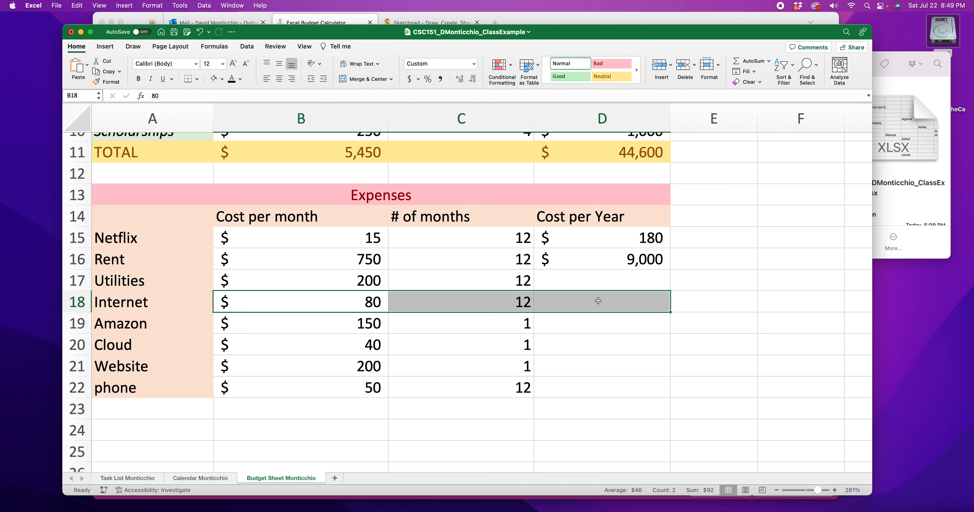
left_click(615, 300)
left_click(584, 281)
left_click(646, 261)
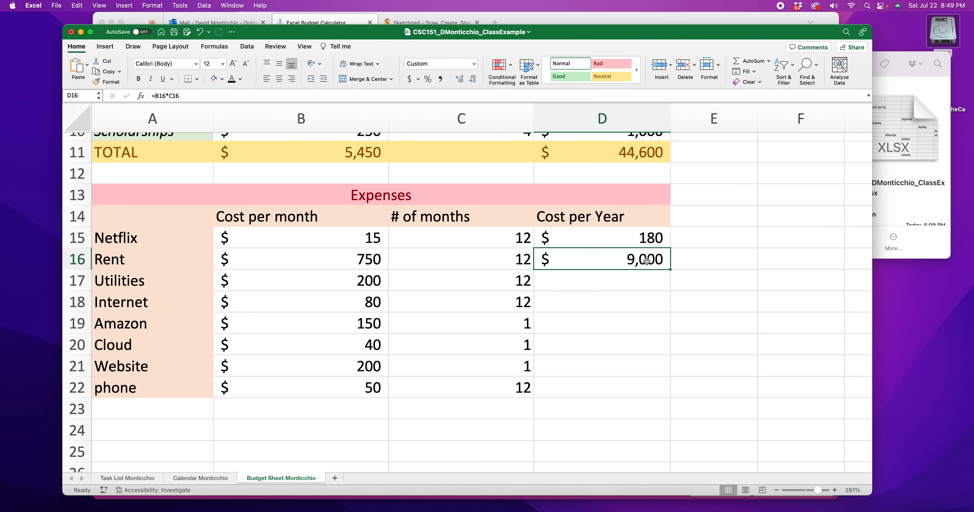
key("cmd+c")
left_click(630, 282)
key("cmd+v")
left_click(652, 310)
key("cmd+v")
left_click(630, 323)
key("cmd+v")
left_click(629, 344)
key("cmd+v")
left_click(629, 367)
key("cmd+v")
left_click(630, 392)
key("cmd+v")
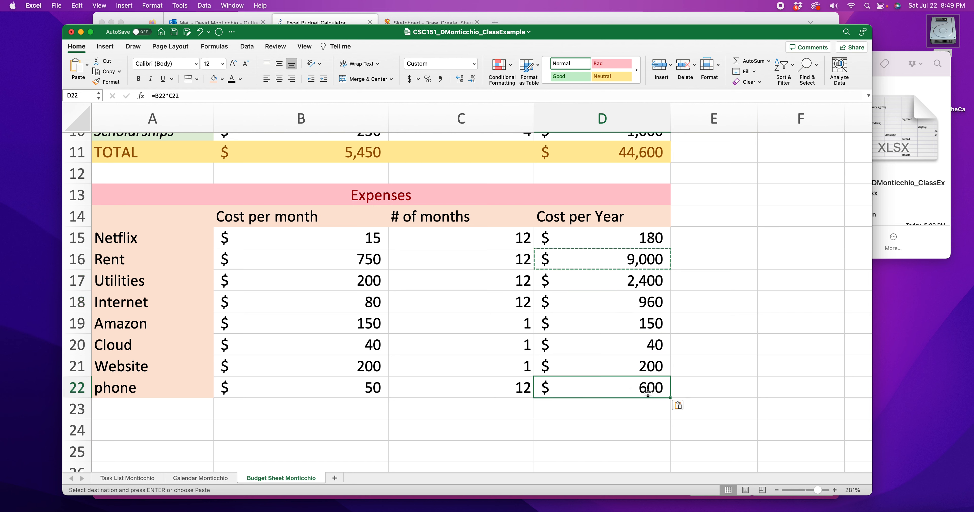
double_click(630, 393)
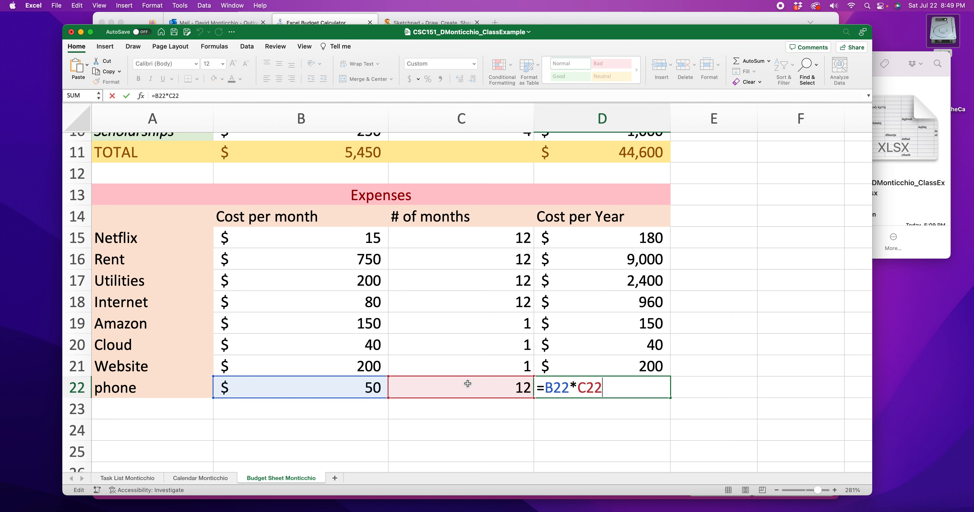
key("Return")
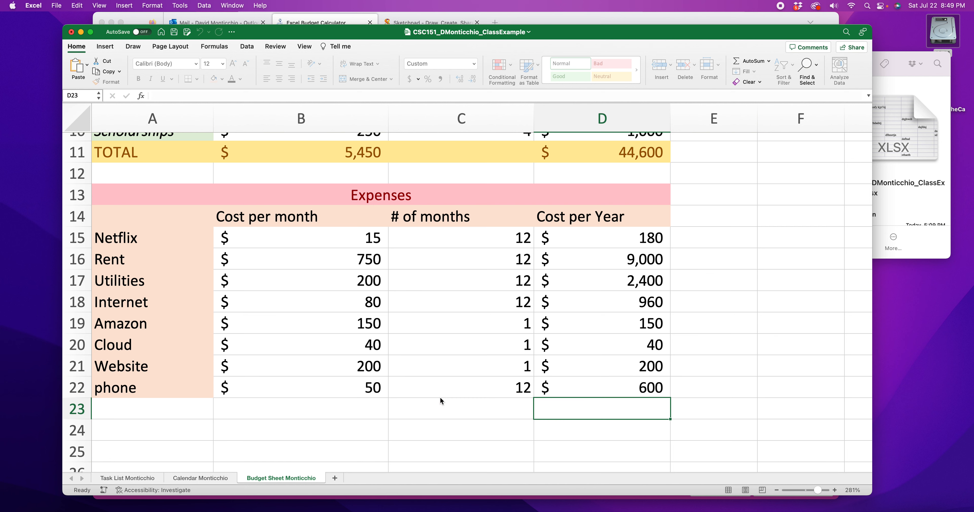
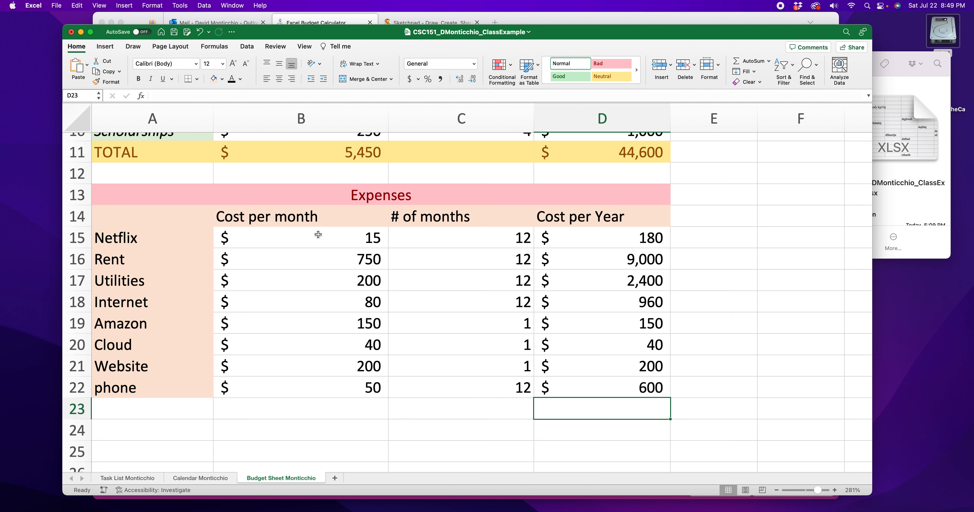
Step: Apply the Neutral cell style to the expenses total row, A23 through D23
left_click_drag(316, 233, 337, 391)
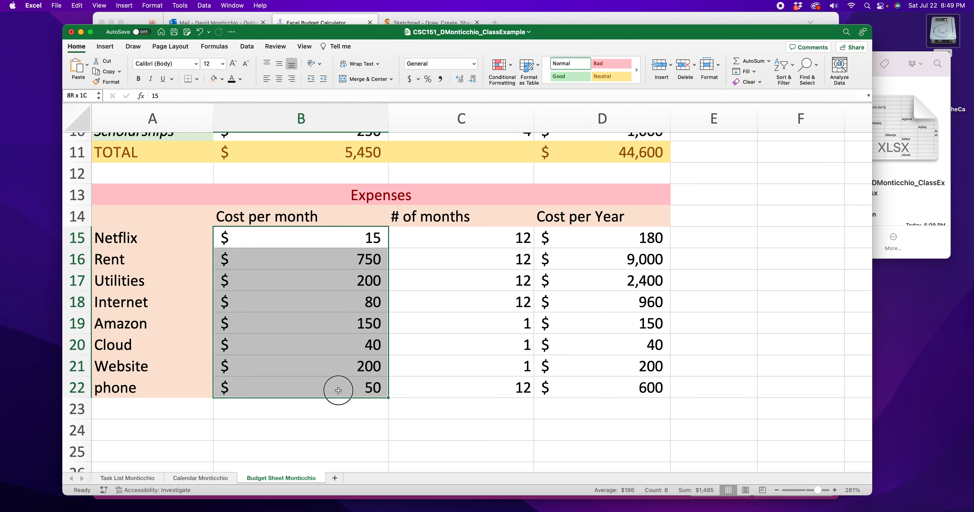
left_click_drag(227, 281, 644, 280)
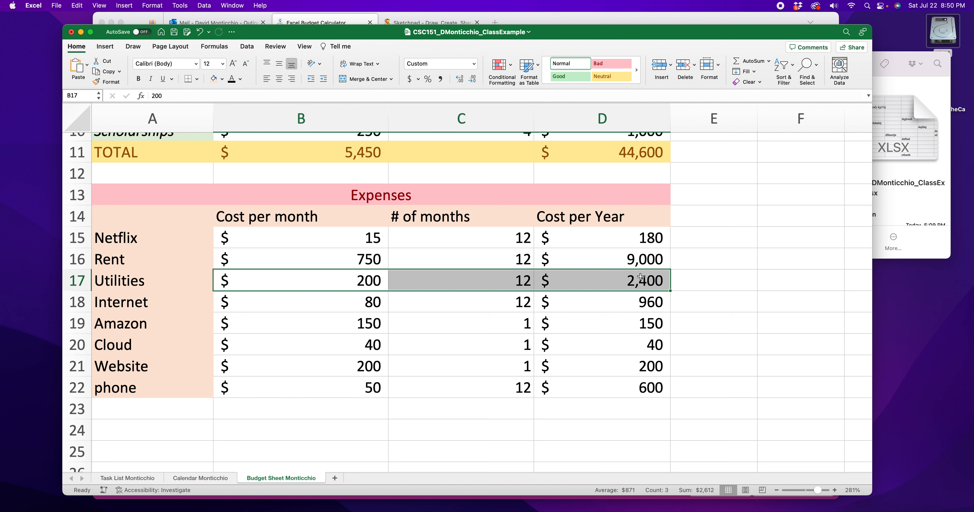
left_click_drag(126, 407, 587, 412)
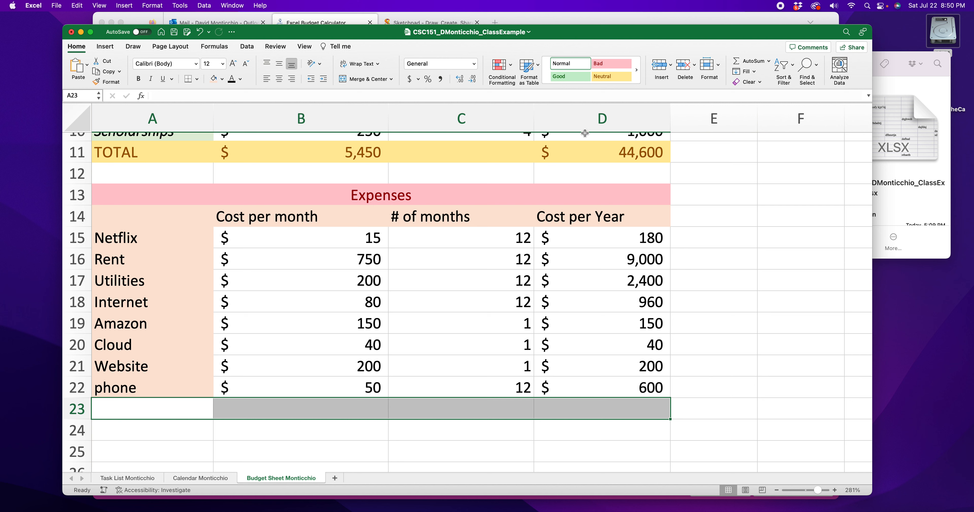
left_click(605, 80)
Step: Label cell A23 as TOTAL
double_click(156, 405)
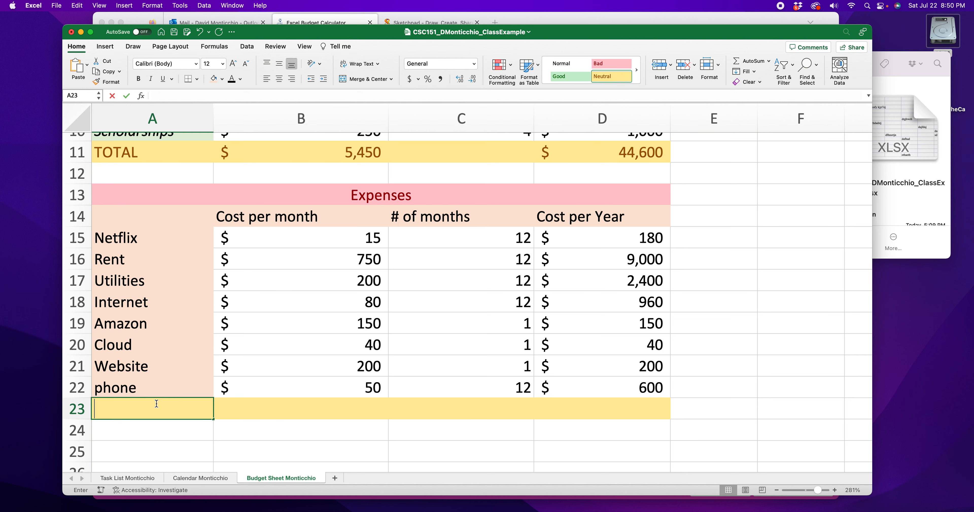
type("Tota")
key("BackSpace")
key("BackSpace")
key("BackSpace")
key("BackSpace")
type("OTAL")
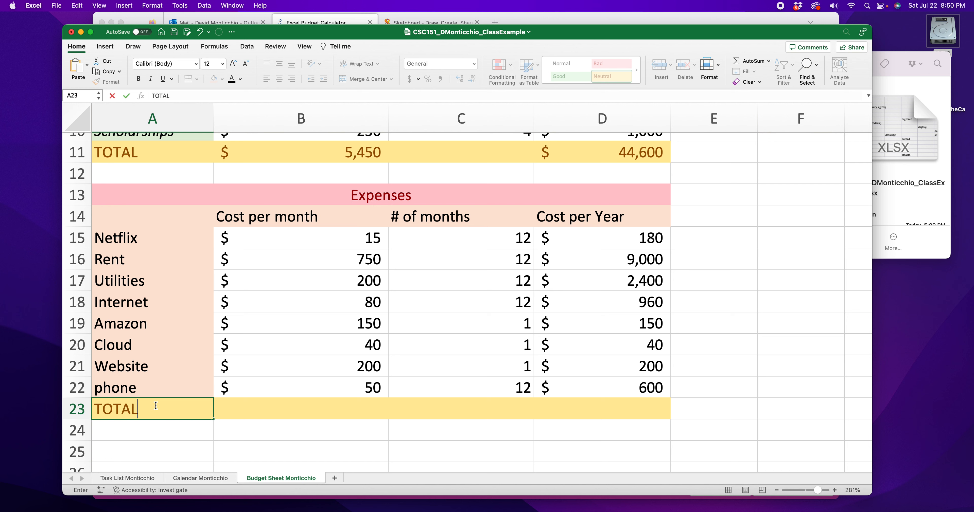
Step: Enter a SUM formula in B23 totalling the monthly costs in B15:B22
left_click(239, 411)
type("=SUM")
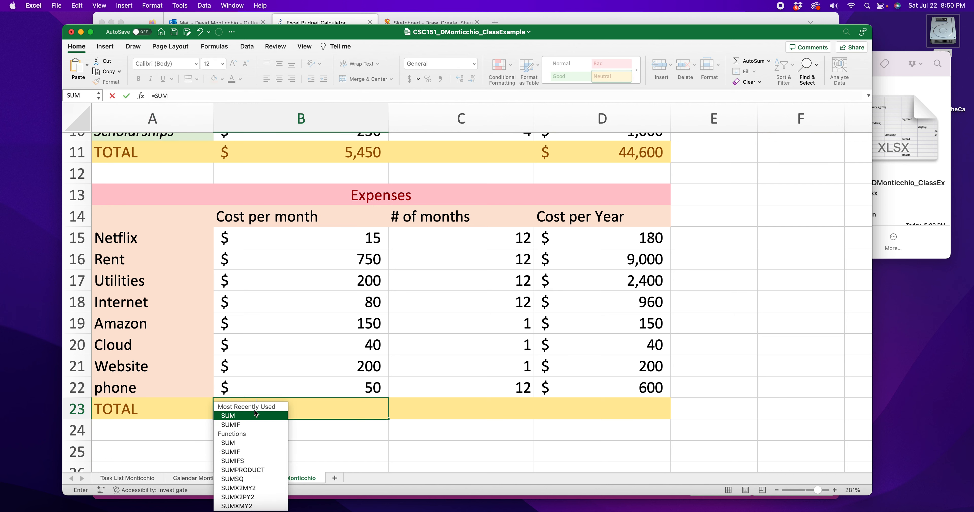
double_click(255, 415)
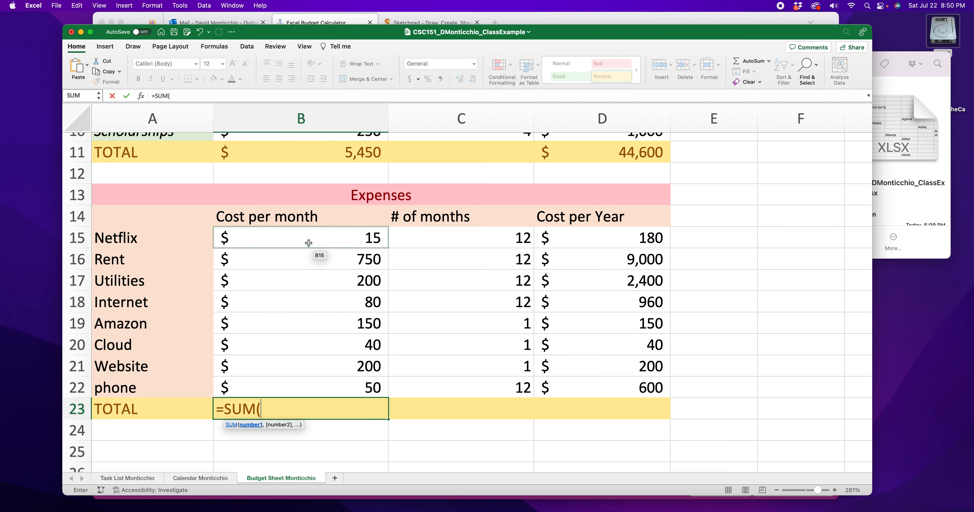
left_click_drag(312, 239, 330, 389)
type(")")
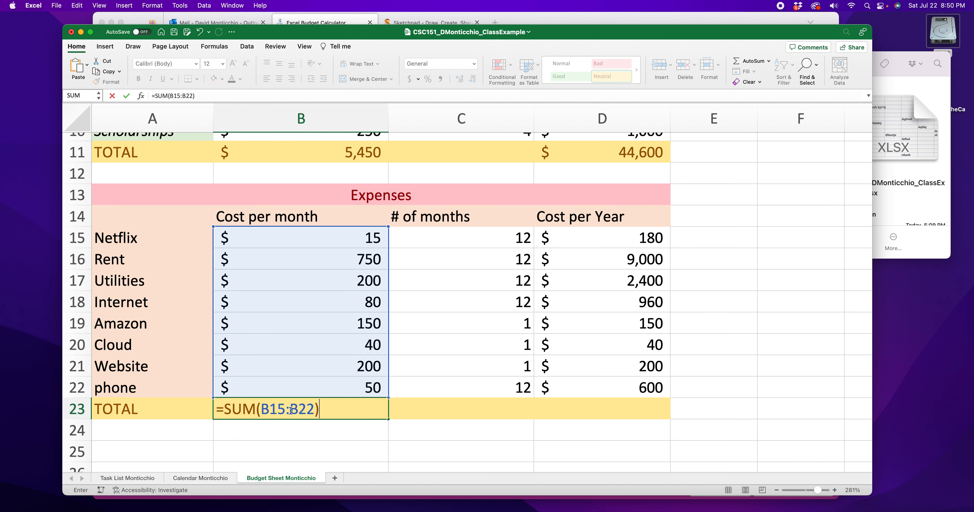
key("Return")
Step: Enter a SUM formula in D23 totalling the yearly costs in D15:D22
left_click(549, 413)
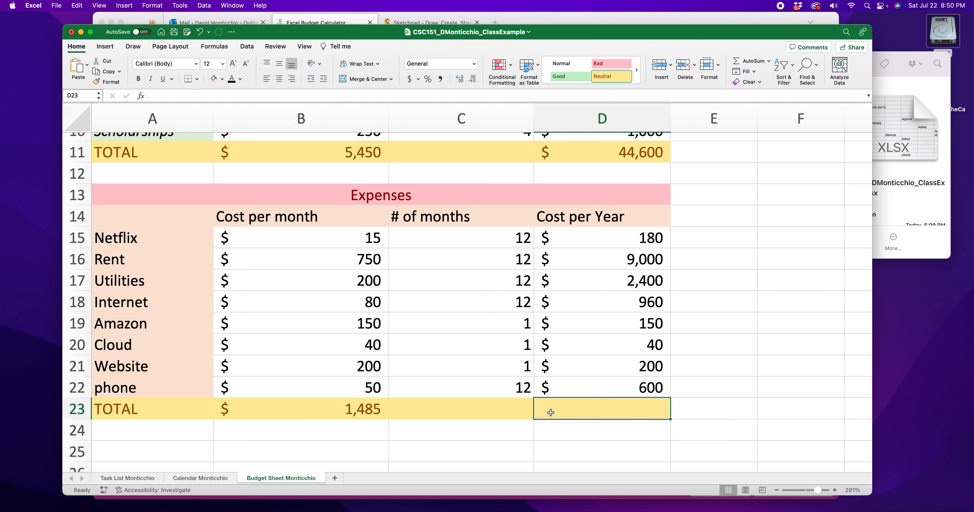
type("=")
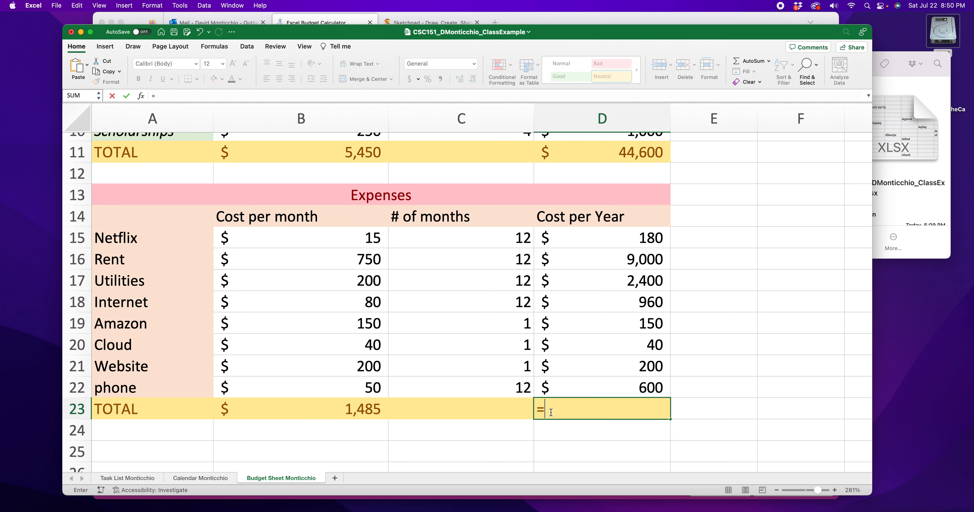
type("SUM(")
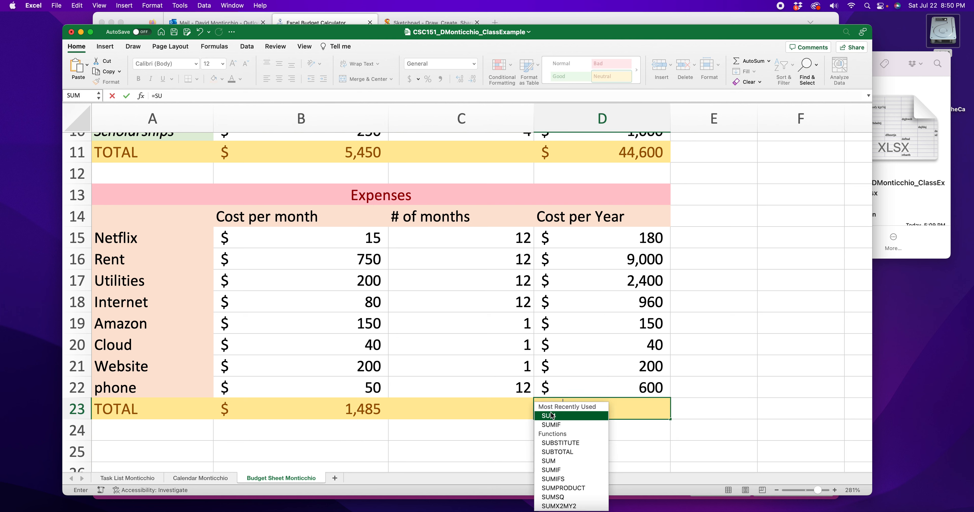
left_click_drag(608, 244, 631, 387)
type(")")
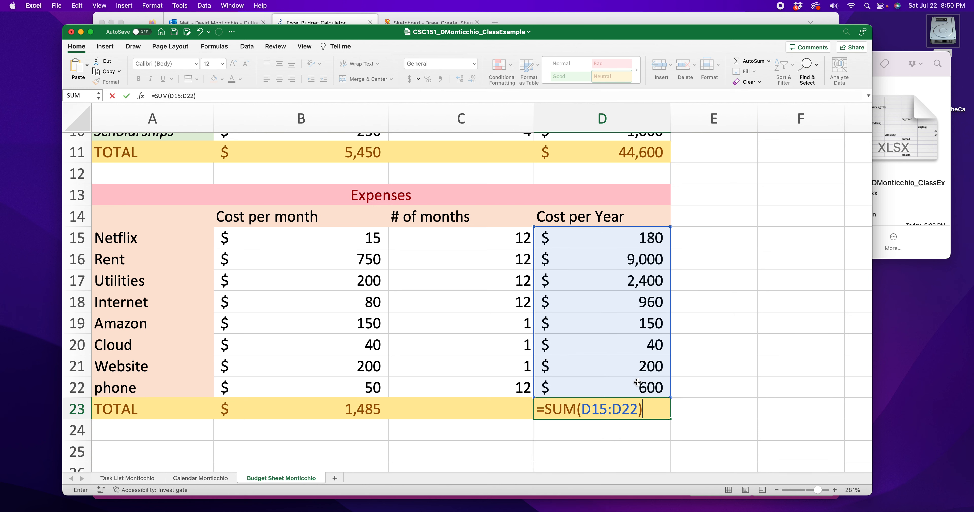
key("Return")
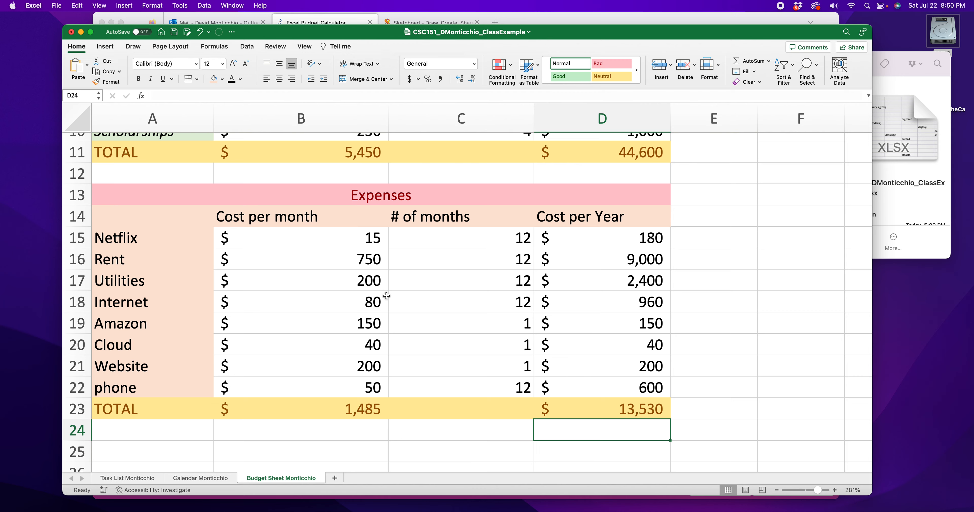
Step: Inspect the income and expense total formulas and the expense cost ranges for correctness
scroll(386, 296, "up", 5)
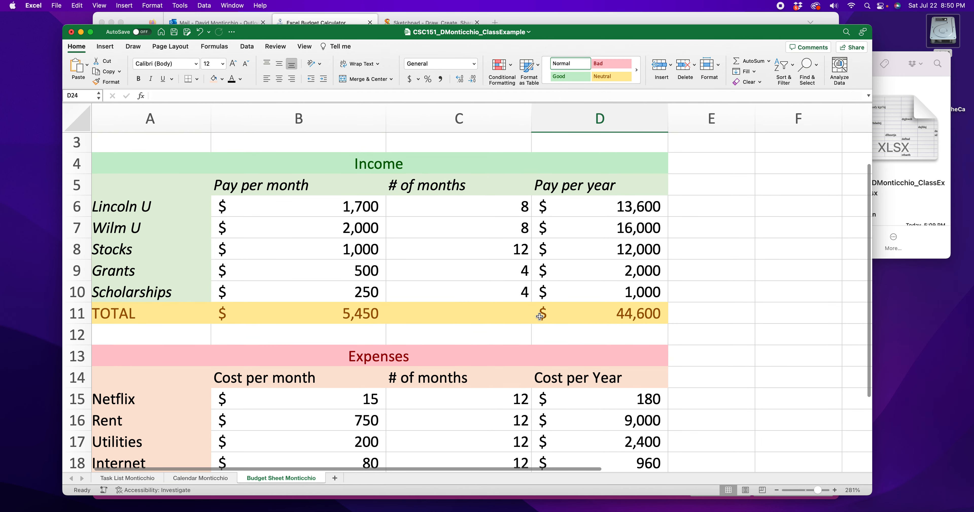
scroll(540, 317, "down", 5)
left_click(364, 176)
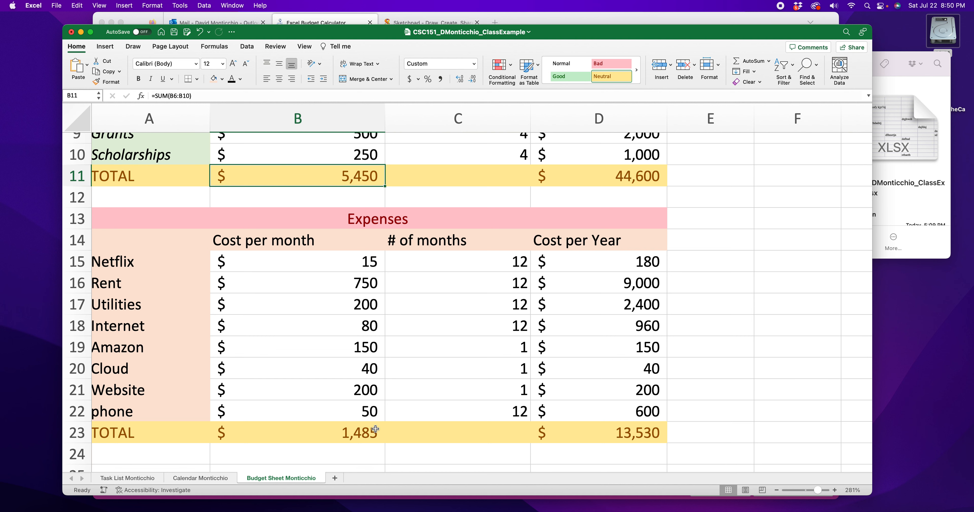
left_click(346, 437)
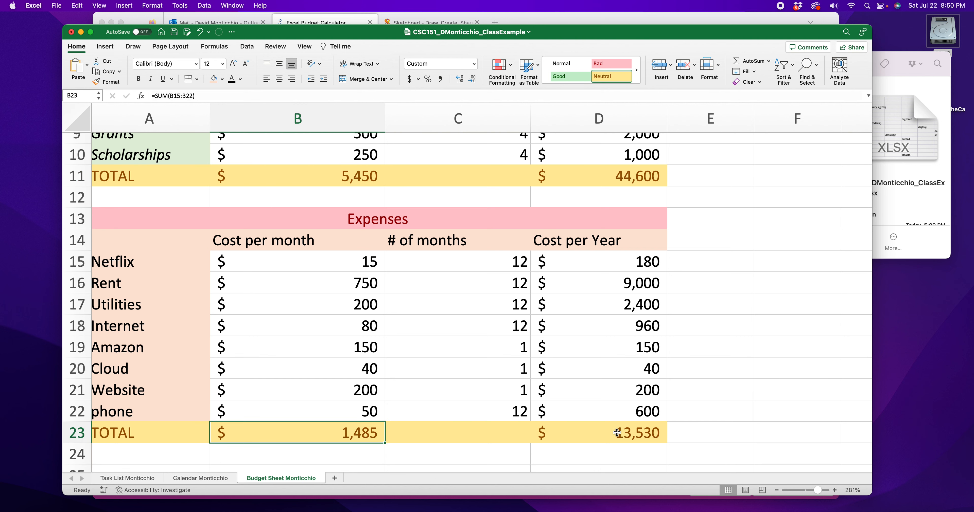
left_click(635, 441)
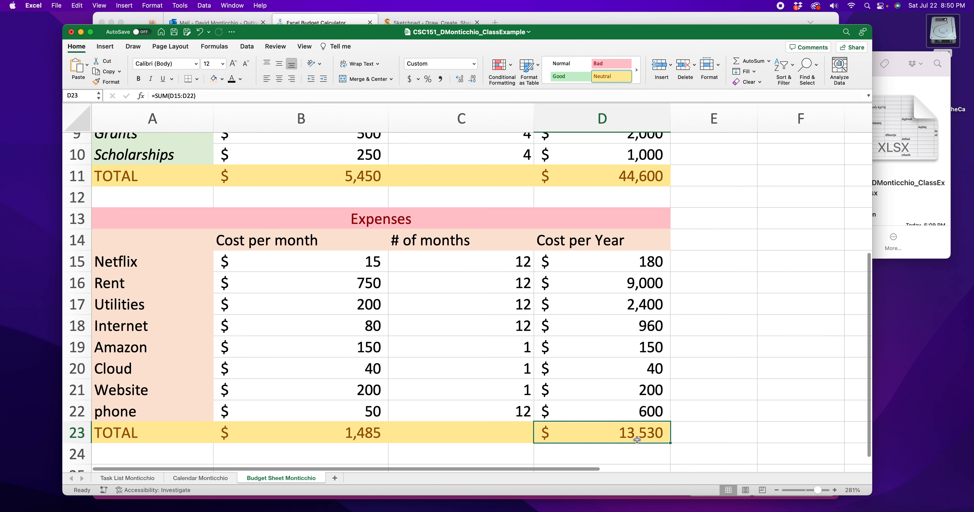
scroll(637, 440, "up", 2)
left_click(626, 221)
scroll(626, 222, "down", 6)
scroll(624, 225, "up", 7)
scroll(623, 227, "down", 4)
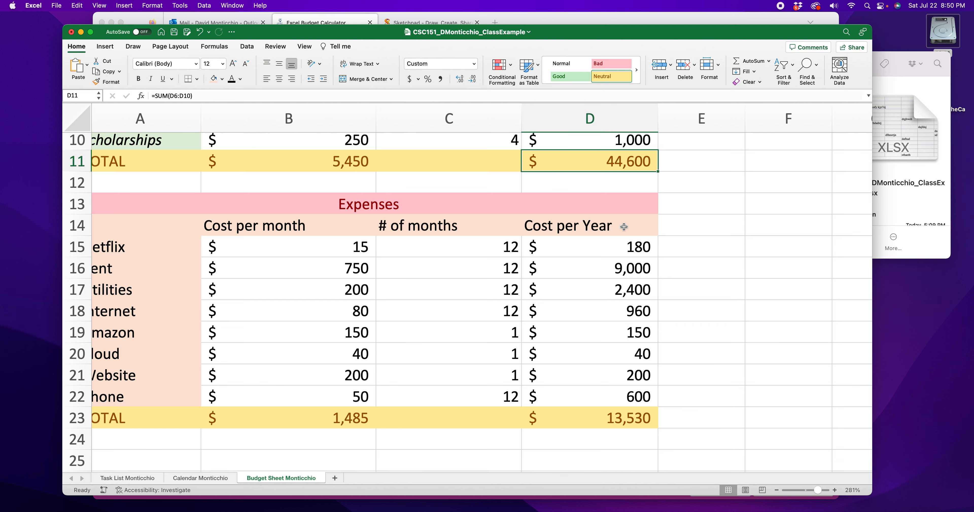
scroll(246, 272, "left", 2)
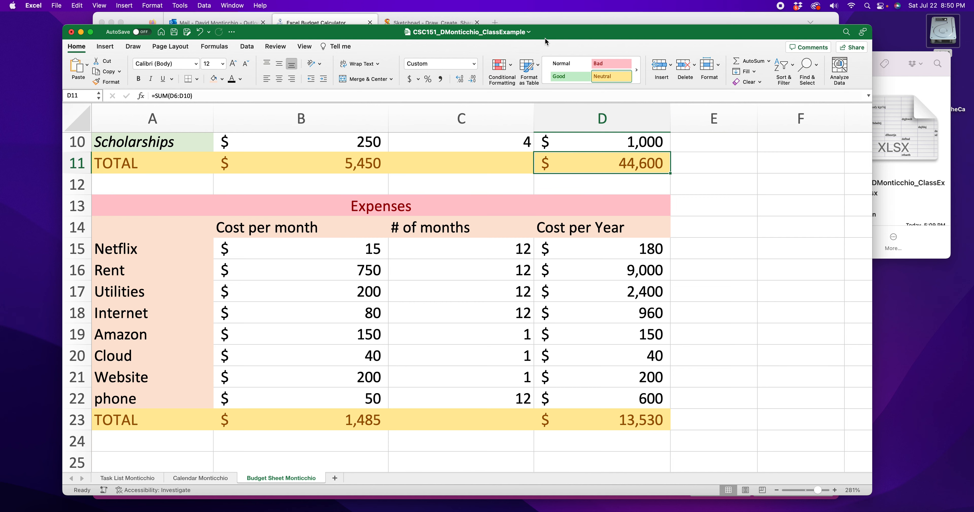
left_click_drag(289, 247, 325, 398)
scroll(527, 299, "up", 5)
left_click_drag(348, 249, 350, 354)
left_click(797, 273)
scroll(573, 272, "down", 5)
scroll(586, 271, "up", 1)
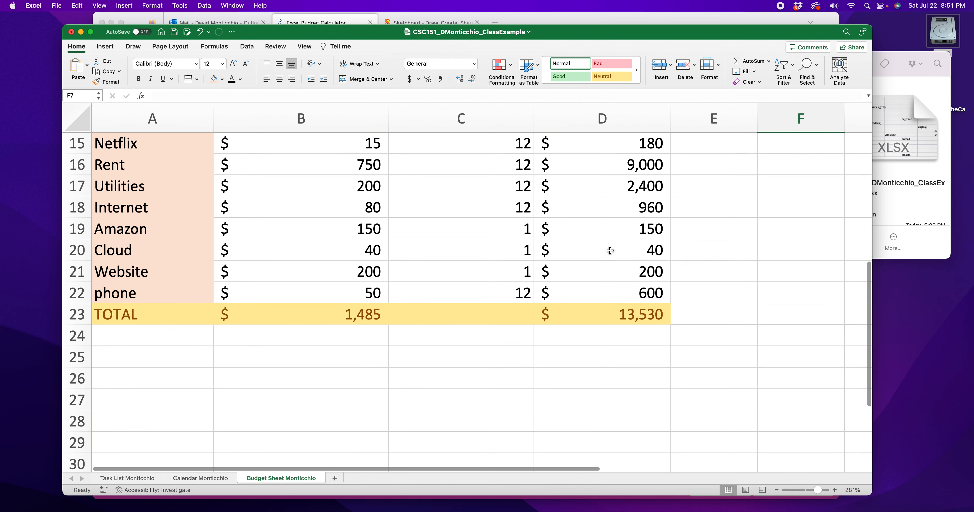
double_click(624, 227)
key("Return")
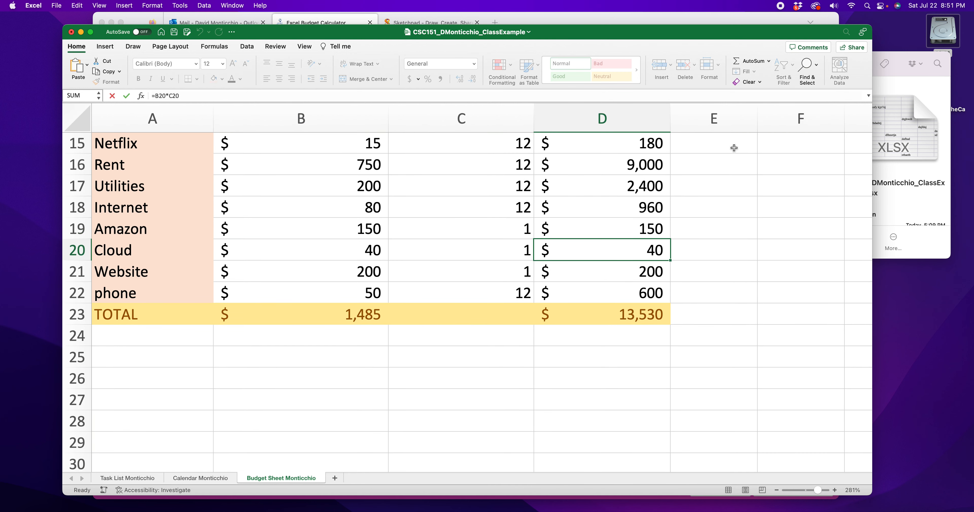
Step: Switch to the browser to check the rubric's Grand Totals section, then return to the workbook
left_click(625, 23)
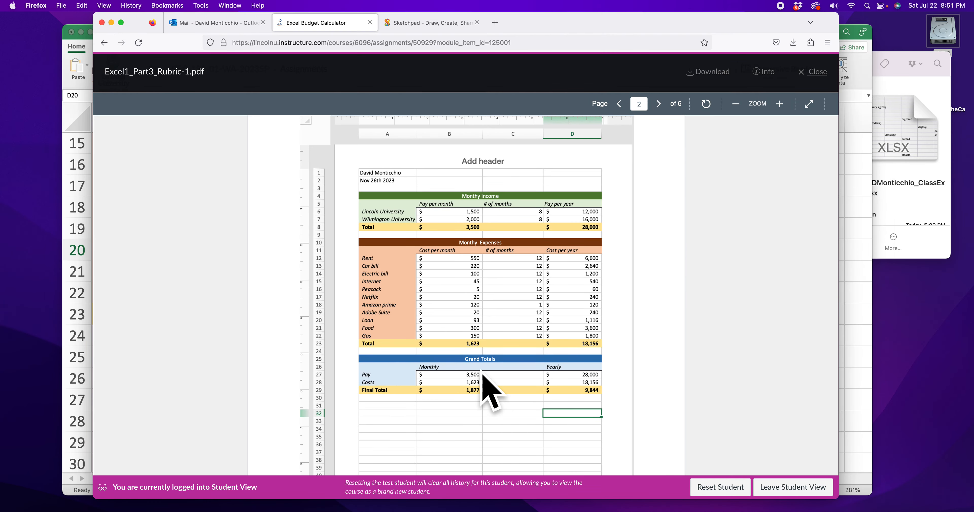
left_click(849, 367)
scroll(317, 322, "down", 1)
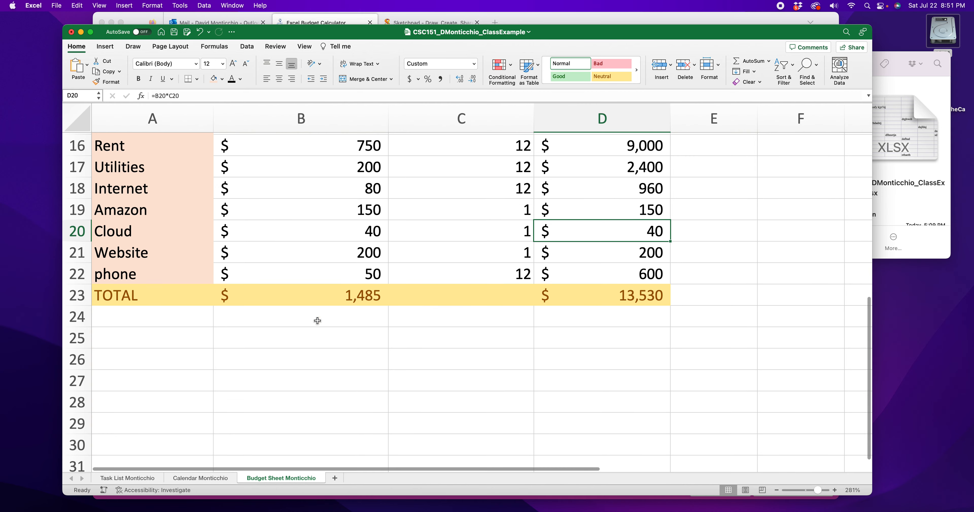
Step: Apply the Accent1 cell style to row 25 across columns A to D
left_click(141, 330)
left_click_drag(171, 334, 587, 333)
left_click(637, 71)
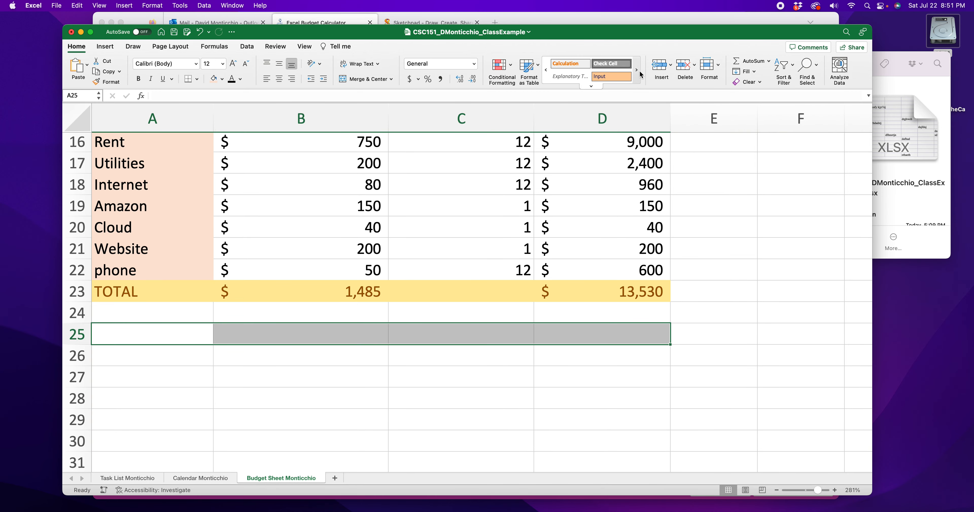
left_click(590, 87)
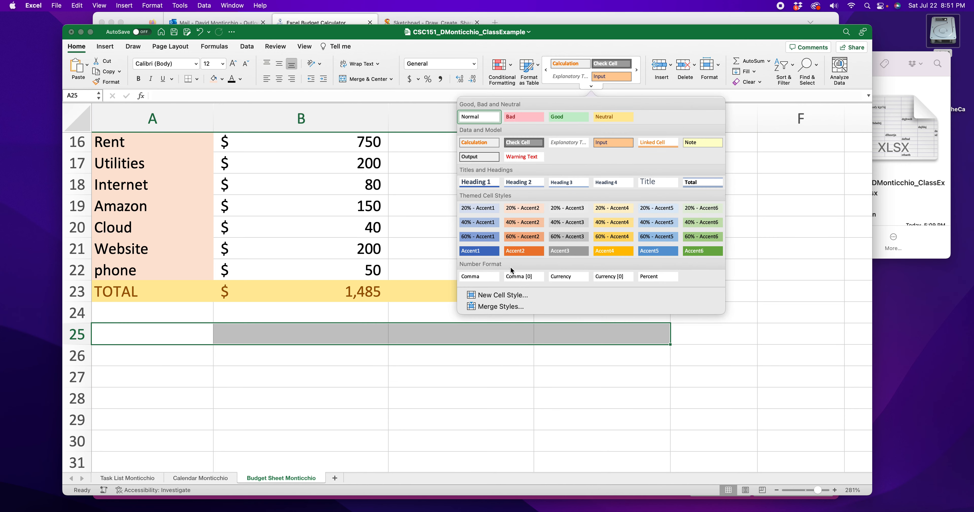
left_click(479, 251)
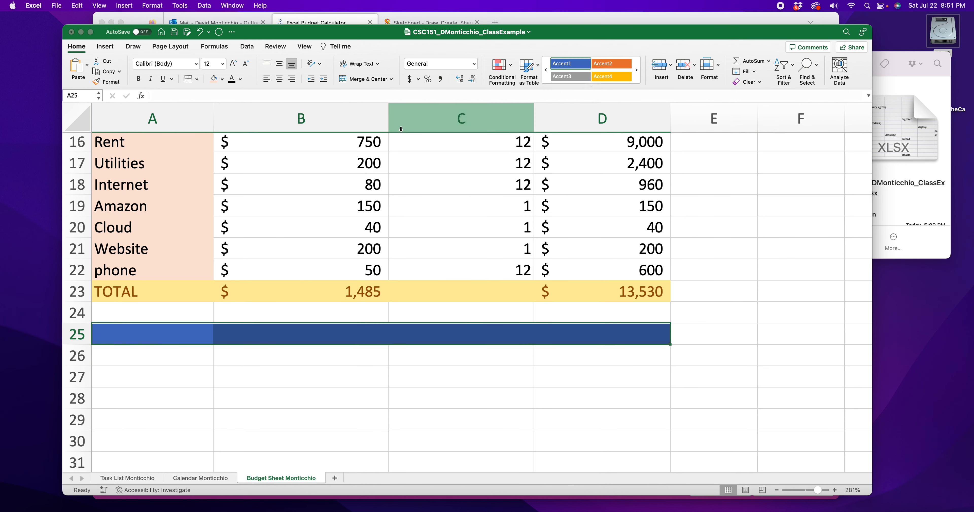
Step: Merge and center A25:D25 and title it Grand Totals
left_click(361, 79)
double_click(389, 337)
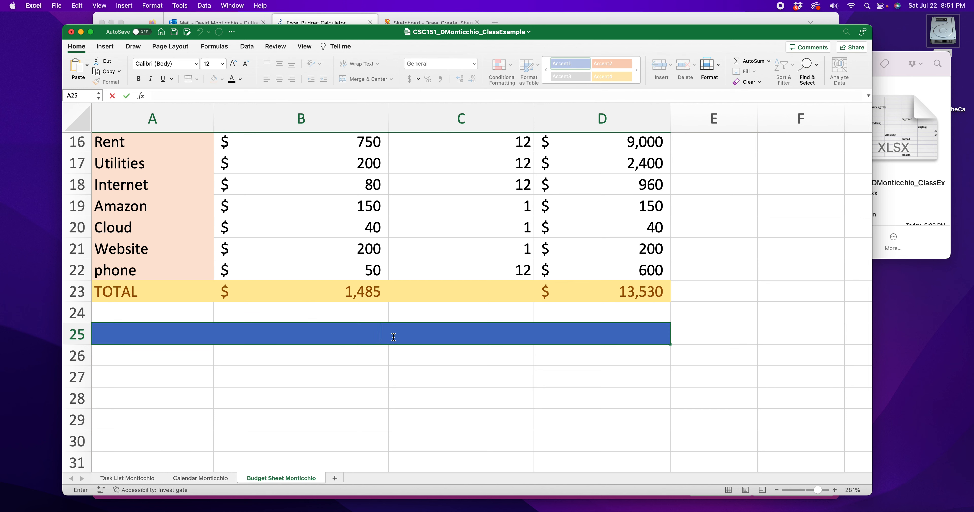
type("Grand Totals")
left_click(397, 377)
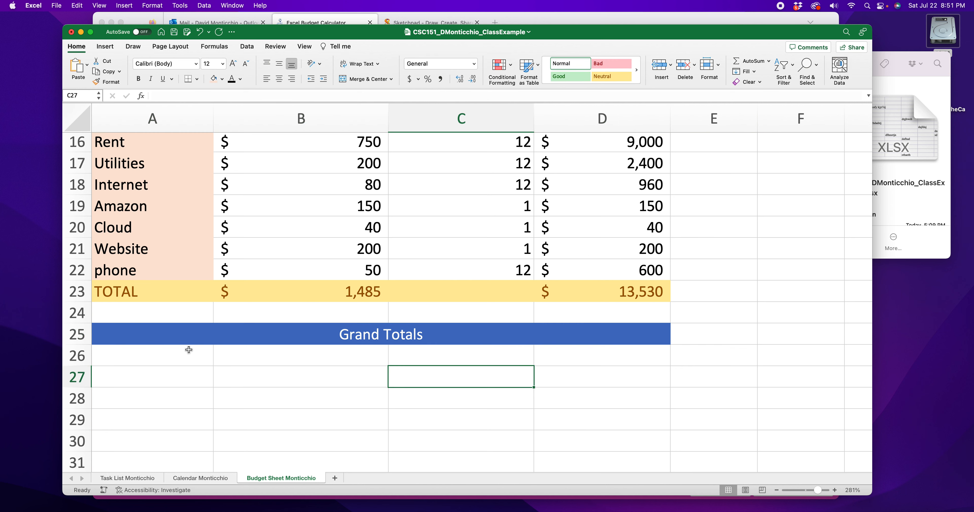
Step: Fill A26:D26 with a light blue theme color
left_click_drag(186, 358, 574, 352)
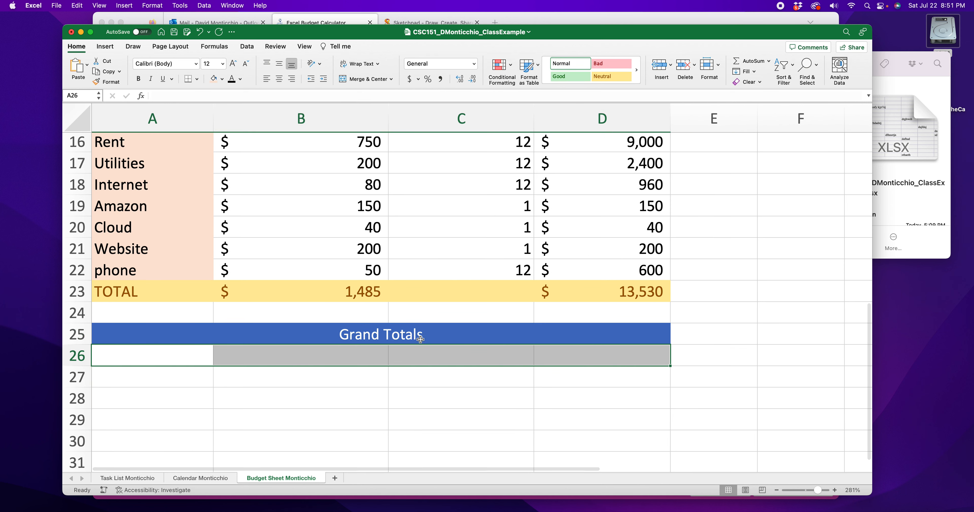
left_click(222, 79)
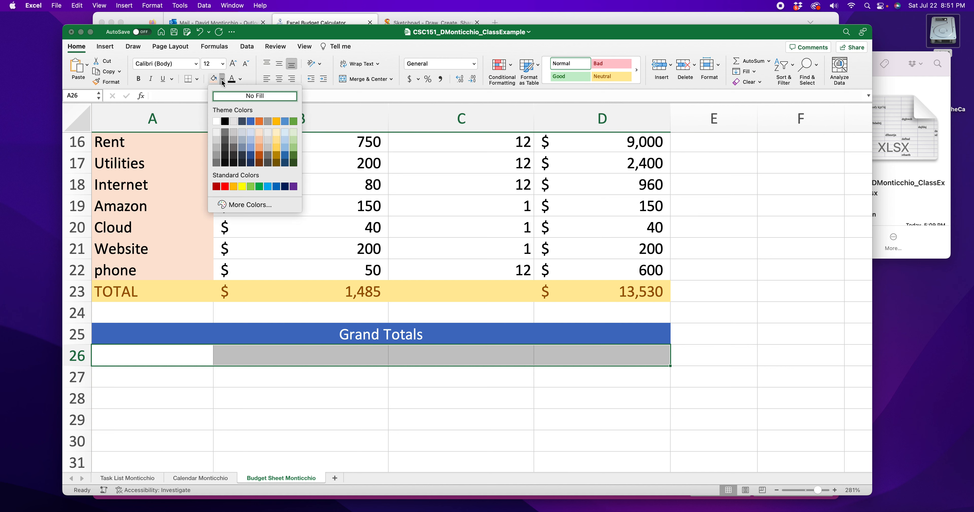
left_click(249, 132)
Step: Apply the same light blue fill to cells A27:A28
left_click_drag(171, 373, 179, 403)
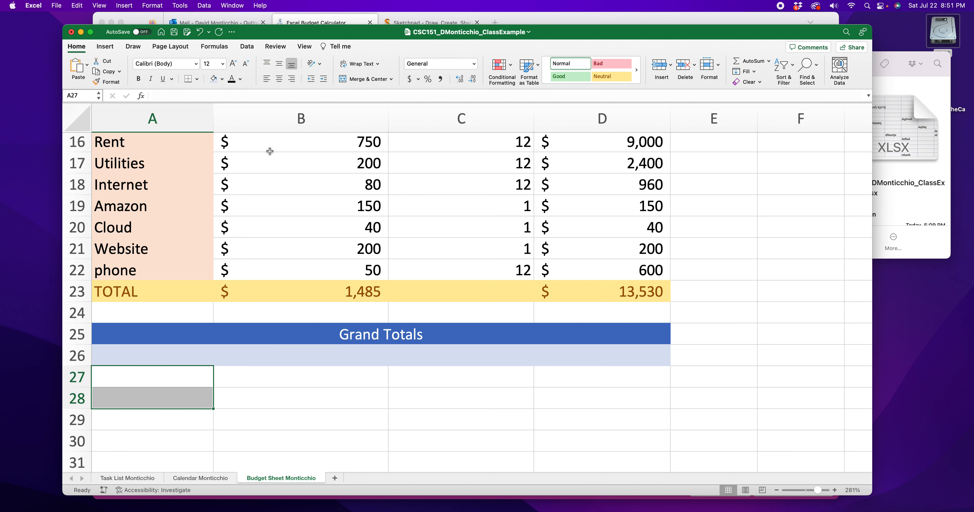
left_click(214, 78)
left_click(328, 429)
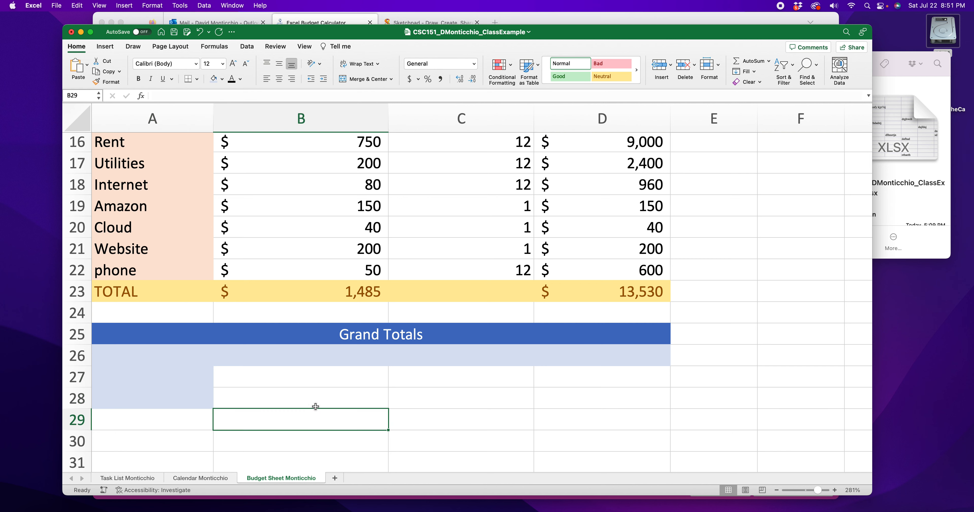
Step: Enter the heading Monthly Totals in B26, correcting the typo
left_click(289, 357)
scroll(299, 363, "up", 1)
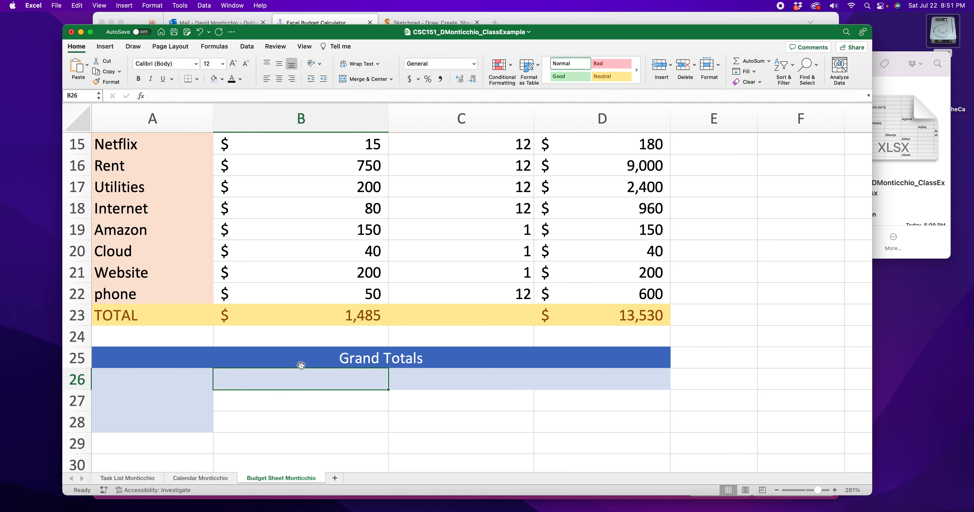
type("Montghly Totals")
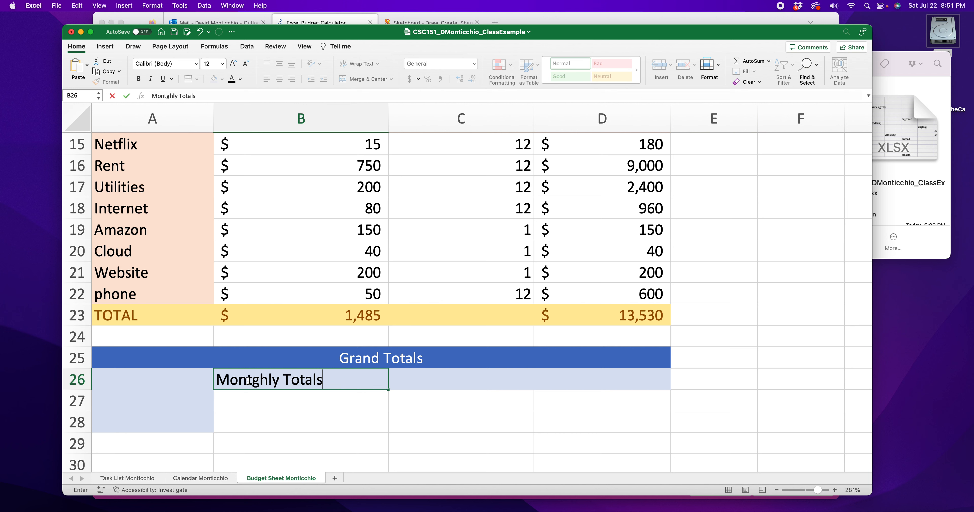
left_click(256, 381)
key("BackSpace")
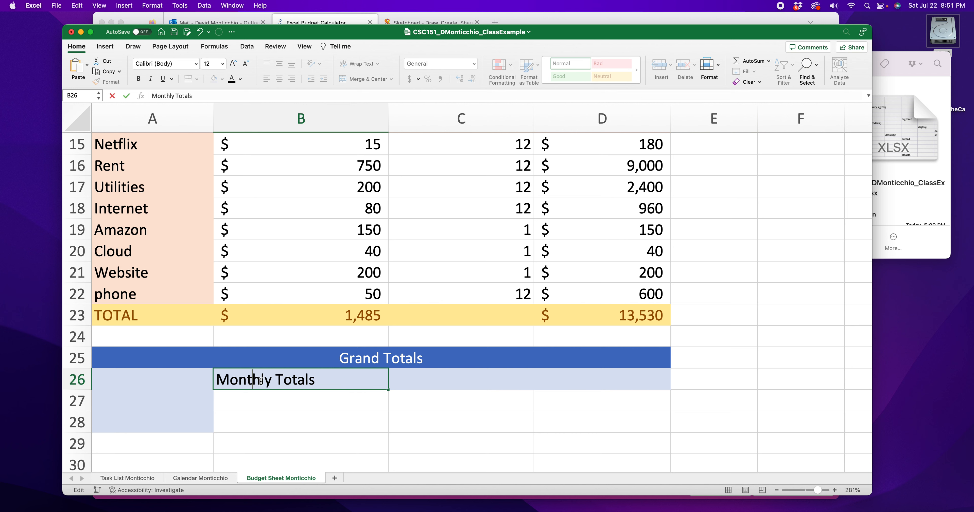
Step: Enter the heading Yearly Totals in D26
left_click(599, 384)
type("Yearly Totals")
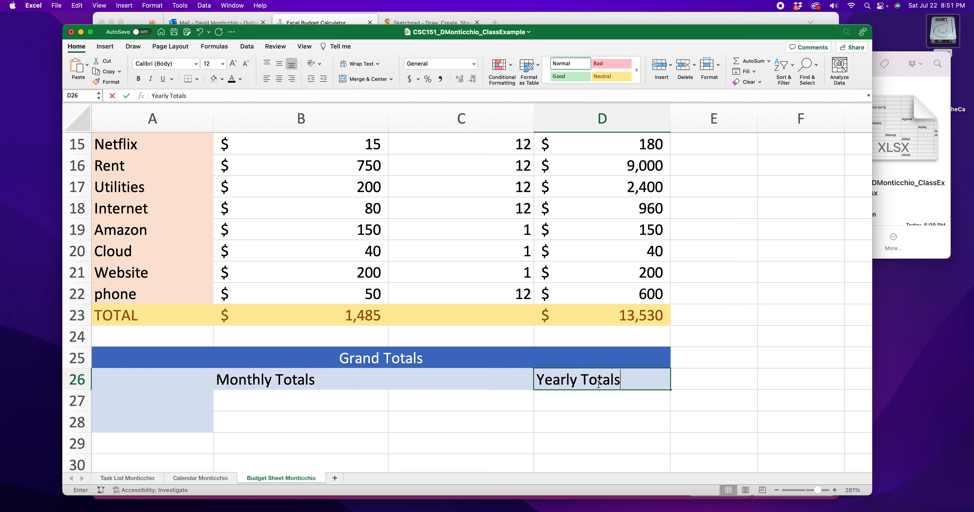
key("Return")
Step: Italicize the Yearly Totals and Monthly Totals headings
left_click(628, 382)
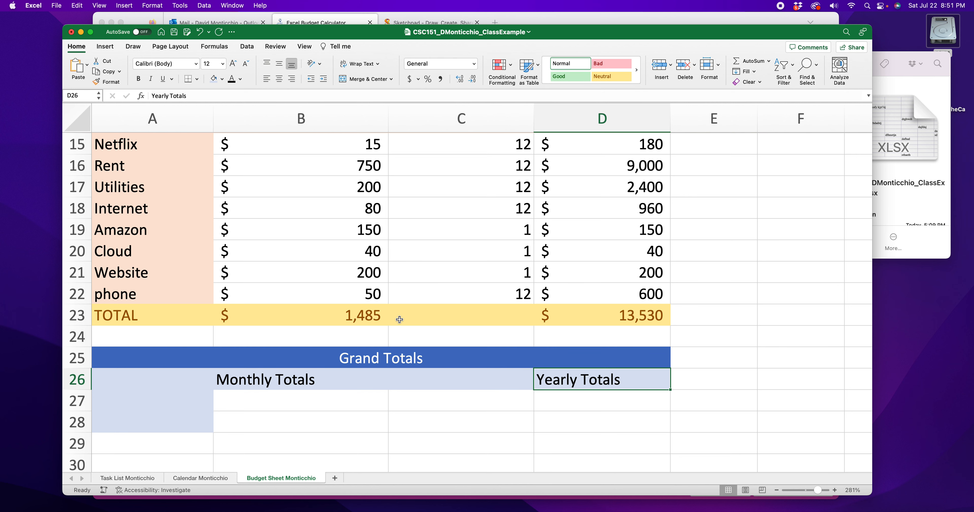
left_click(150, 78)
left_click(297, 391)
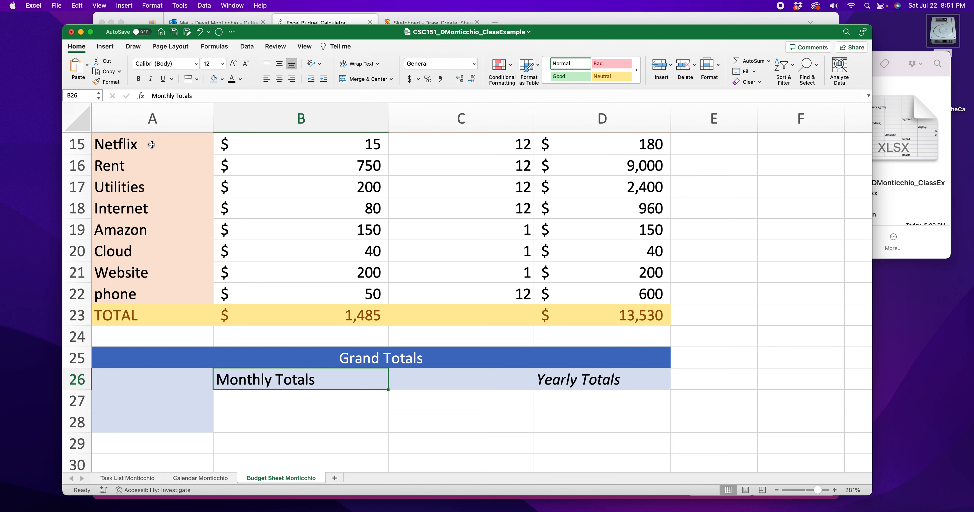
left_click(151, 78)
Step: Italicize the expense item names in column A and the expense column headings
left_click_drag(140, 300, 137, 210)
left_click(150, 79)
left_click_drag(261, 188, 576, 185)
left_click(150, 79)
Step: Italicize cells A27:A28 in the Grand Totals section
scroll(268, 273, "down", 5)
scroll(268, 273, "down", 5)
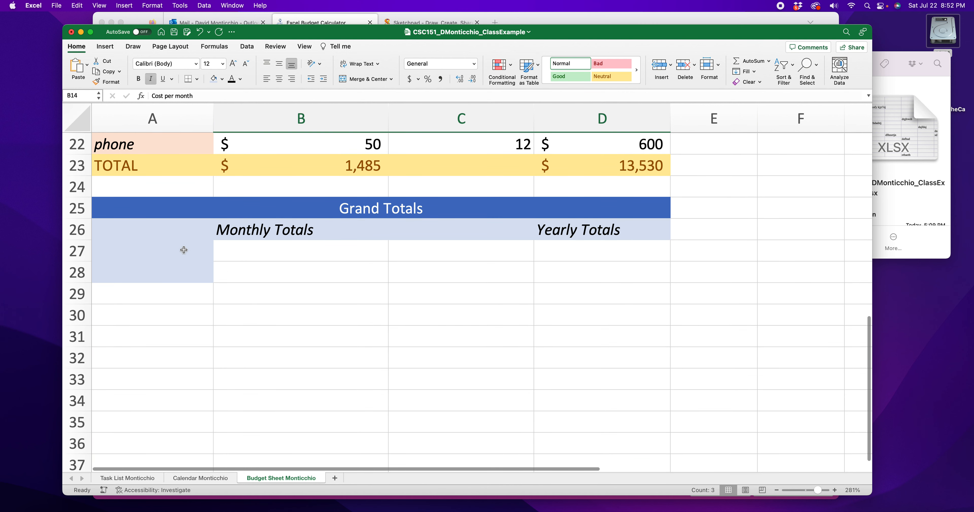
left_click_drag(174, 250, 172, 272)
left_click(156, 78)
Step: Enter the label Income in A27
double_click(143, 259)
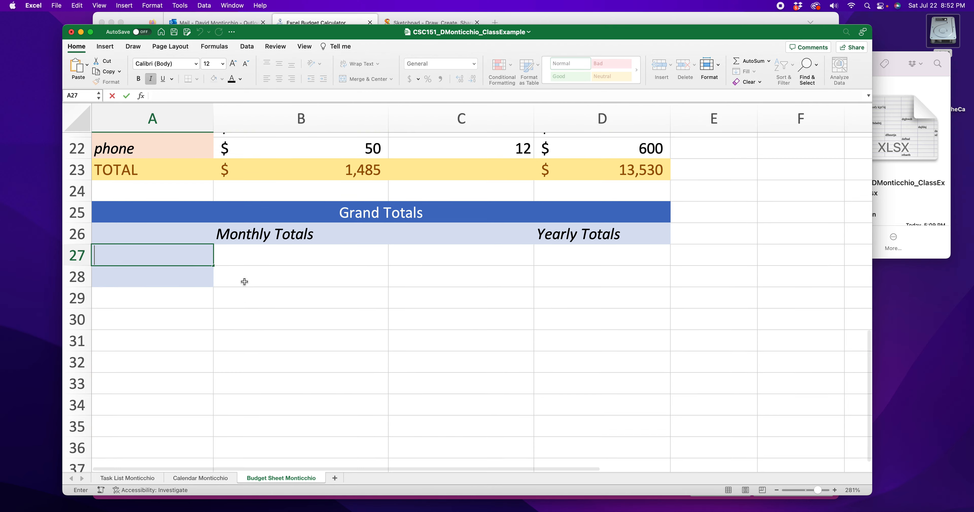
scroll(244, 281, "up", 9)
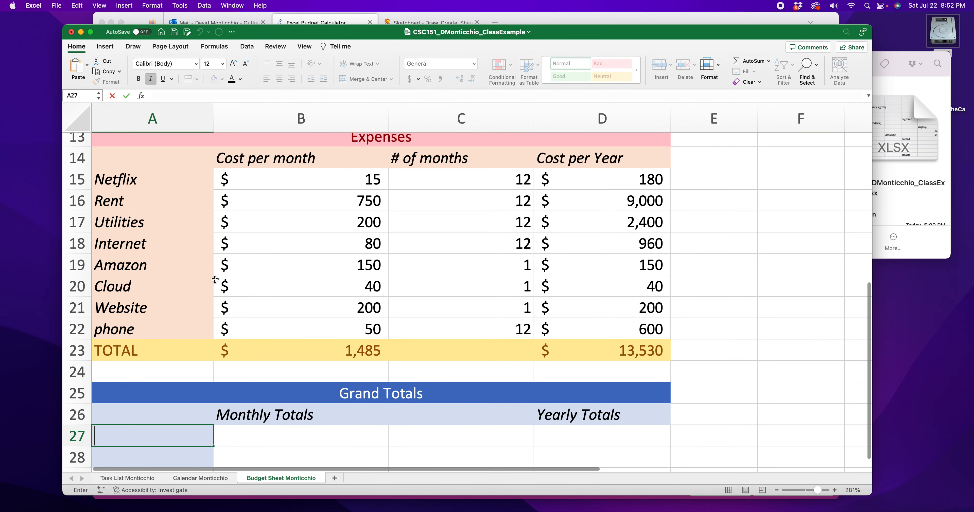
scroll(278, 202, "down", 5)
scroll(276, 206, "up", 17)
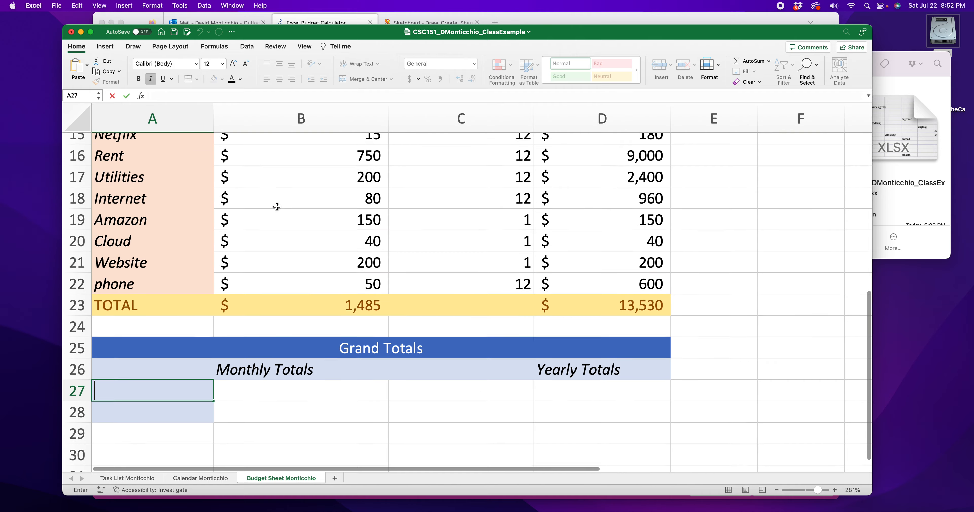
scroll(276, 208, "down", 20)
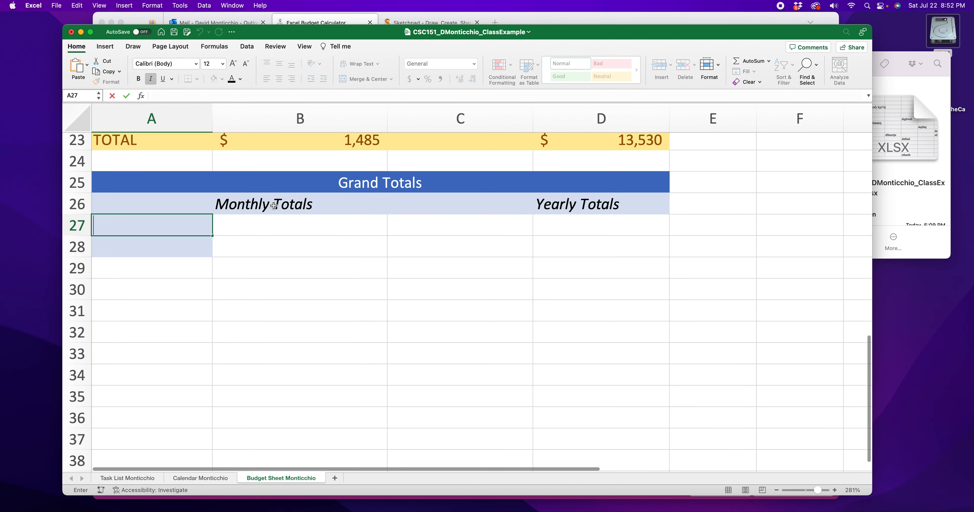
scroll(273, 205, "right", 2)
type("ome")
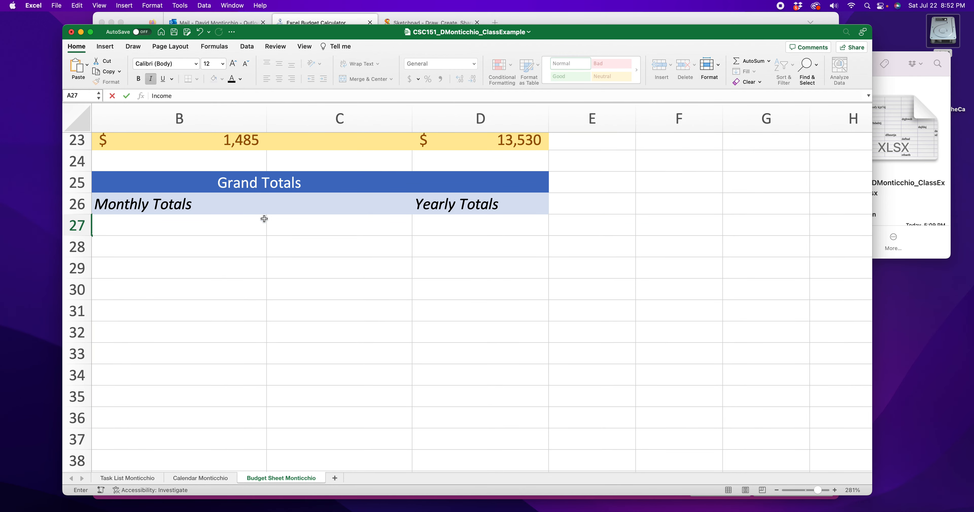
scroll(272, 245, "left", 2)
key("Tab")
Step: Enter the label Expenses in A28
left_click(152, 246)
type("Expens")
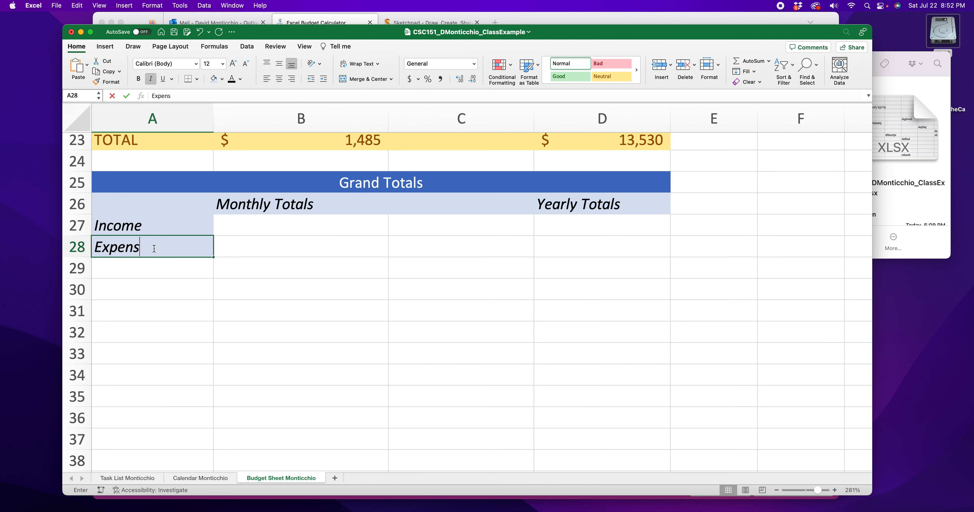
key("Return")
Step: Enter 1485 as the monthly expenses value in B28
left_click(261, 224)
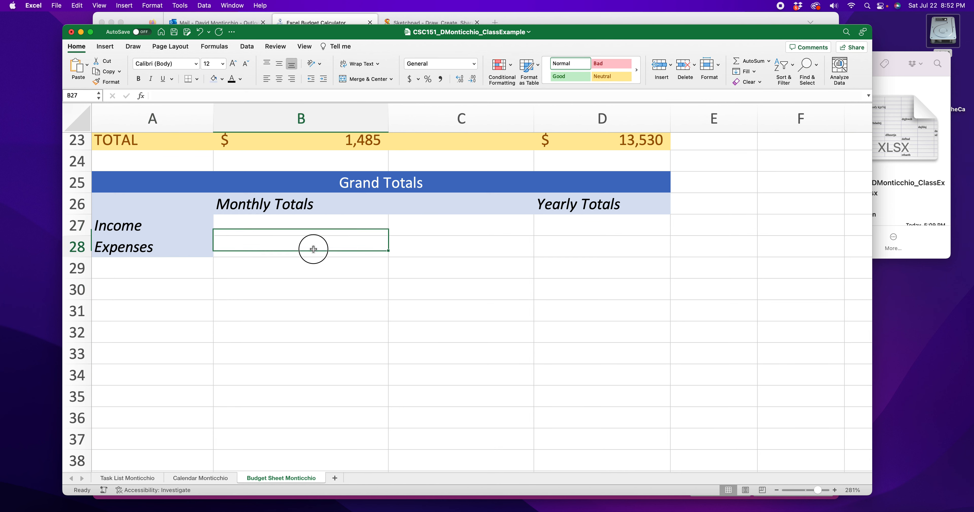
left_click(345, 250)
scroll(344, 253, "up", 1)
scroll(344, 253, "up", 3)
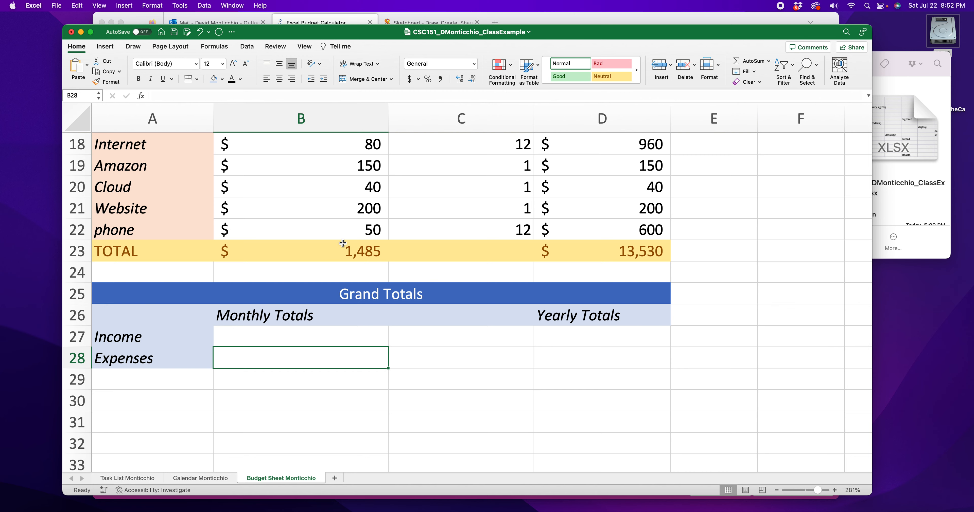
scroll(337, 271, "up", 4)
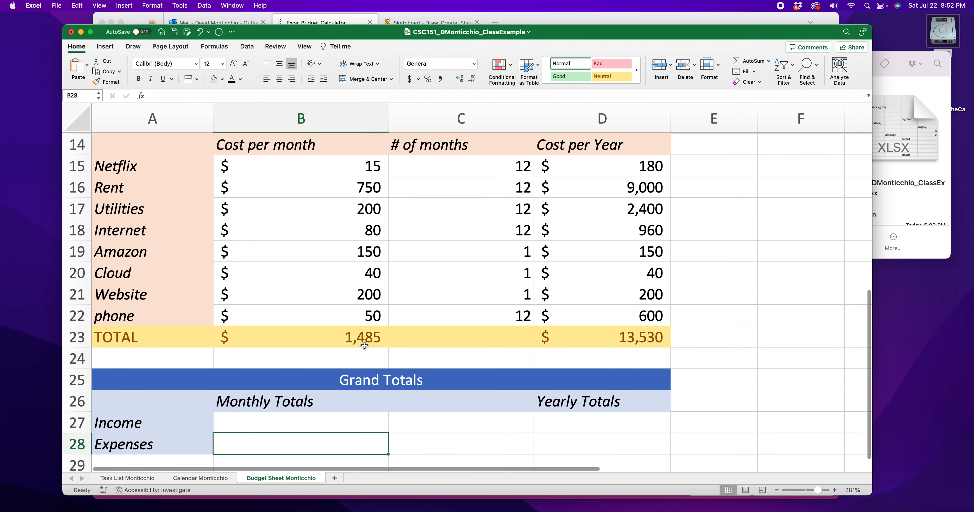
left_click(346, 336)
scroll(347, 337, "down", 7)
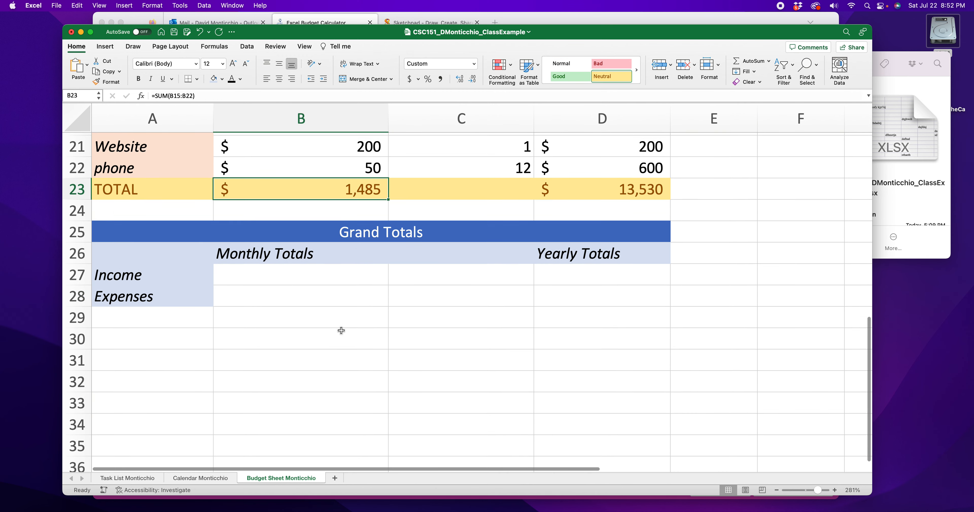
left_click(330, 292)
type("1485")
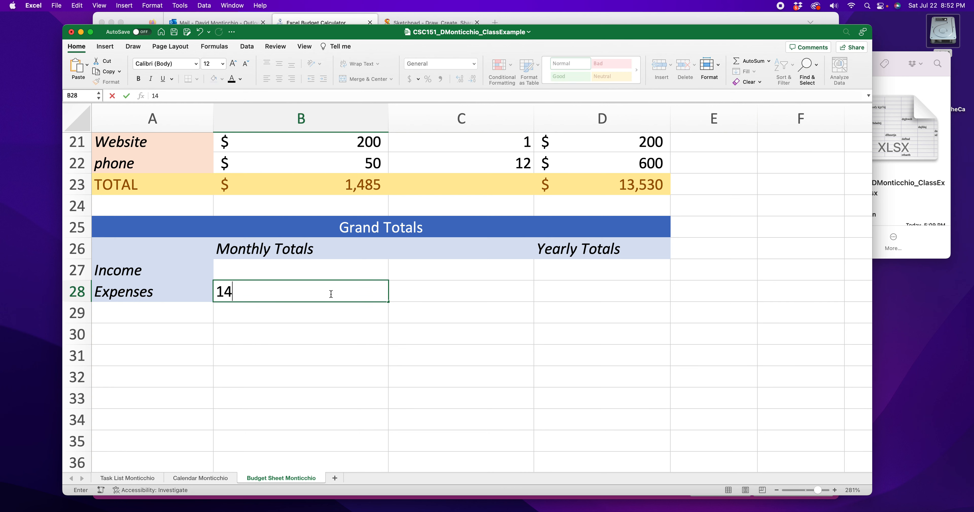
left_click(317, 363)
Step: Add decimal places to the B23 expenses total and remove them again
left_click(363, 293)
scroll(361, 298, "up", 3)
left_click(359, 261)
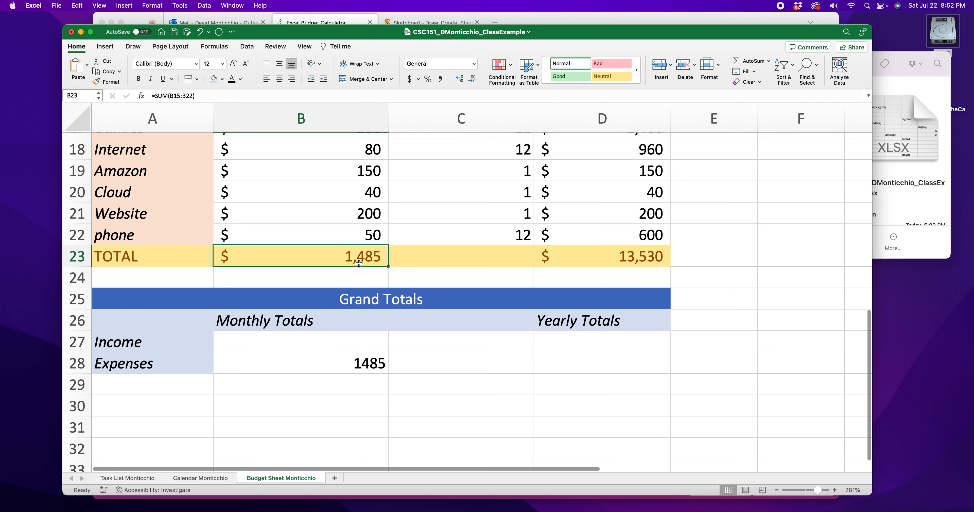
left_click(465, 80)
left_click(465, 80)
left_click(465, 80)
left_click(464, 80)
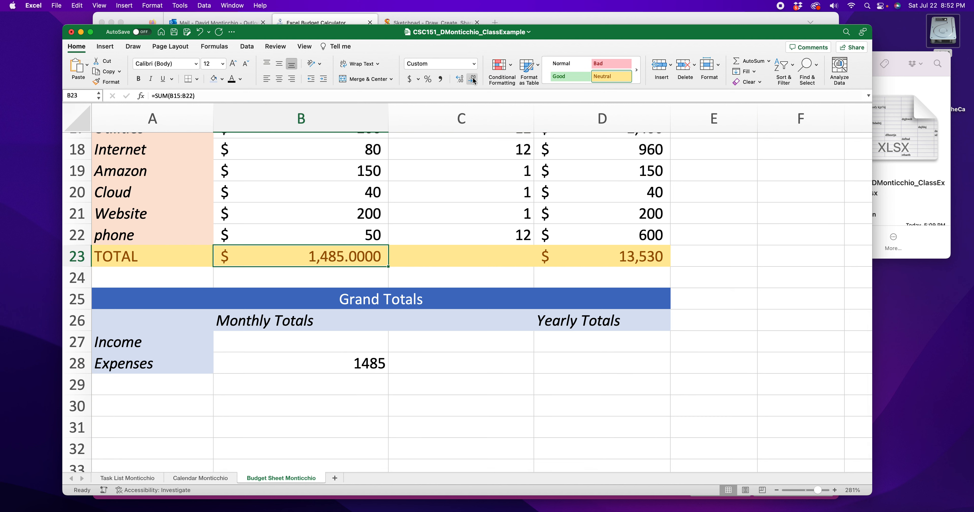
left_click(472, 79)
left_click(473, 79)
left_click(473, 80)
left_click(473, 80)
Step: Clear the value in B28
scroll(342, 321, "up", 3)
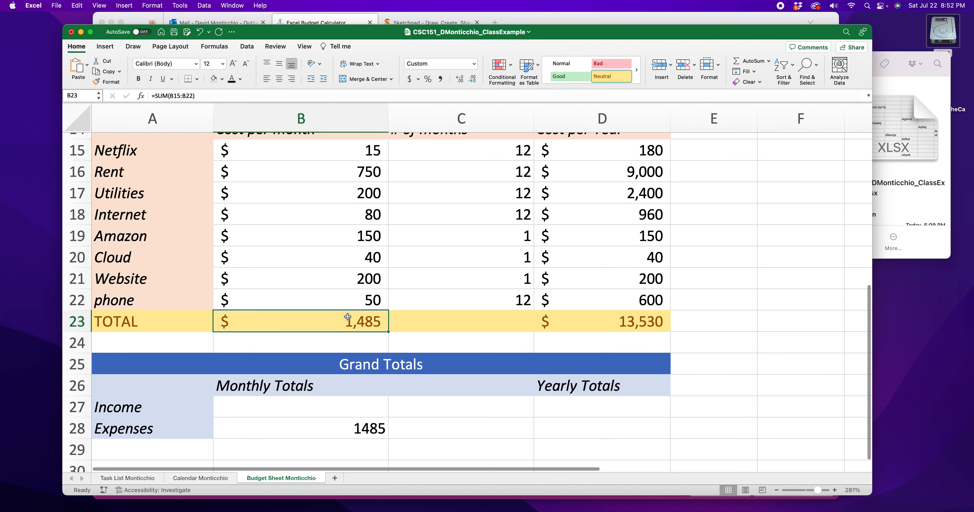
scroll(350, 317, "down", 3)
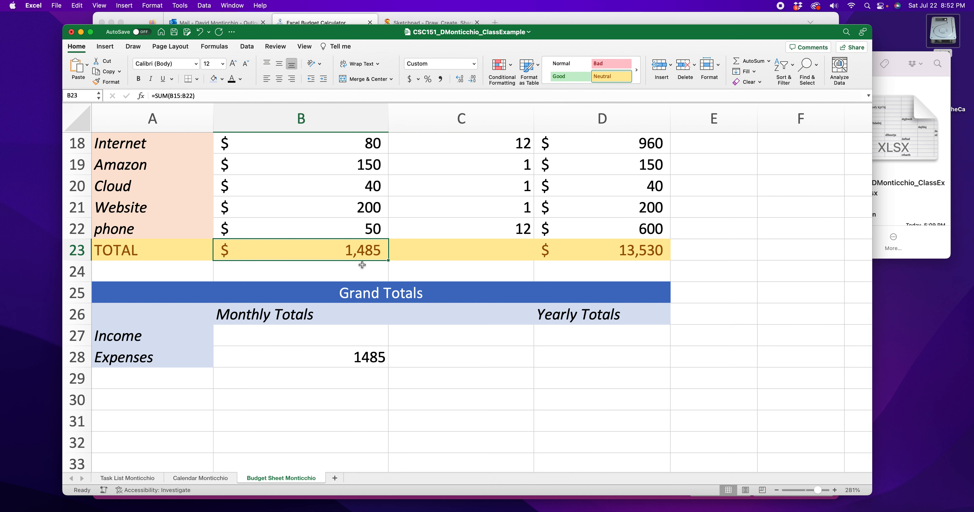
left_click(374, 361)
key("BackSpace")
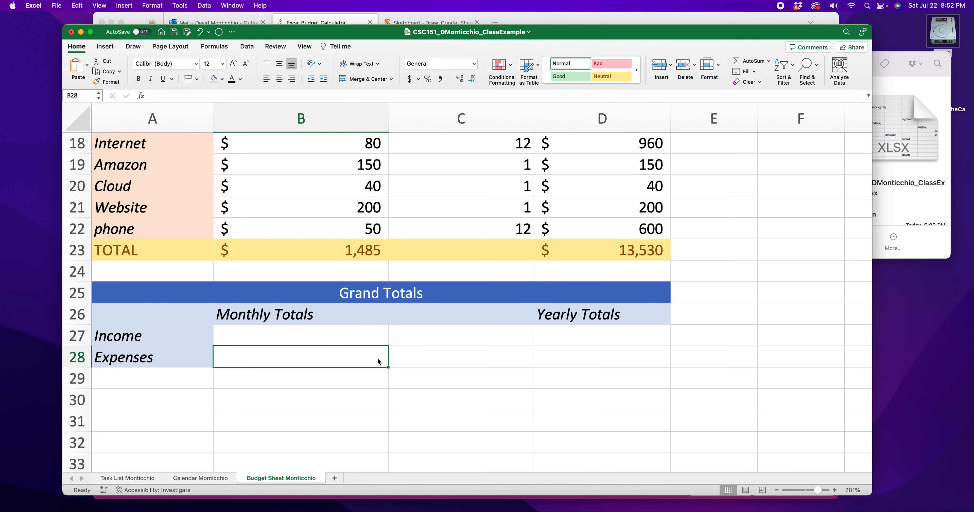
Step: Enter the formula =1/3 in B27
left_click(743, 330)
scroll(742, 329, "right", 3)
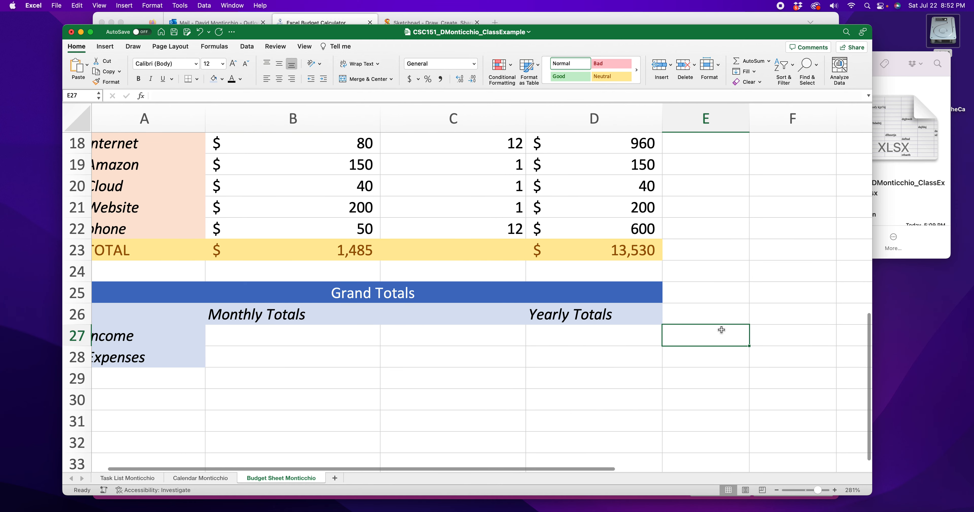
left_click(743, 329)
scroll(585, 336, "down", 2)
scroll(450, 324, "left", 3)
left_click(354, 330)
left_click(324, 290)
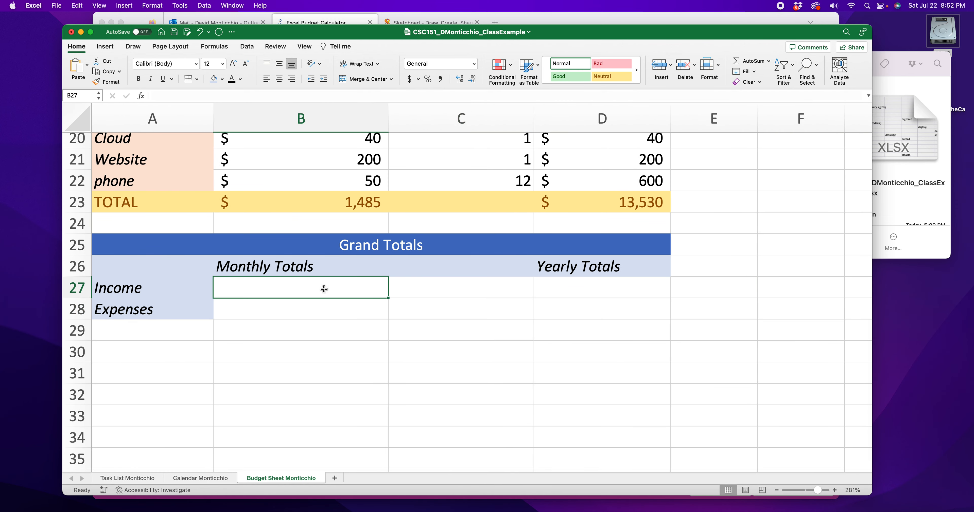
type("=3")
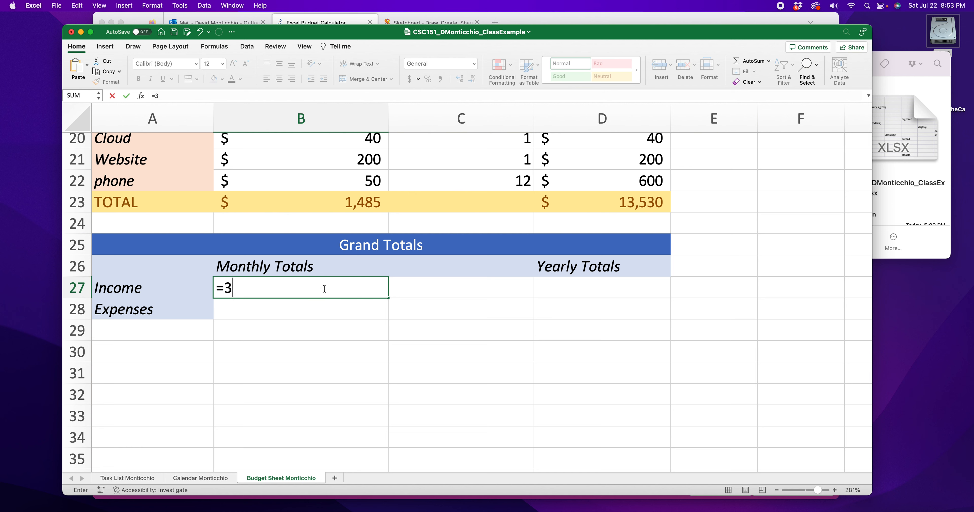
key("BackSpace")
type("1/3")
key("Return")
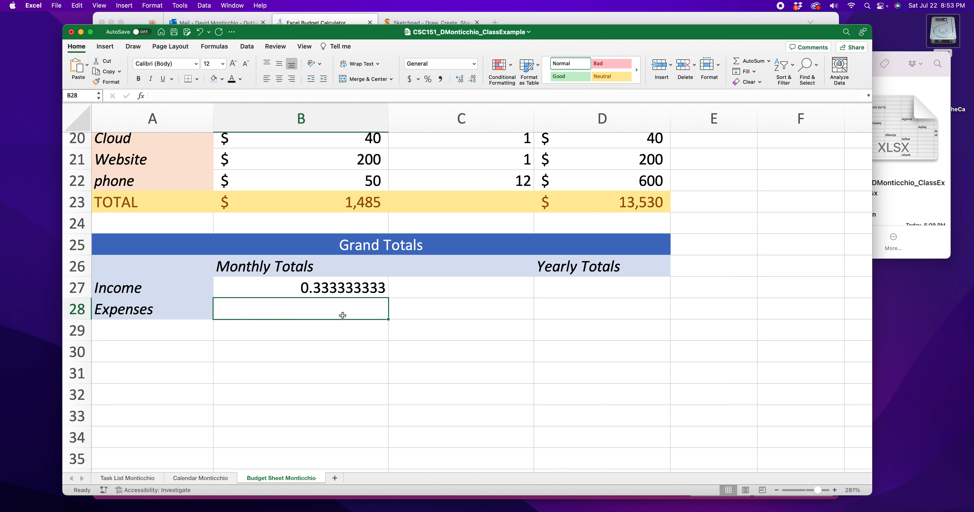
Step: Enter the number 0.3333333333 in B28
type("0.3333333333")
left_click(318, 349)
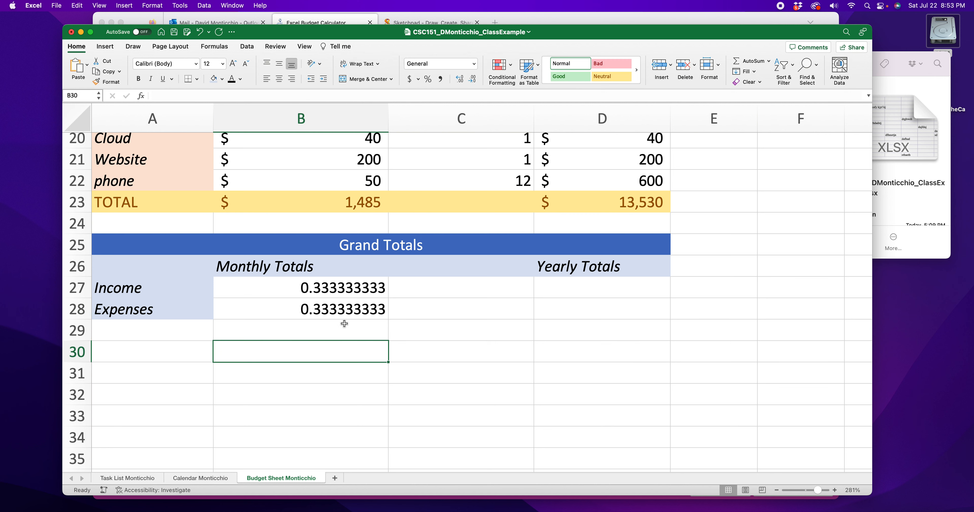
Step: Increase the decimal places displayed in B28
left_click(344, 313)
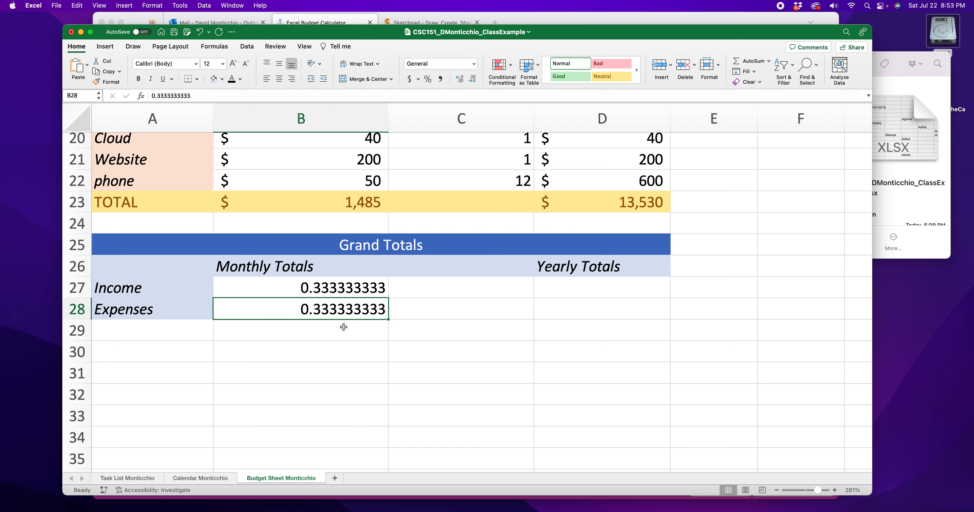
left_click(350, 292)
left_click(351, 308)
left_click(352, 289)
left_click(354, 310)
left_click(354, 291)
left_click(357, 313)
left_click(461, 79)
left_click(461, 80)
left_click(462, 80)
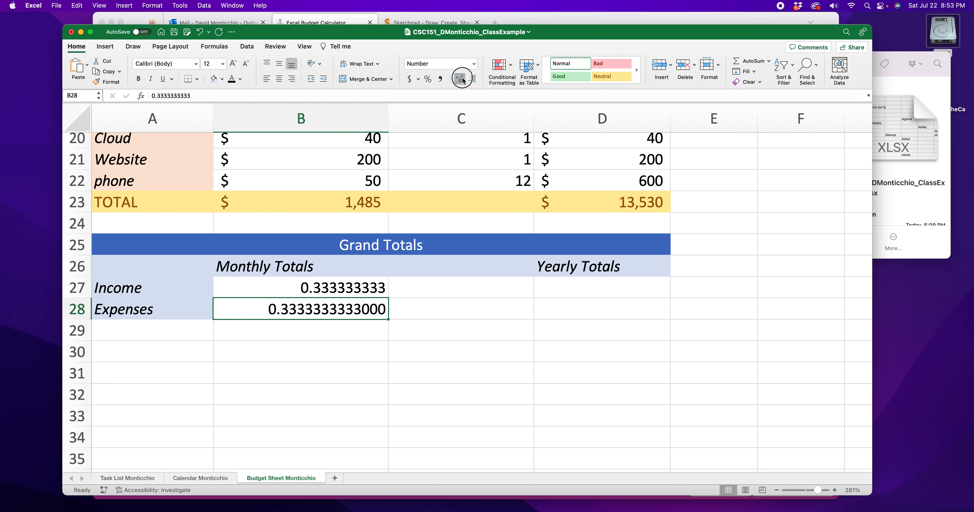
left_click(462, 80)
left_click(462, 80)
left_click(462, 80)
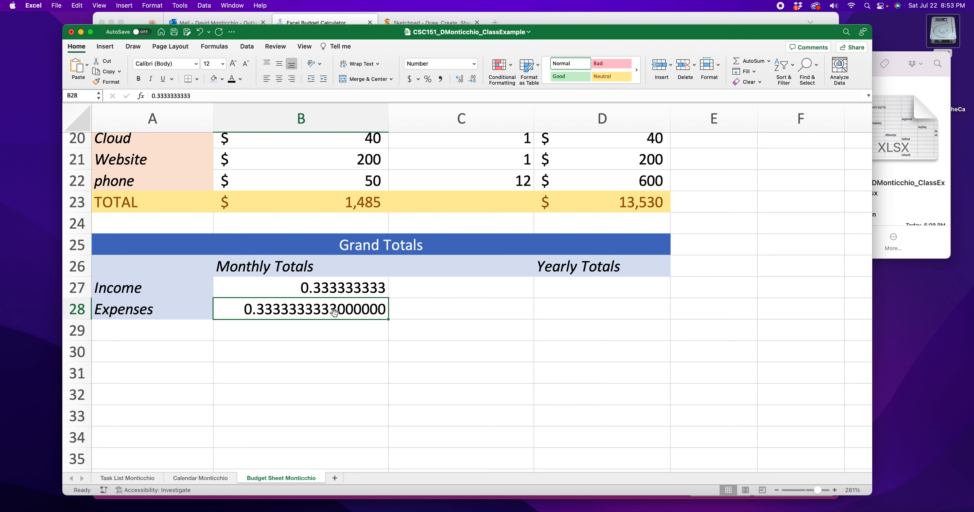
Step: Increase the decimal places displayed in B27
left_click(320, 288)
left_click(462, 80)
left_click(462, 80)
left_click(461, 79)
left_click(461, 79)
left_click(461, 79)
left_click(462, 80)
left_click(461, 79)
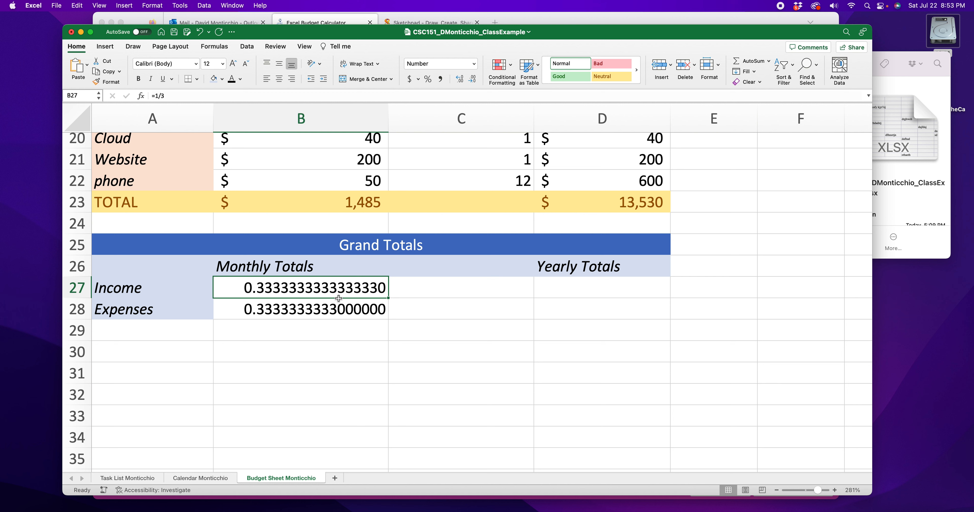
Step: Compare the values shown in B27 and B28
left_click(343, 311)
left_click(344, 290)
left_click(348, 313)
left_click(347, 293)
left_click(344, 318)
left_click(345, 290)
left_click(345, 312)
left_click(346, 292)
left_click(346, 316)
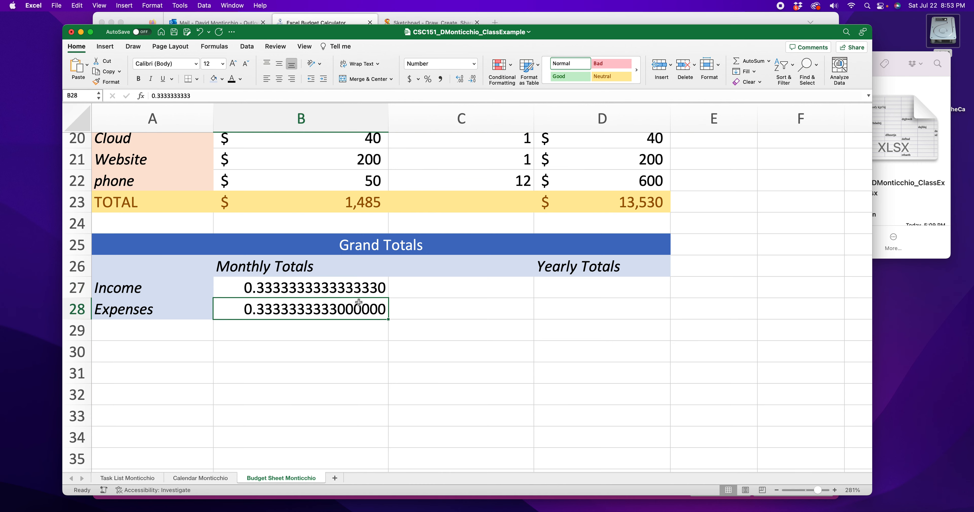
Step: Clear the contents of B28 and B27
key("BackSpace")
left_click(341, 287)
key("BackSpace")
left_click(418, 346)
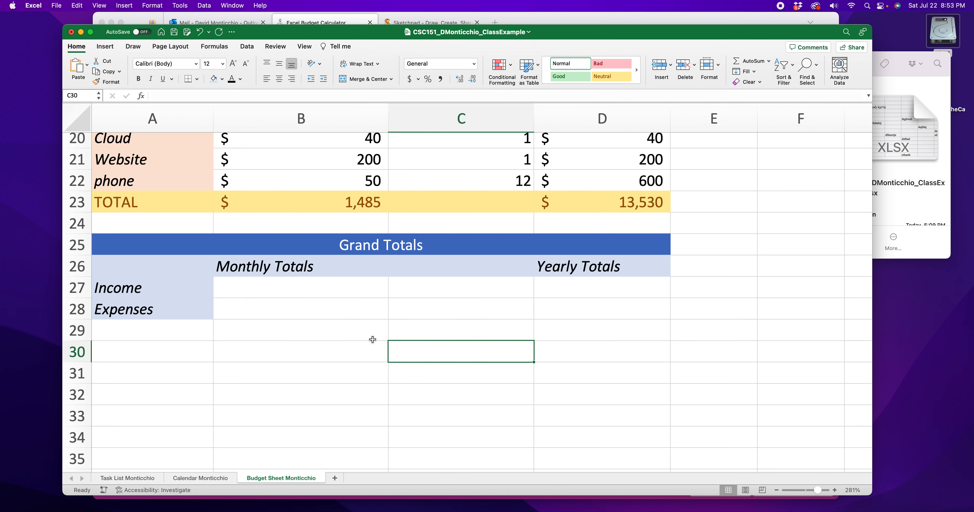
Step: Examine the formulas in the Expenses cost-per-year cells and the monthly and yearly TOTAL cells
scroll(373, 340, "up", 5)
scroll(372, 340, "down", 2)
left_click(639, 322)
double_click(639, 321)
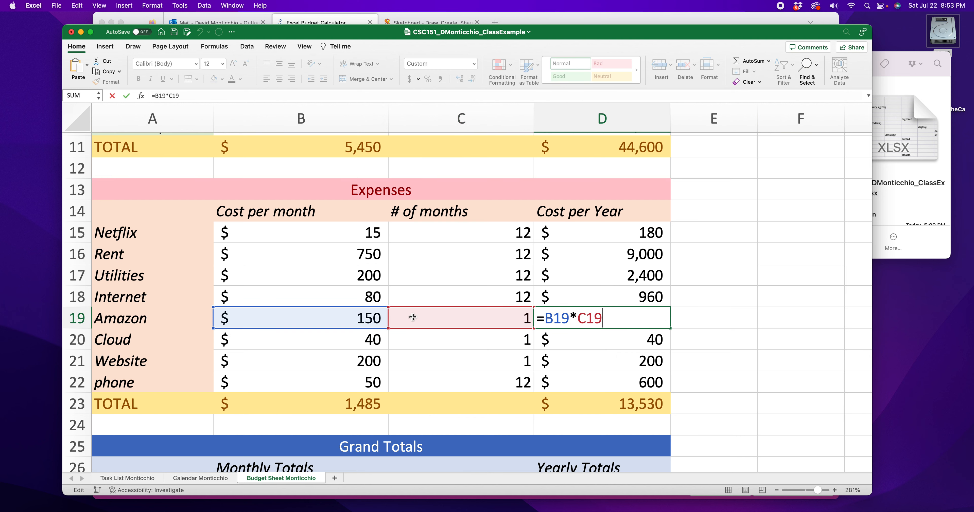
key("Return")
left_click(629, 398)
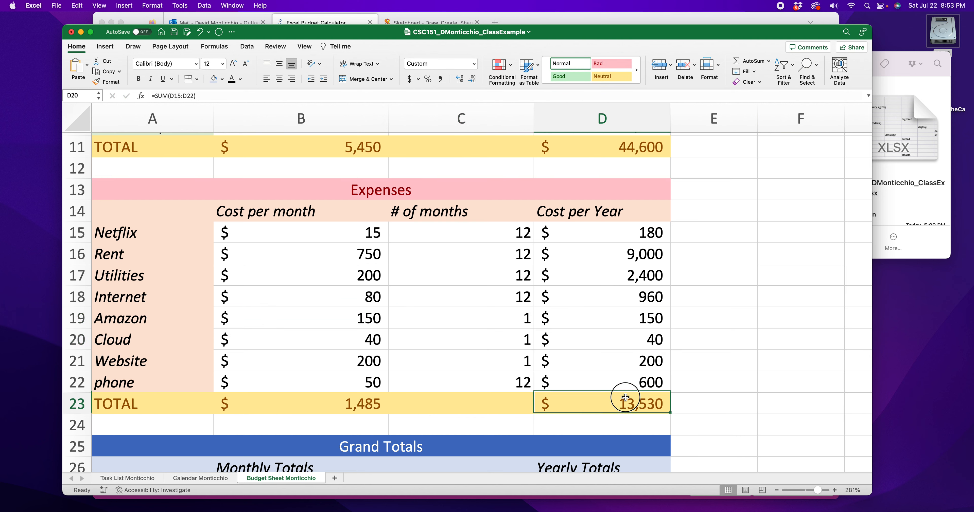
key("super+shift+t")
key("Return")
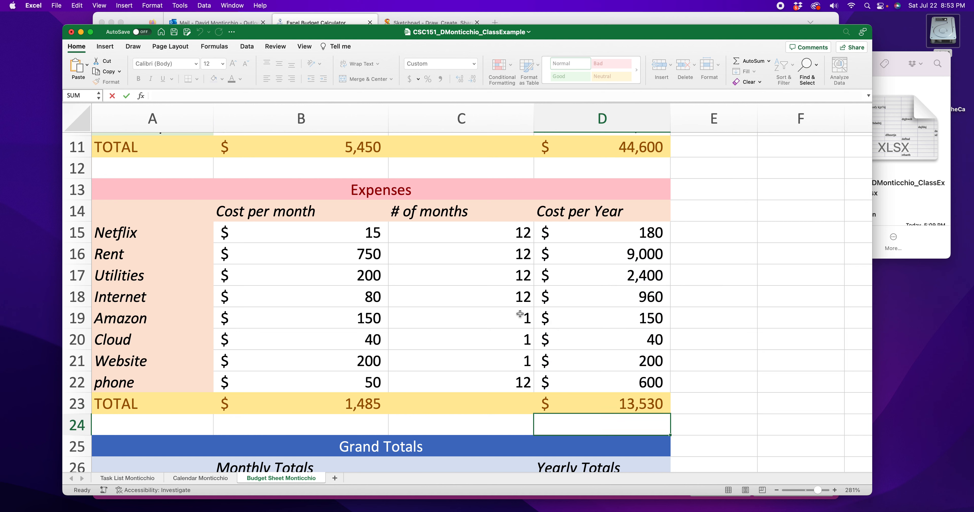
scroll(332, 298, "down", 4)
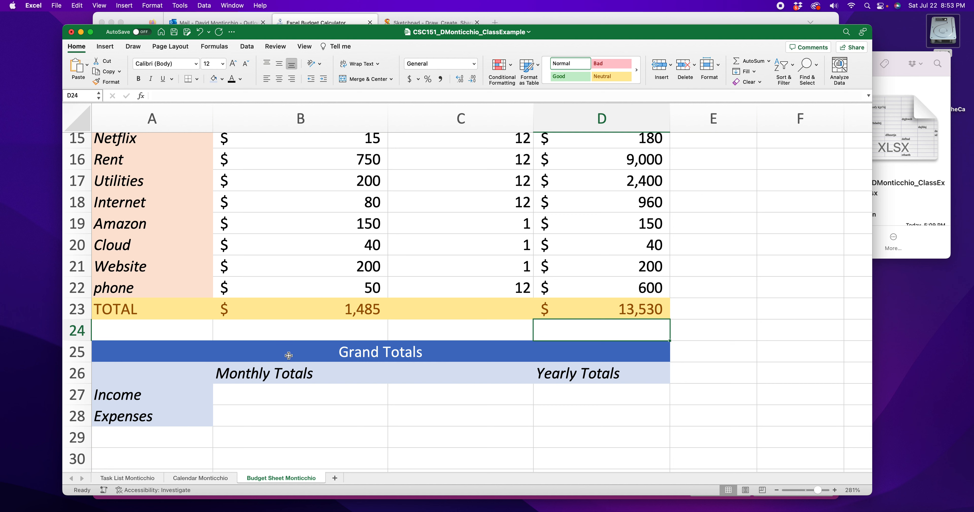
left_click(355, 309)
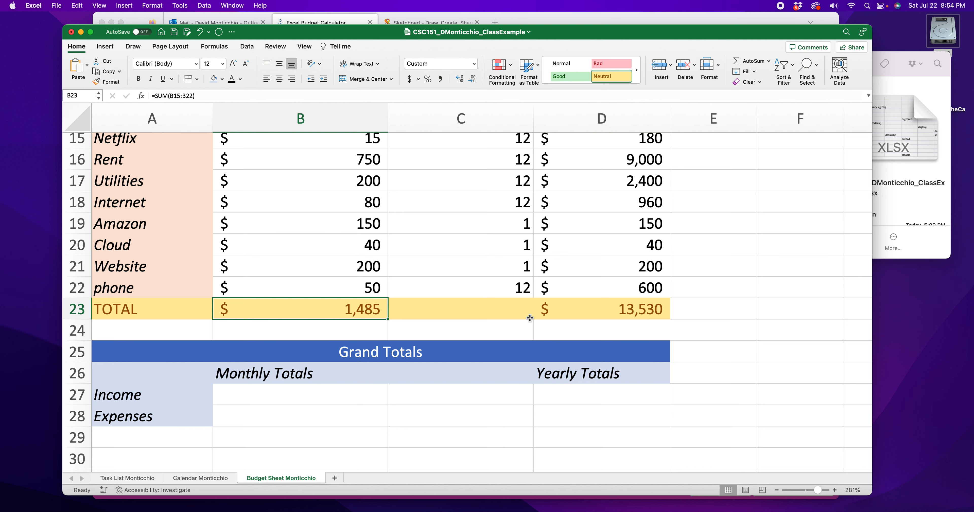
Step: Enter a formula in B28 that references the monthly expenses total in B23
left_click(304, 400)
scroll(304, 400, "down", 1)
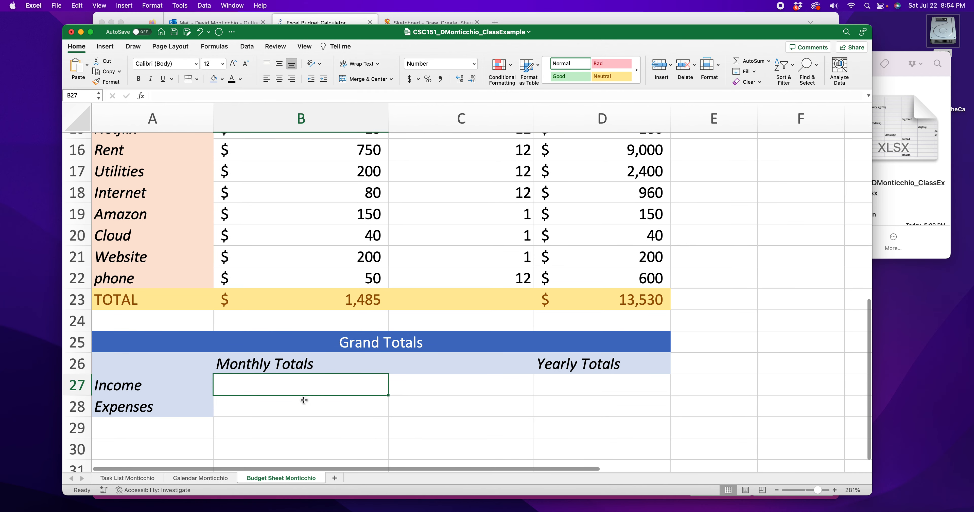
left_click(289, 406)
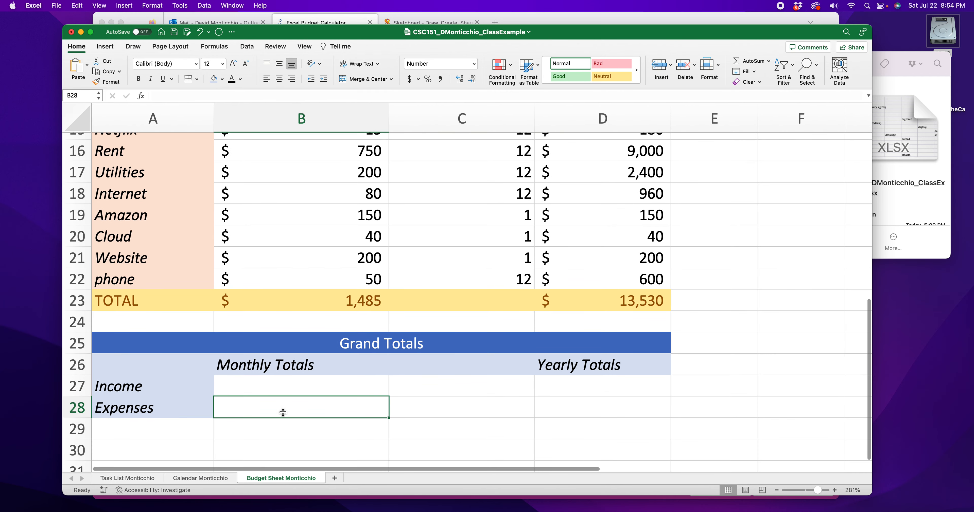
type("=")
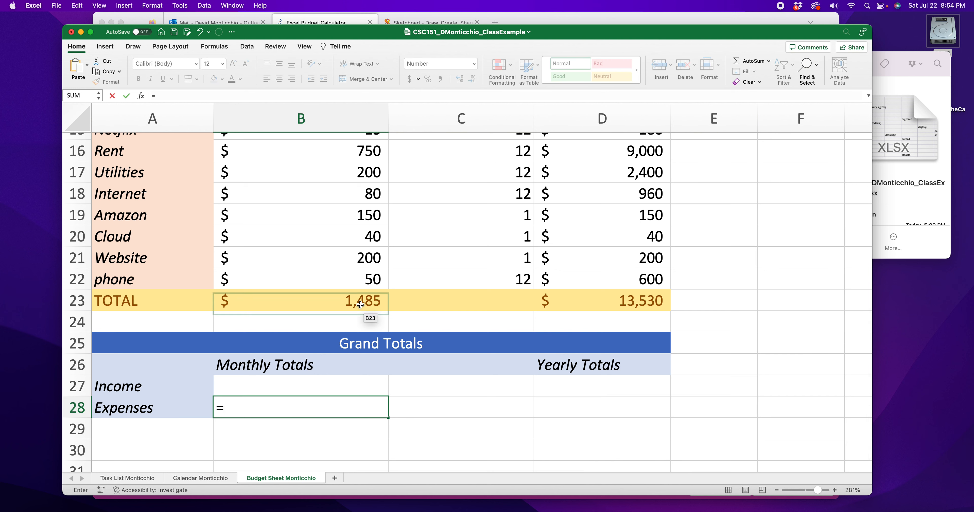
left_click(359, 302)
key("Return")
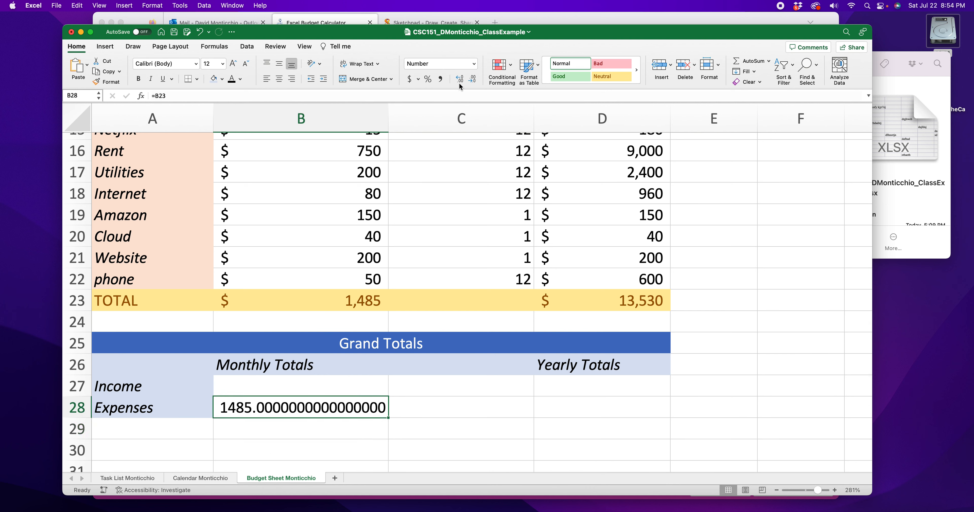
Step: Decrease the decimal places shown in B28 down to none
left_click(472, 79)
left_click(472, 79)
left_click(472, 79)
left_click(472, 79)
left_click(472, 79)
left_click(472, 79)
left_click(472, 80)
left_click(472, 79)
left_click(473, 79)
left_click(472, 79)
left_click(472, 79)
left_click(472, 79)
left_click(473, 80)
left_click(473, 79)
left_click(472, 79)
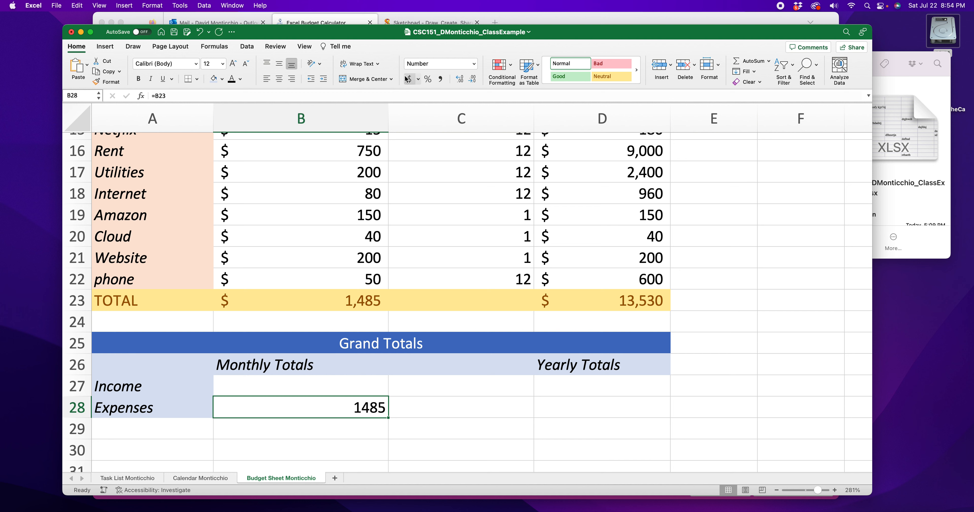
Step: Apply the Accounting number format to B28 with no decimal places
left_click(466, 67)
left_click(474, 65)
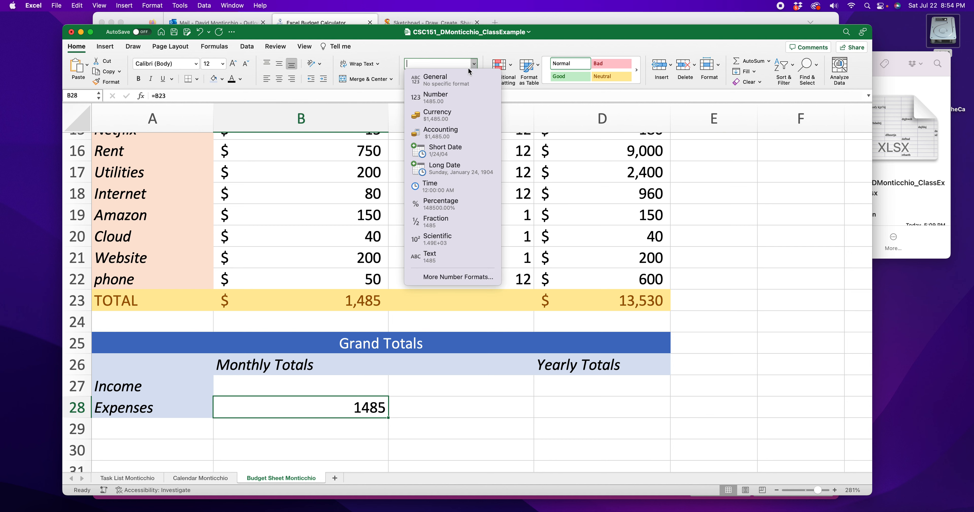
left_click(451, 132)
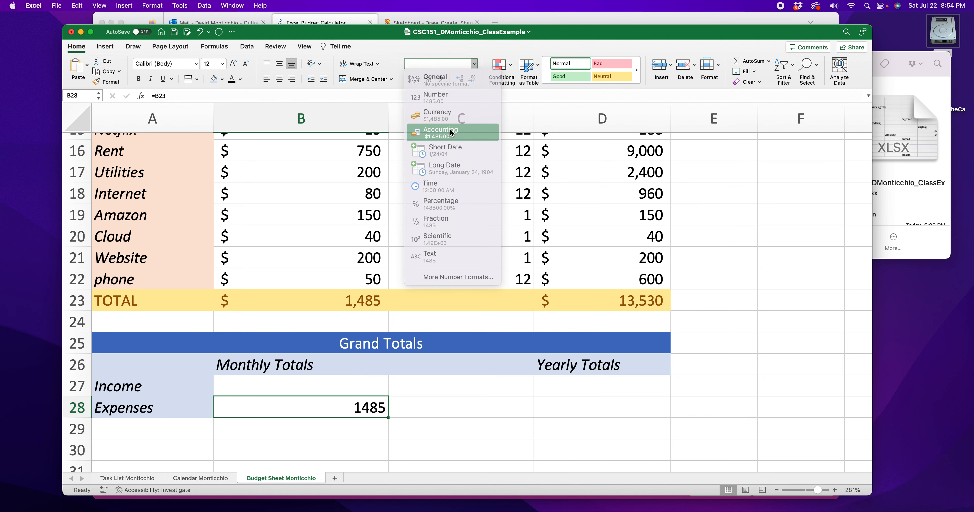
double_click(471, 80)
left_click(270, 441)
left_click(306, 417)
double_click(326, 413)
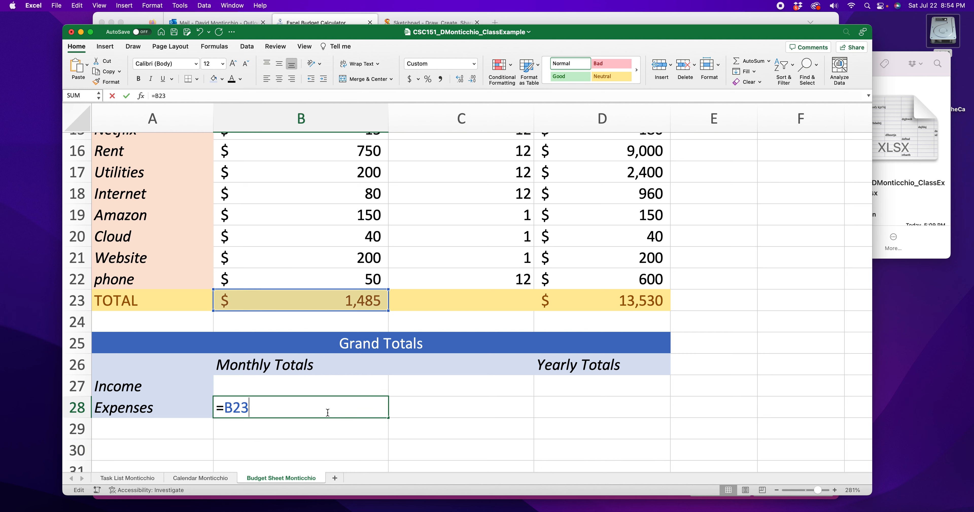
key("Return")
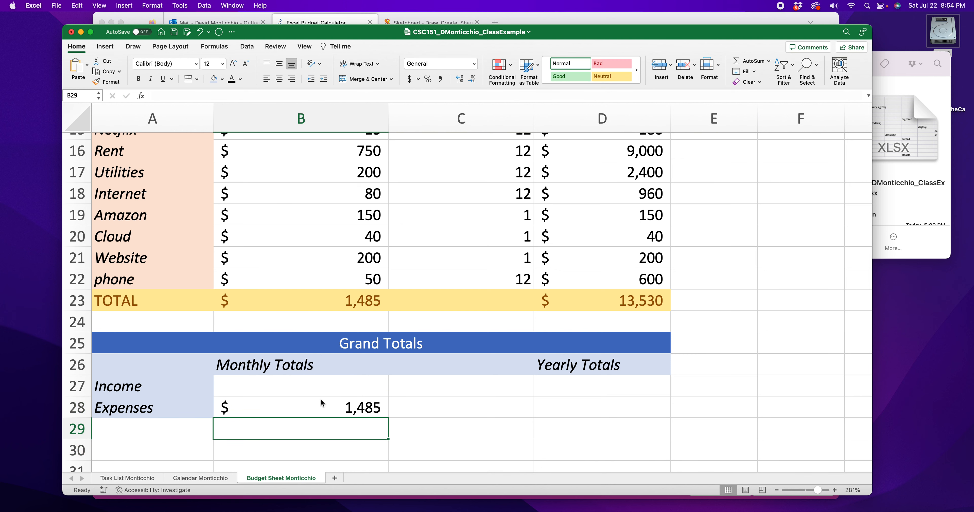
Step: Link B27 to the monthly income total in B11 and format it as Accounting with no decimals
left_click(318, 387)
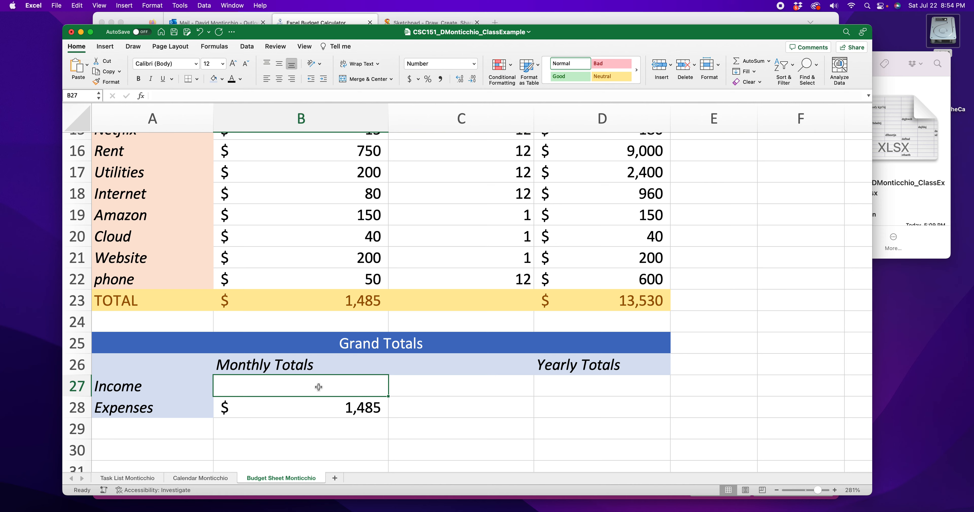
type("=")
scroll(272, 352, "up", 5)
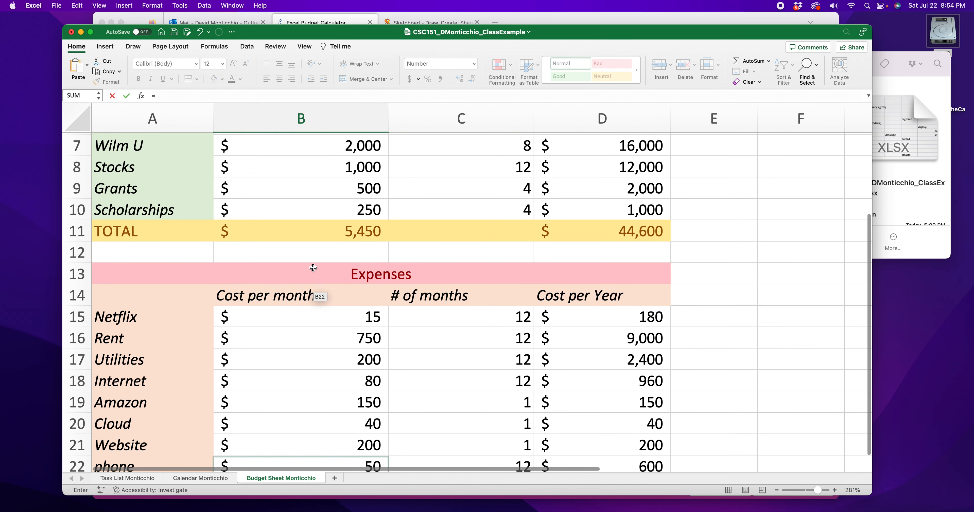
left_click(324, 234)
scroll(322, 241, "down", 7)
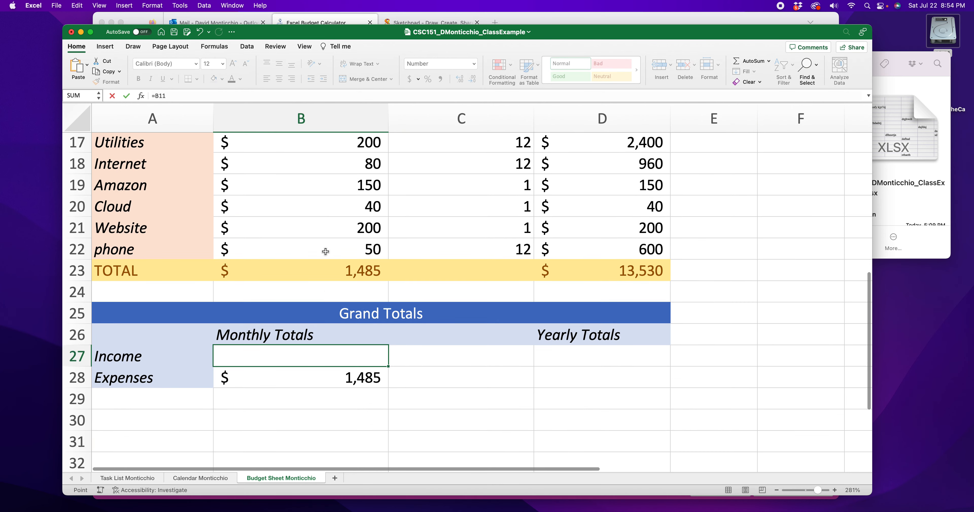
key("Return")
key("Up")
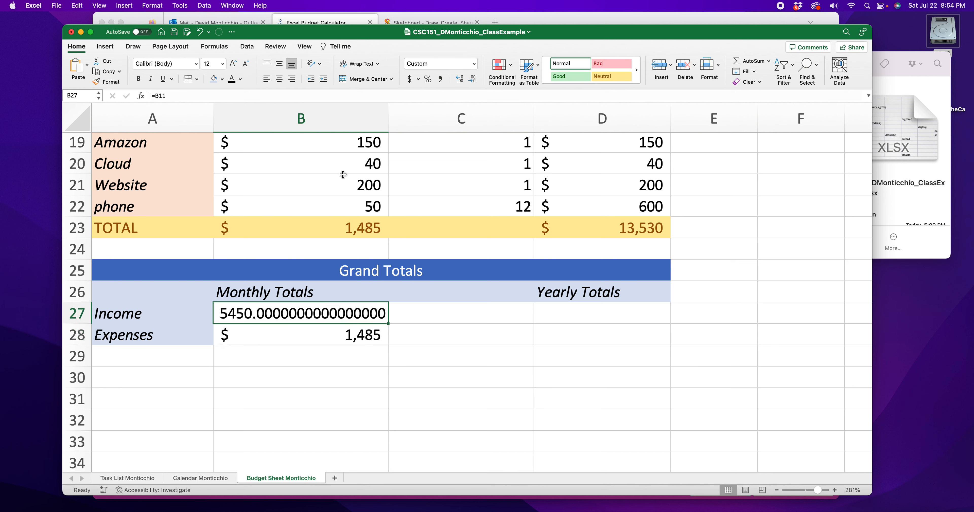
left_click(473, 63)
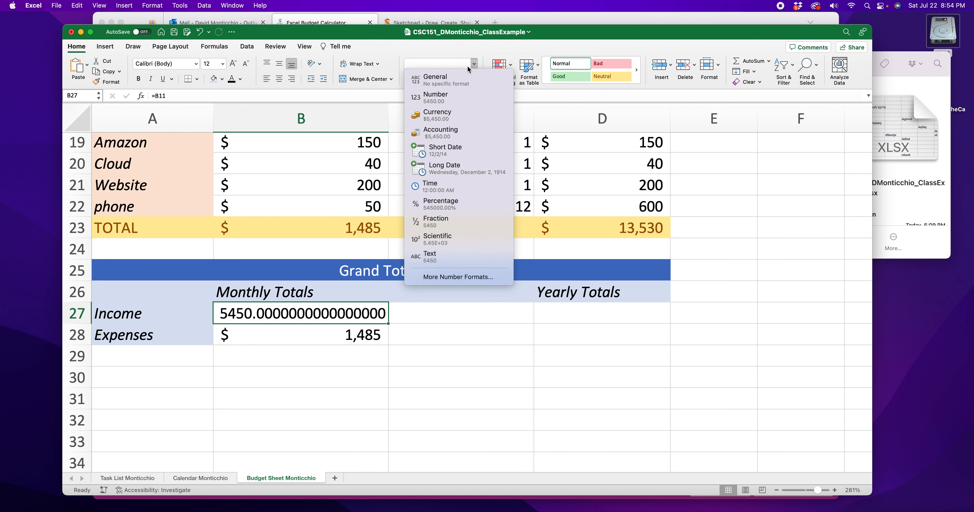
left_click(459, 133)
double_click(472, 79)
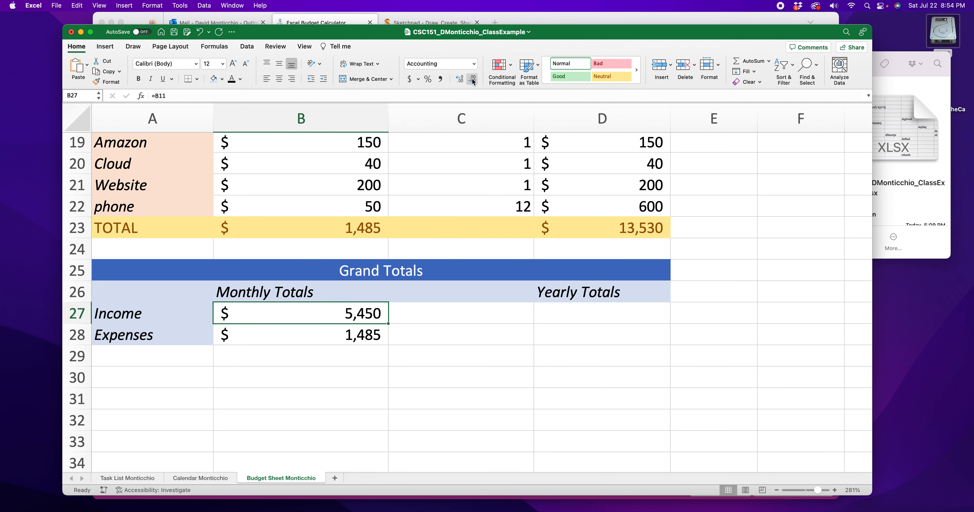
Step: Apply the Accounting format with no decimal places to the yearly totals cells D27 and D28
left_click_drag(587, 316, 584, 334)
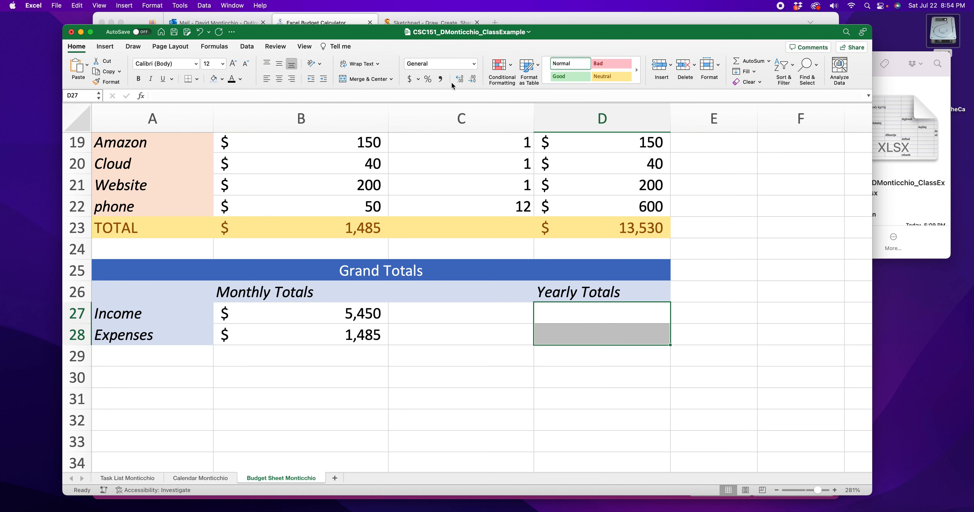
left_click(473, 64)
left_click(451, 120)
left_click(473, 79)
Step: Enter a formula in D27 that references the yearly income total in D11
left_click(598, 340)
left_click(611, 313)
type("=")
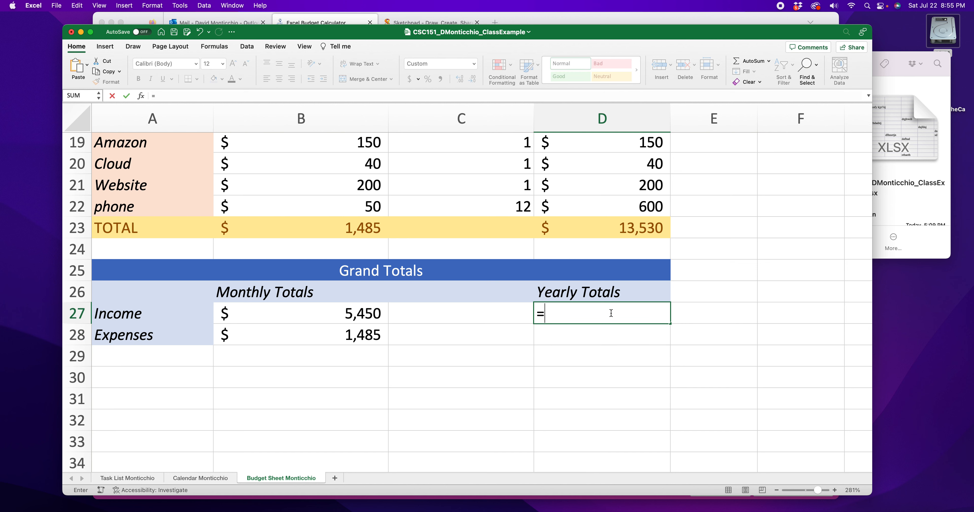
type("D11")
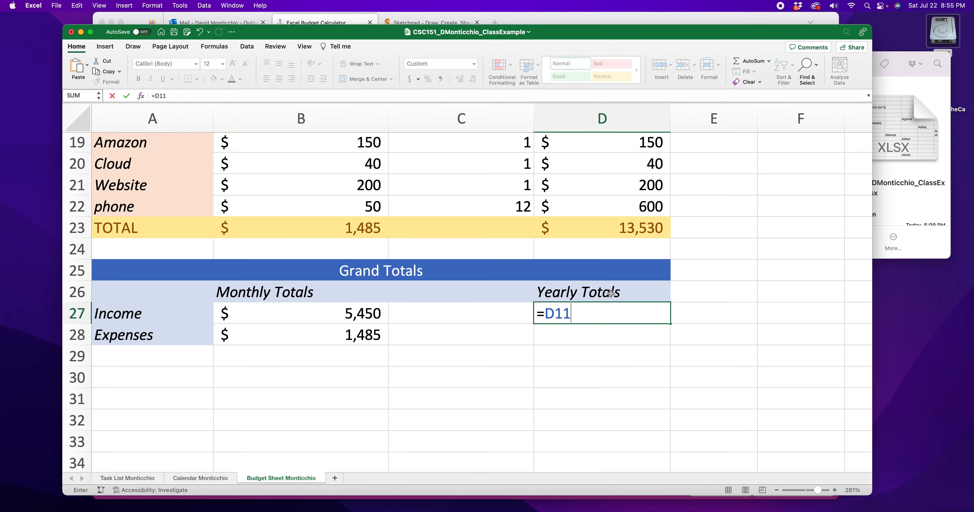
scroll(611, 292, "up", 10)
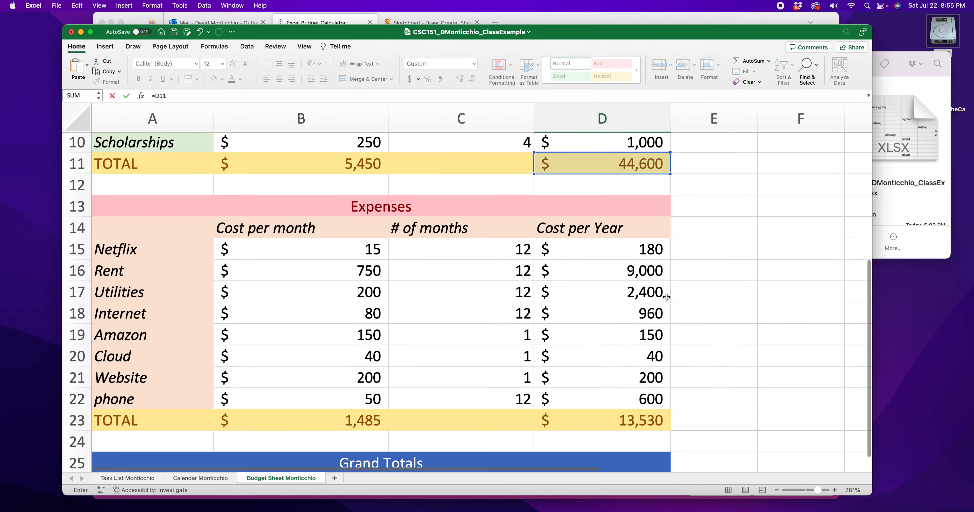
scroll(604, 264, "down", 10)
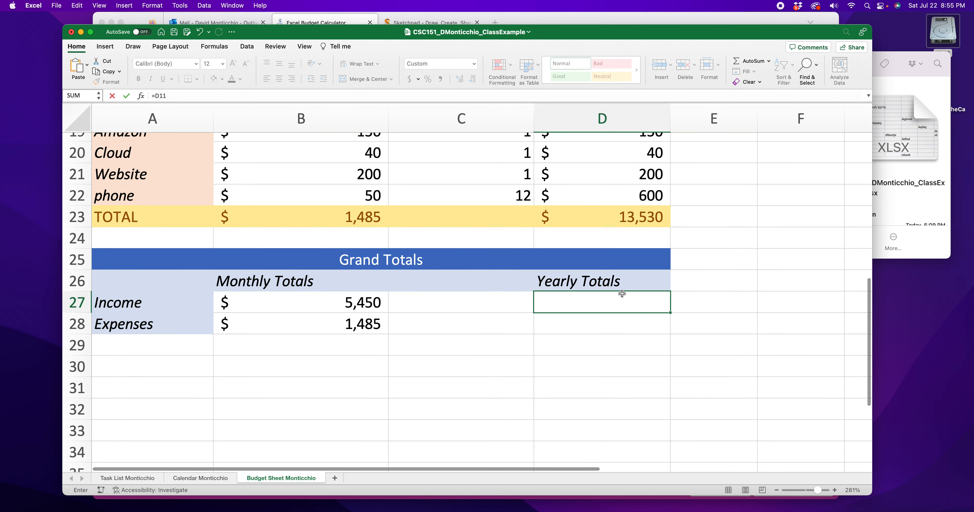
double_click(564, 307)
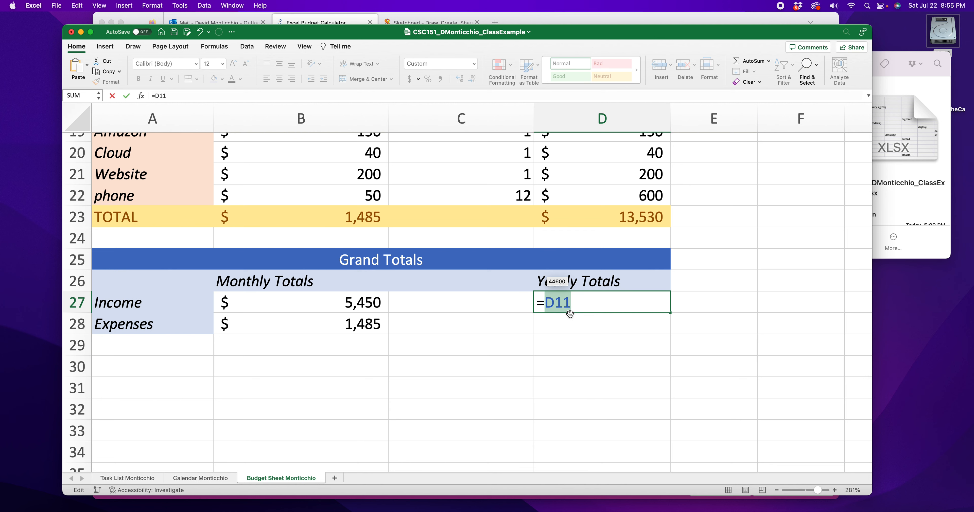
scroll(577, 318, "up", 8)
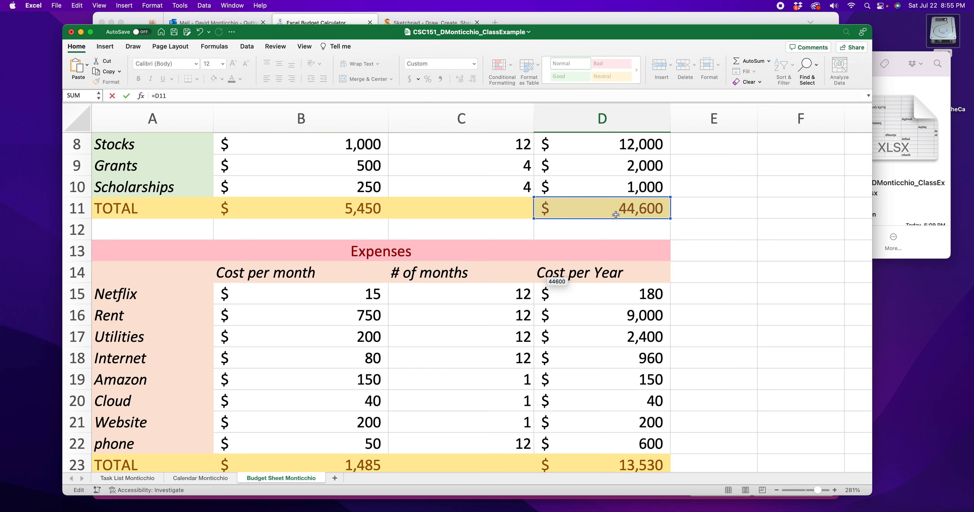
scroll(615, 214, "up", 3)
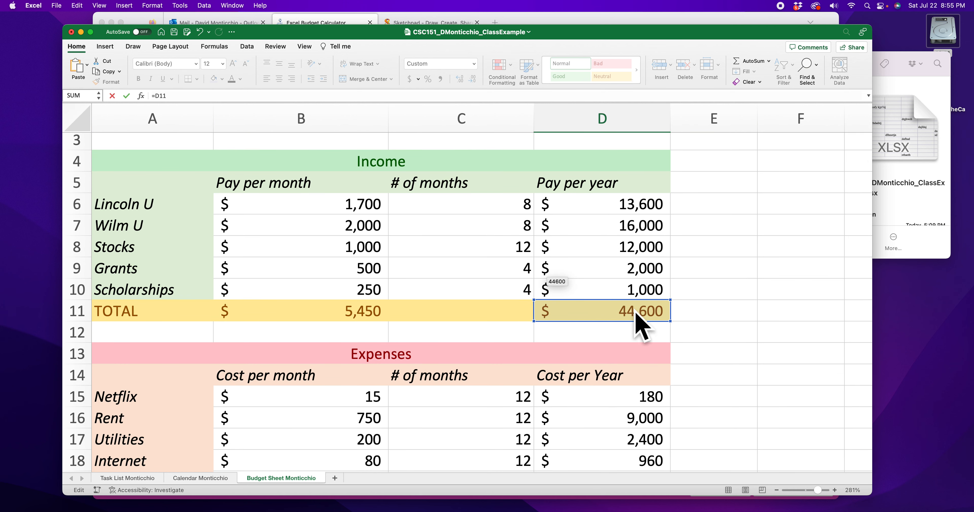
scroll(619, 303, "down", 10)
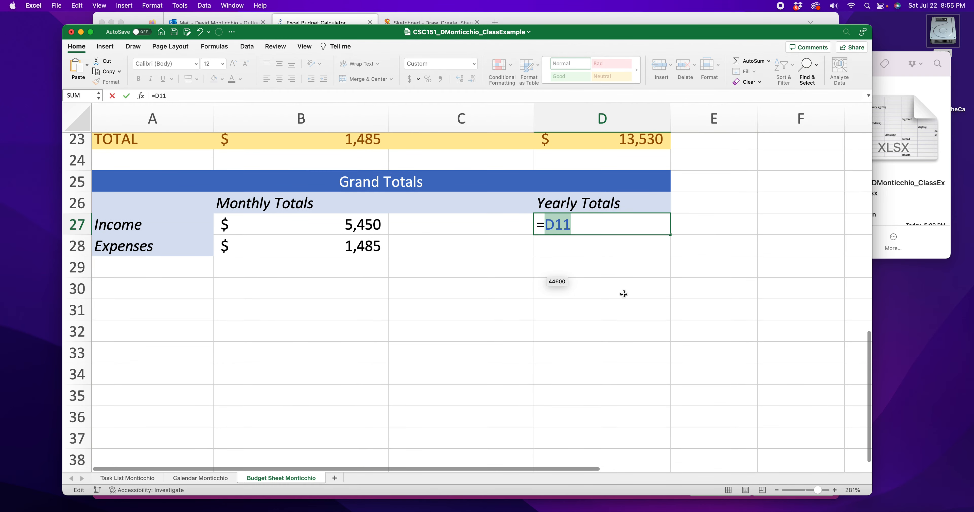
scroll(623, 293, "up", 3)
scroll(622, 298, "up", 5)
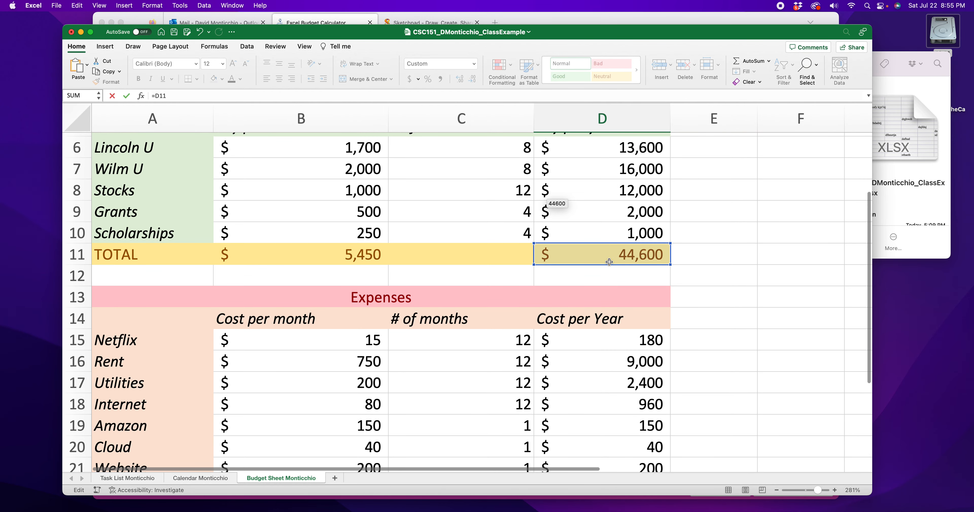
scroll(611, 265, "right", 3)
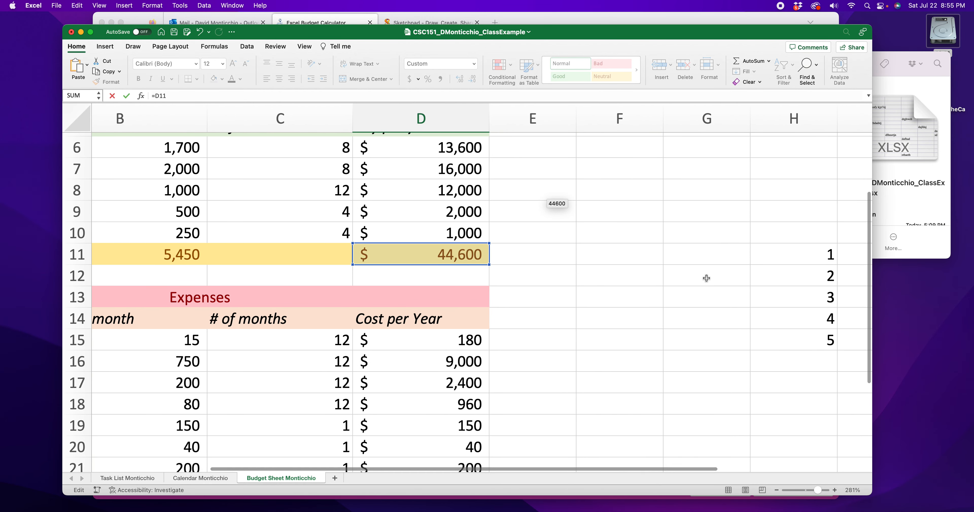
scroll(696, 274, "down", 10)
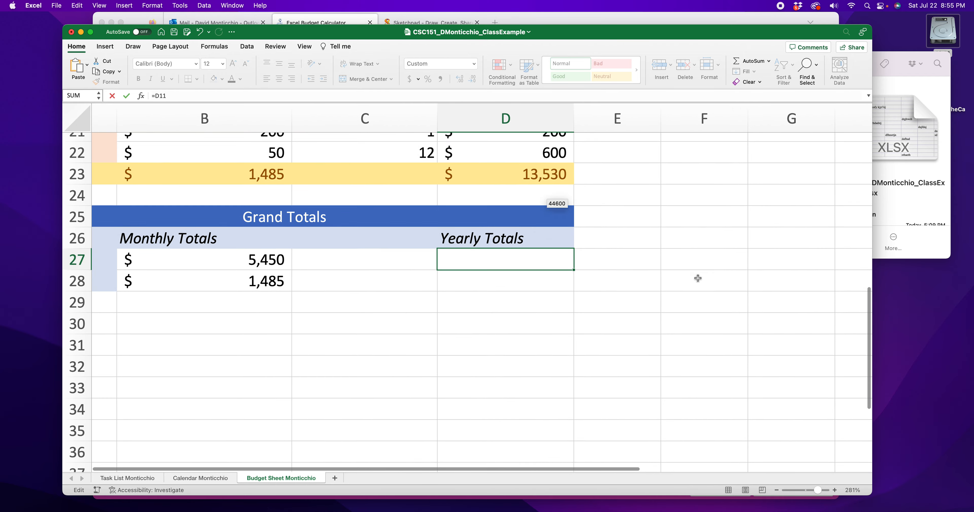
scroll(598, 374, "left", 2)
scroll(621, 358, "up", 8)
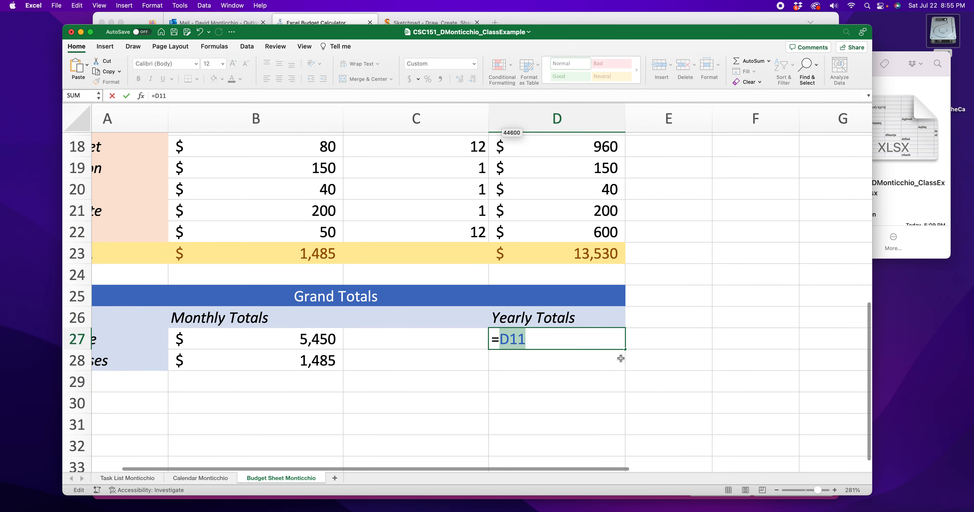
scroll(620, 358, "down", 4)
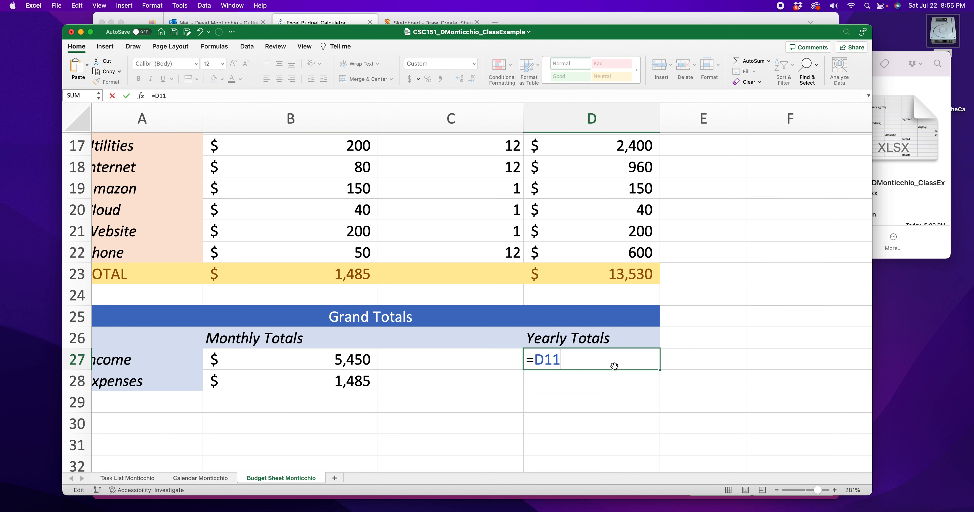
key("Return")
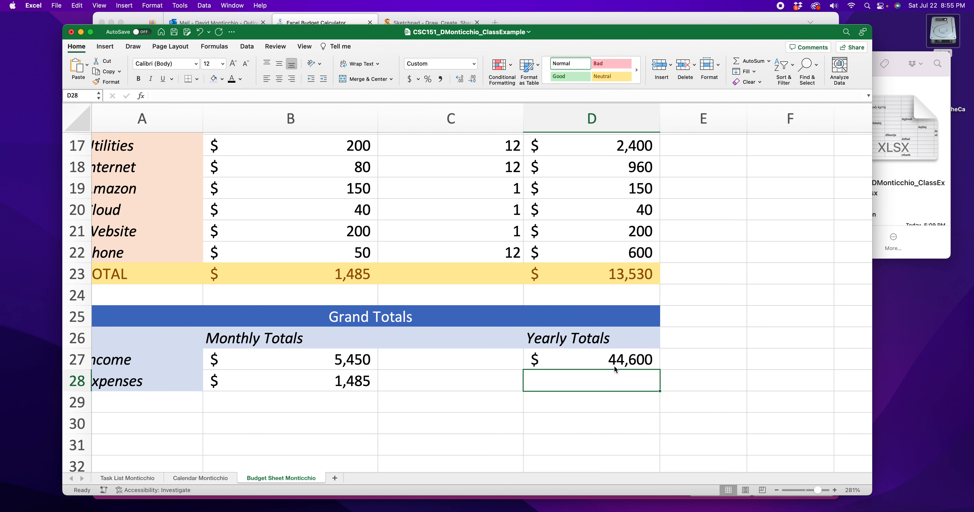
Step: Enter a formula in D28 that references the yearly expenses total in D23
type("=")
left_click(613, 279)
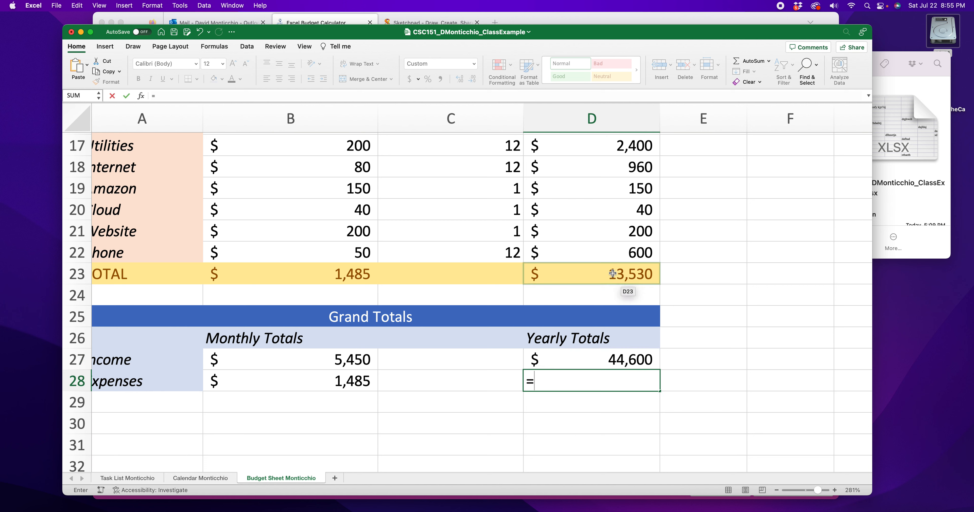
key("Return")
Step: Apply the Neutral cell style to row 29 from A29 to D29 and label A29 as TOTAL
left_click(406, 409)
scroll(406, 409, "down", 5)
left_click_drag(322, 254, 374, 282)
left_click_drag(570, 256, 590, 281)
left_click_drag(133, 307, 580, 302)
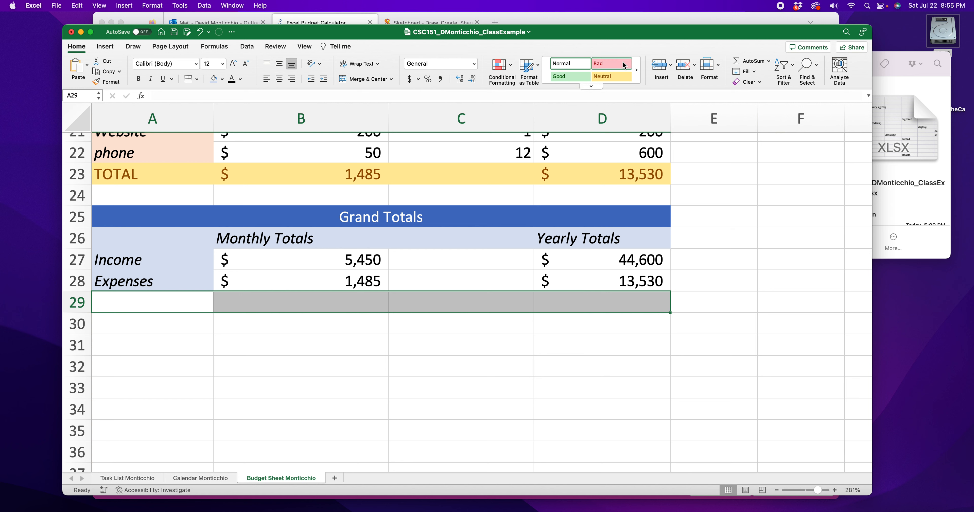
left_click(611, 76)
double_click(155, 300)
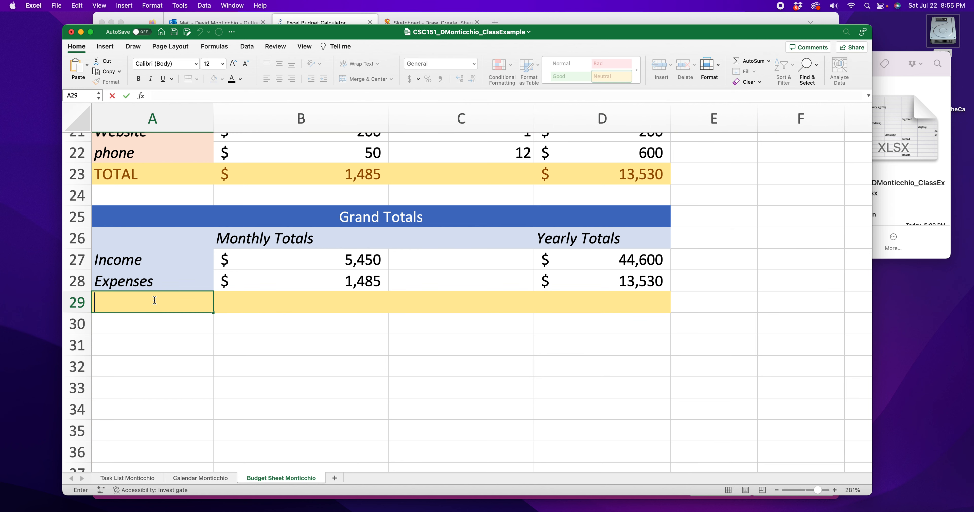
type("TOTAL")
Step: Enter the formula =B27-B28 in B29 to compute the monthly grand total
left_click(321, 306)
type("=")
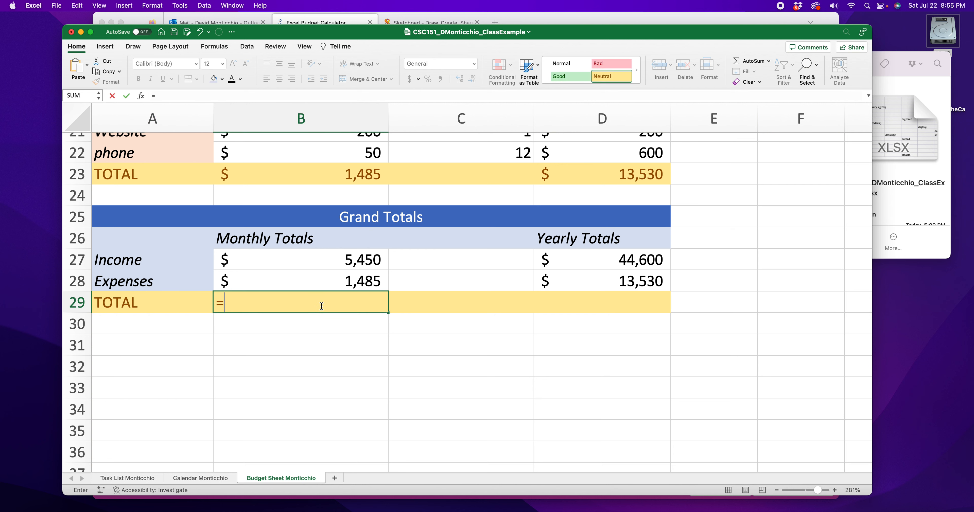
left_click(330, 264)
type("-")
left_click(339, 280)
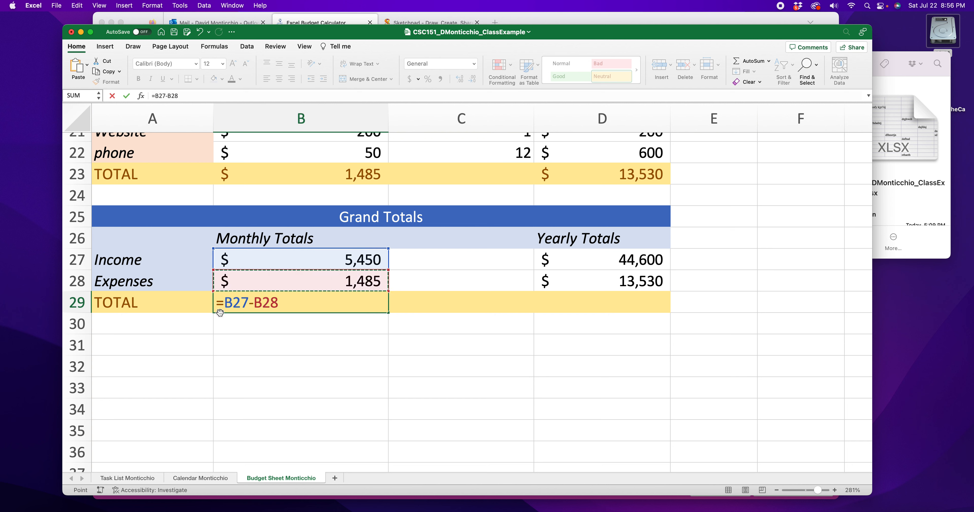
key("Return")
Step: Enter the formula =D27-D28 in D29 to compute the yearly grand total
left_click(617, 307)
type("=")
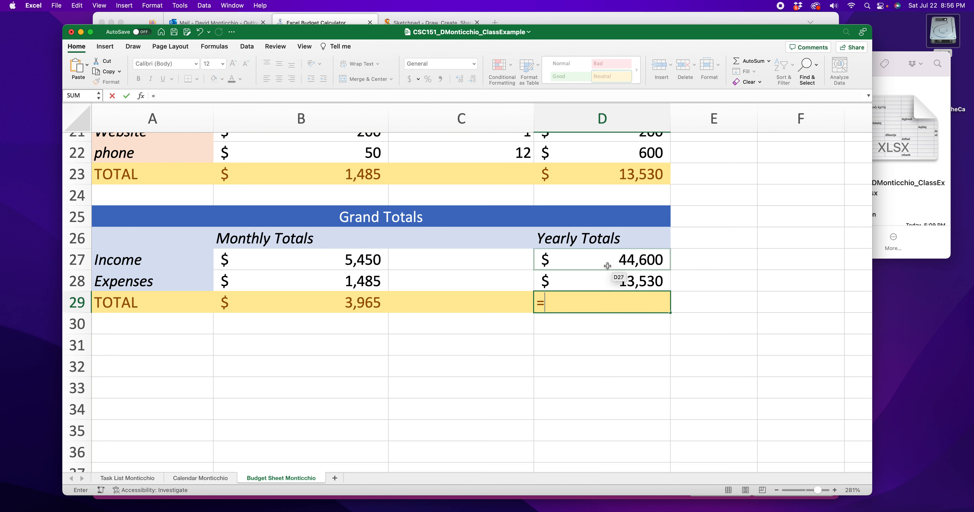
left_click(607, 266)
type("-")
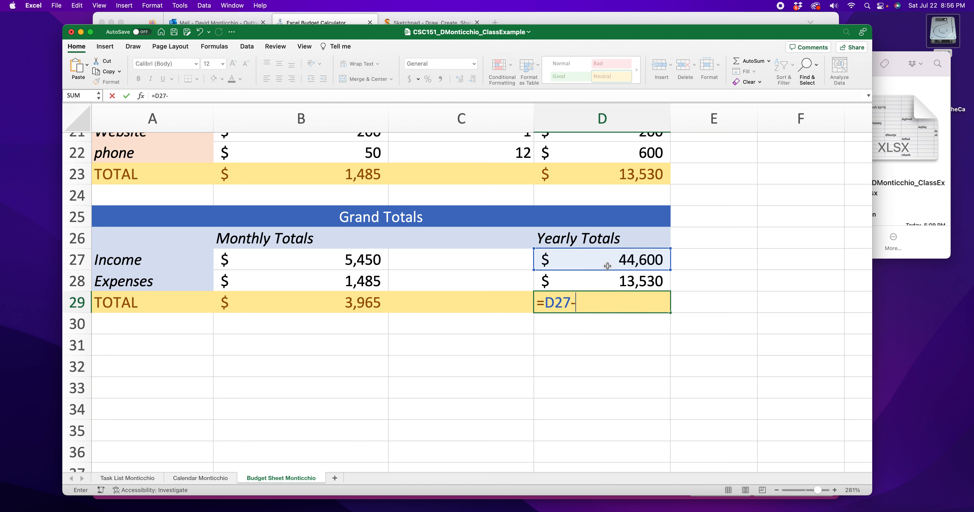
left_click(585, 280)
key("Return")
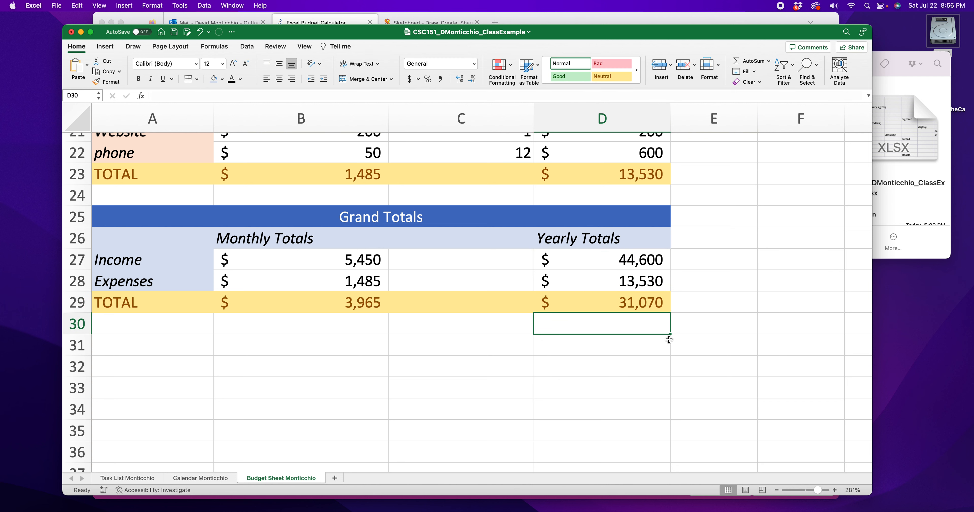
Step: Clear the stray numbers left in columns H through K beside the budget table
left_click(777, 490)
left_click(777, 490)
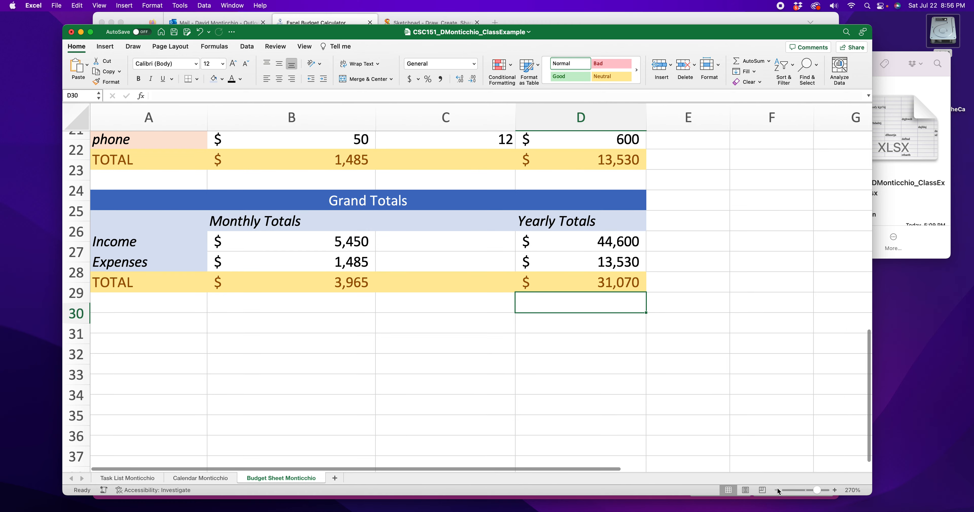
left_click(777, 490)
left_click(776, 490)
left_click(776, 489)
left_click(777, 490)
left_click(776, 489)
scroll(413, 373, "up", 5)
scroll(412, 373, "up", 10)
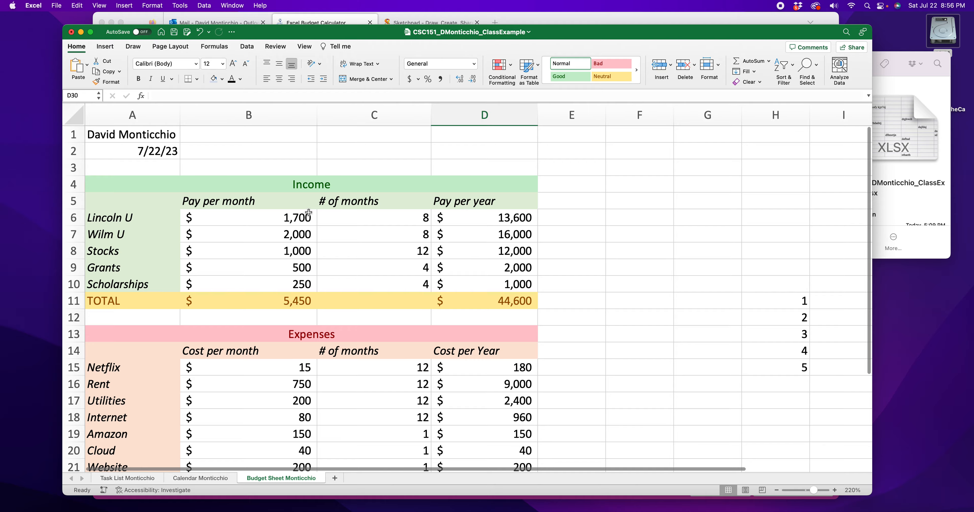
scroll(308, 212, "down", 10)
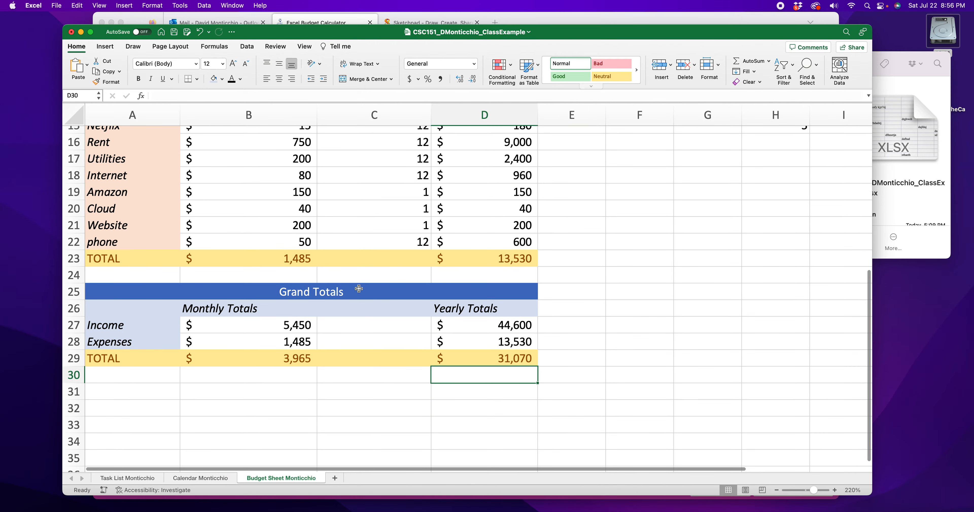
scroll(359, 289, "up", 10)
left_click_drag(794, 295, 786, 358)
scroll(772, 349, "right", 2)
scroll(771, 349, "down", 2)
scroll(772, 350, "right", 5)
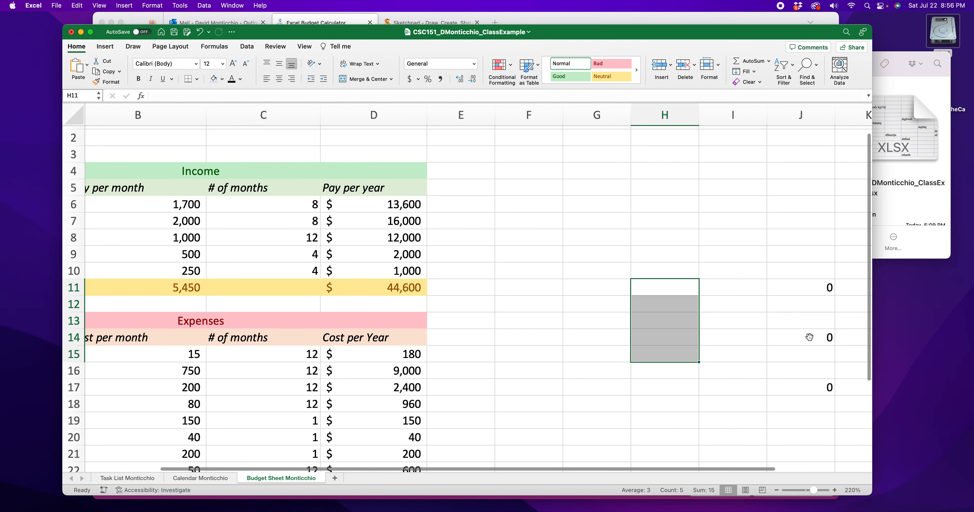
left_click_drag(637, 255, 744, 385)
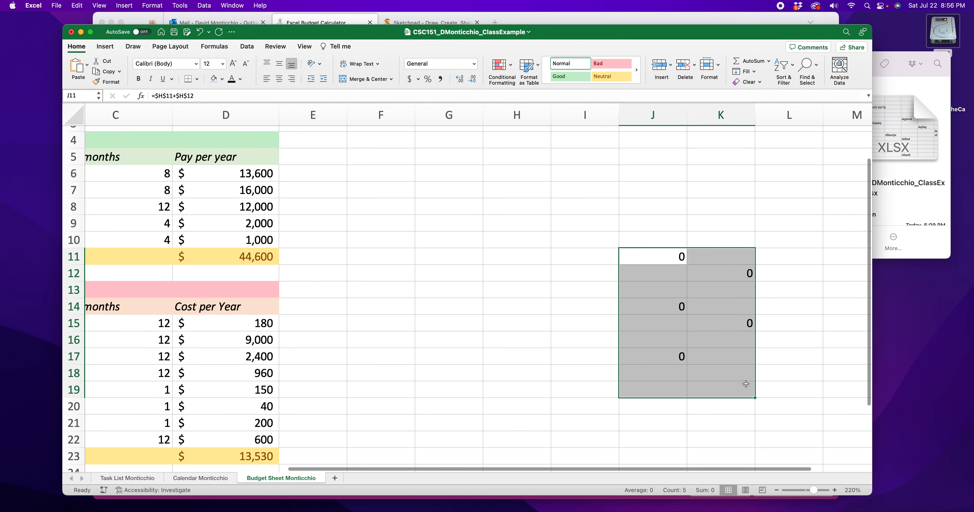
key("Delete")
scroll(605, 321, "left", 5)
left_click(570, 284)
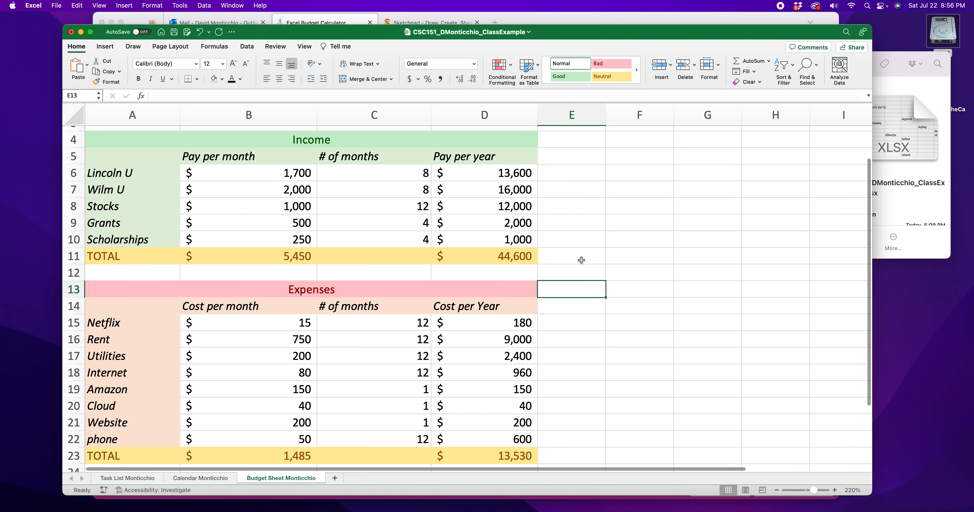
Step: Review the finished Income, Expenses and Grand Totals sections of the sheet
scroll(581, 260, "down", 5)
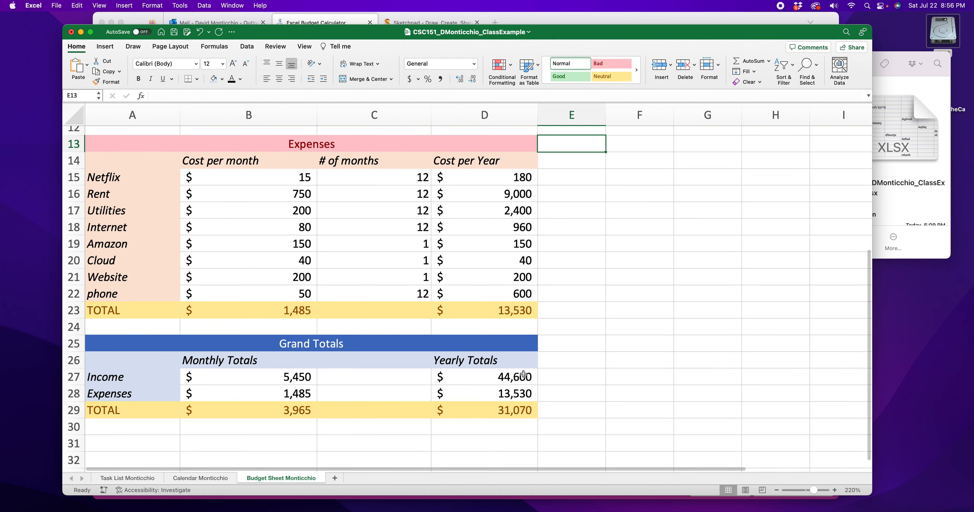
left_click(516, 412)
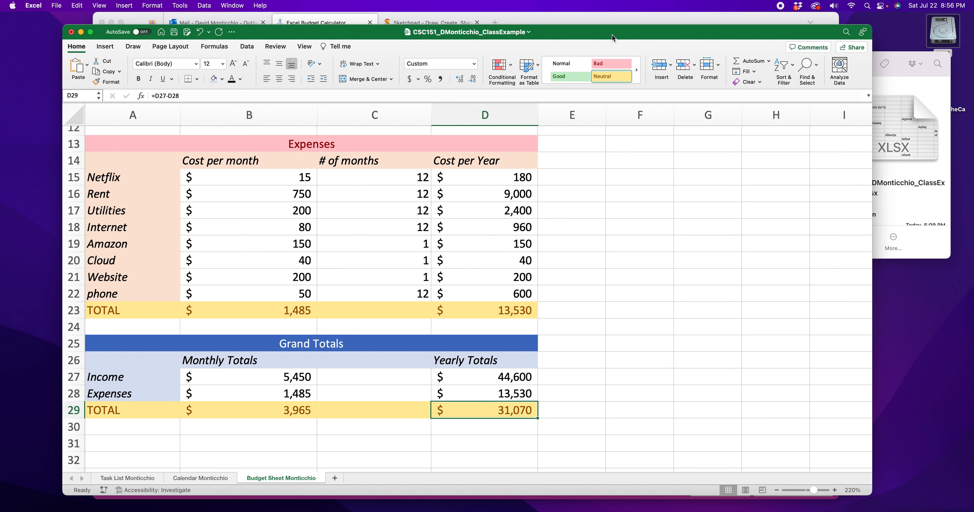
scroll(592, 218, "up", 4)
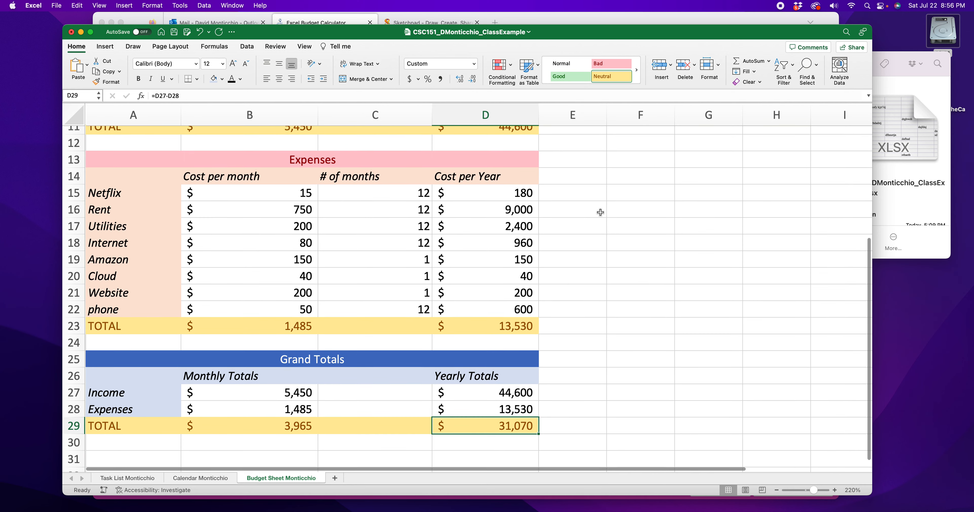
scroll(600, 213, "down", 3)
scroll(600, 213, "down", 3)
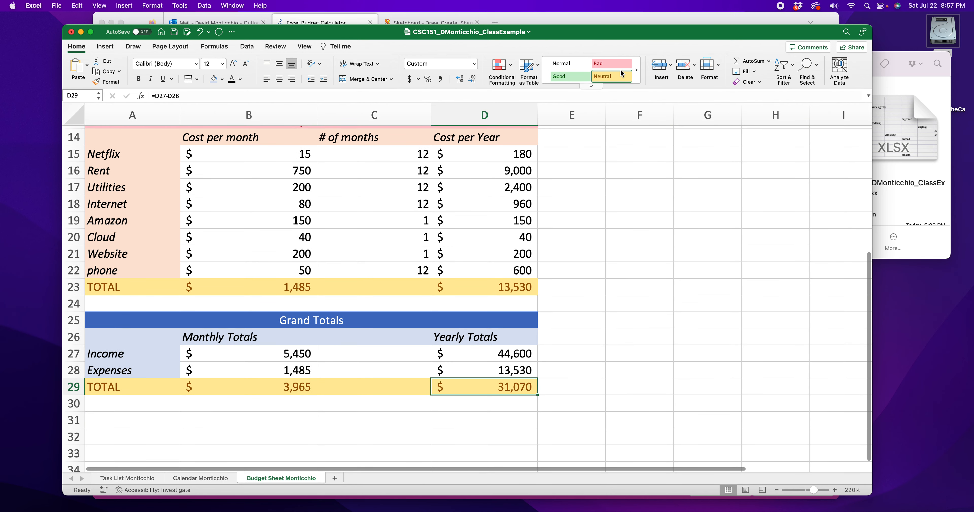
mouse_move(565, 36)
left_mouse_down()
mouse_move(563, 511)
mouse_move(558, 468)
mouse_move(569, 456)
mouse_move(553, 266)
mouse_move(559, 24)
mouse_move(562, 40)
left_mouse_up()
scroll(514, 344, "down", 6)
scroll(515, 346, "up", 2)
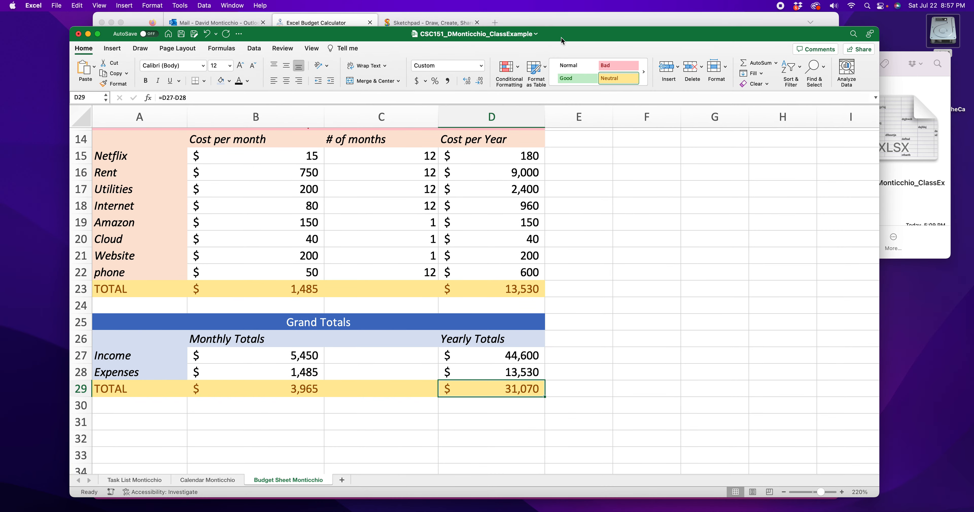
scroll(370, 366, "up", 10)
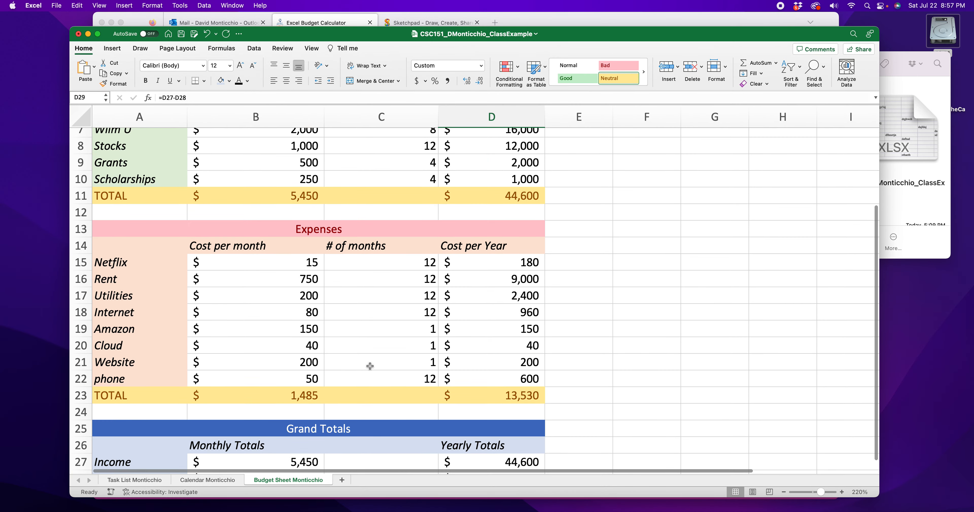
scroll(369, 366, "down", 2)
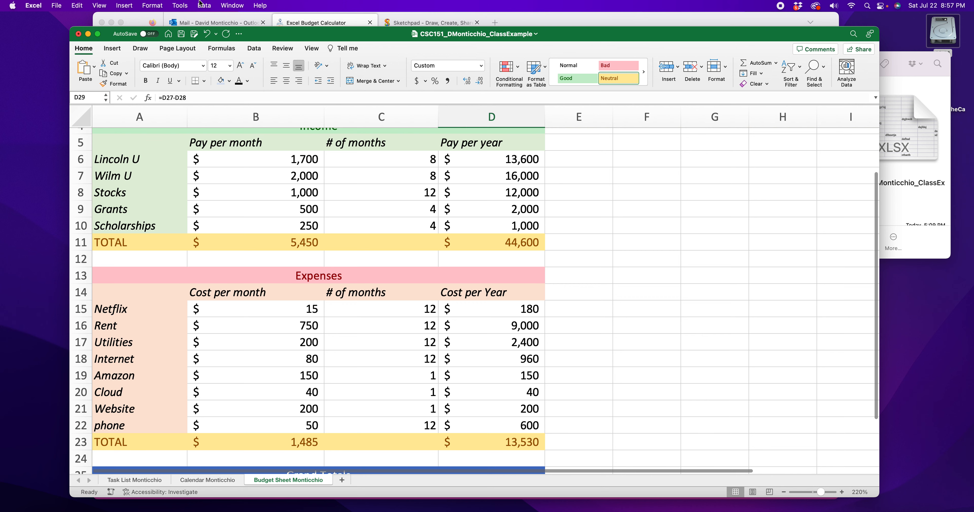
Step: Preview the sheet in Page Layout view to check it fits one page, then return to Normal view
left_click(310, 48)
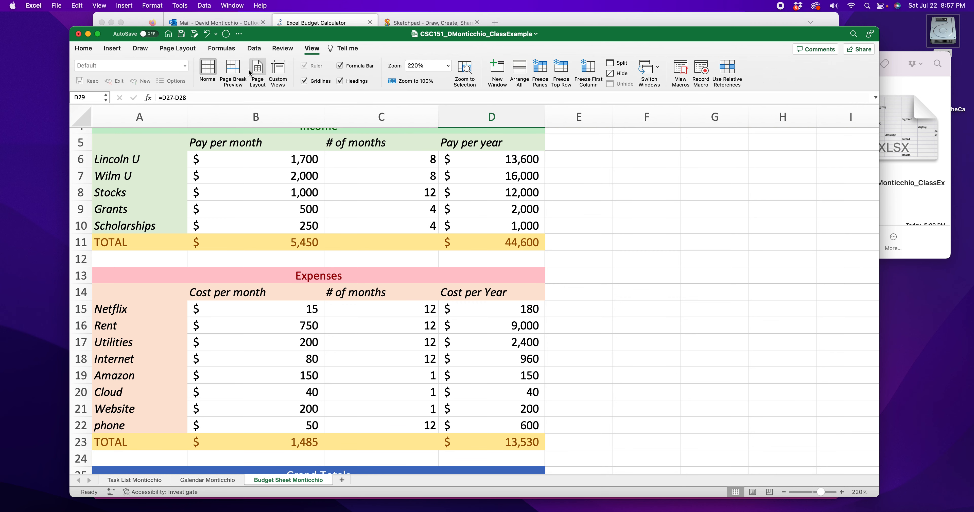
left_click(258, 70)
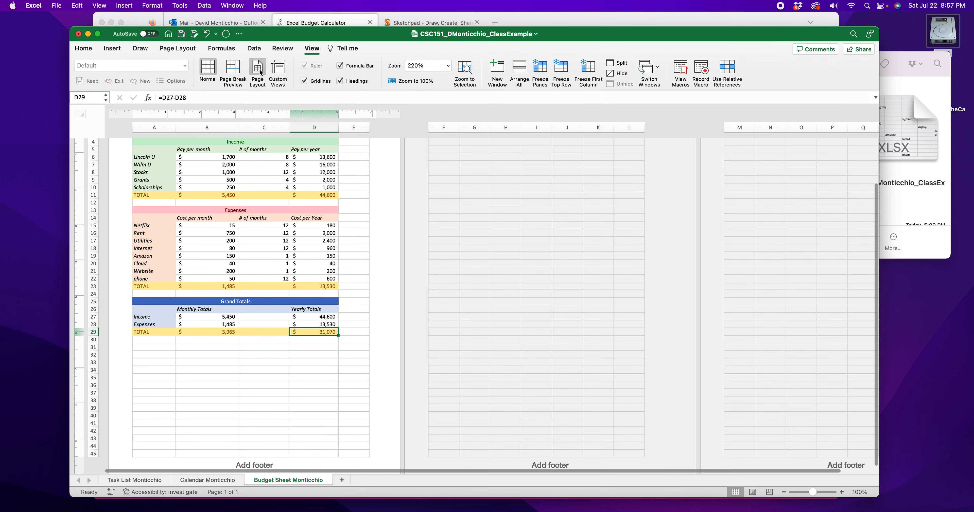
scroll(229, 253, "down", 10)
scroll(229, 252, "up", 9)
scroll(229, 252, "up", 1)
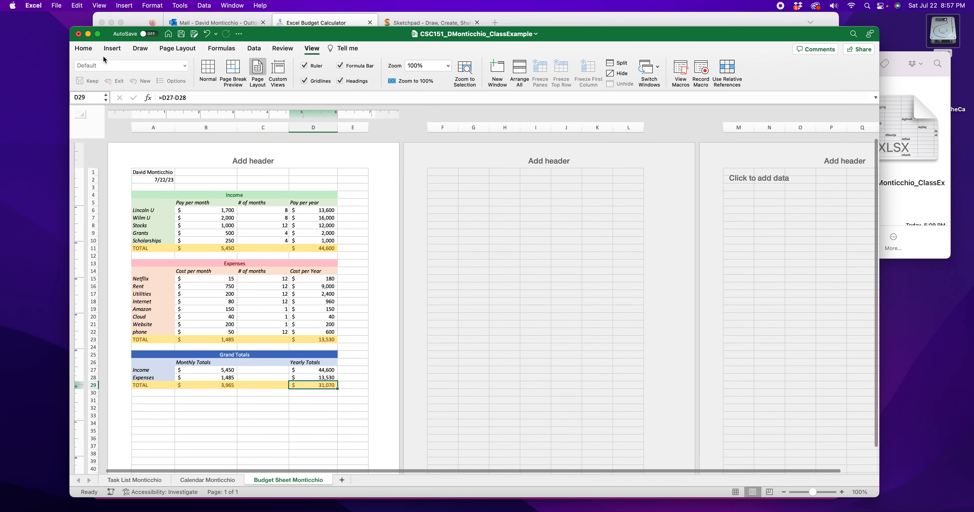
left_click(85, 49)
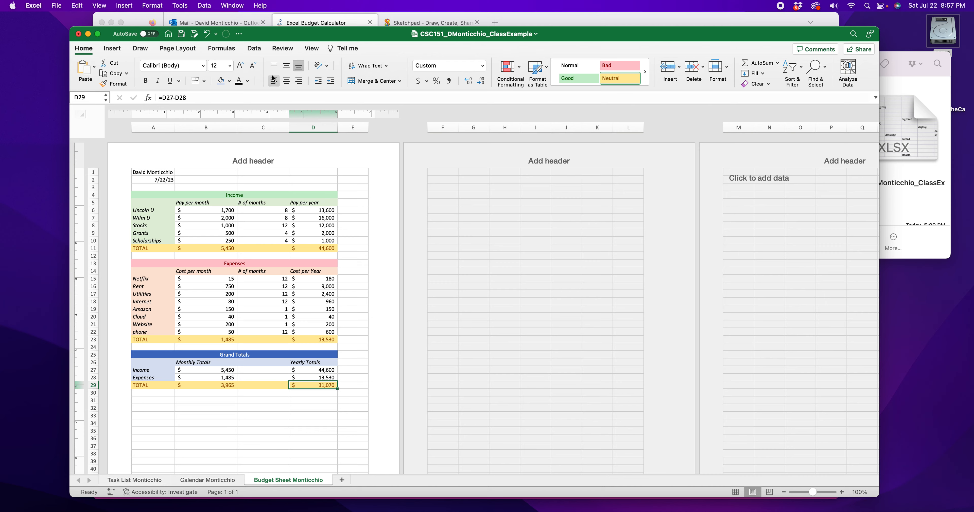
left_click(312, 48)
left_click(208, 70)
scroll(324, 274, "down", 2)
scroll(323, 273, "up", 2)
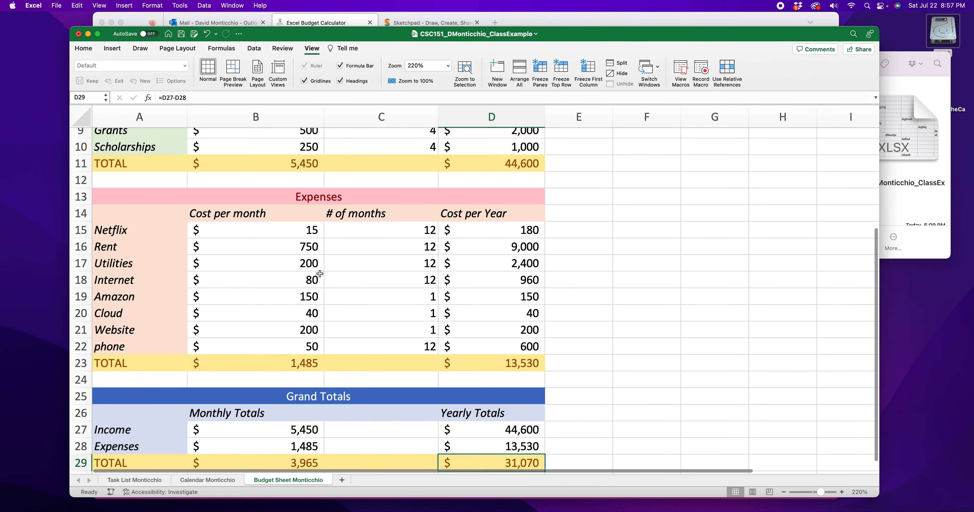
Step: Switch to the browser and read through the assignment rubric criteria
left_click(543, 25)
left_click(811, 82)
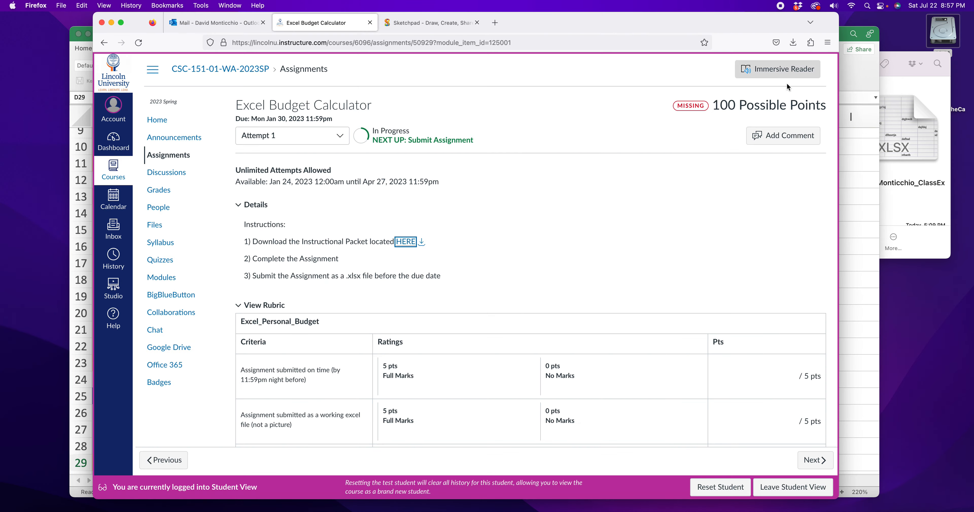
scroll(535, 210, "down", 5)
scroll(526, 209, "down", 6)
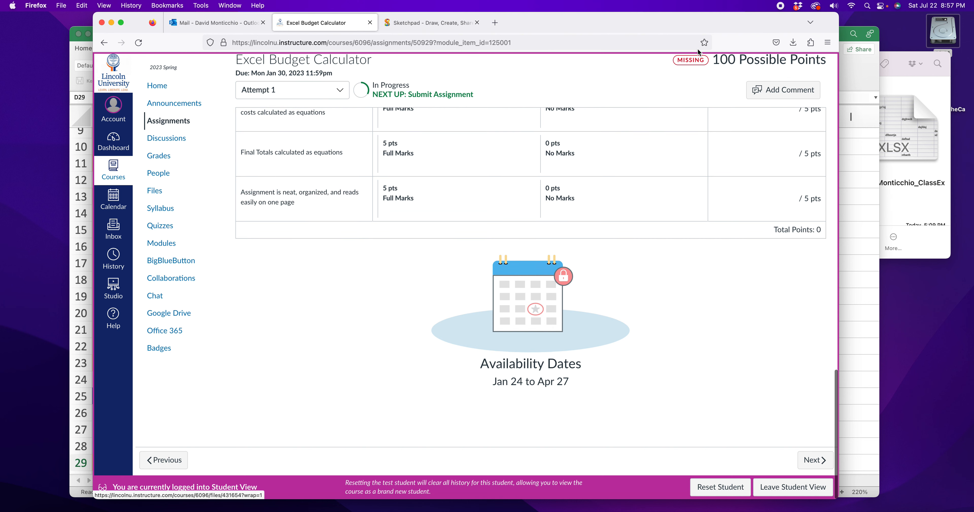
scroll(529, 272, "up", 10)
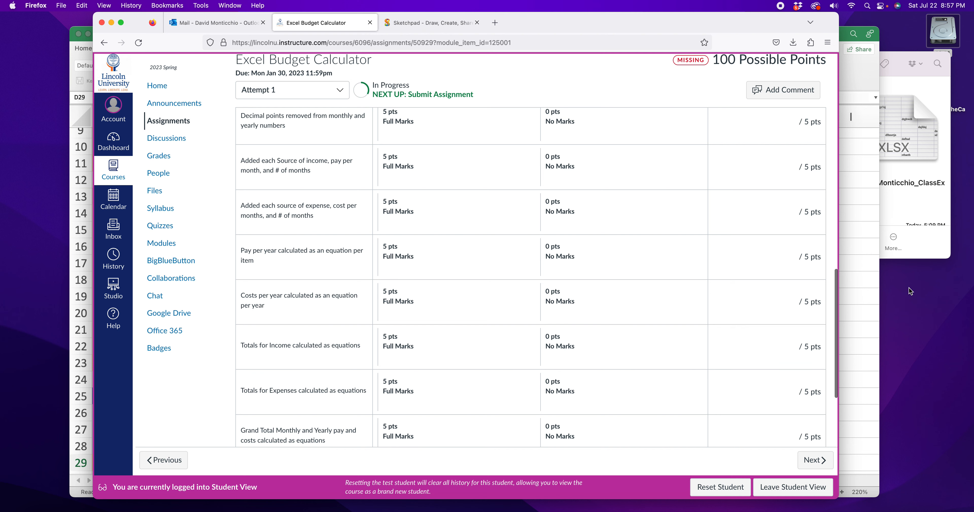
Step: Return to the workbook and inspect the yearly cost formula in D17
left_click(864, 280)
double_click(509, 266)
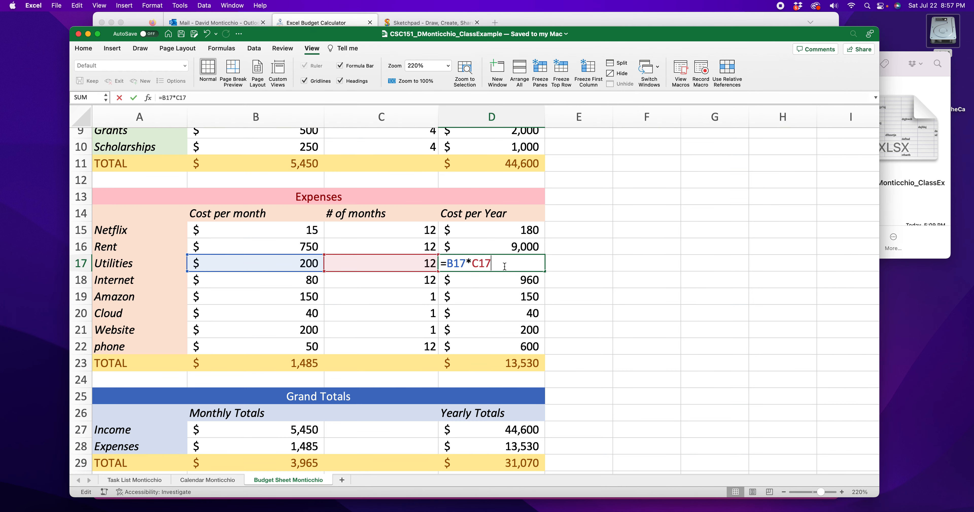
left_click_drag(503, 265, 443, 264)
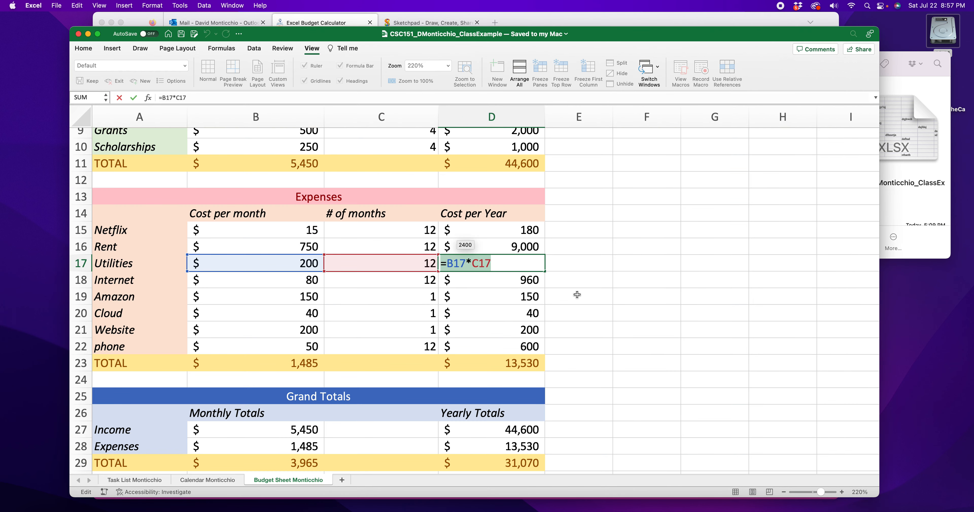
key("Return")
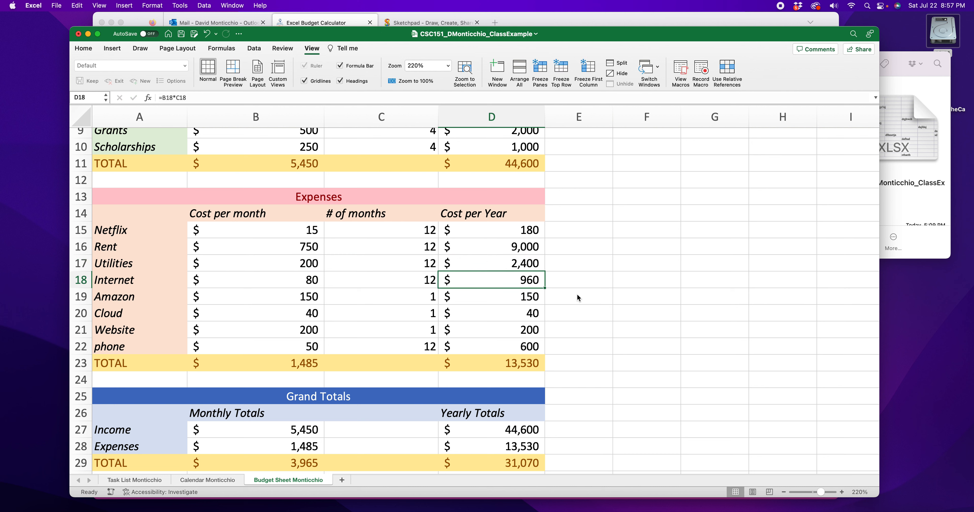